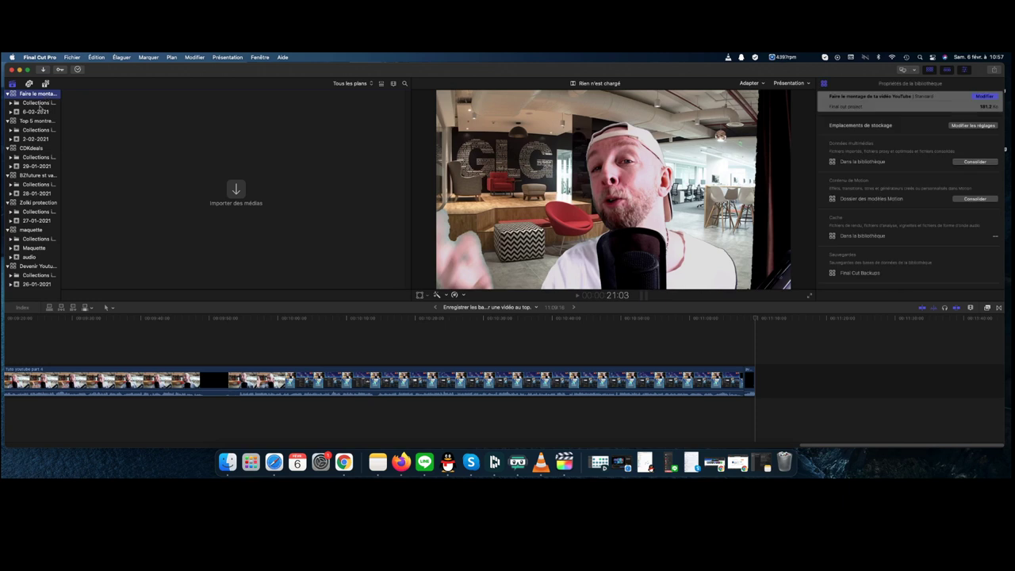
Import the Huawei Freelace pro folder's contents, from Tuto youtube part 4.mp4 through Demo projet GLG Reviews 7.mp4, into the 6-02-2021 event and look through the clips
{"action": "left_click", "coordinate": [35, 112]}
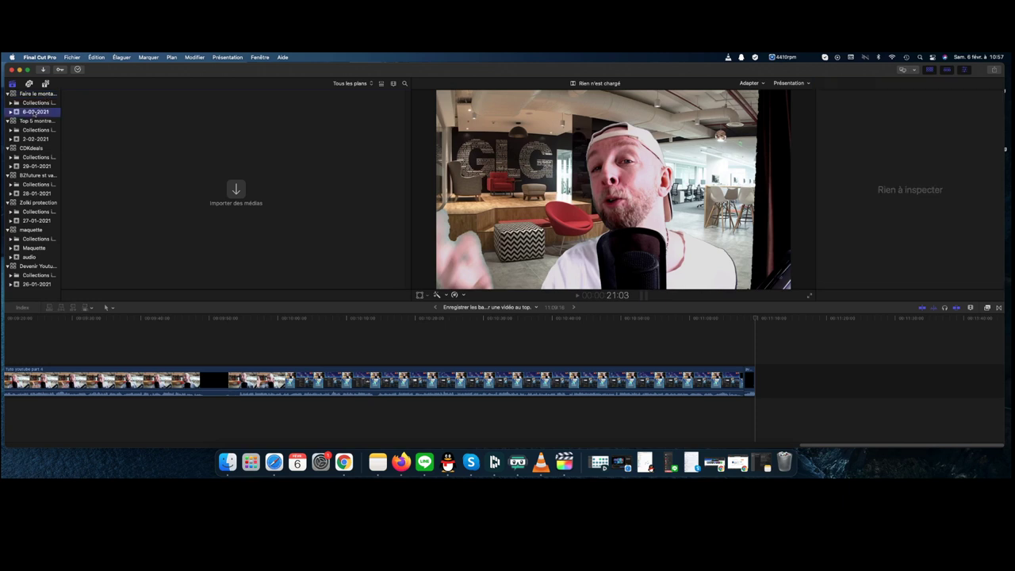
{"action": "left_click", "coordinate": [228, 463]}
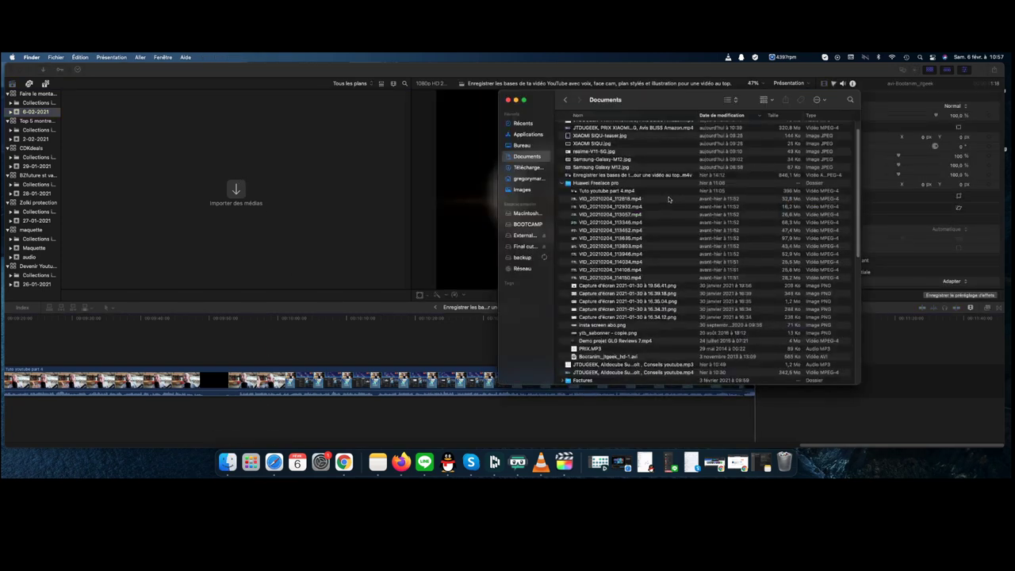
{"action": "left_click_drag", "start_coordinate": [667, 193], "coordinate": [657, 341]}
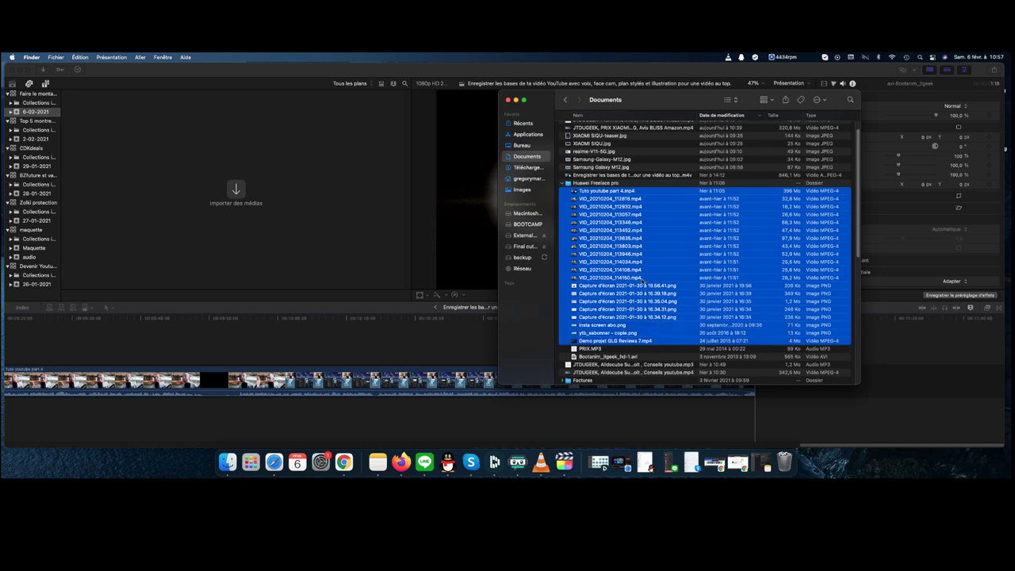
{"action": "left_click_drag", "start_coordinate": [307, 235], "coordinate": [240, 188]}
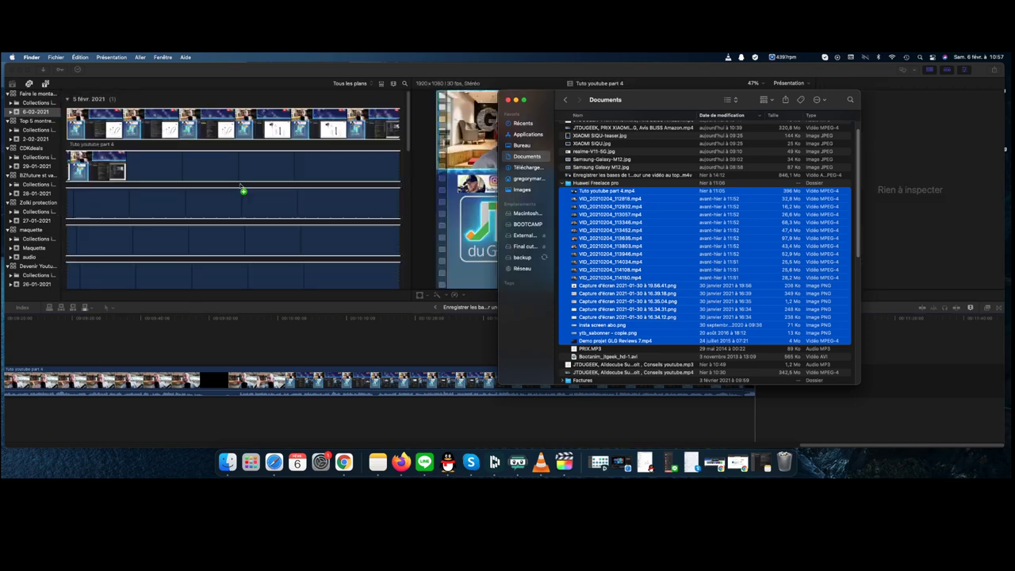
{"action": "left_click", "coordinate": [244, 184]}
{"action": "scroll", "coordinate": [262, 178], "scroll_direction": "down", "scroll_amount": 3}
{"action": "scroll", "coordinate": [275, 175], "scroll_direction": "down", "scroll_amount": 10}
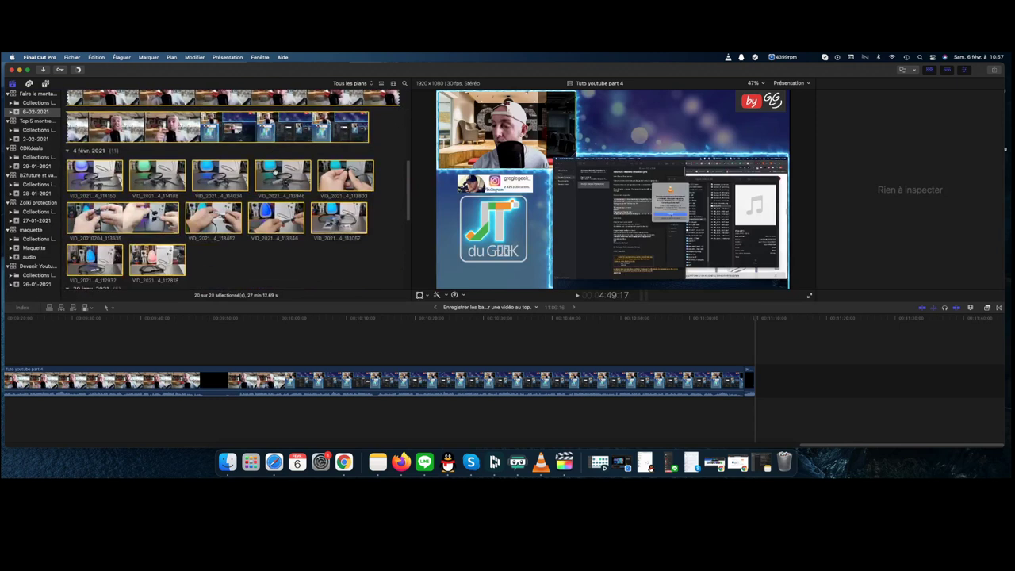
{"action": "scroll", "coordinate": [275, 173], "scroll_direction": "down", "scroll_amount": 8}
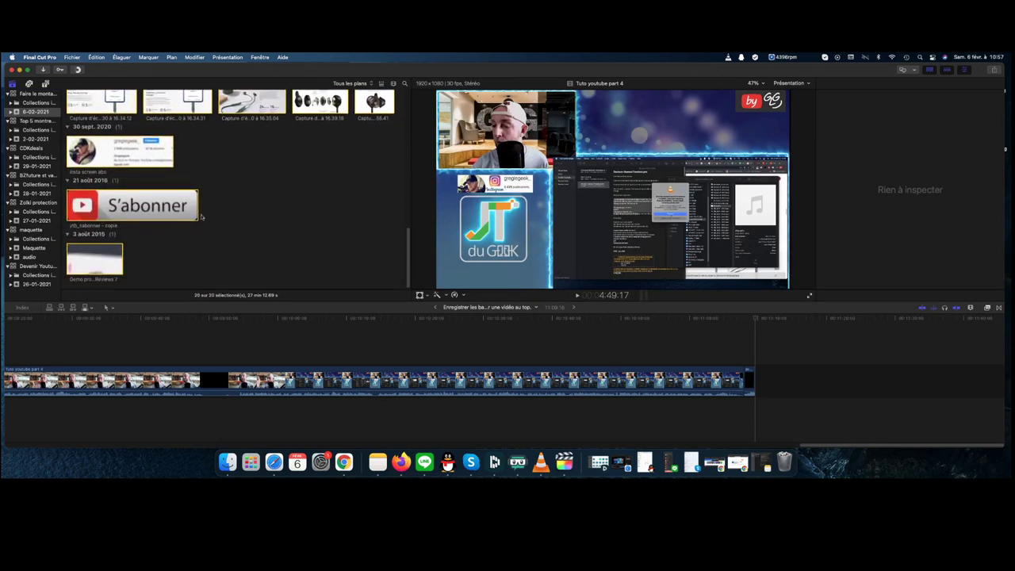
{"action": "scroll", "coordinate": [196, 206], "scroll_direction": "up", "scroll_amount": 10}
{"action": "scroll", "coordinate": [198, 188], "scroll_direction": "up", "scroll_amount": 3}
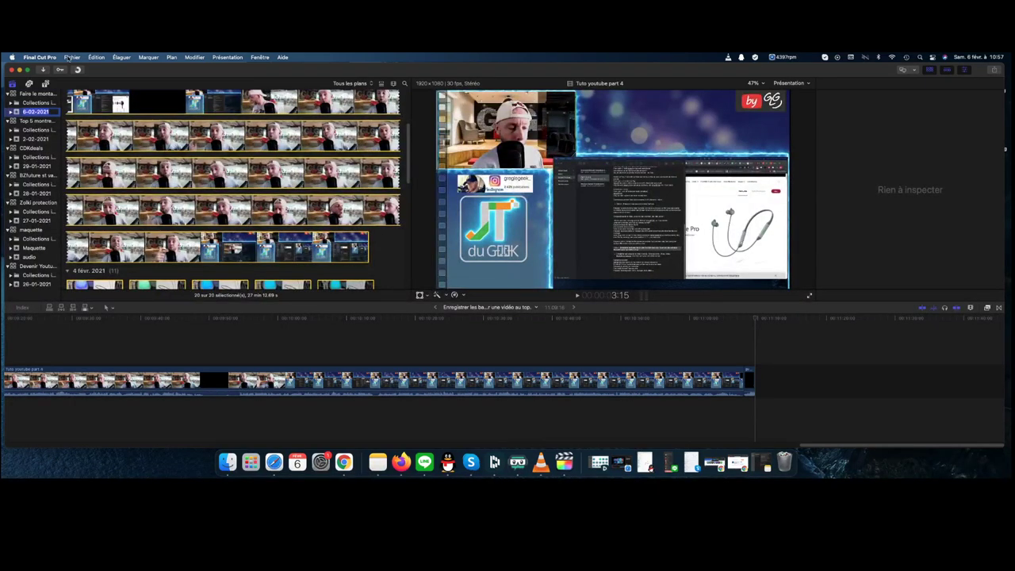
Create a 1080p HD, 25p project named "Faire le montage de ta vidéo YouTube" in the 6-02-2021 event
{"action": "left_click", "coordinate": [71, 57]}
{"action": "mouse_move", "coordinate": [365, 69]}
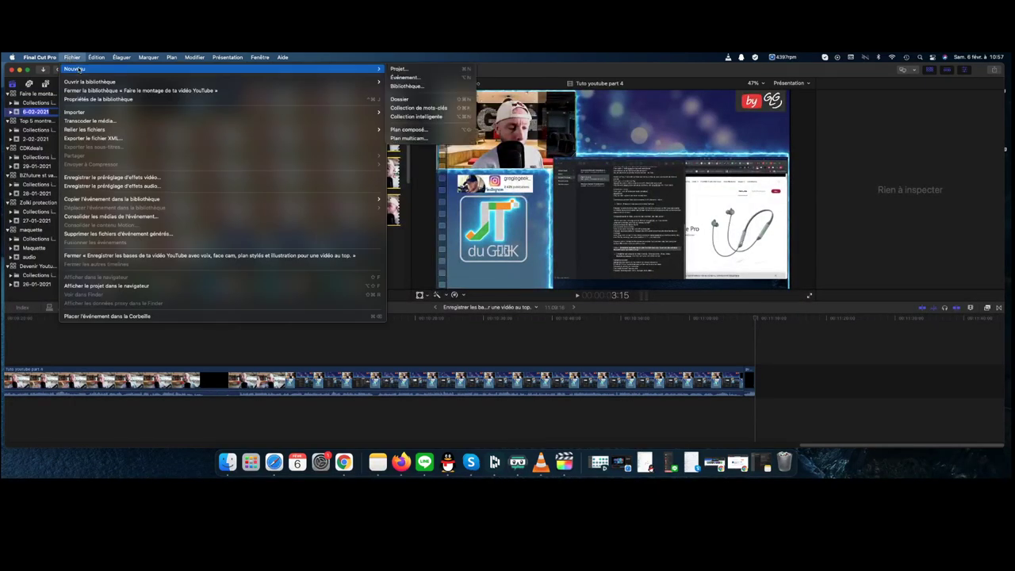
{"action": "left_click", "coordinate": [405, 70]}
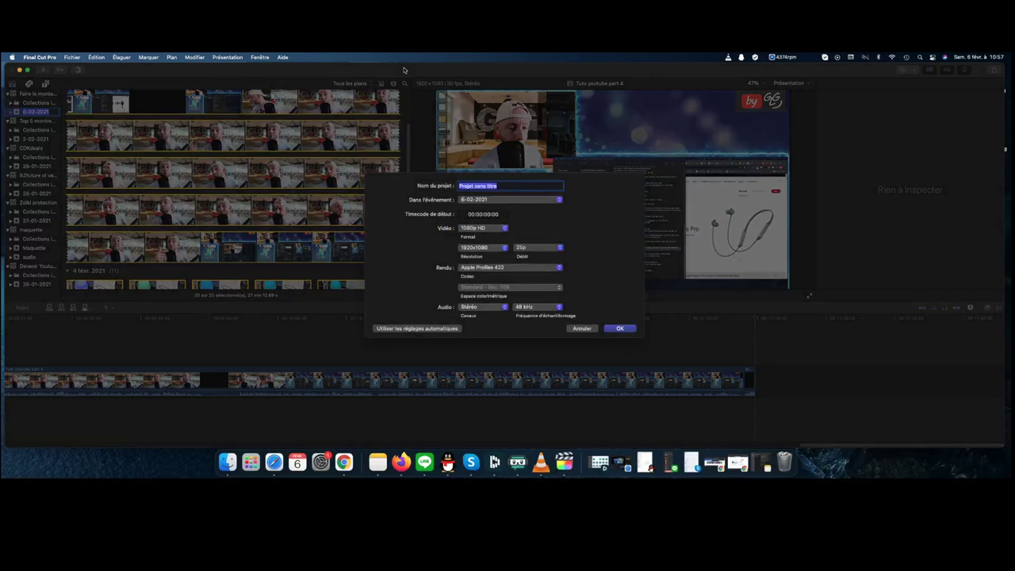
{"action": "type", "text": "Faire le montage de ta vidéo YouTube"}
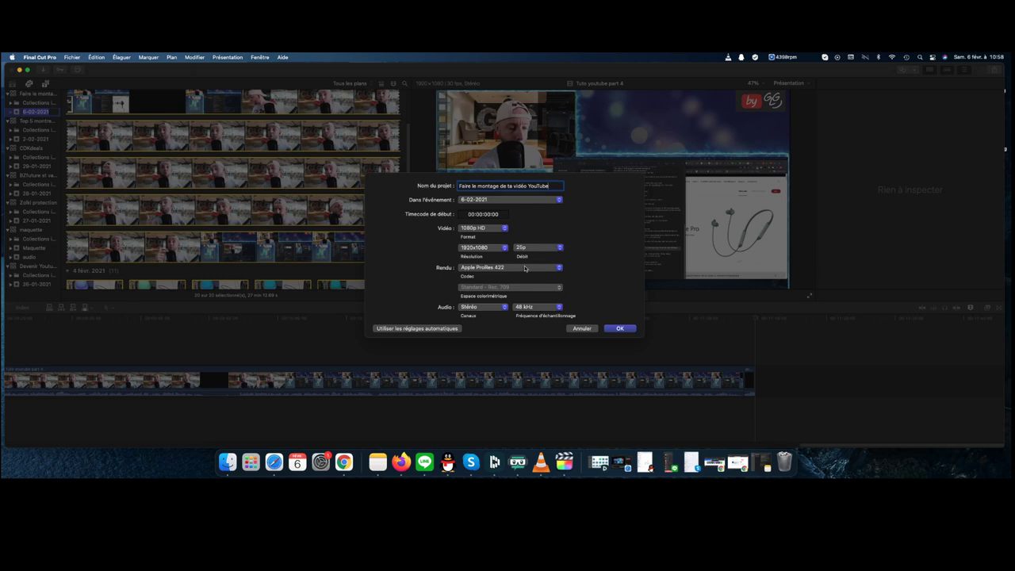
{"action": "left_click", "coordinate": [622, 329]}
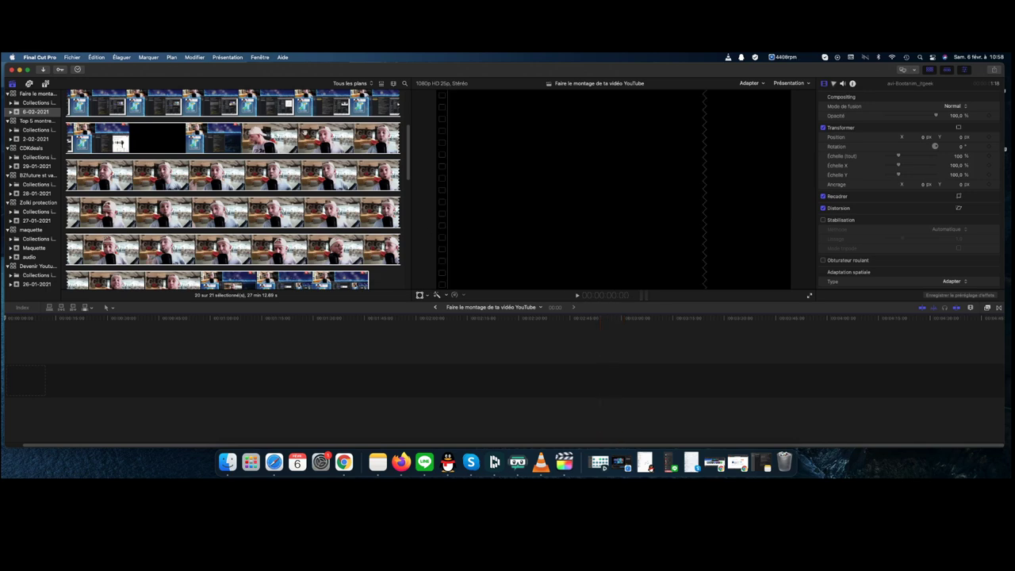
Place the Tuto youtube part 4 clip at the start of the project's empty timeline
{"action": "scroll", "coordinate": [311, 141], "scroll_direction": "up", "scroll_amount": 3}
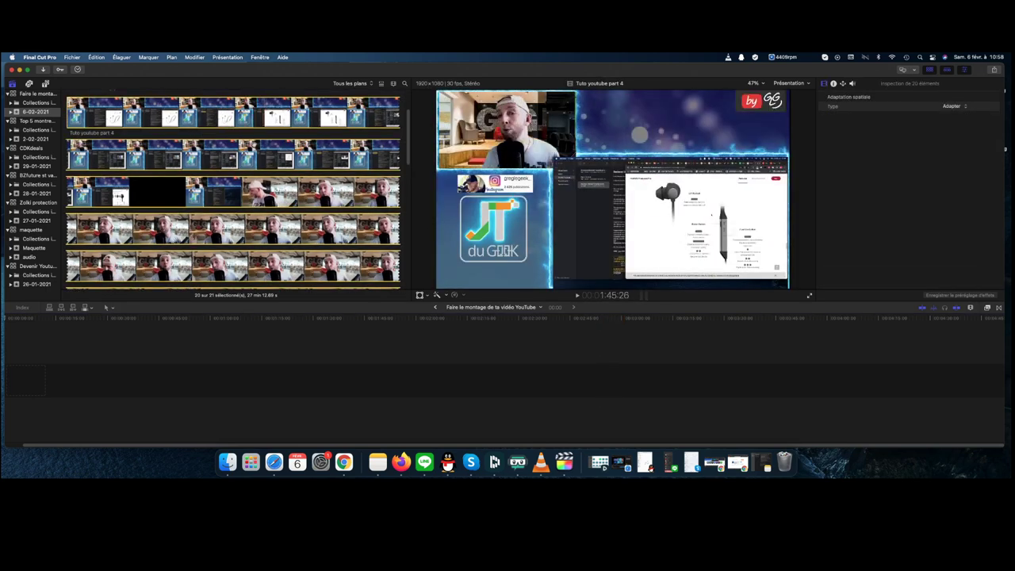
{"action": "left_click", "coordinate": [216, 112]}
{"action": "left_click_drag", "start_coordinate": [216, 112], "coordinate": [160, 385]}
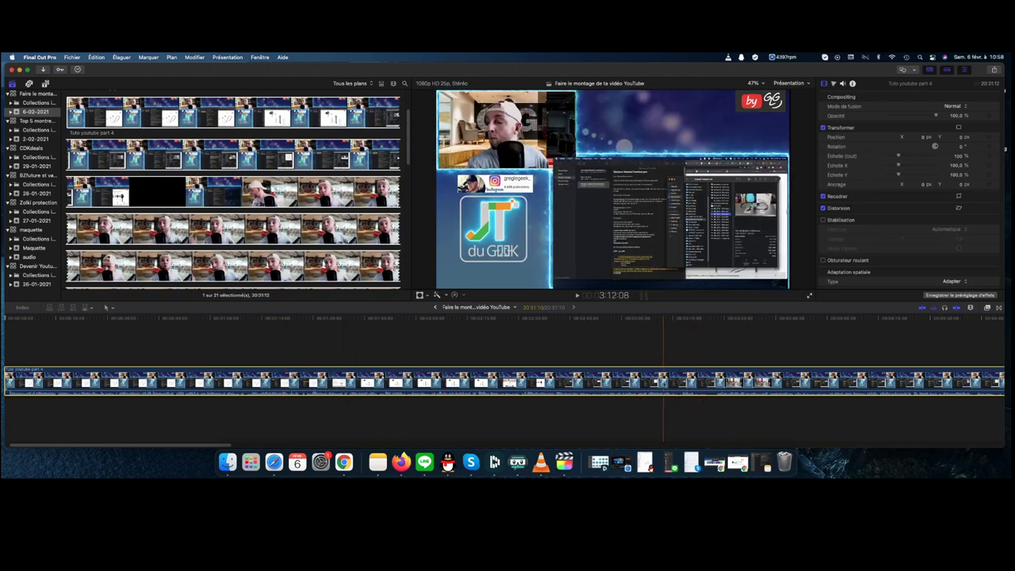
Locate the full-screen presenter section after the seven-minute mark and play it from about 7:34 with the sound turned up
{"action": "left_click_drag", "start_coordinate": [186, 445], "coordinate": [377, 459]}
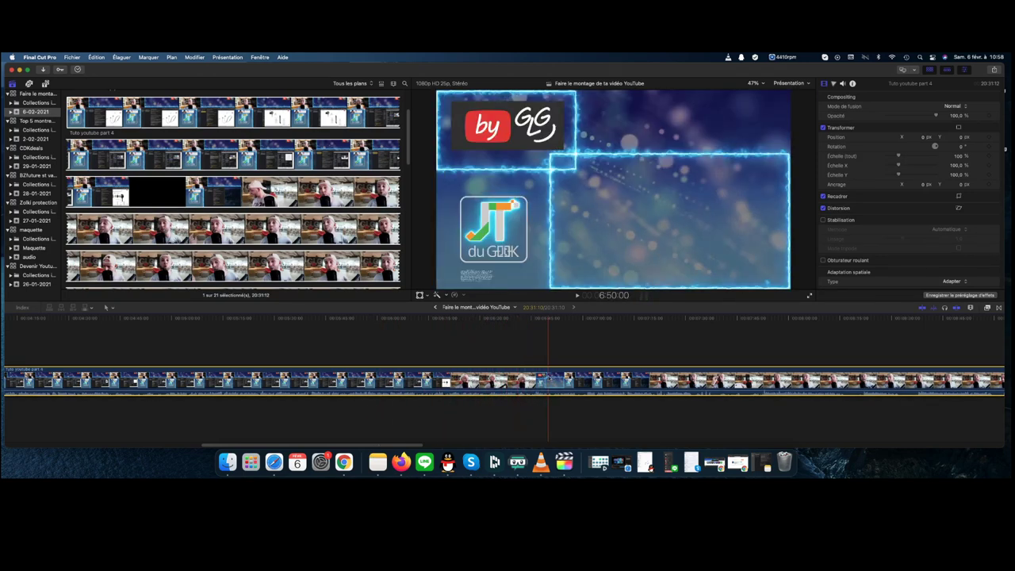
{"action": "key", "text": "super+equal"}
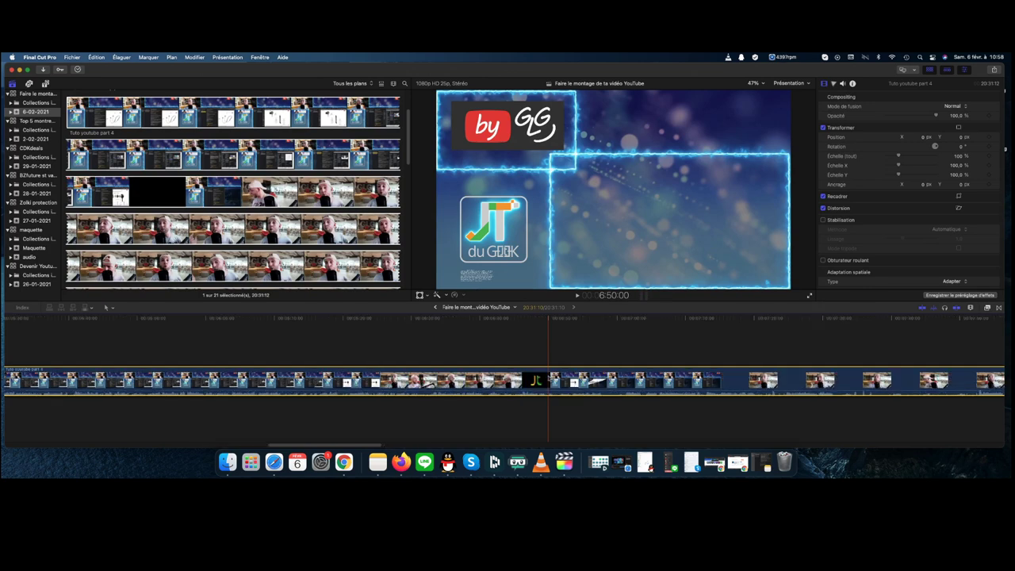
{"action": "key", "text": "super+equal"}
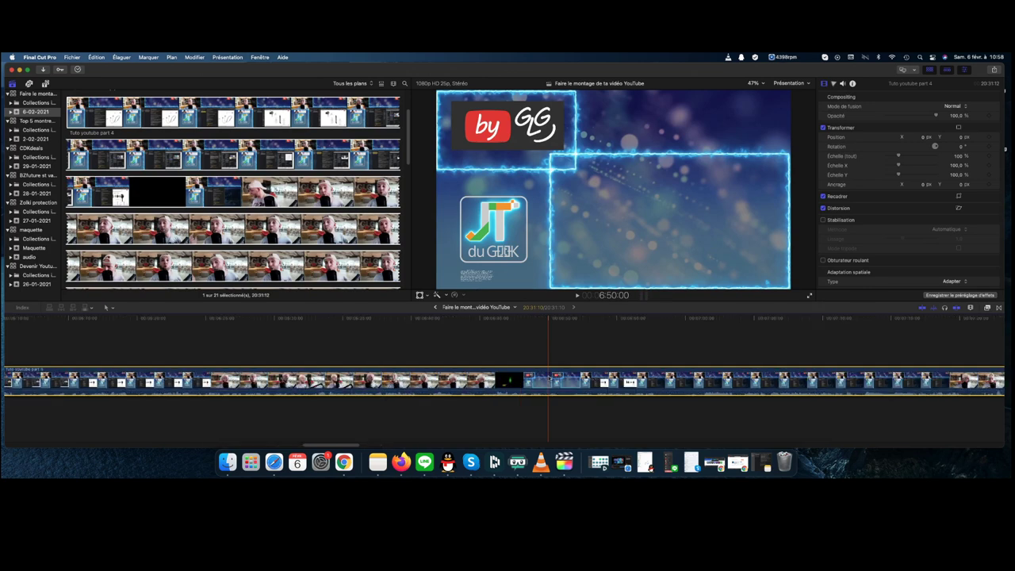
{"action": "left_click_drag", "start_coordinate": [328, 445], "coordinate": [347, 446]}
{"action": "scroll", "coordinate": [346, 446], "scroll_direction": "right", "scroll_amount": 10}
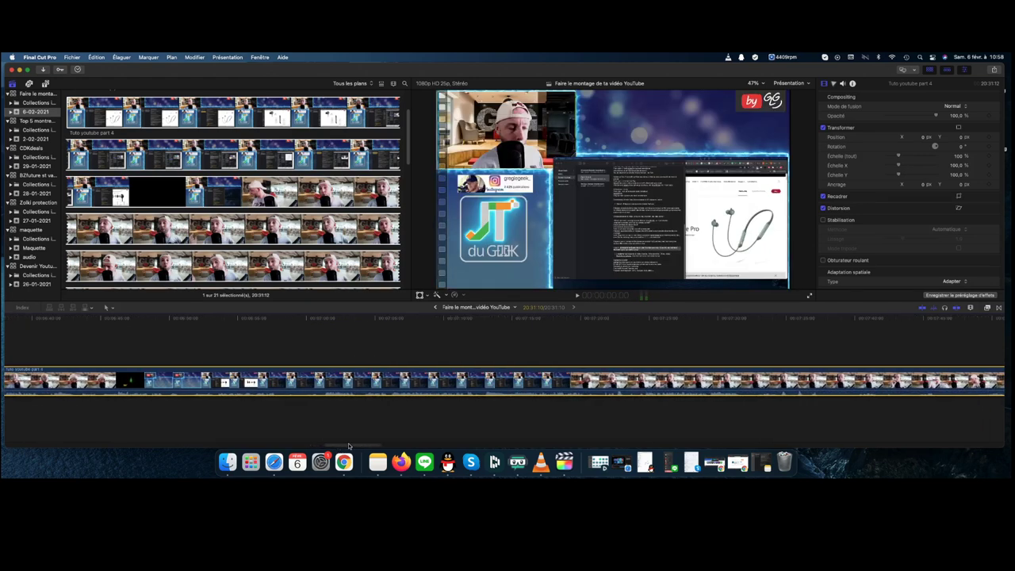
{"action": "scroll", "coordinate": [358, 445], "scroll_direction": "right", "scroll_amount": 3}
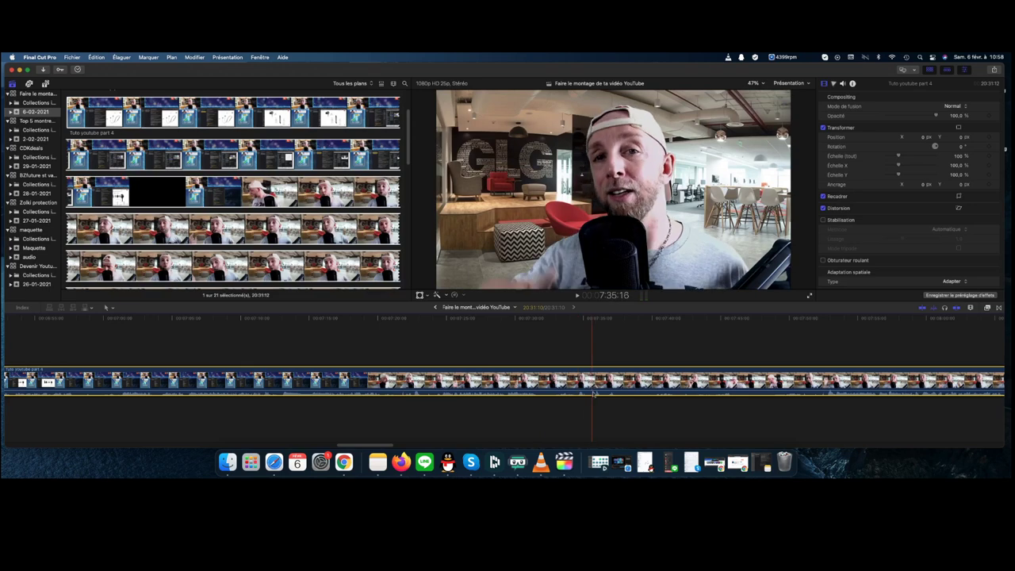
{"action": "left_click", "coordinate": [572, 332]}
{"action": "key", "text": "space"}
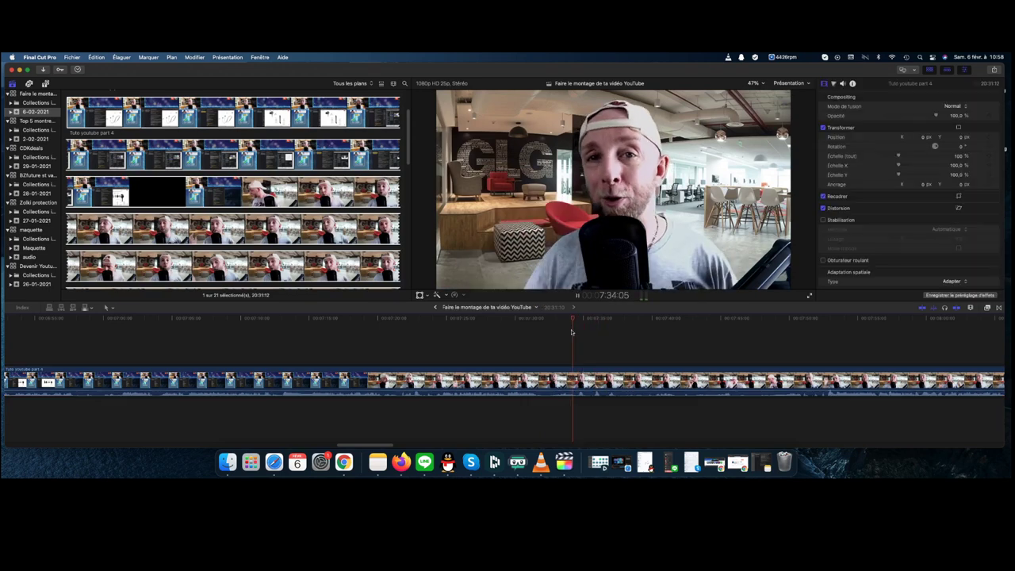
{"action": "key", "text": "XF86AudioRaiseVolume"}
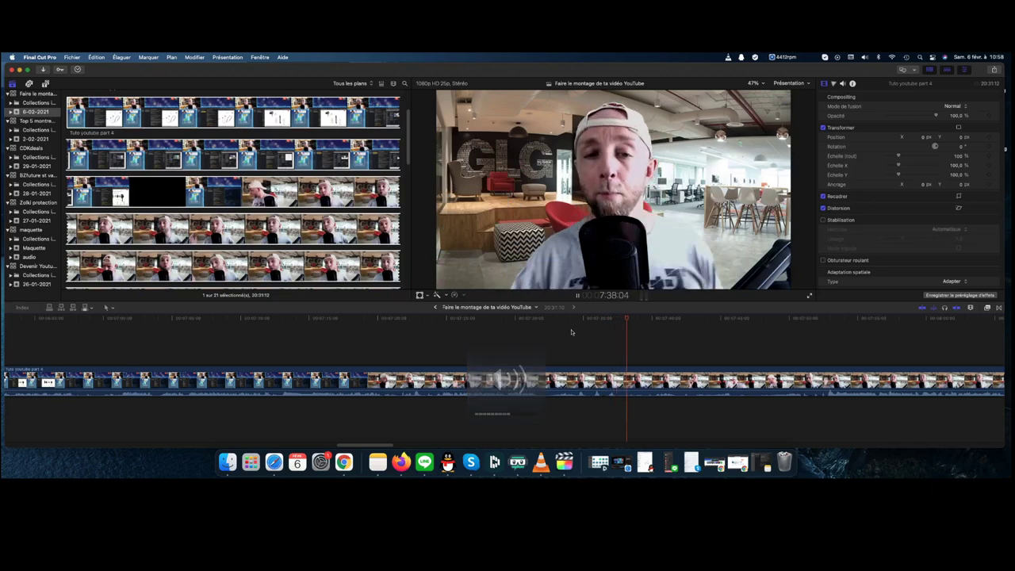
{"action": "key", "text": "space"}
Split the clip at about 7:52, where the presenter claps, and delete everything before the cut
{"action": "left_click", "coordinate": [815, 340]}
{"action": "left_click_drag", "start_coordinate": [815, 338], "coordinate": [823, 339]}
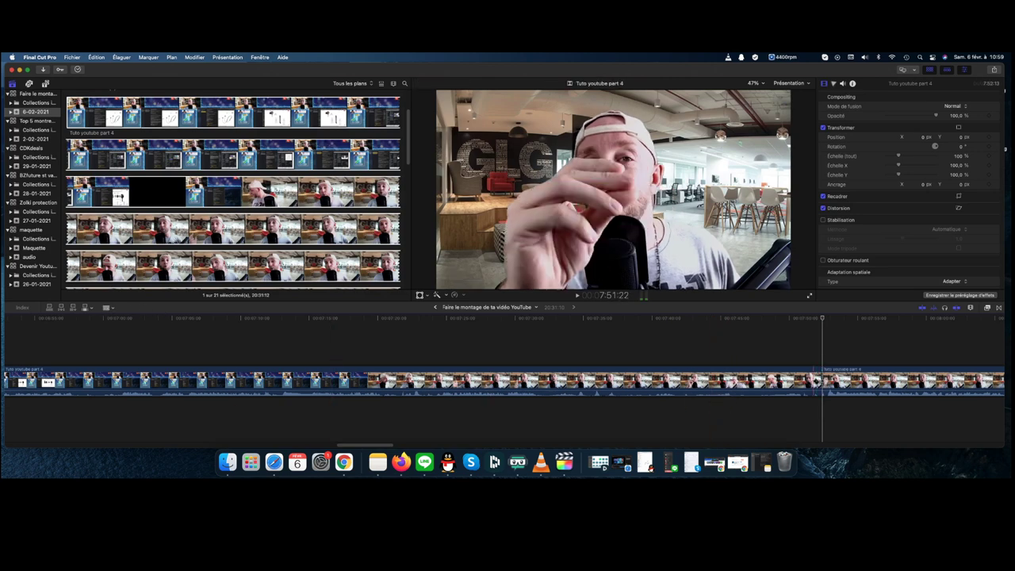
{"action": "left_click", "coordinate": [758, 381]}
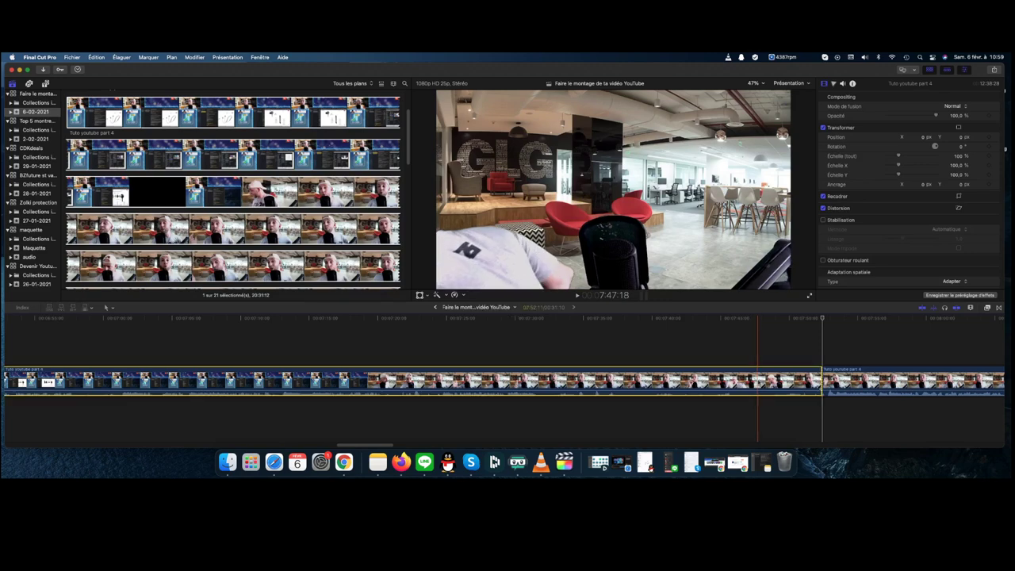
{"action": "key", "text": "Delete"}
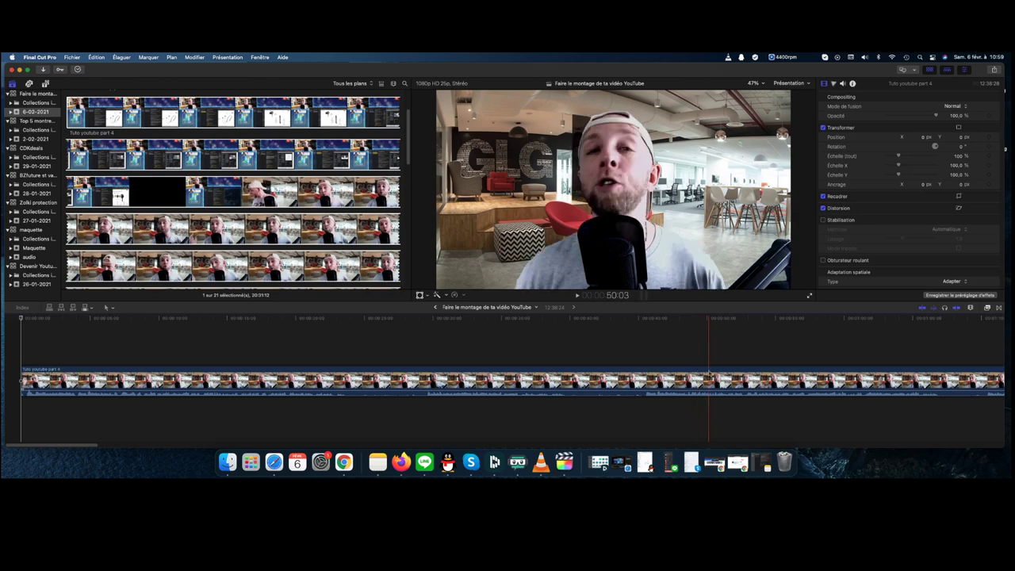
Play the opening passages and split the clip around the silent gaps near 0:24–0:30, 0:40–0:45 and 1:07–1:10
{"action": "left_click", "coordinate": [699, 353]}
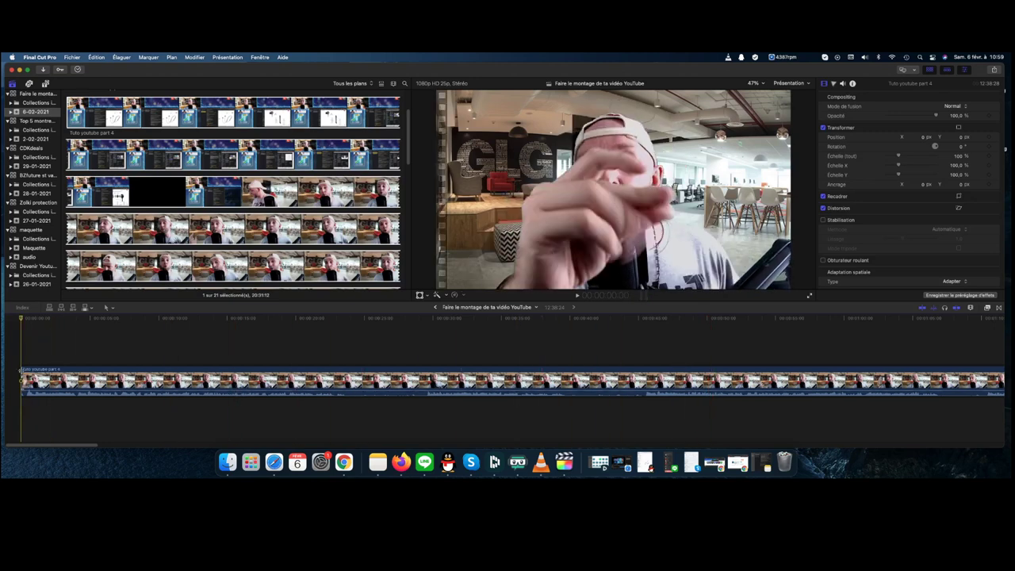
{"action": "key", "text": "space"}
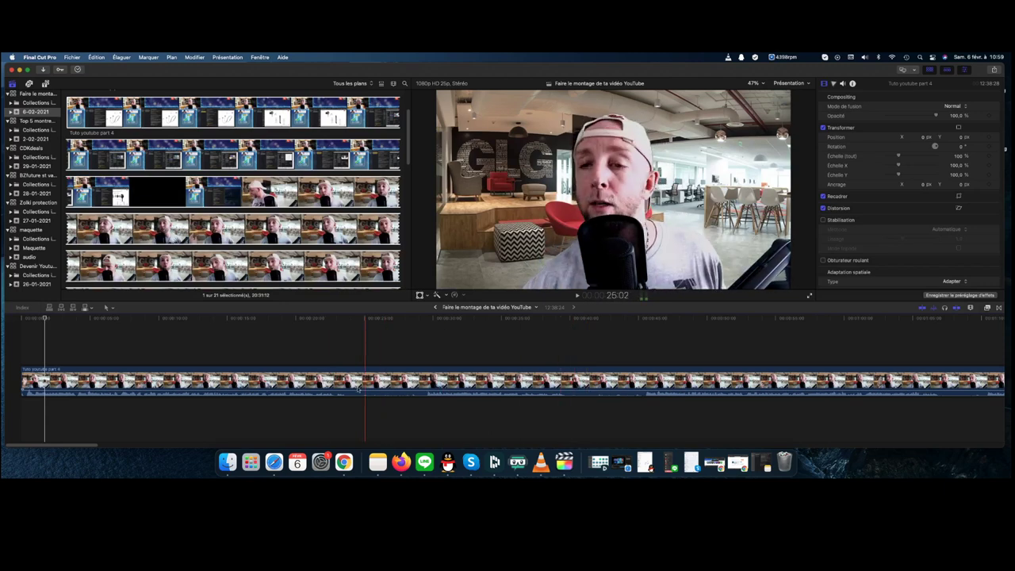
{"action": "left_click", "coordinate": [331, 347]}
{"action": "key", "text": "space"}
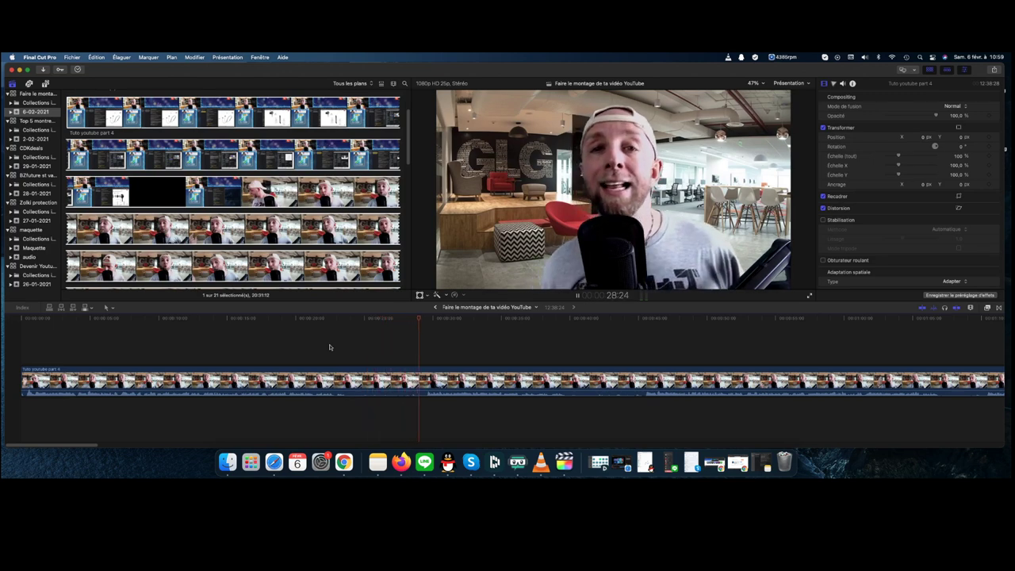
{"action": "key", "text": "space"}
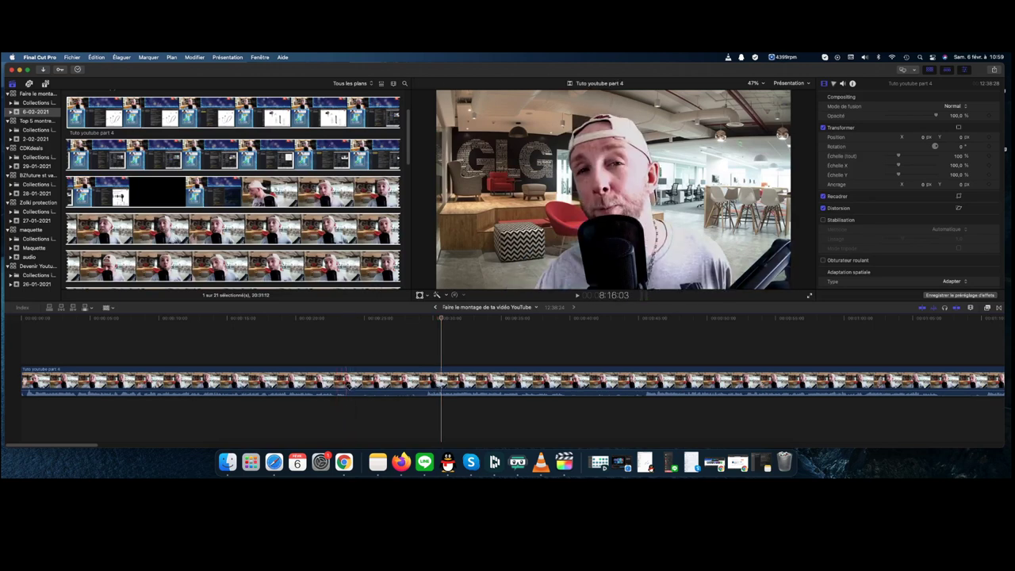
{"action": "key", "text": "super+b"}
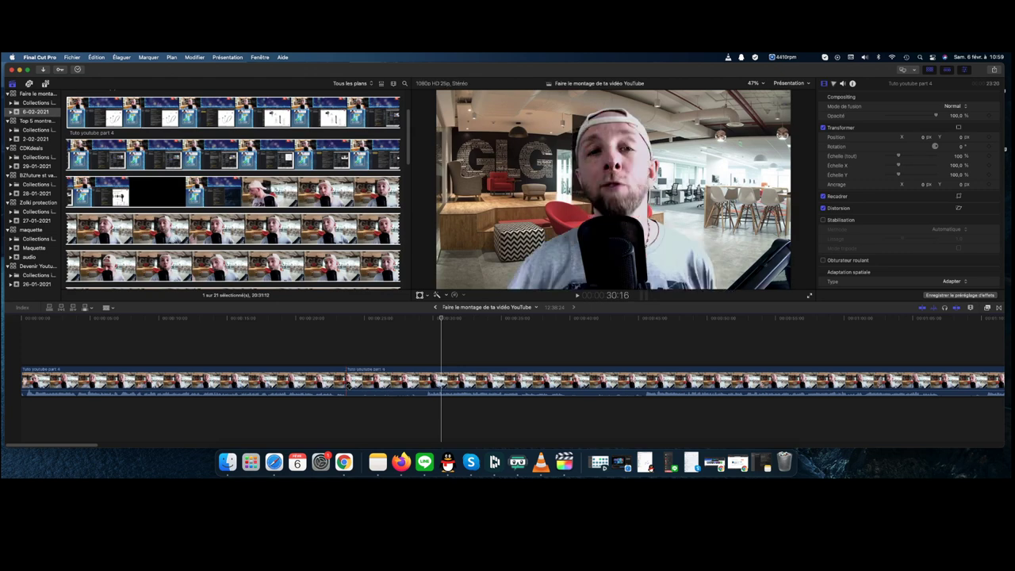
{"action": "key", "text": "super+b"}
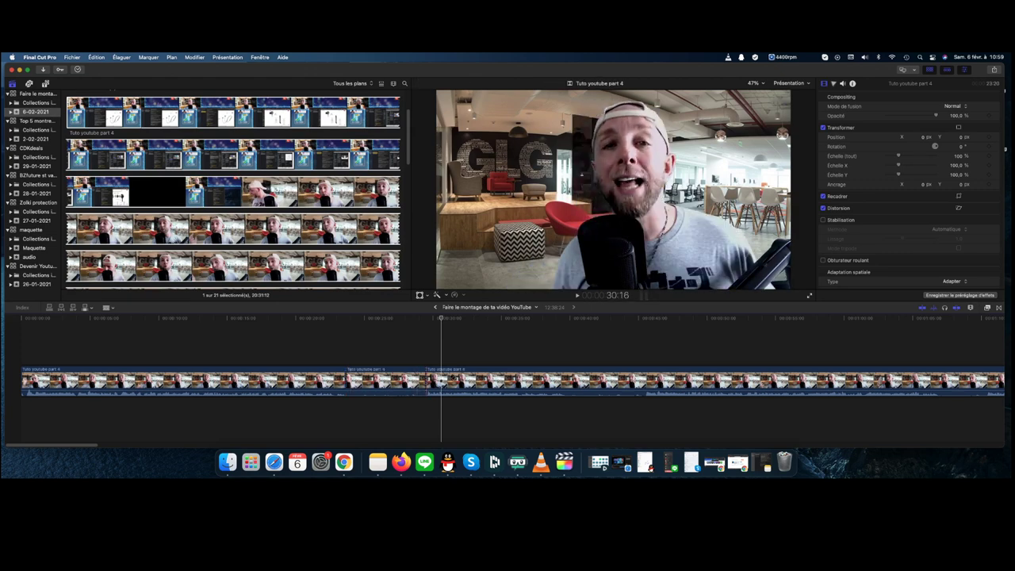
{"action": "key", "text": "super+b"}
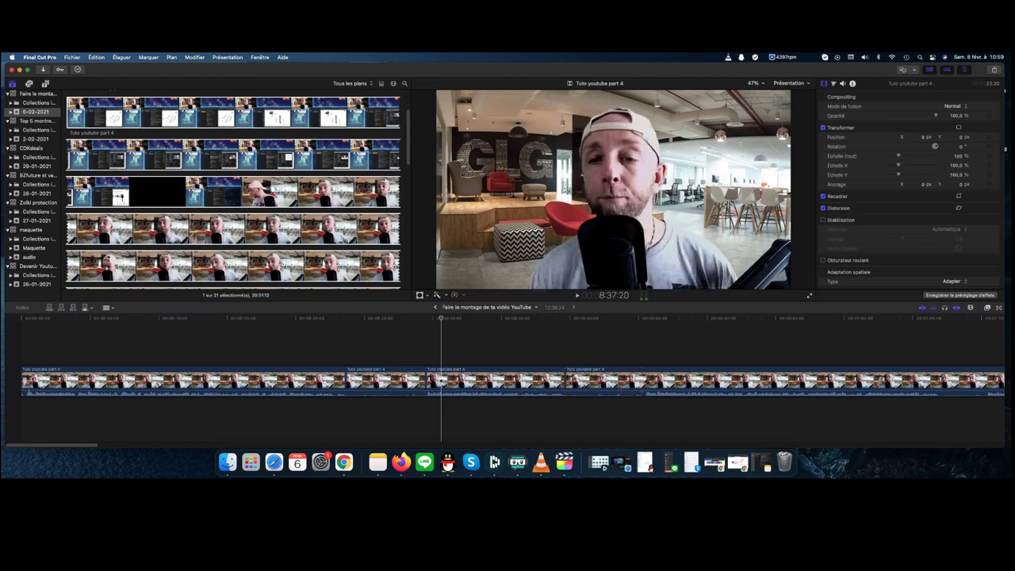
{"action": "key", "text": "super+b"}
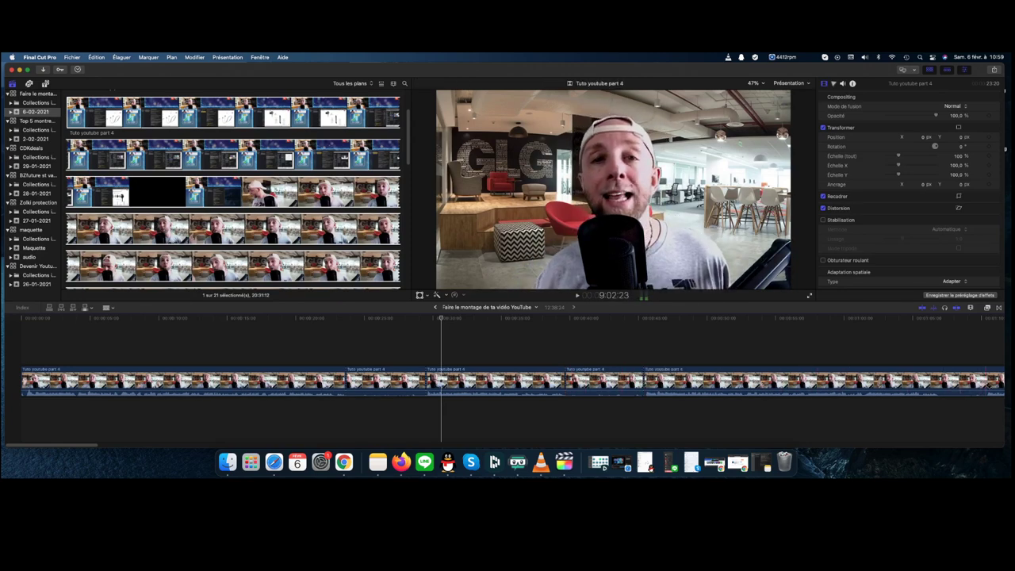
{"action": "key", "text": "super+b"}
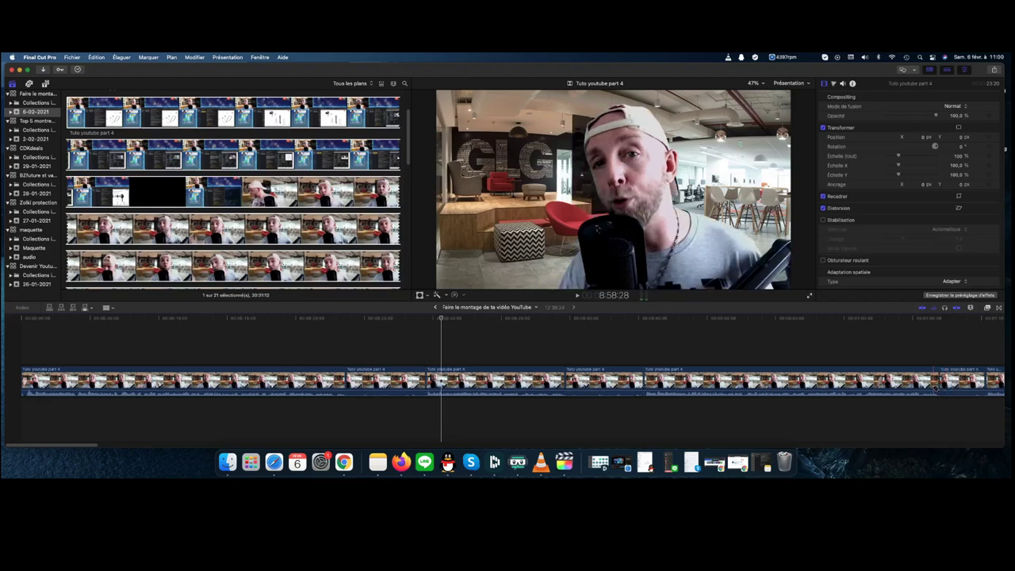
Delete the three silent pieces already split out of the clip near 0:24, 0:40 and 1:07
{"action": "key", "text": "a"}
{"action": "left_click", "coordinate": [970, 382]}
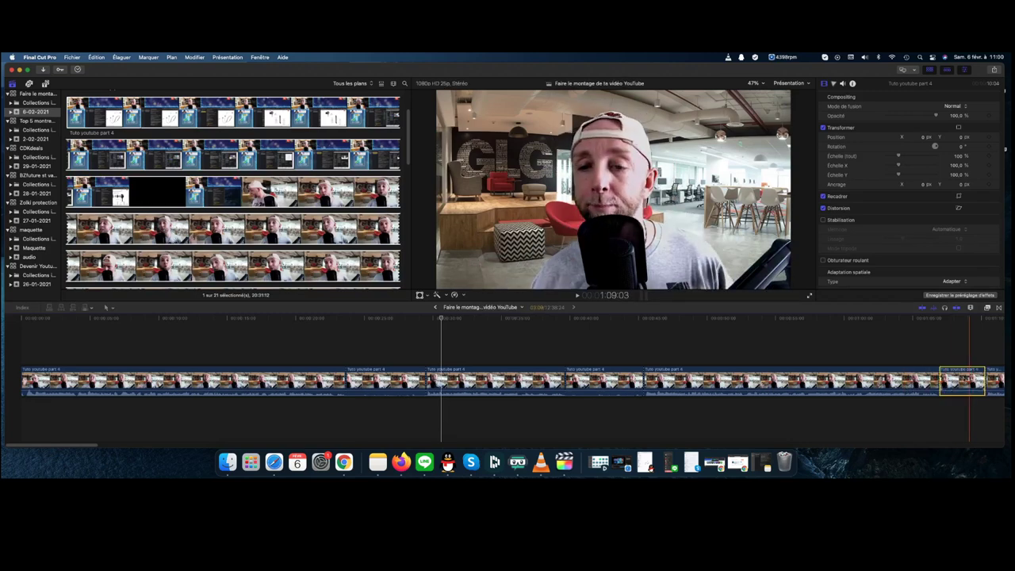
{"action": "key", "text": "BackSpace"}
{"action": "left_click", "coordinate": [389, 381]}
{"action": "key", "text": "BackSpace"}
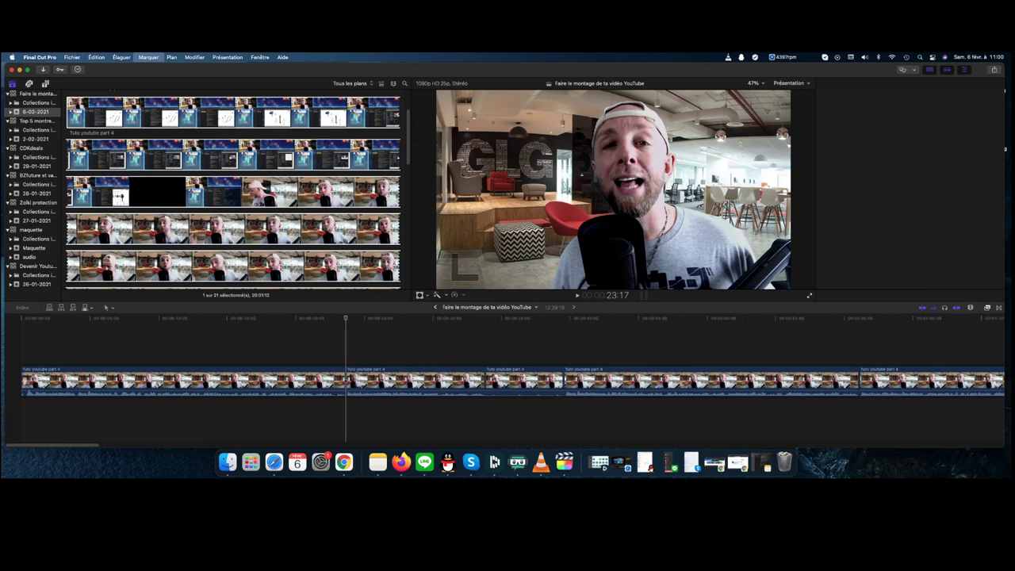
{"action": "left_click", "coordinate": [509, 381]}
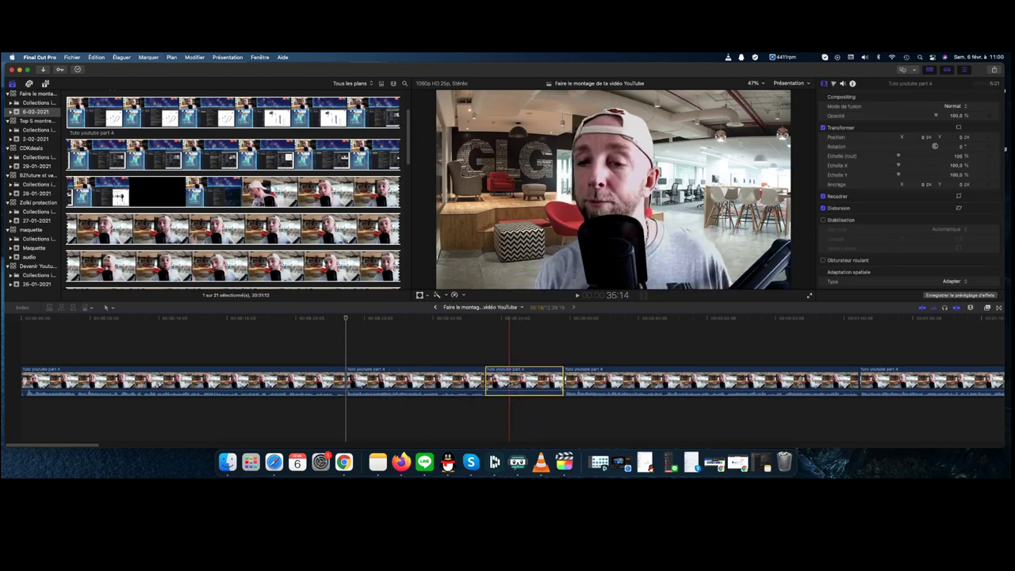
{"action": "key", "text": "Delete"}
Apply the Ken Burns crop effect to the clip piece that starts at about 0:34
{"action": "left_click", "coordinate": [536, 381]}
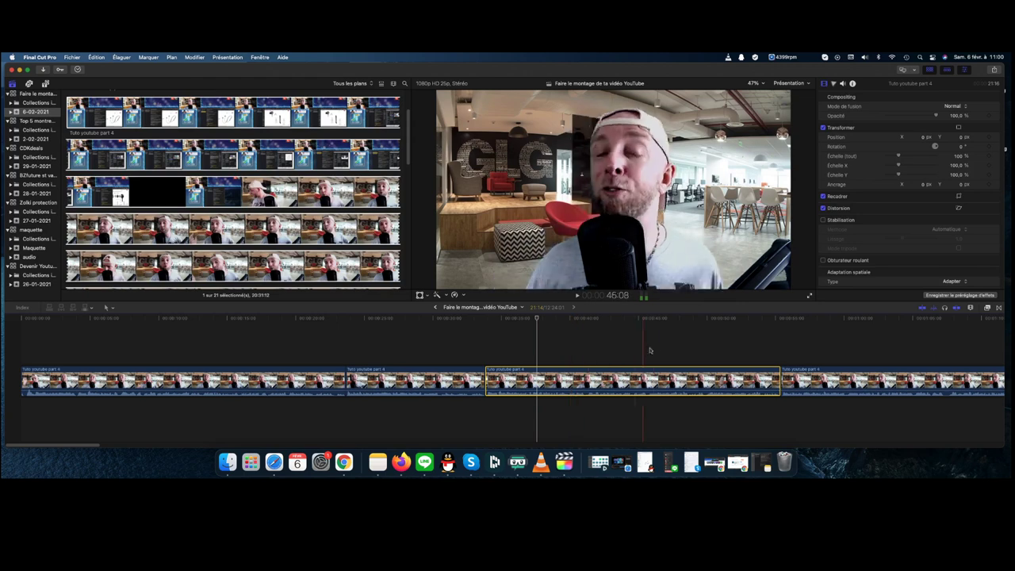
{"action": "right_click", "coordinate": [614, 185]}
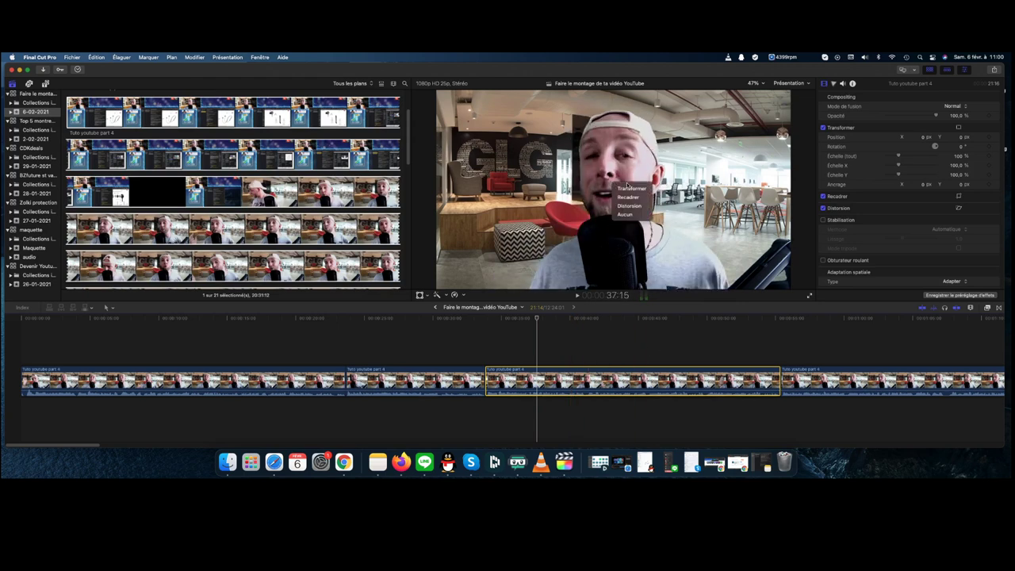
{"action": "left_click", "coordinate": [628, 197]}
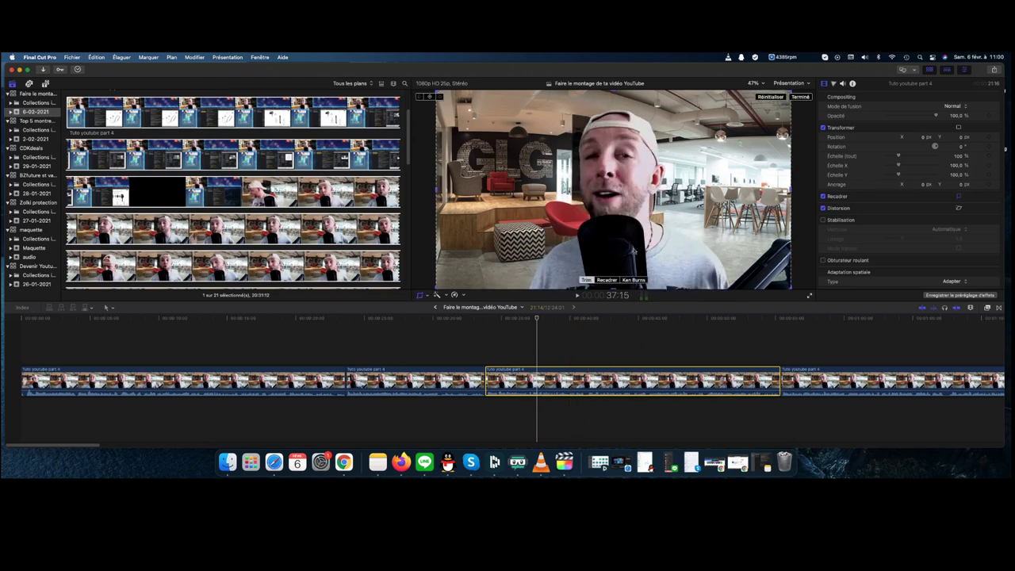
{"action": "left_click", "coordinate": [636, 282]}
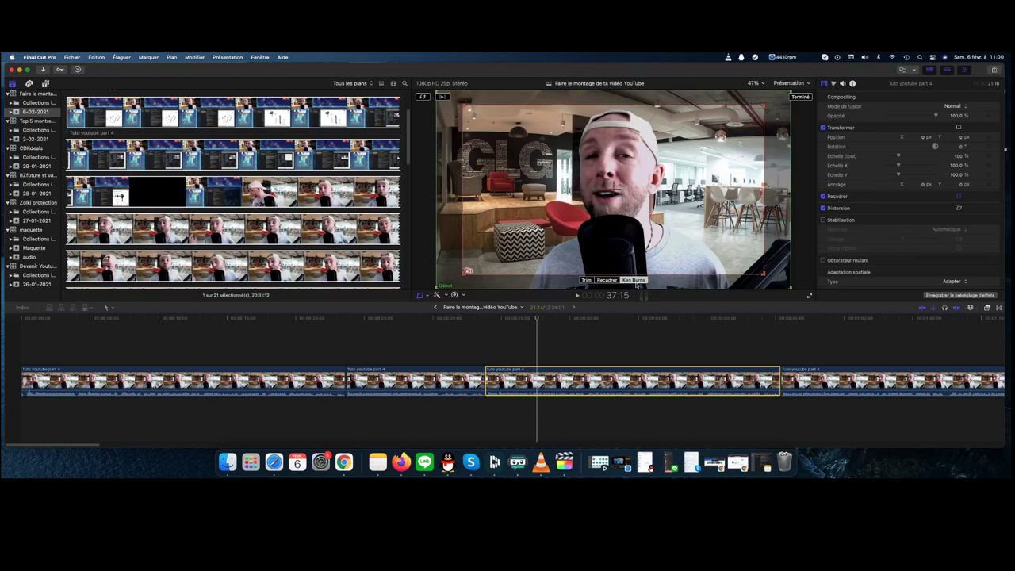
{"action": "left_click", "coordinate": [800, 97]}
Play the timeline from about 0:33 to 0:44 at a lower volume to preview the Ken Burns zoom
{"action": "left_click", "coordinate": [480, 324]}
{"action": "key", "text": "space"}
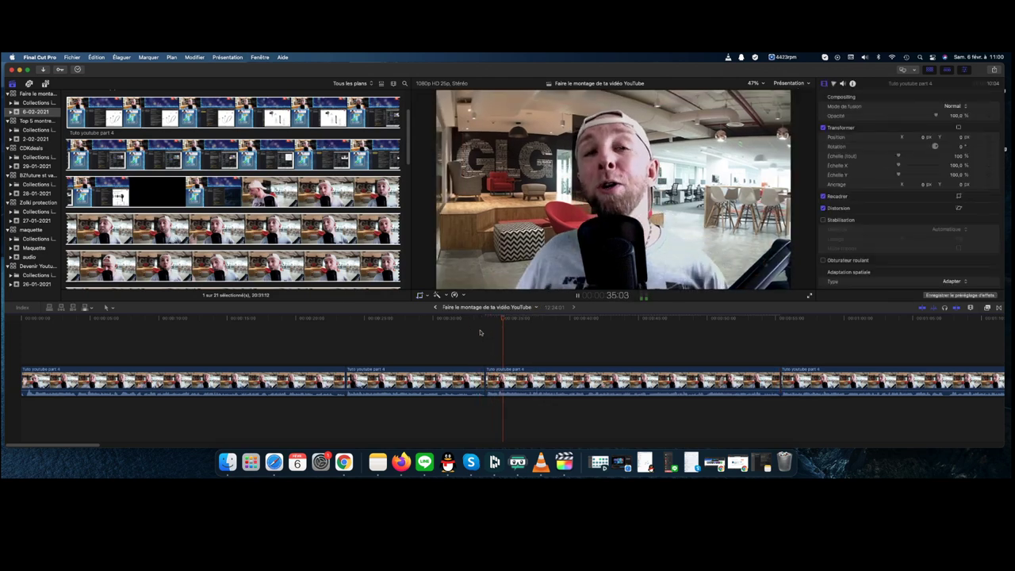
{"action": "key", "text": "XF86AudioLowerVolume"}
{"action": "key", "text": "XF86AudioLowerVolume"}
{"action": "key", "text": "XF86AudioLowerVolume"}
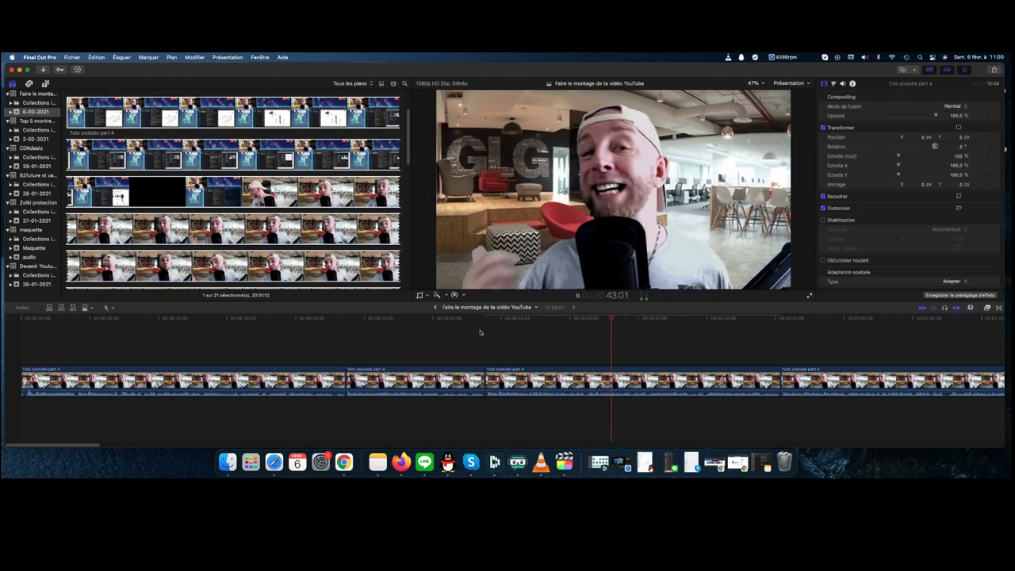
{"action": "key", "text": "space"}
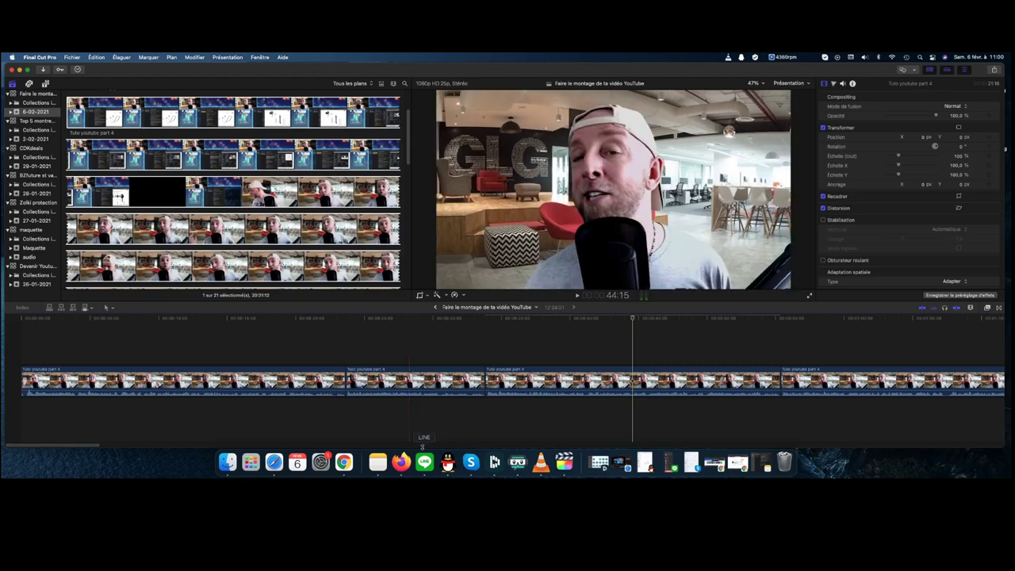
Apply the Ken Burns crop effect to the clip piece that starts at about 0:55
{"action": "left_click_drag", "start_coordinate": [70, 446], "coordinate": [112, 446]}
{"action": "left_click", "coordinate": [486, 380]}
{"action": "key", "text": "space"}
{"action": "right_click", "coordinate": [603, 147]}
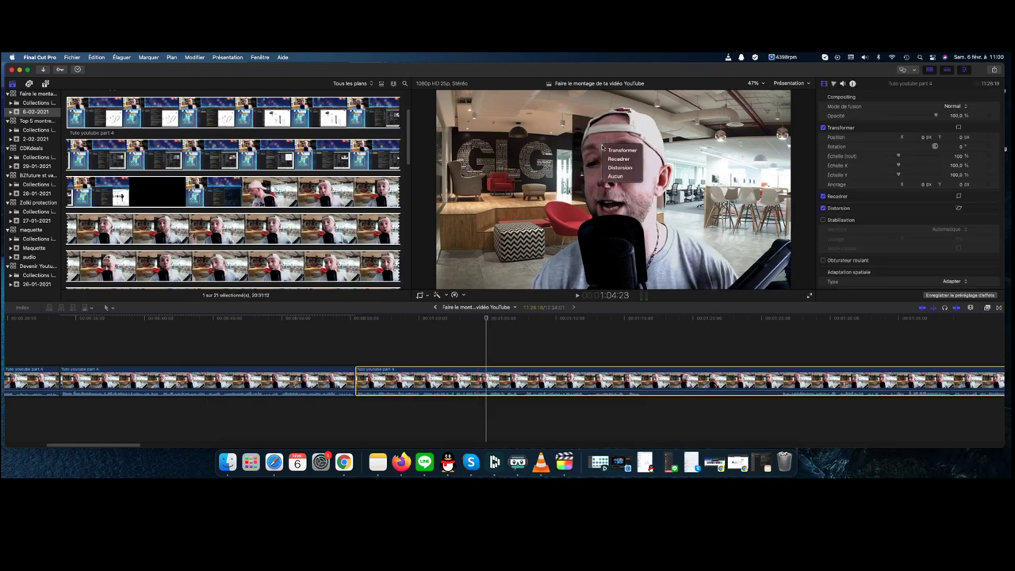
{"action": "left_click", "coordinate": [619, 159]}
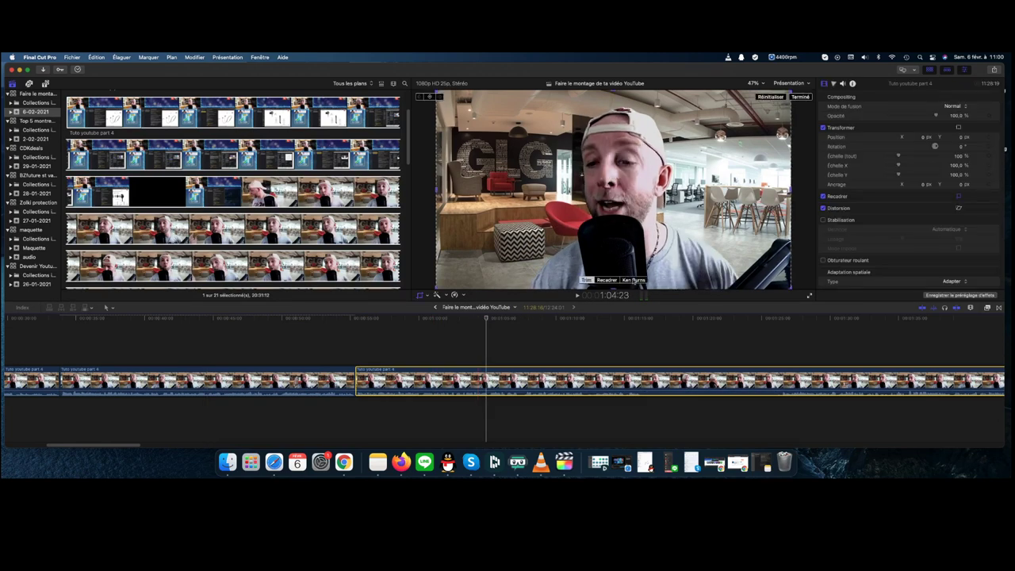
{"action": "left_click", "coordinate": [635, 280]}
{"action": "left_click", "coordinate": [808, 96]}
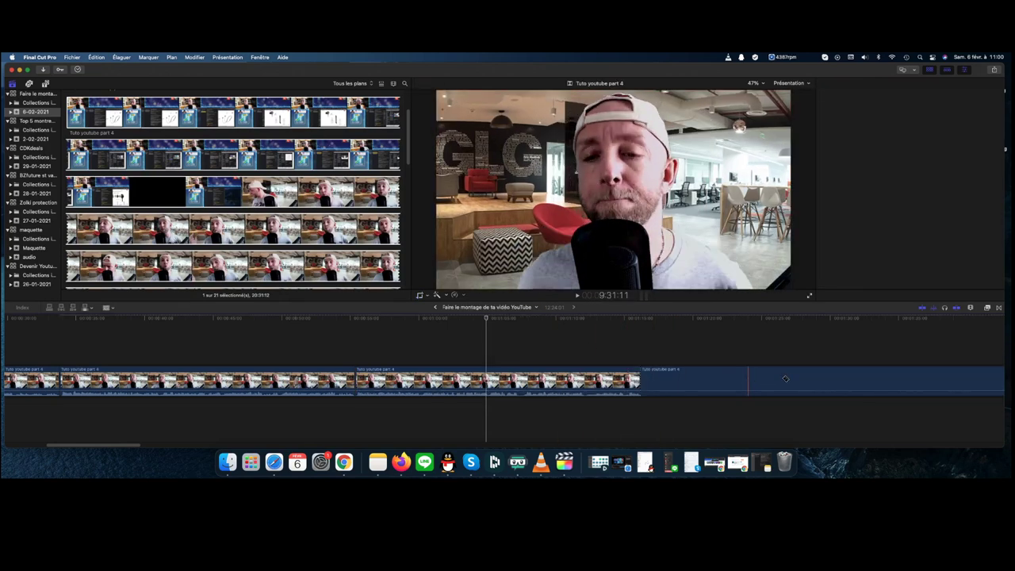
Cut out the silent passages near 1:16, 2:37, 3:06 and 3:56, closing the gaps
{"action": "left_click", "coordinate": [735, 380]}
{"action": "key", "text": "Delete"}
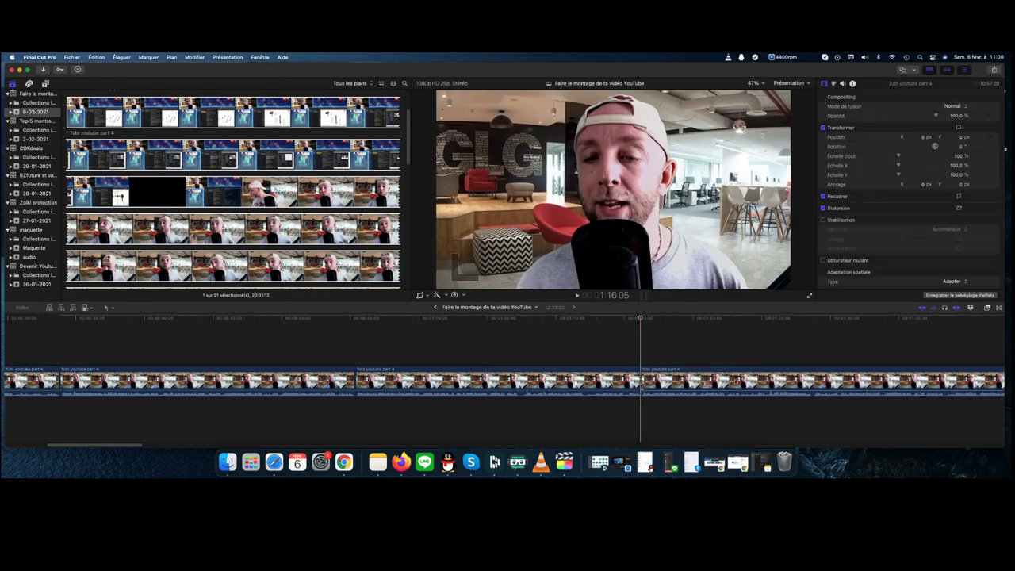
{"action": "key", "text": "super+minus"}
{"action": "key", "text": "super+minus"}
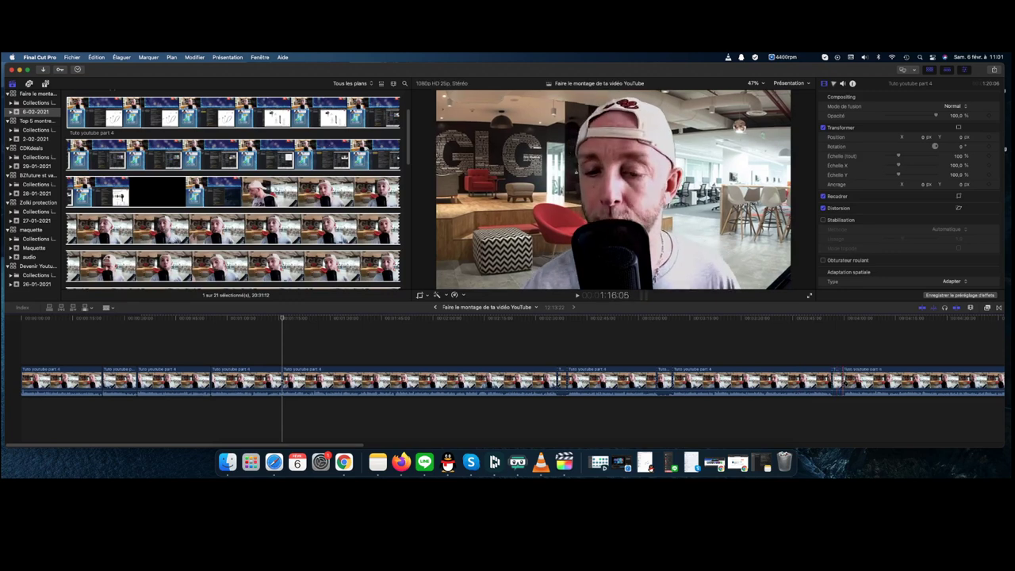
{"action": "key", "text": "a"}
{"action": "left_click", "coordinate": [837, 383]}
{"action": "key", "text": "BackSpace"}
{"action": "left_click", "coordinate": [667, 381]}
{"action": "key", "text": "BackSpace"}
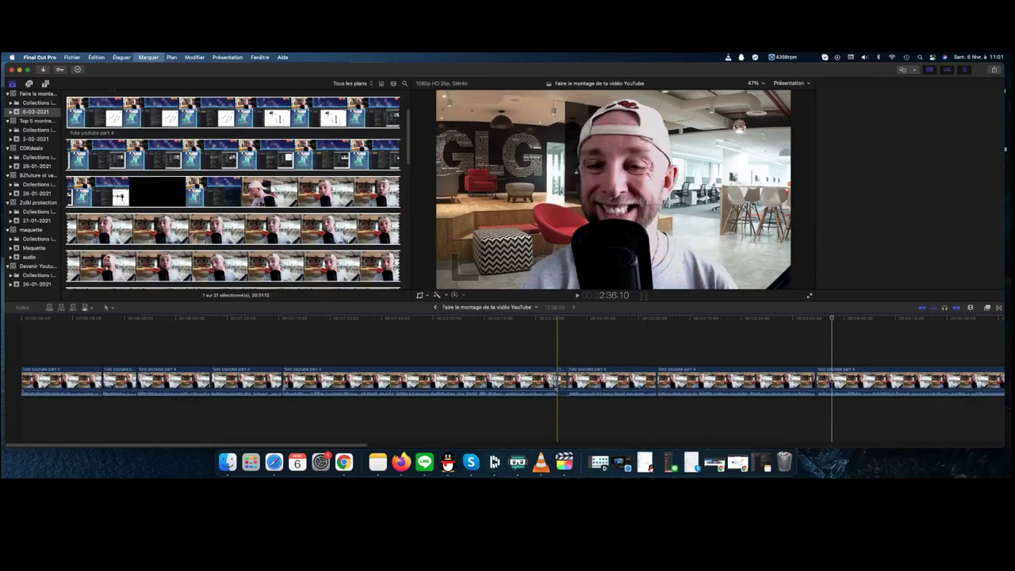
{"action": "left_click", "coordinate": [561, 381]}
{"action": "key", "text": "BackSpace"}
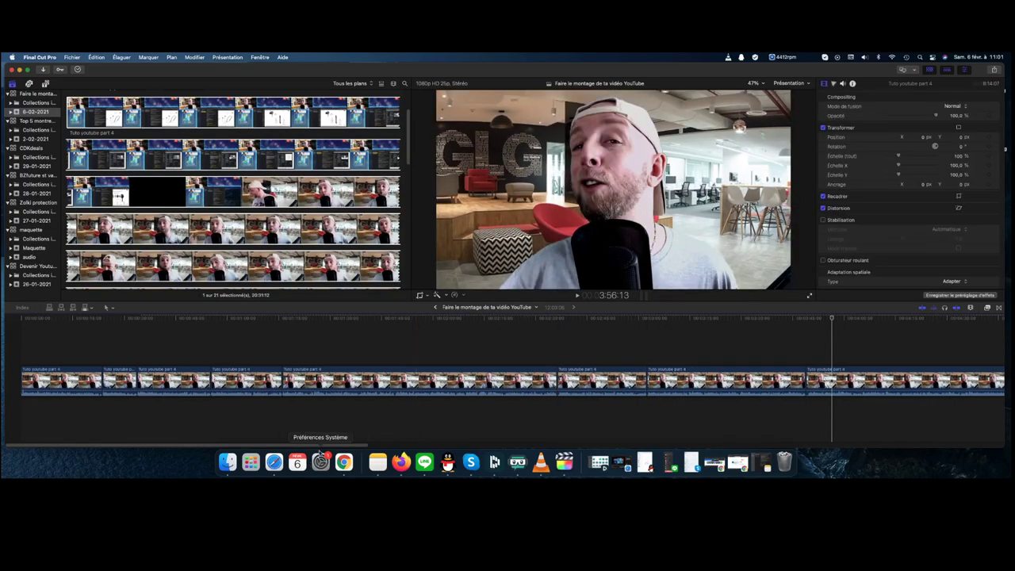
Split the clip around the silent gaps near 5:24, 5:51 and 6:43
{"action": "left_click_drag", "start_coordinate": [321, 447], "coordinate": [512, 446]}
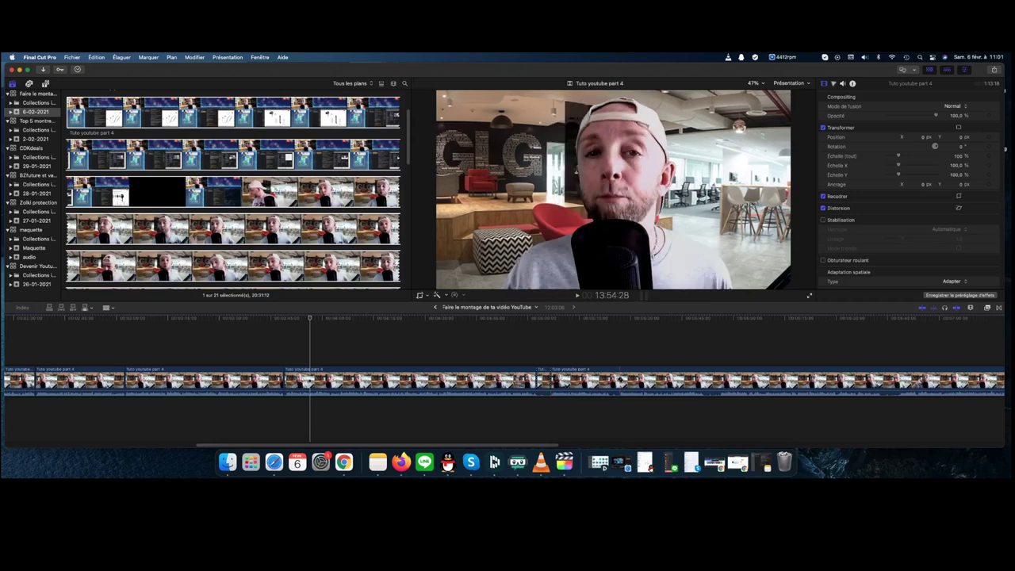
{"action": "left_click", "coordinate": [610, 381]}
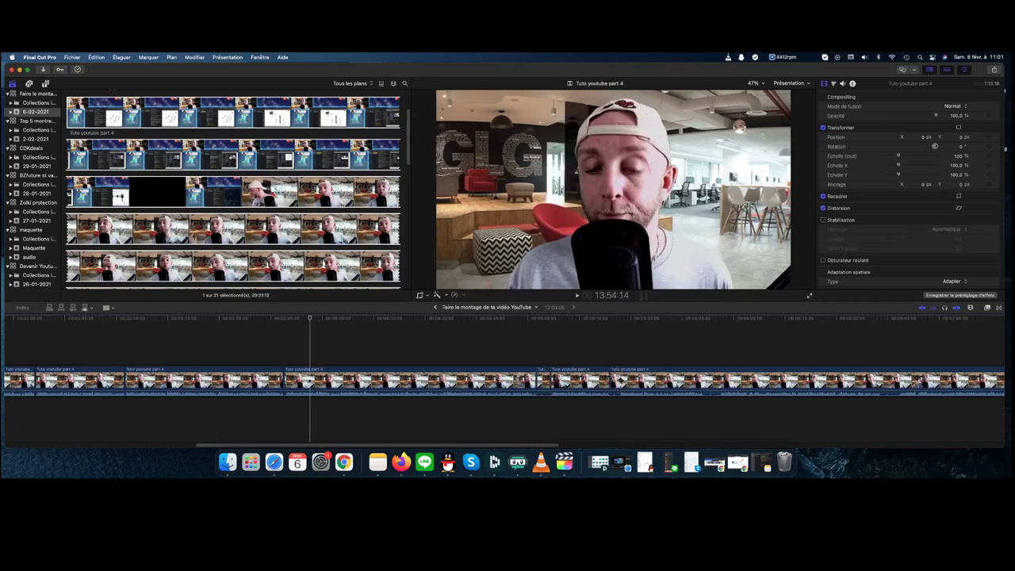
{"action": "key", "text": "super+b"}
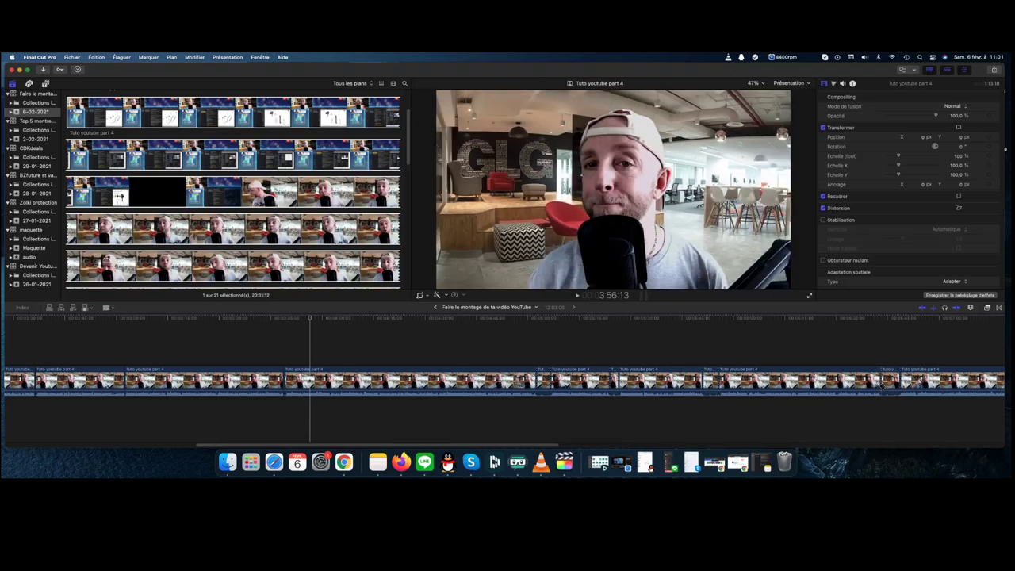
Delete the split-out silent pieces near 6:43, 5:51, 5:24 and 5:02
{"action": "left_click", "coordinate": [884, 383]}
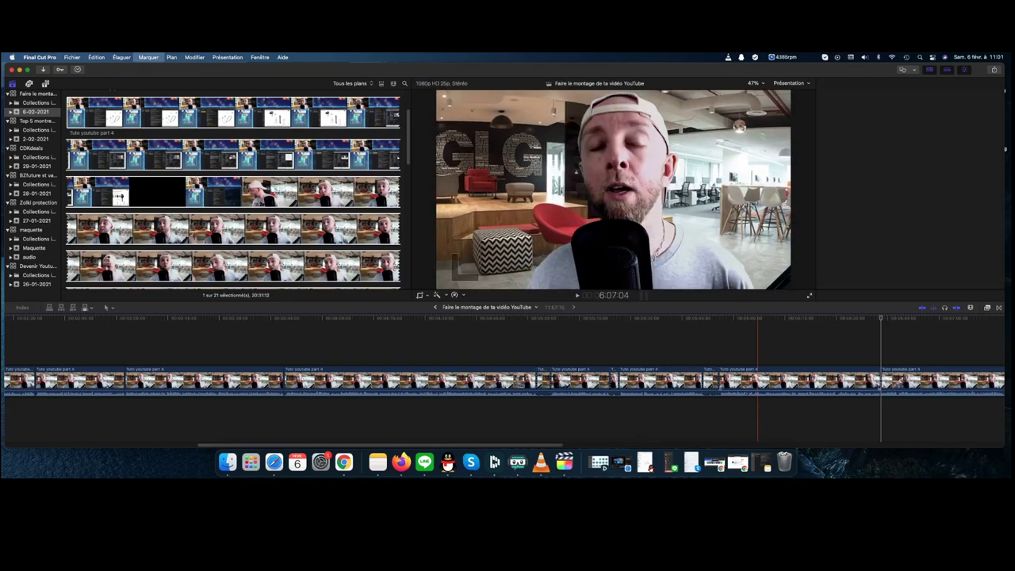
{"action": "left_click", "coordinate": [710, 381]}
{"action": "key", "text": "BackSpace"}
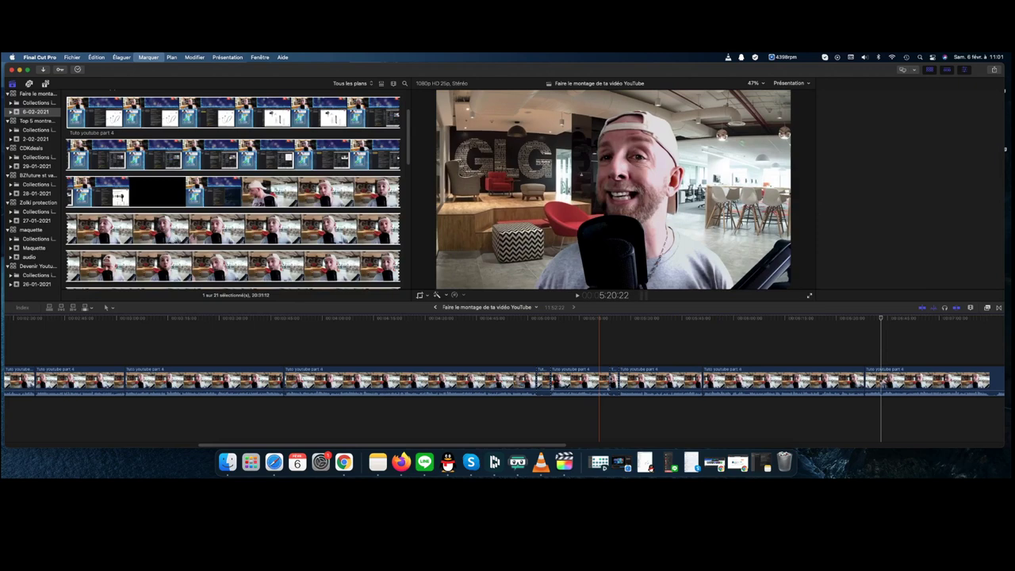
{"action": "left_click", "coordinate": [612, 381]}
{"action": "key", "text": "Delete"}
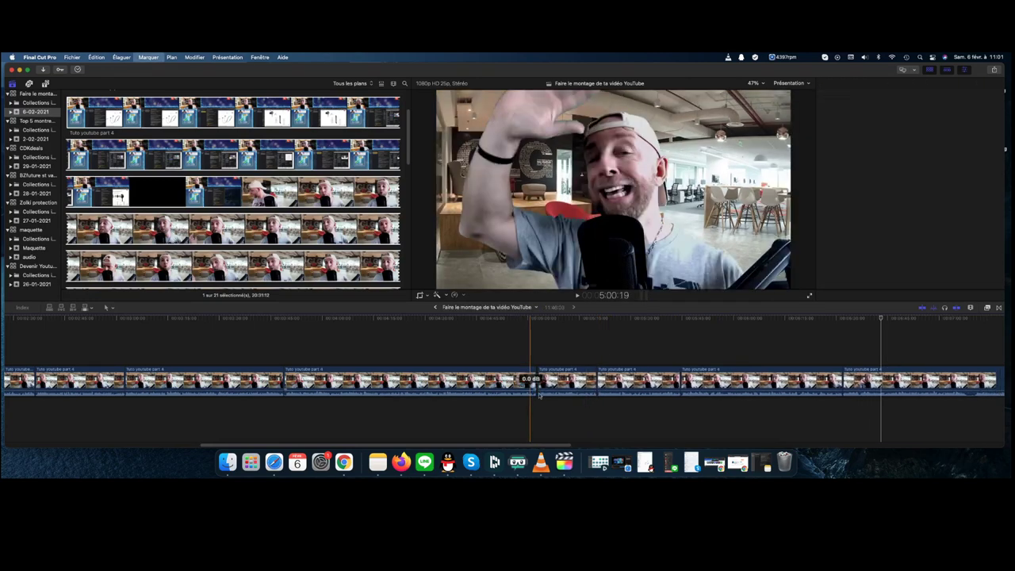
Split the clip around the silent gaps near 7:08, 7:30 and 7:58
{"action": "left_click_drag", "start_coordinate": [480, 449], "coordinate": [672, 444]}
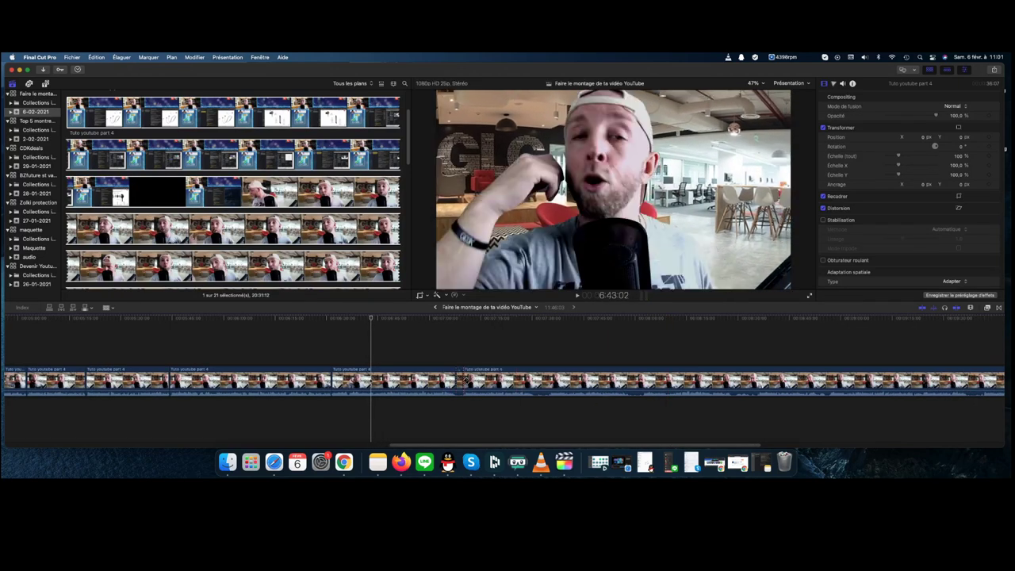
{"action": "left_click", "coordinate": [534, 381]}
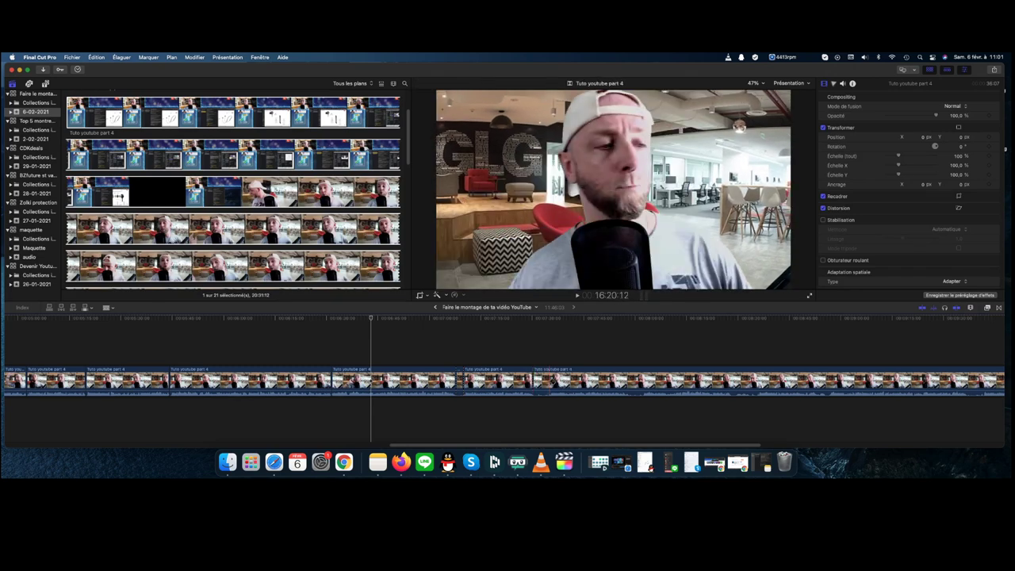
{"action": "left_click", "coordinate": [551, 381]}
{"action": "left_click", "coordinate": [632, 380]}
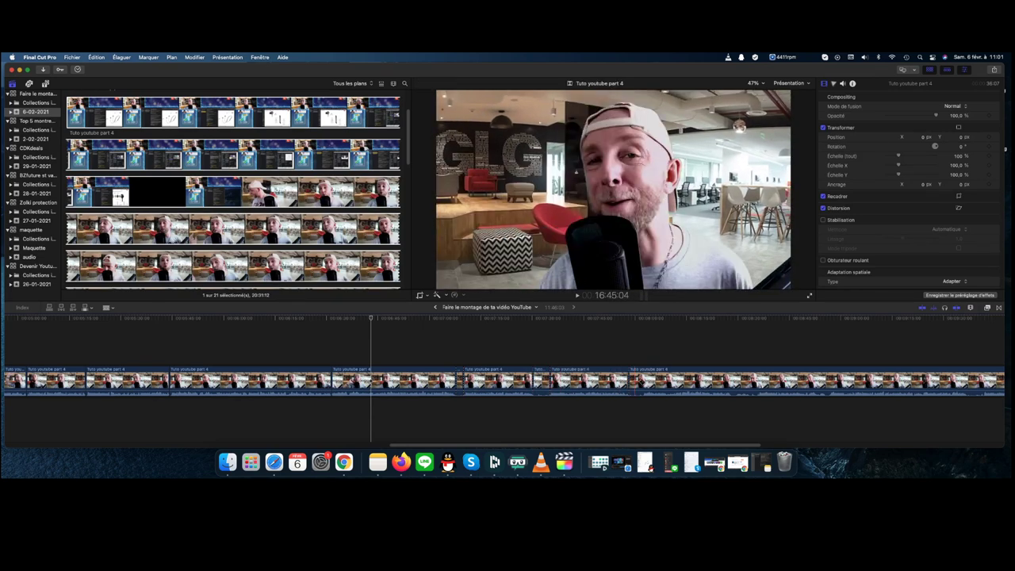
{"action": "left_click", "coordinate": [643, 381]}
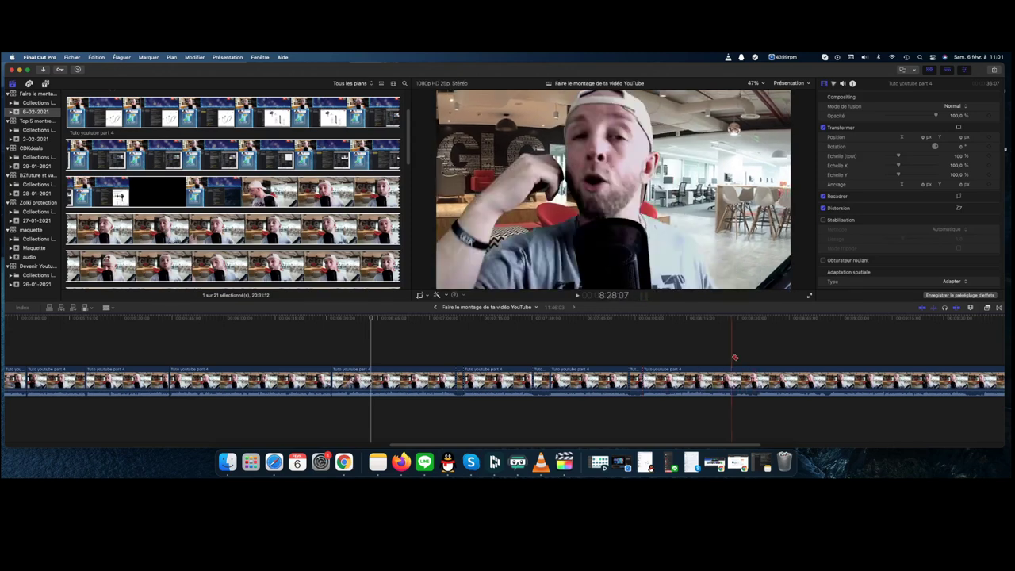
Play from about 8:26 to check the audio, split the clip at about 8:28 and 8:36, and delete the piece between the cuts
{"action": "left_click", "coordinate": [723, 337]}
{"action": "key", "text": "space"}
{"action": "key", "text": "F12"}
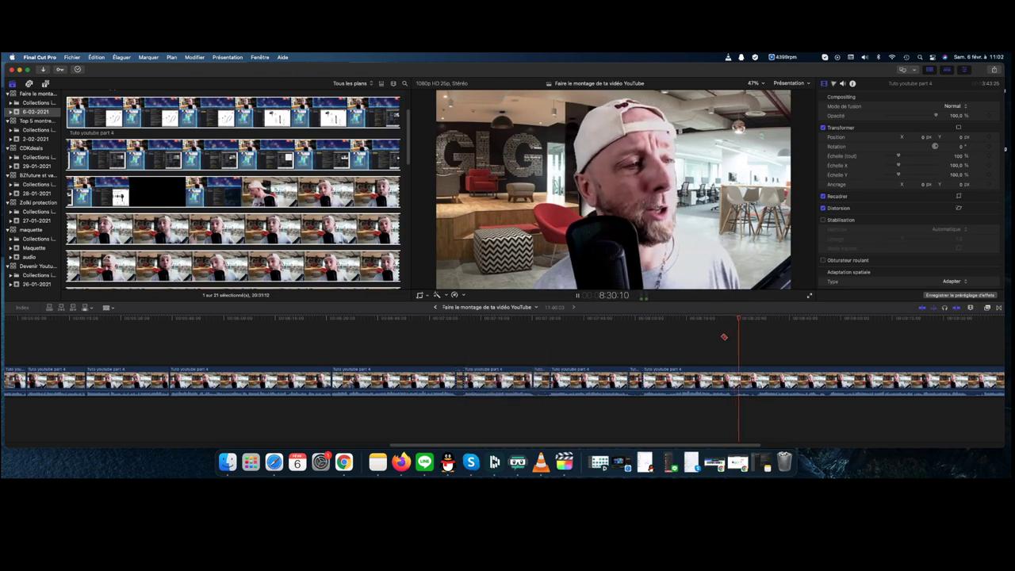
{"action": "key", "text": "space"}
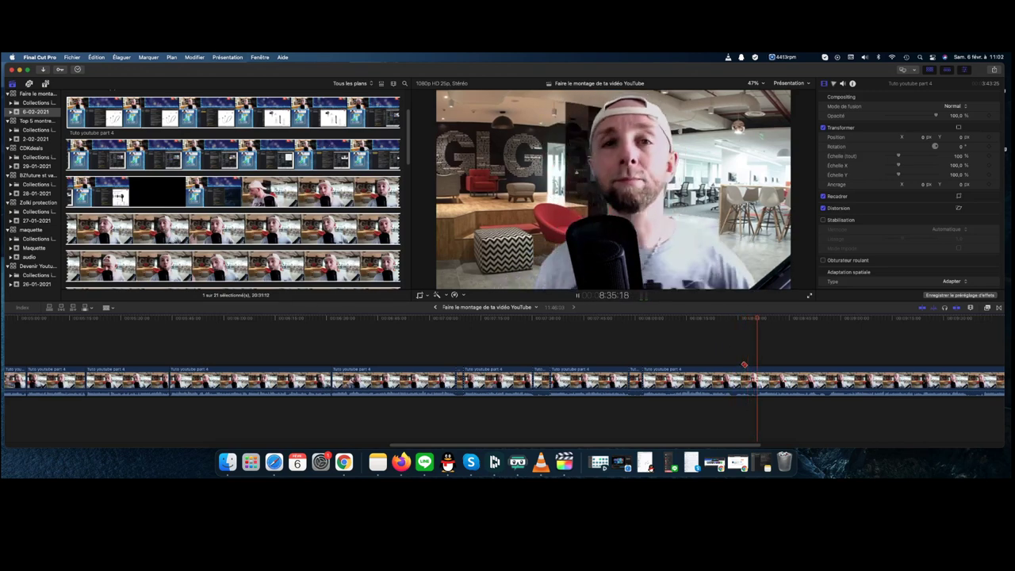
{"action": "left_click", "coordinate": [758, 321]}
{"action": "left_click", "coordinate": [757, 379]}
{"action": "left_click", "coordinate": [731, 380]}
{"action": "left_click", "coordinate": [746, 381]}
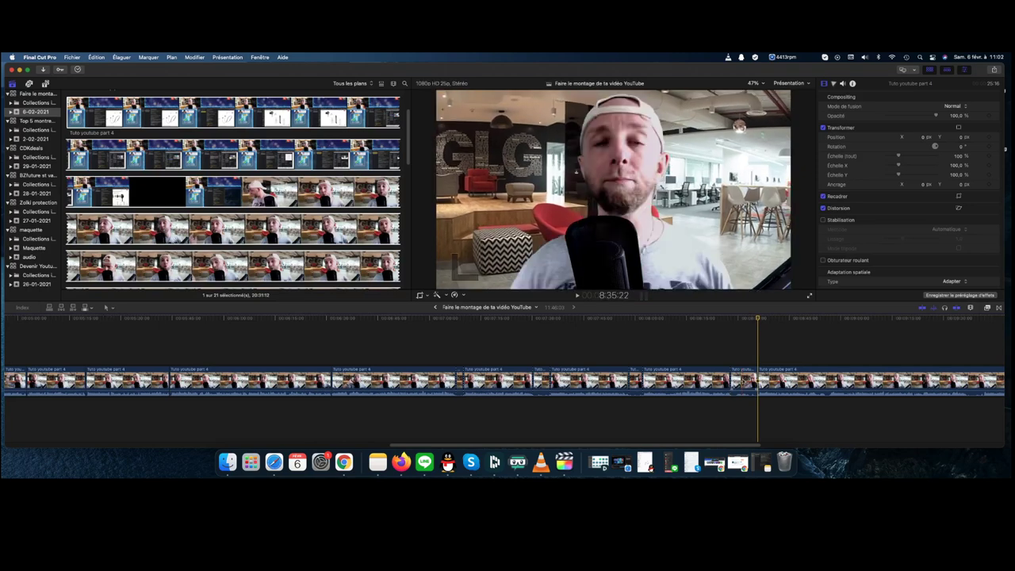
{"action": "key", "text": "BackSpace"}
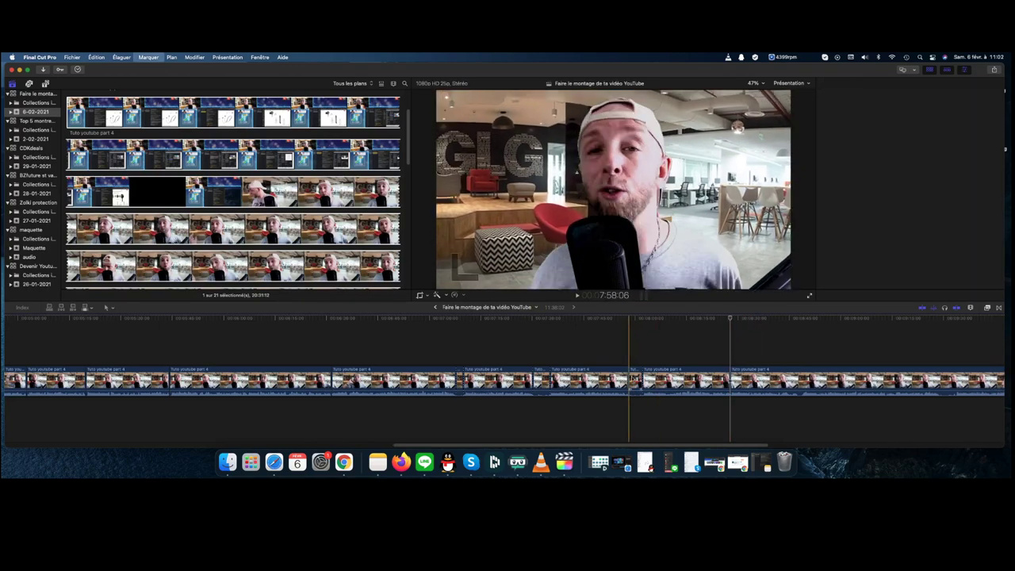
Delete the split-out silent pieces near 7:58, 7:30 and 7:08
{"action": "key", "text": "x"}
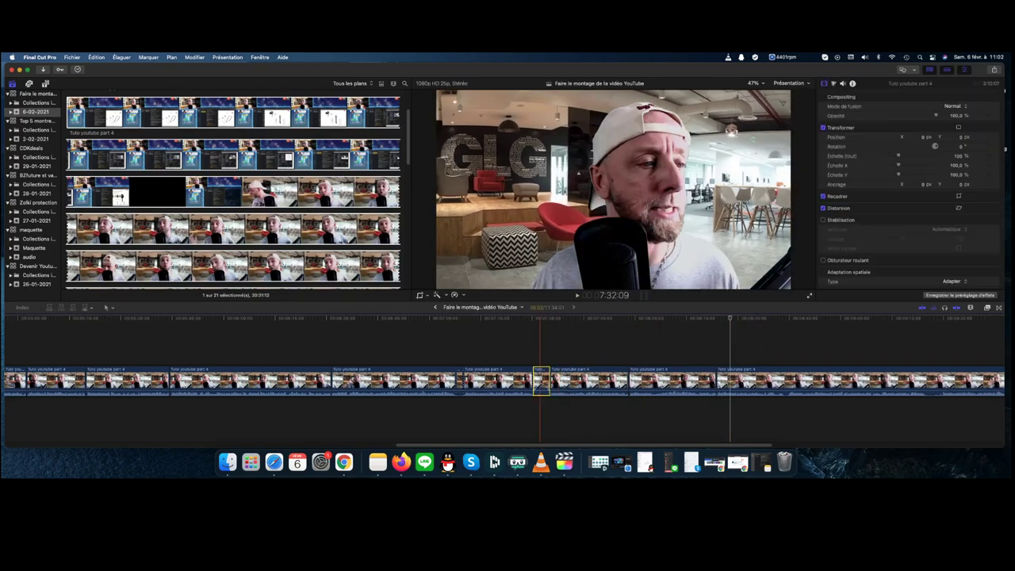
{"action": "key", "text": "Delete"}
{"action": "left_click", "coordinate": [458, 381]}
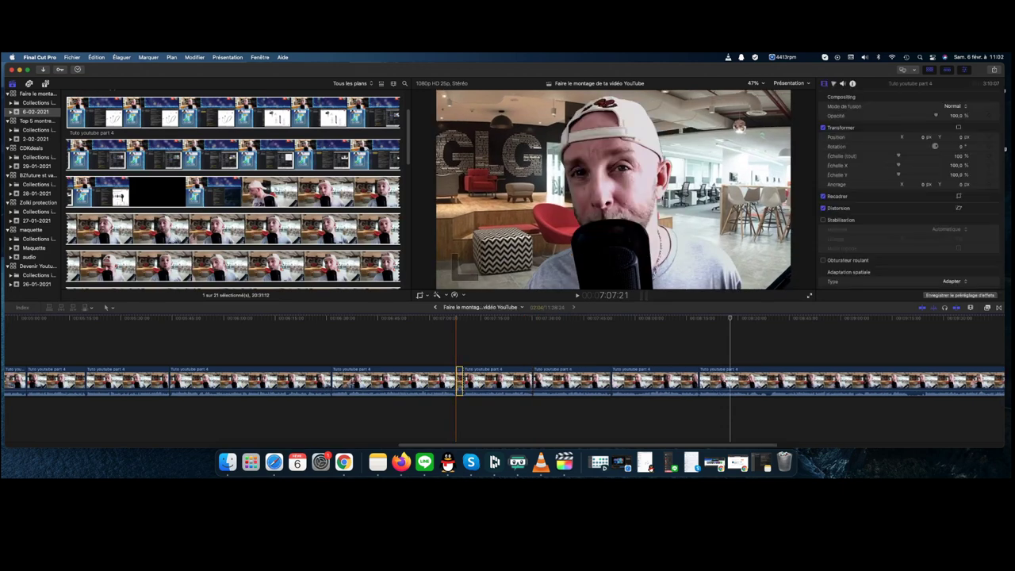
{"action": "key", "text": "Delete"}
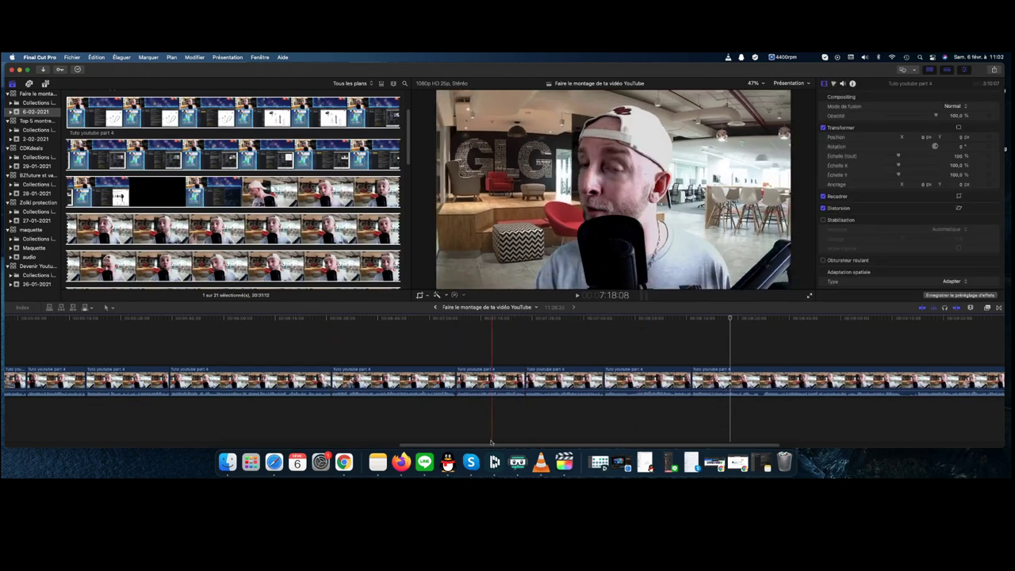
Split the clip where the screen recording begins near 10:00, then delete everything after that cut and the short split-out piece near 9:17
{"action": "left_click_drag", "start_coordinate": [465, 446], "coordinate": [620, 448]}
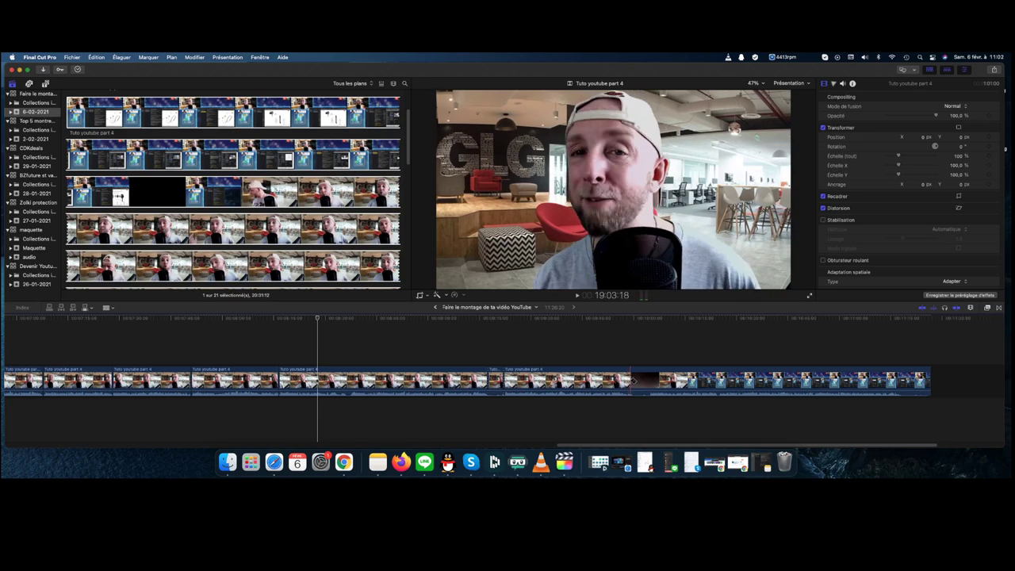
{"action": "left_click", "coordinate": [638, 381]}
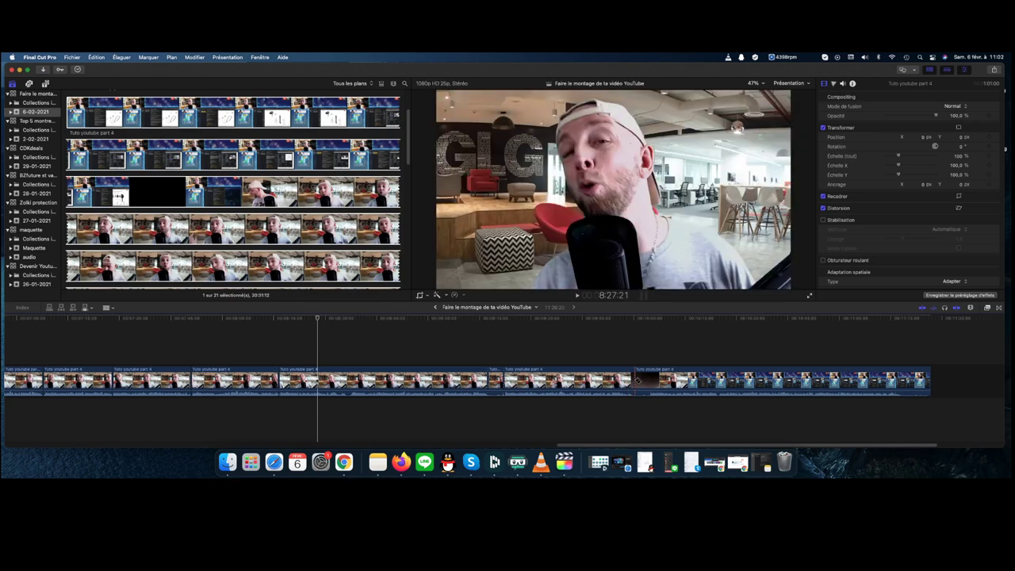
{"action": "key", "text": "a"}
{"action": "left_click", "coordinate": [678, 385]}
{"action": "key", "text": "BackSpace"}
{"action": "key", "text": "Delete"}
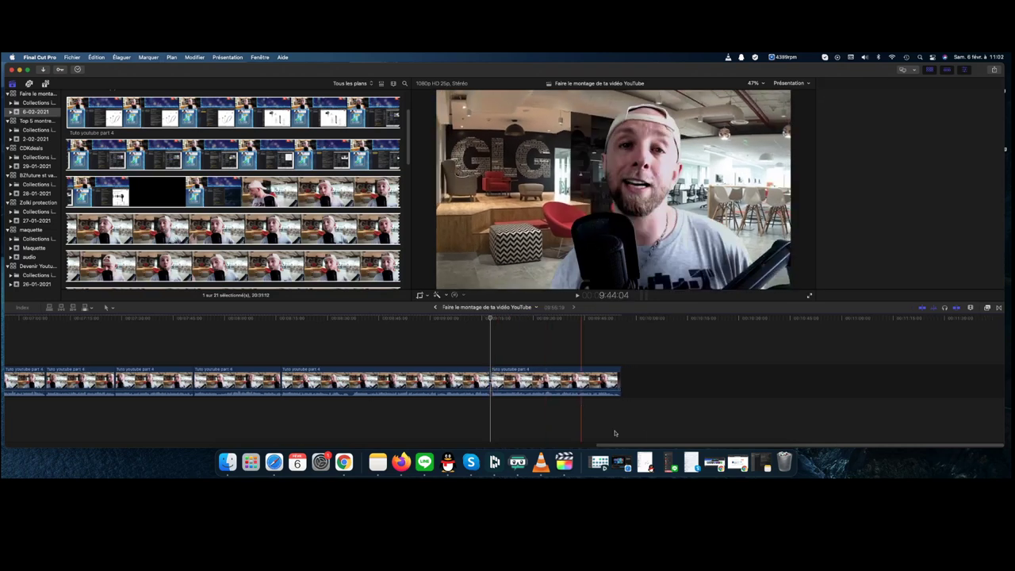
Return to the beginning of the timeline and look through the 6-02-2021 event's media for an intro animation
{"action": "left_click_drag", "start_coordinate": [646, 445], "coordinate": [39, 449]}
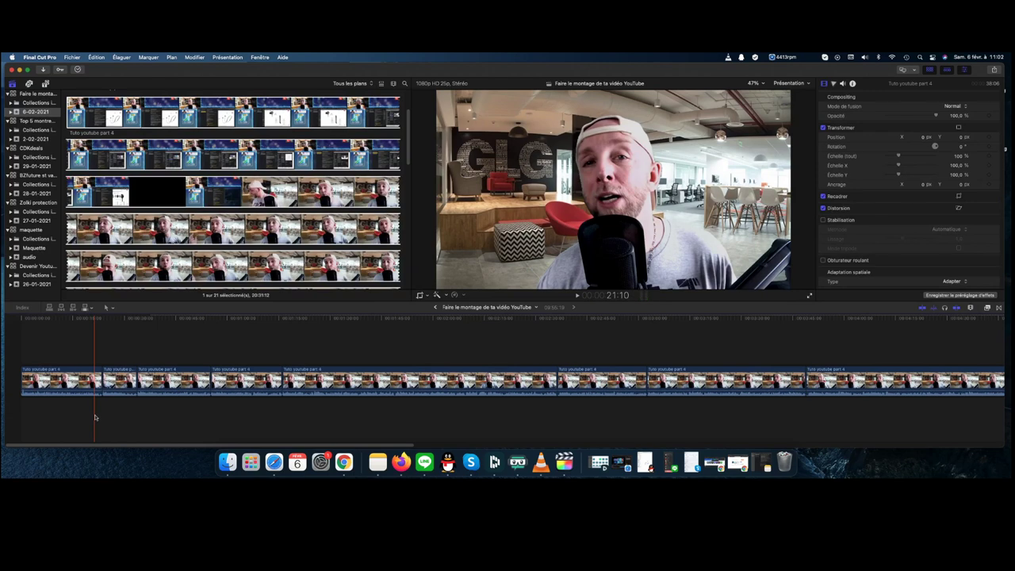
{"action": "scroll", "coordinate": [323, 193], "scroll_direction": "down", "scroll_amount": 5}
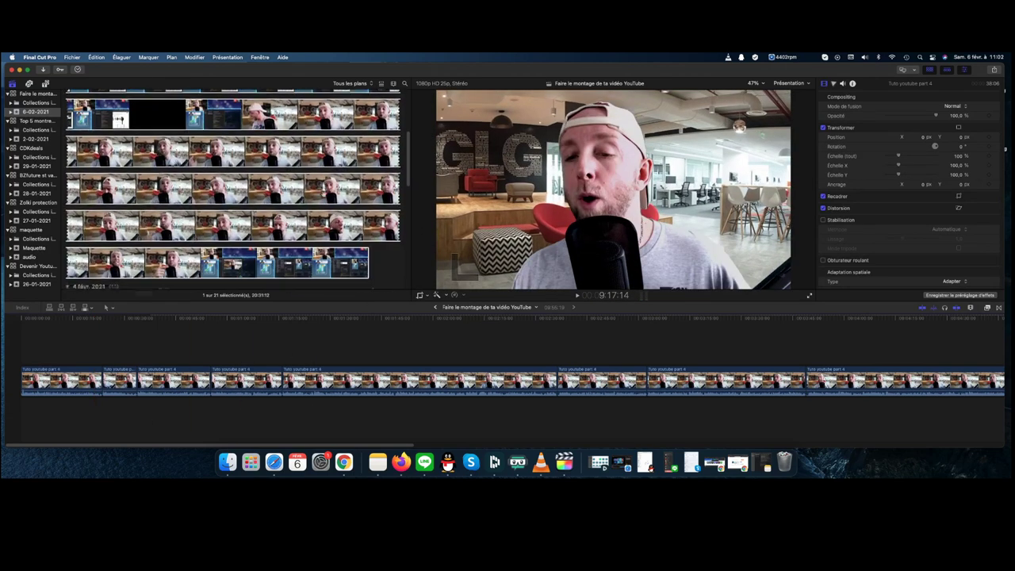
{"action": "scroll", "coordinate": [323, 194], "scroll_direction": "down", "scroll_amount": 5}
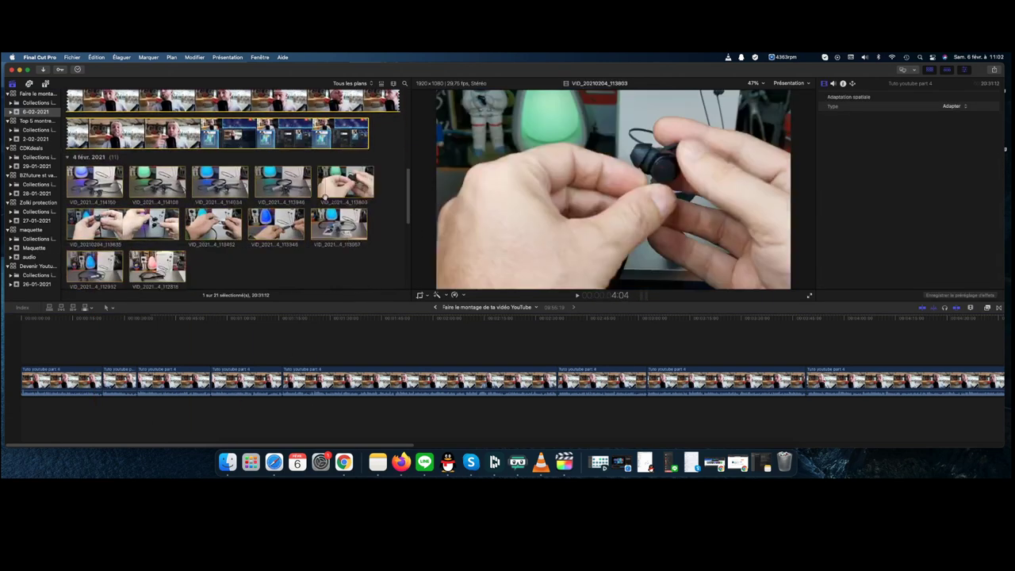
{"action": "scroll", "coordinate": [301, 221], "scroll_direction": "down", "scroll_amount": 10}
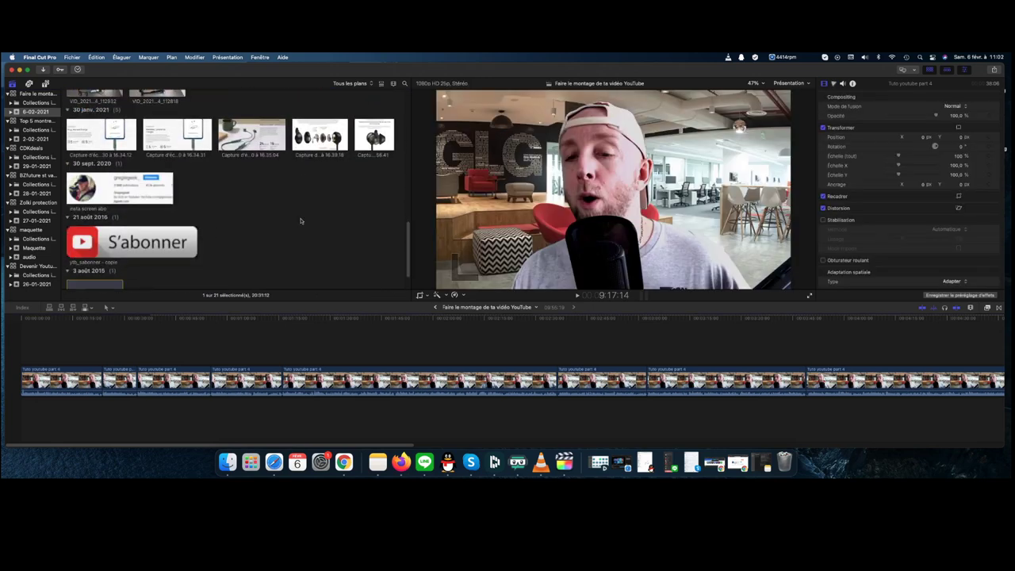
{"action": "scroll", "coordinate": [300, 219], "scroll_direction": "up", "scroll_amount": 15}
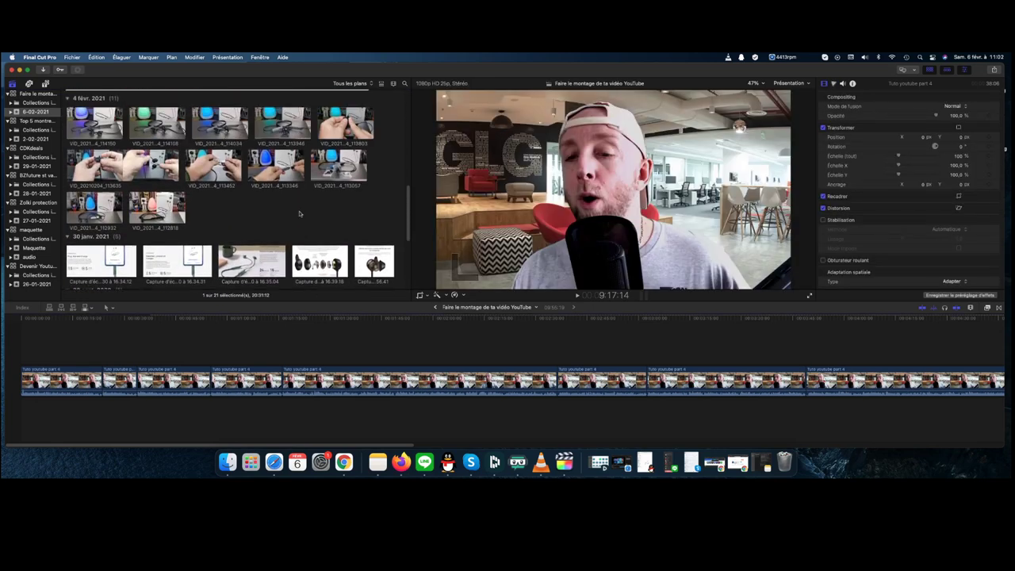
{"action": "scroll", "coordinate": [110, 152], "scroll_direction": "down", "scroll_amount": 2}
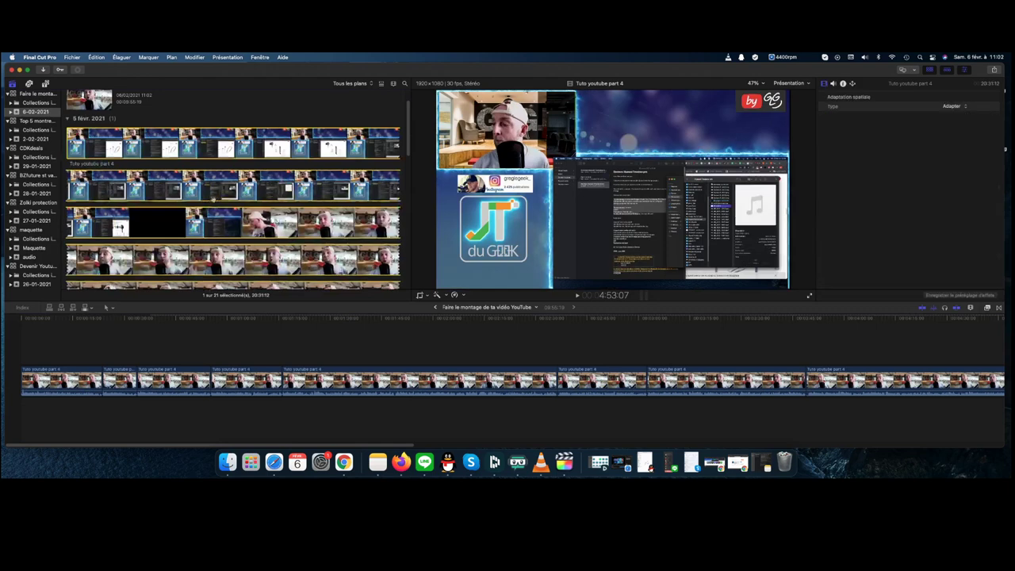
{"action": "scroll", "coordinate": [110, 152], "scroll_direction": "up", "scroll_amount": 1}
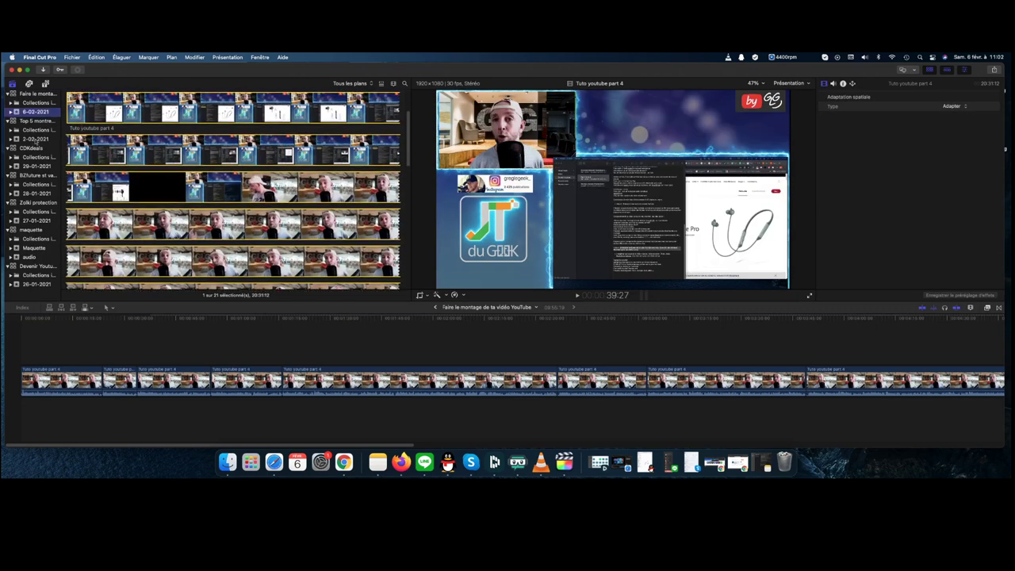
Insert avi-Bootanim_jtgeek from the 2-02-2021 event at the timeline's start and again at the cut near 0:57
{"action": "left_click", "coordinate": [35, 140]}
{"action": "scroll", "coordinate": [334, 168], "scroll_direction": "down", "scroll_amount": 10}
{"action": "scroll", "coordinate": [334, 167], "scroll_direction": "down", "scroll_amount": 10}
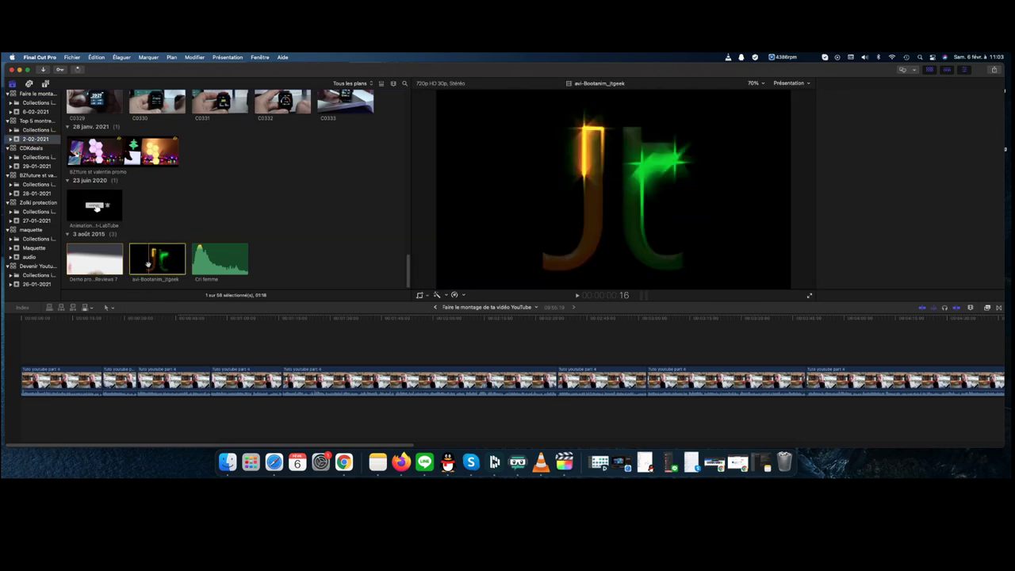
{"action": "left_click", "coordinate": [152, 264]}
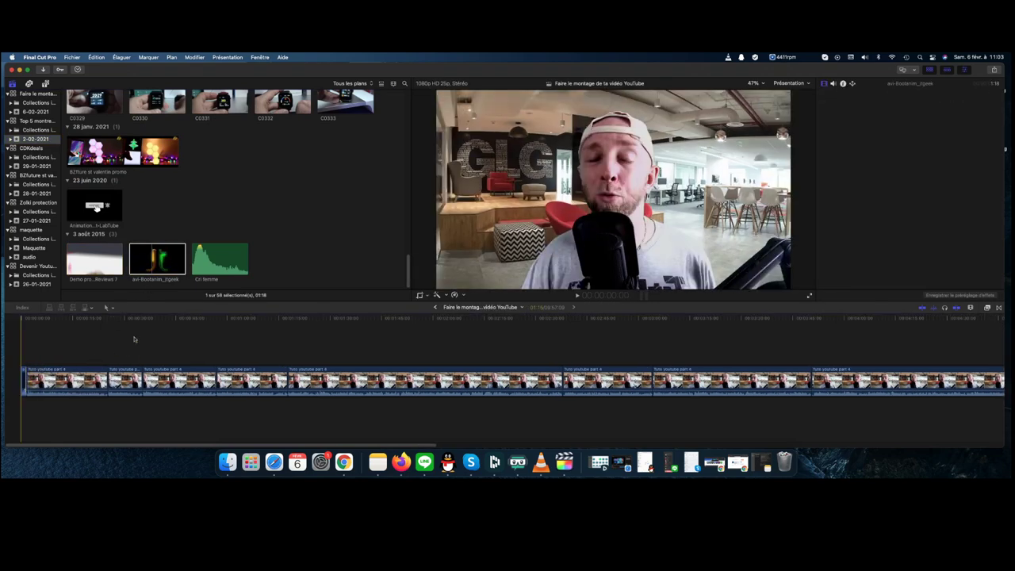
{"action": "left_click_drag", "start_coordinate": [16, 378], "coordinate": [17, 379]}
{"action": "left_click_drag", "start_coordinate": [157, 258], "coordinate": [216, 384]}
{"action": "key", "text": "super+equal"}
{"action": "key", "text": "super+equal"}
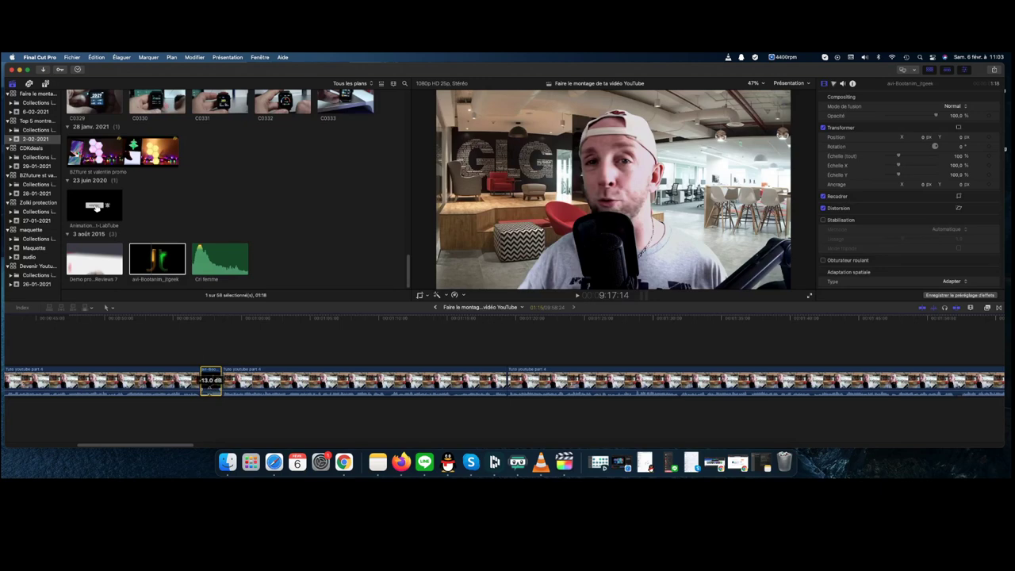
Play the timeline from its start to check the opening animation, reopening the 6-02-2021 event and adjusting the sound volume
{"action": "left_click_drag", "start_coordinate": [180, 446], "coordinate": [108, 447]}
{"action": "key", "text": "space"}
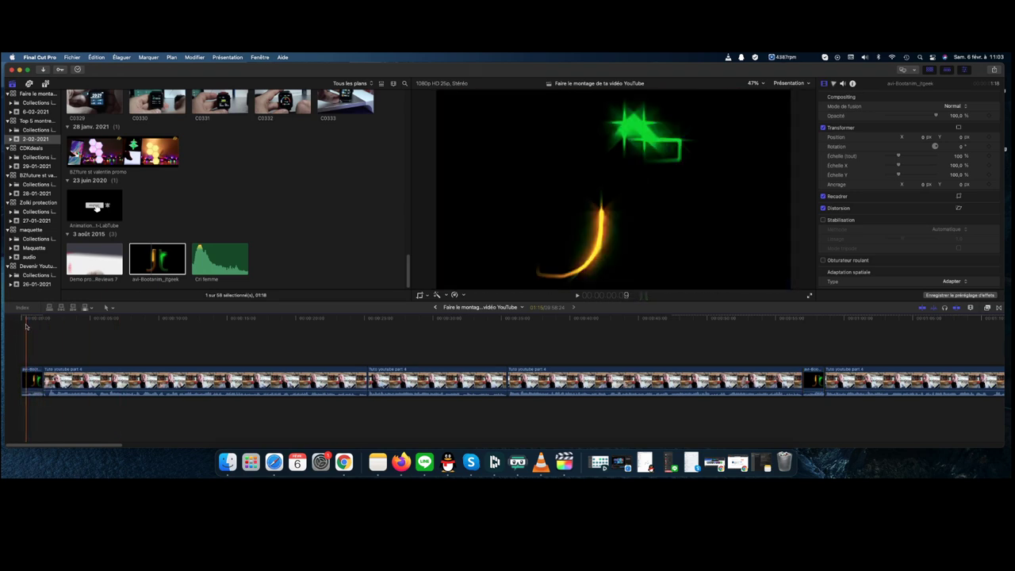
{"action": "left_click", "coordinate": [37, 112]}
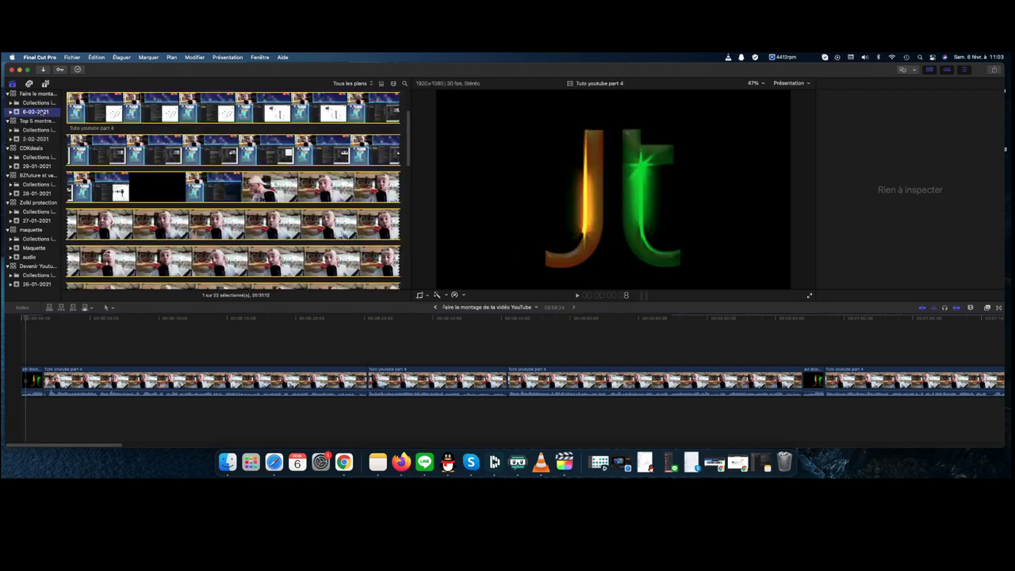
{"action": "left_click", "coordinate": [25, 322]}
{"action": "key", "text": "space"}
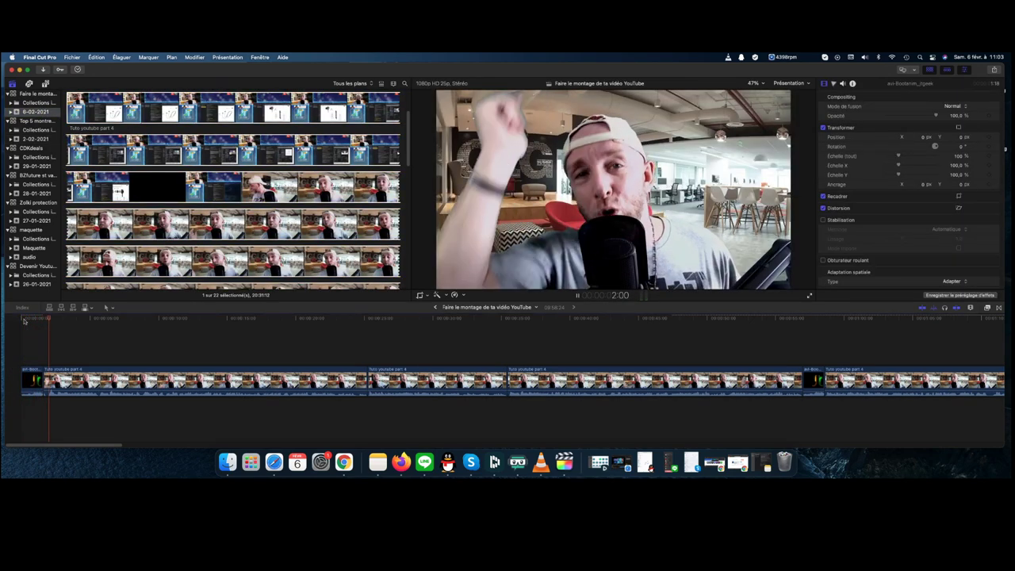
{"action": "scroll", "coordinate": [286, 182], "scroll_direction": "down", "scroll_amount": 2}
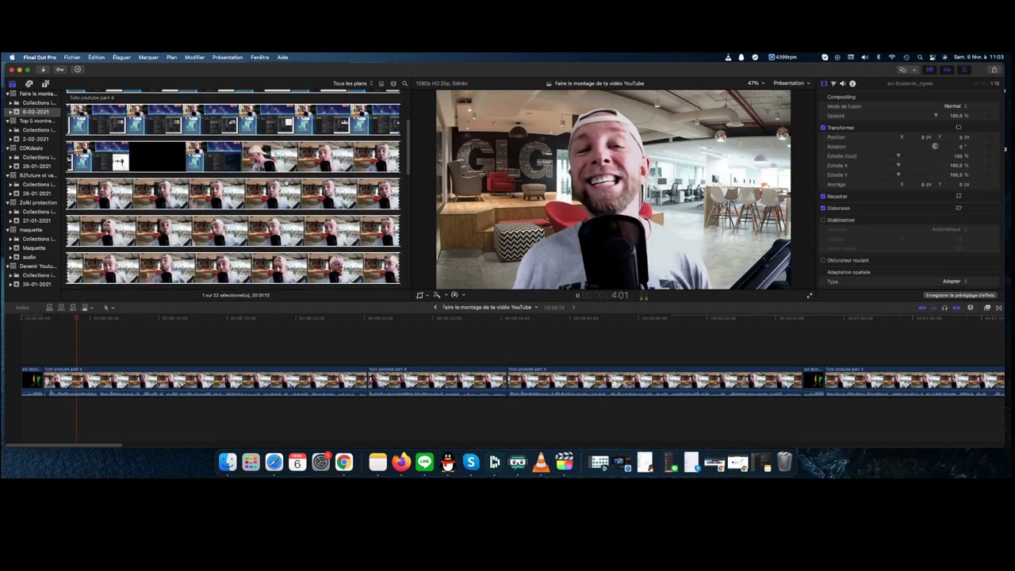
{"action": "key", "text": "F11"}
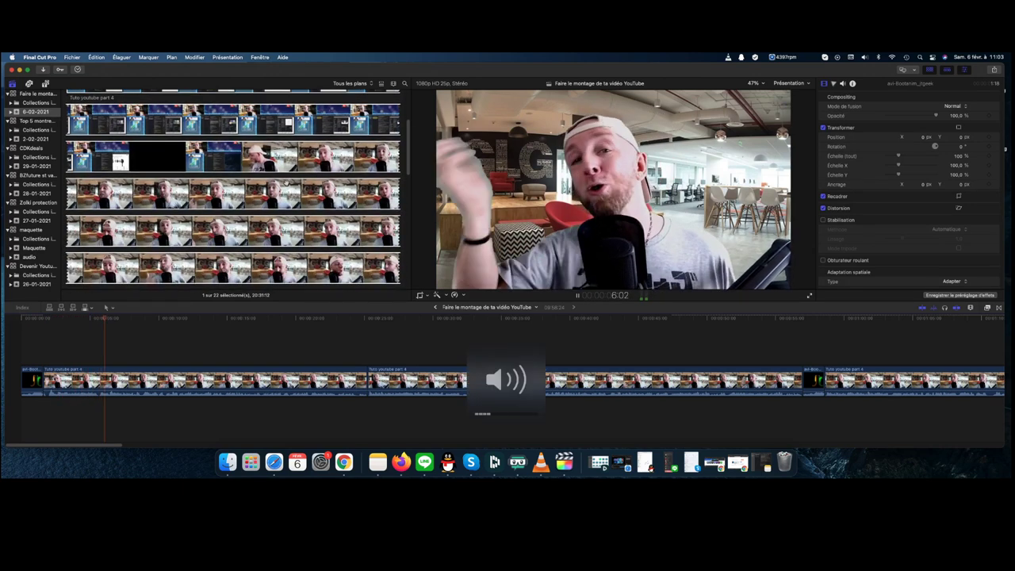
Place VID_20210204_114150 above the main clip at 8:14 (seconds:frames) and trim its end to the cut near 25 seconds
{"action": "scroll", "coordinate": [286, 183], "scroll_direction": "down", "scroll_amount": 5}
{"action": "scroll", "coordinate": [297, 162], "scroll_direction": "down", "scroll_amount": 2}
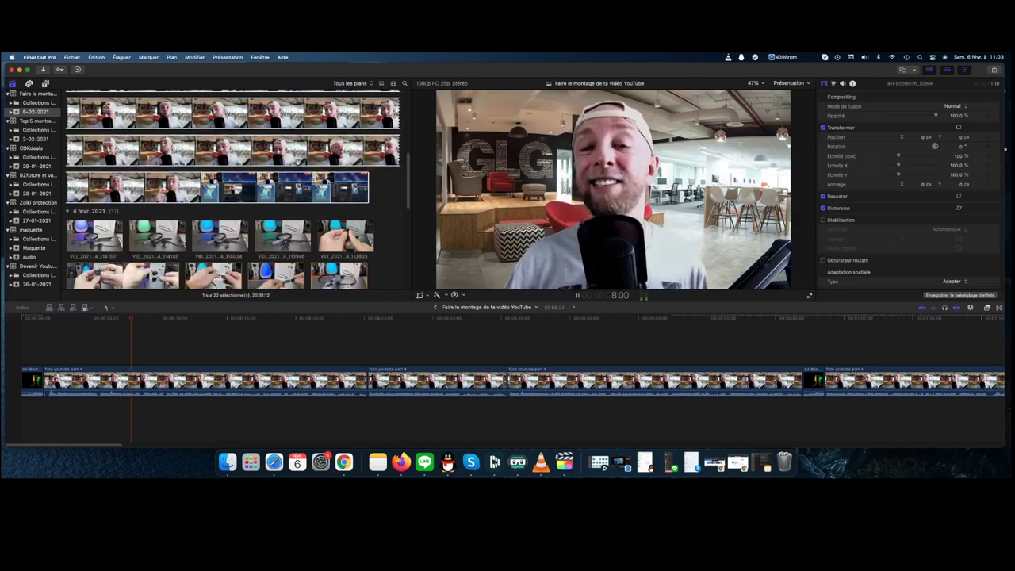
{"action": "left_click", "coordinate": [236, 187]}
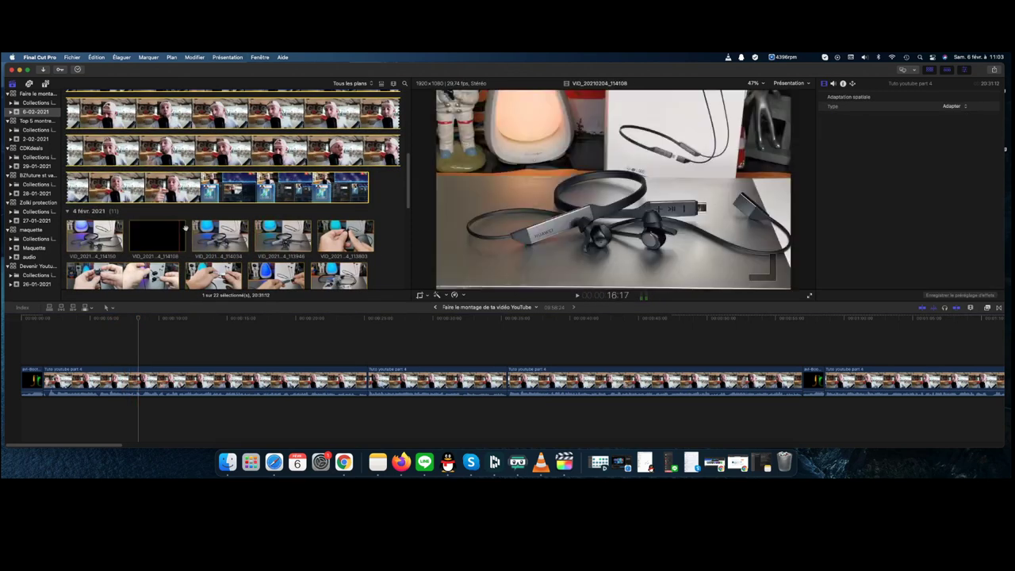
{"action": "left_click", "coordinate": [150, 386]}
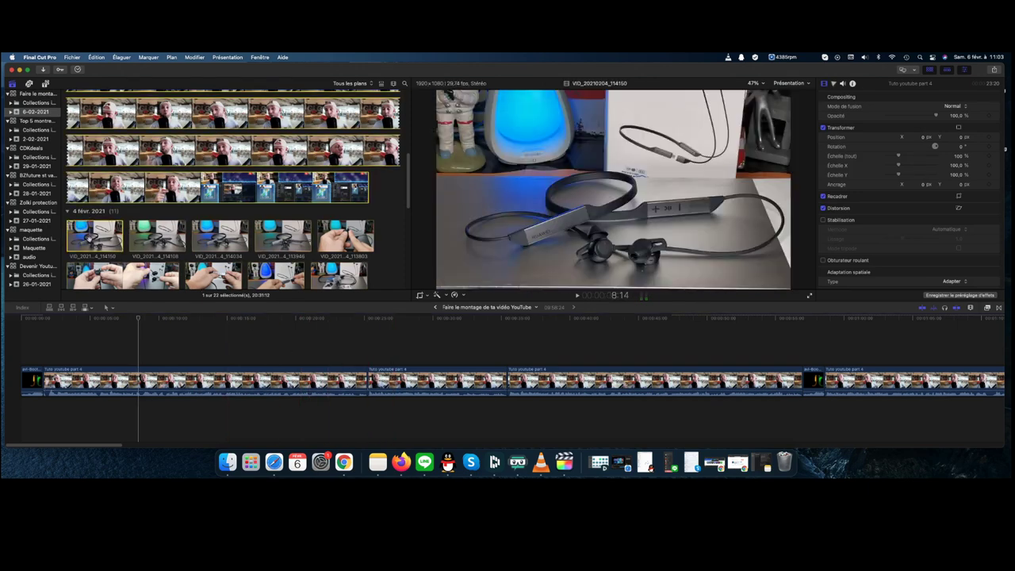
{"action": "left_click", "coordinate": [92, 238]}
{"action": "left_click_drag", "start_coordinate": [100, 235], "coordinate": [140, 349]}
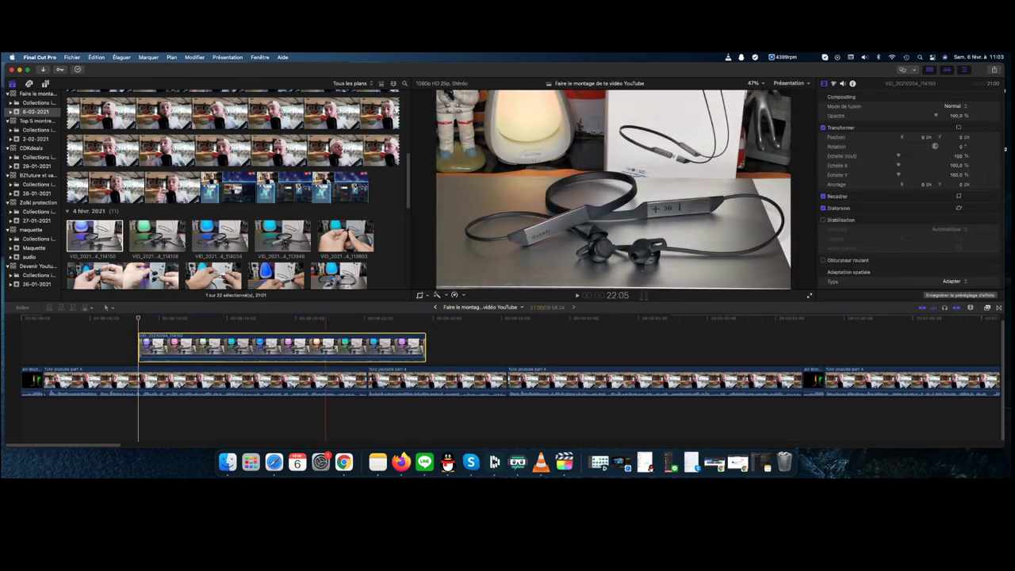
{"action": "left_click_drag", "start_coordinate": [427, 342], "coordinate": [367, 345]}
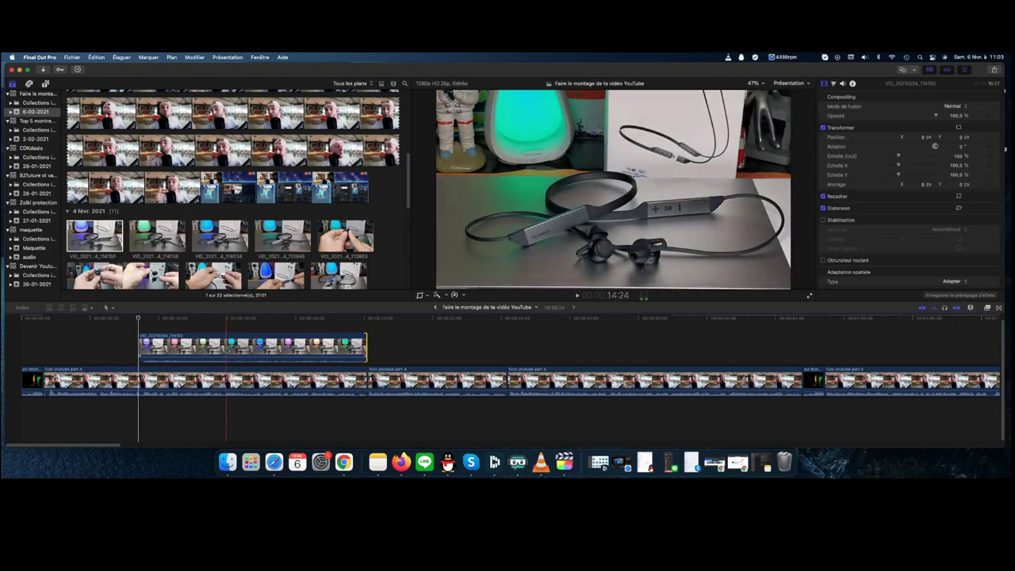
Apply a Ken Burns zoom to VID_20210204_114150 with the end frame tightened around the earphones, and play it back from about 6 seconds
{"action": "left_click", "coordinate": [241, 347]}
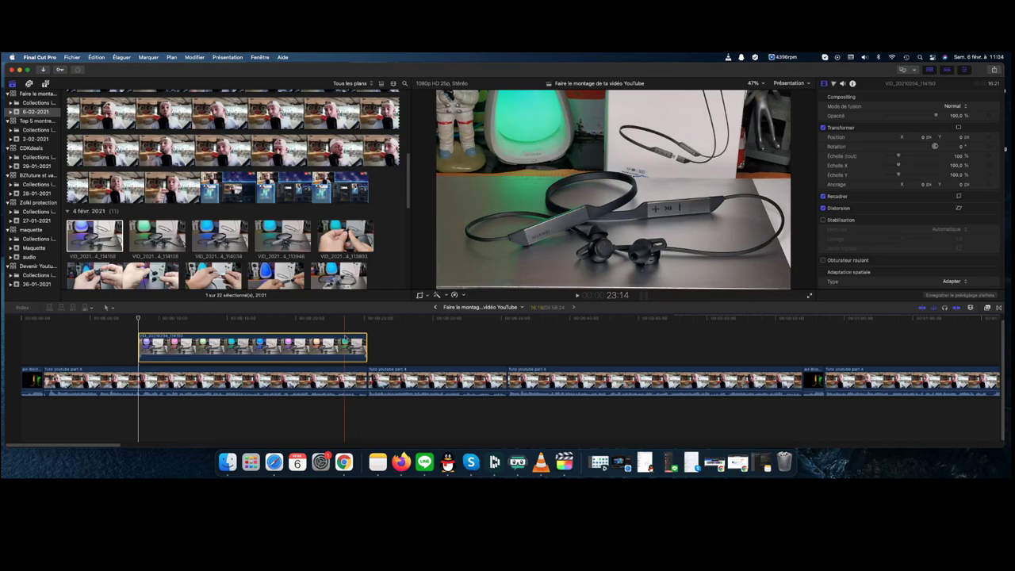
{"action": "key", "text": "l"}
{"action": "right_click", "coordinate": [644, 182]}
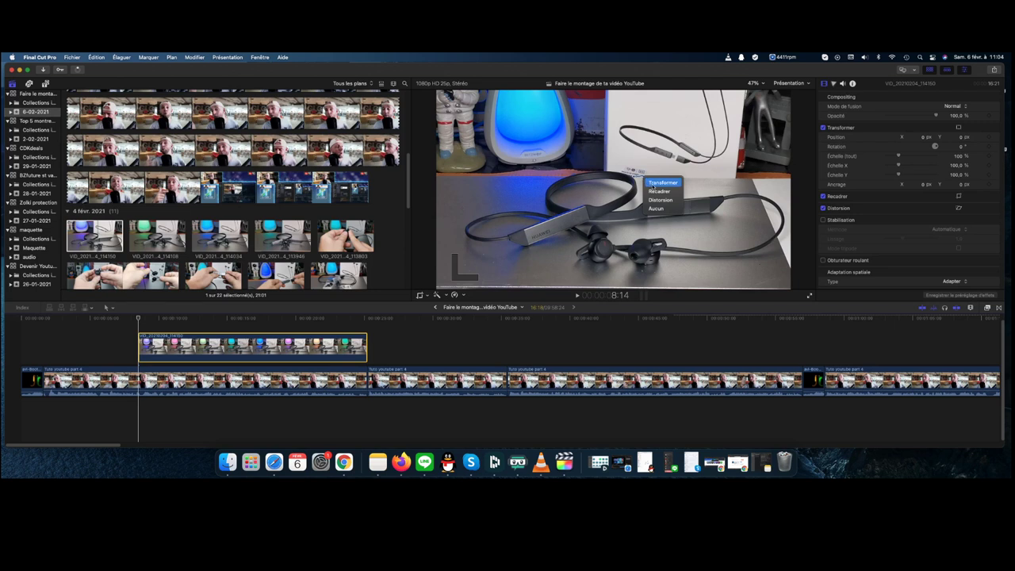
{"action": "left_click", "coordinate": [657, 190]}
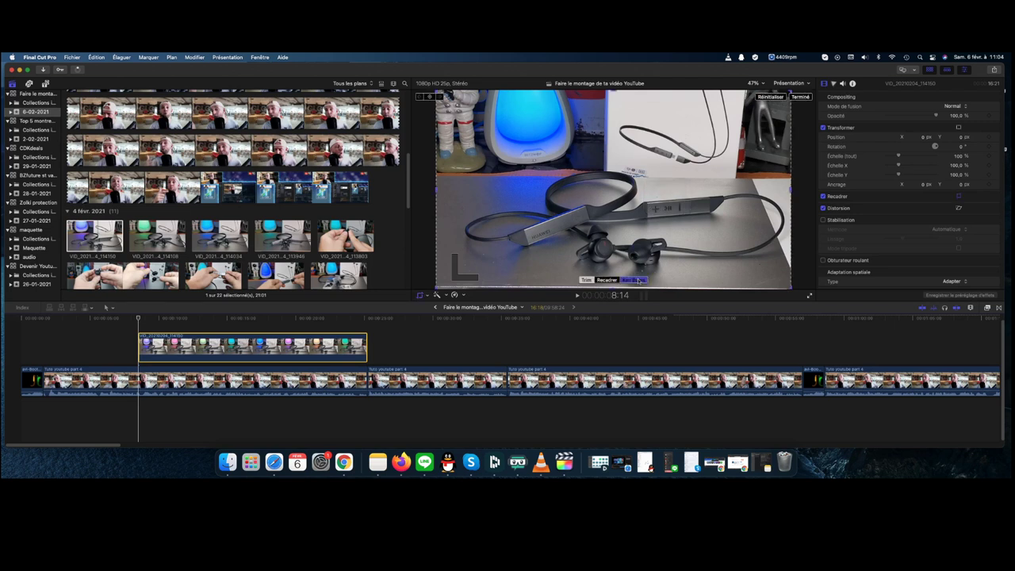
{"action": "left_click", "coordinate": [634, 280]}
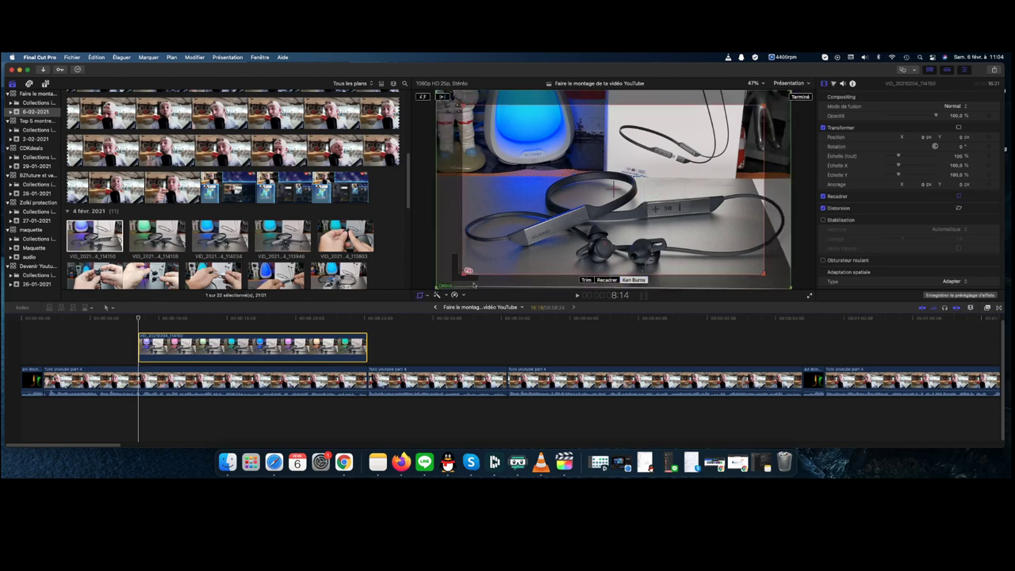
{"action": "left_click_drag", "start_coordinate": [464, 272], "coordinate": [556, 222]}
{"action": "left_click_drag", "start_coordinate": [639, 176], "coordinate": [596, 230]}
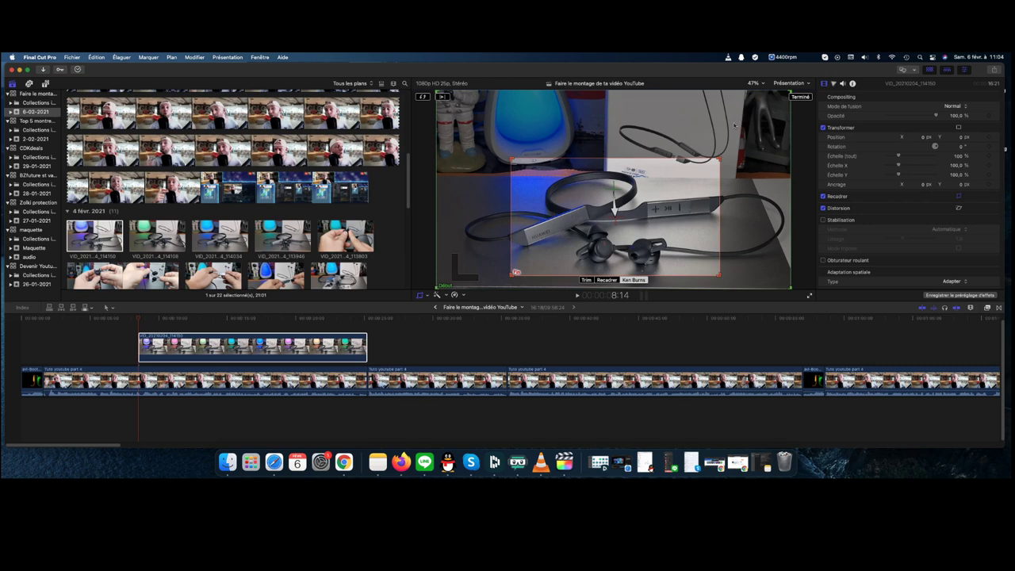
{"action": "left_click", "coordinate": [801, 97]}
{"action": "left_click", "coordinate": [113, 318]}
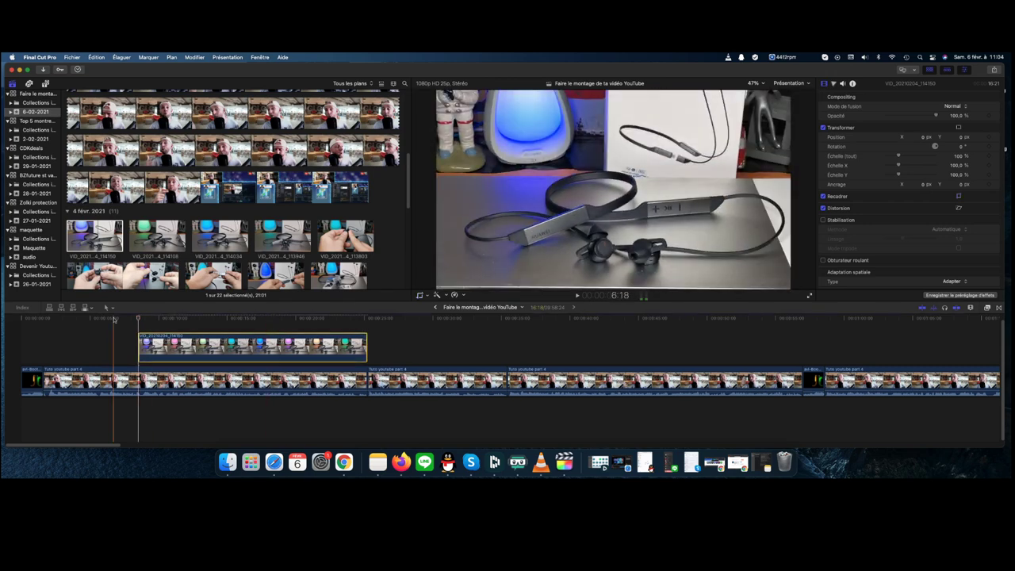
{"action": "key", "text": "space"}
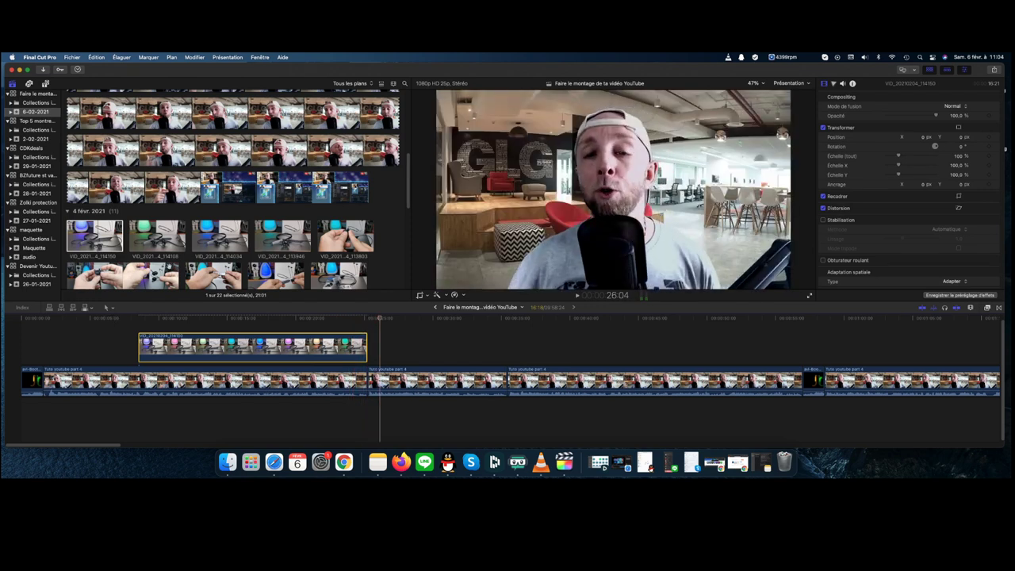
Insert Demo projet GLG Reviews 7 at the cut near 25 seconds and play from just before it with the volume raised
{"action": "scroll", "coordinate": [238, 198], "scroll_direction": "down", "scroll_amount": 10}
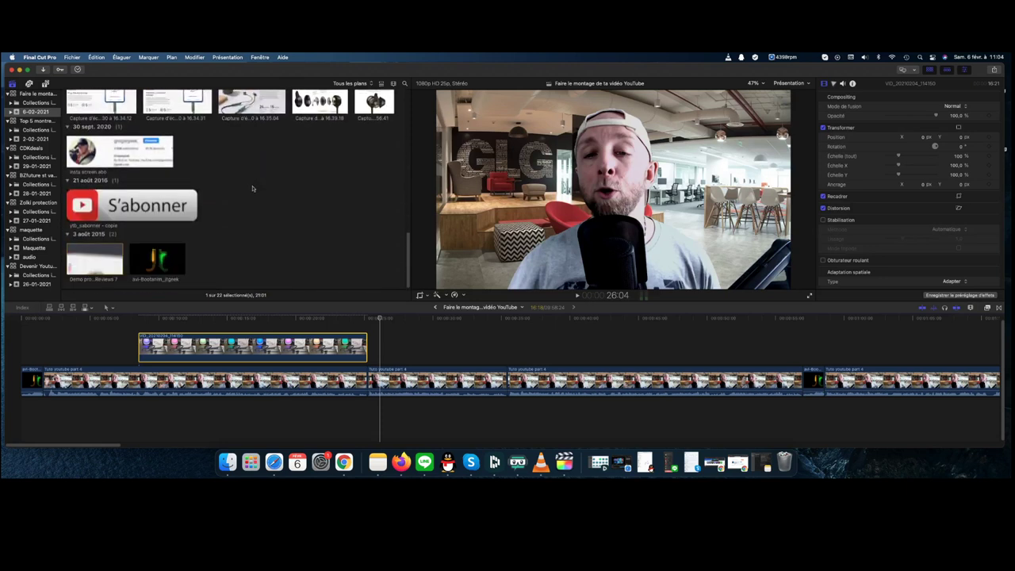
{"action": "left_click_drag", "start_coordinate": [98, 253], "coordinate": [403, 386]}
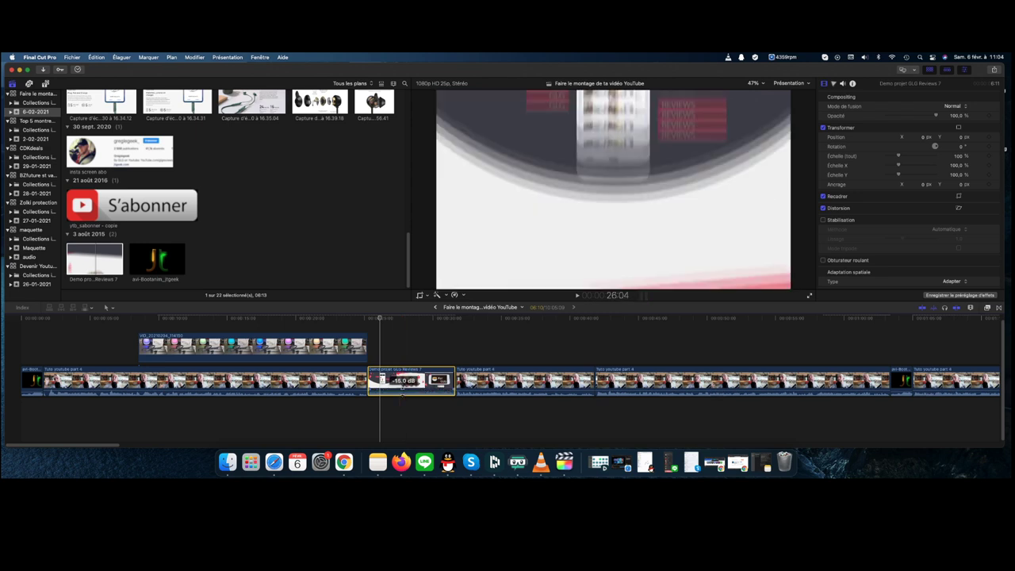
{"action": "left_click", "coordinate": [361, 326]}
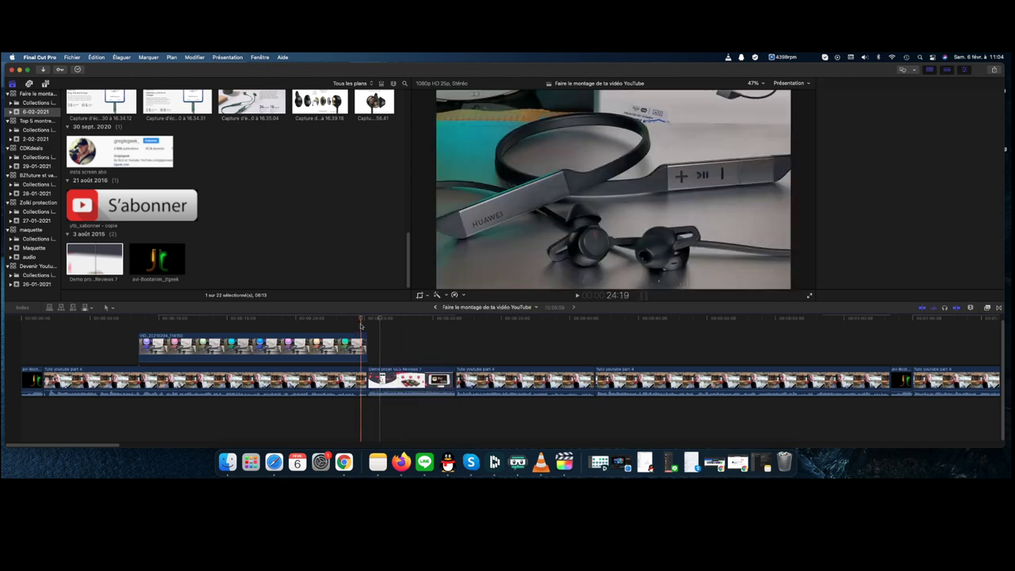
{"action": "key", "text": "space"}
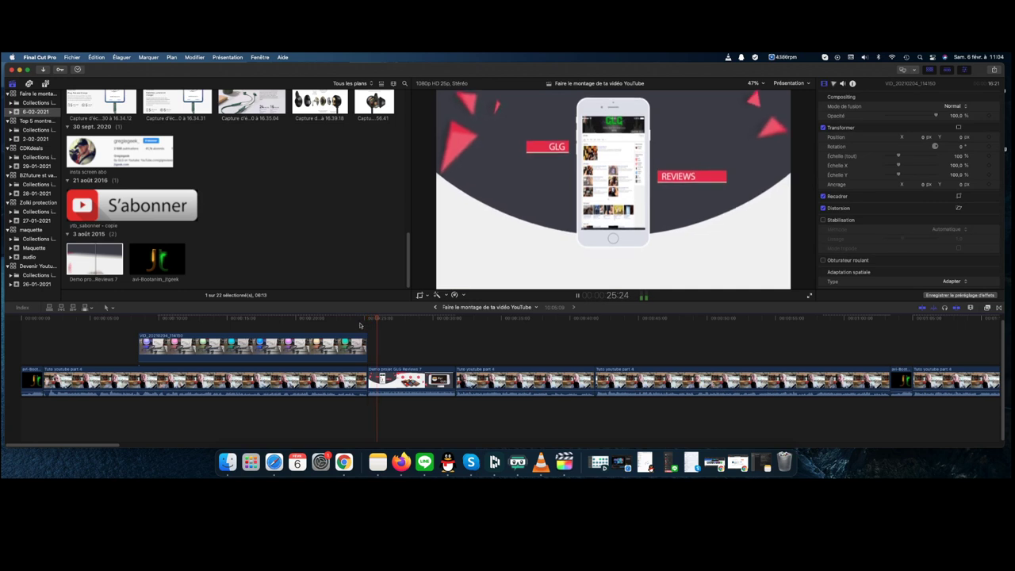
{"action": "key", "text": "XF86AudioRaiseVolume"}
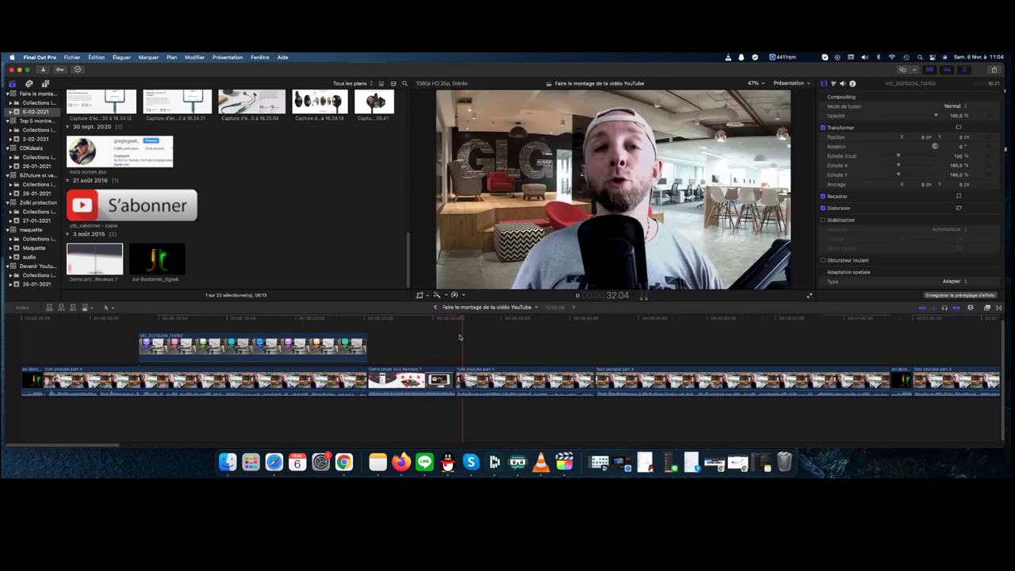
Move the avi-Bootanim_Jtgeek animation from about 1:04 to the earlier cut near 42 seconds
{"action": "left_click", "coordinate": [901, 381]}
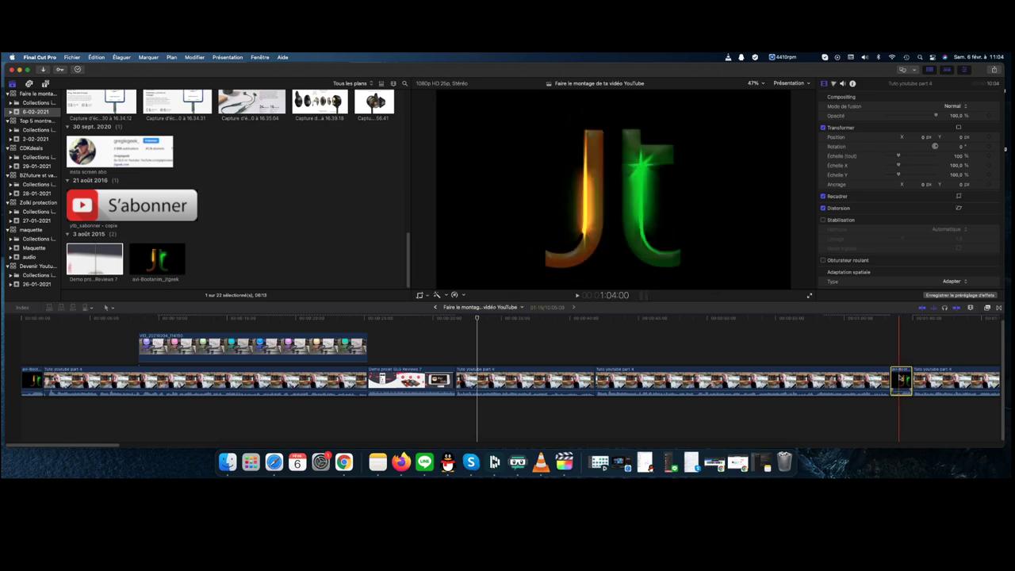
{"action": "left_click_drag", "start_coordinate": [901, 381], "coordinate": [605, 380]}
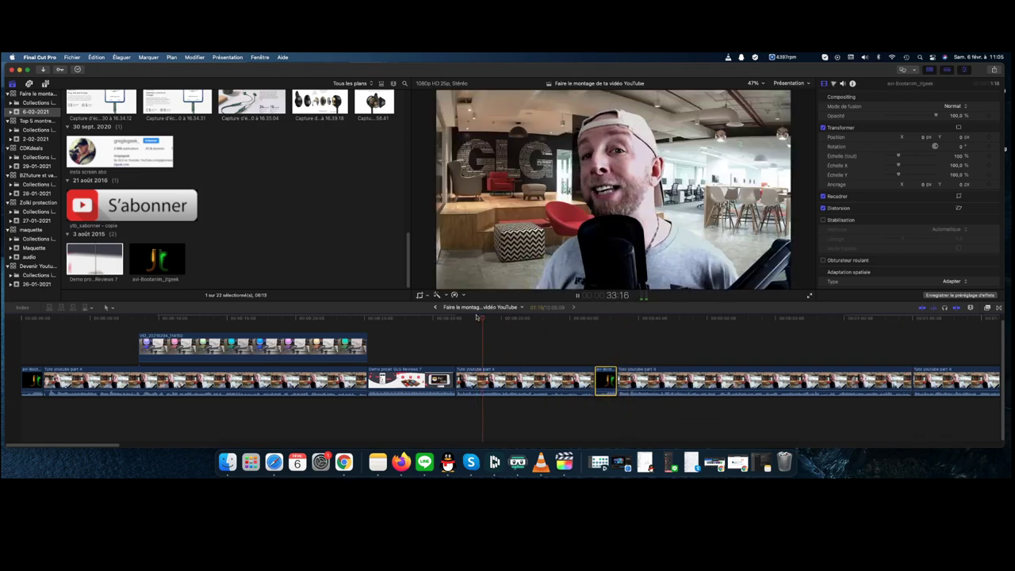
Place VID_20210204_114108 below the main clip from the cut near 32 seconds, trim its end to the animation's start, and mute its audio
{"action": "scroll", "coordinate": [284, 222], "scroll_direction": "up", "scroll_amount": 10}
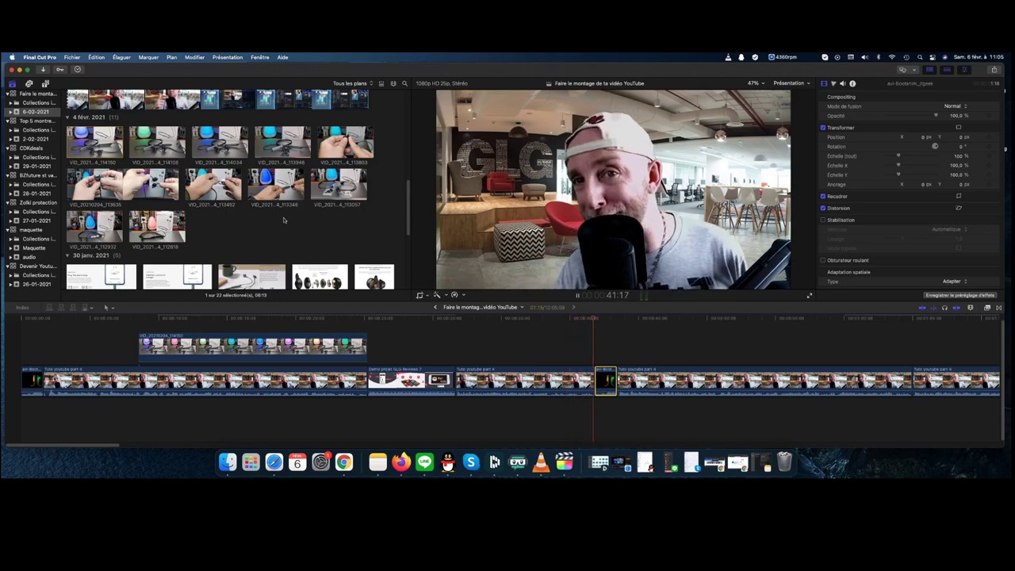
{"action": "left_click", "coordinate": [157, 143]}
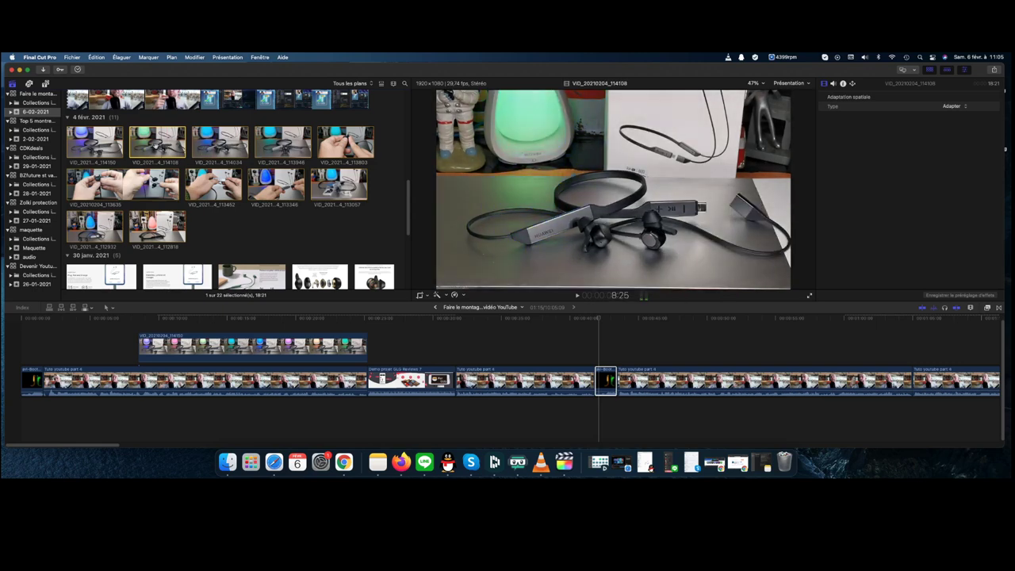
{"action": "left_click_drag", "start_coordinate": [157, 143], "coordinate": [457, 421]}
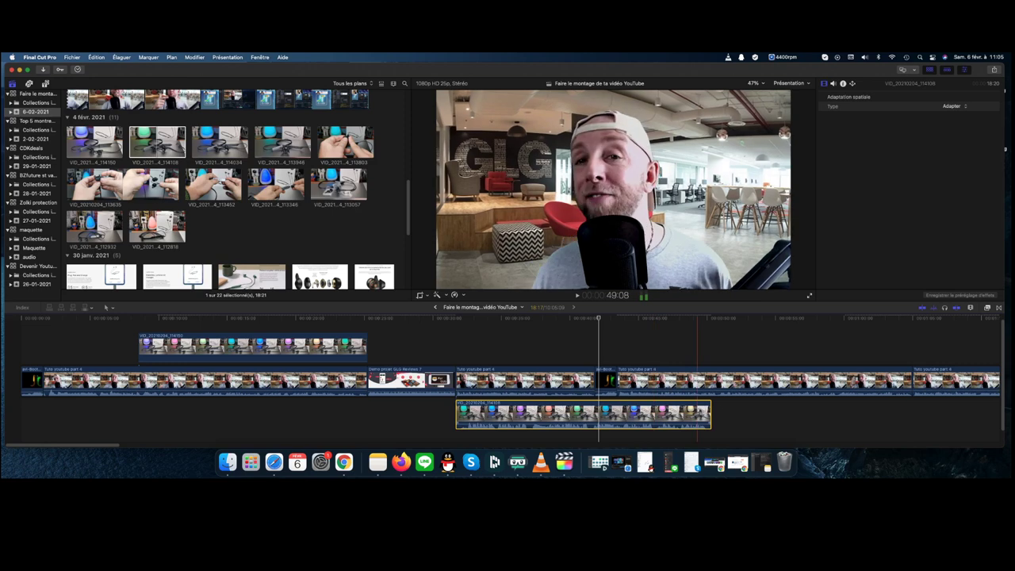
{"action": "left_click_drag", "start_coordinate": [711, 413], "coordinate": [595, 413]}
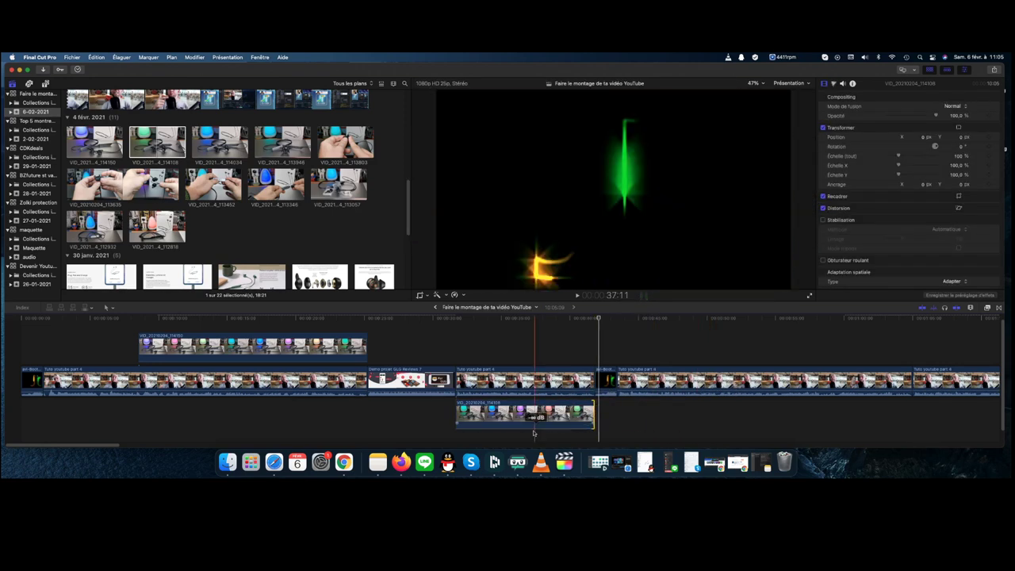
Transform the main clip above VID_20210204_114108 into a picture-in-picture scaled to about 27.78 % in the frame's upper-left corner
{"action": "left_click", "coordinate": [524, 381]}
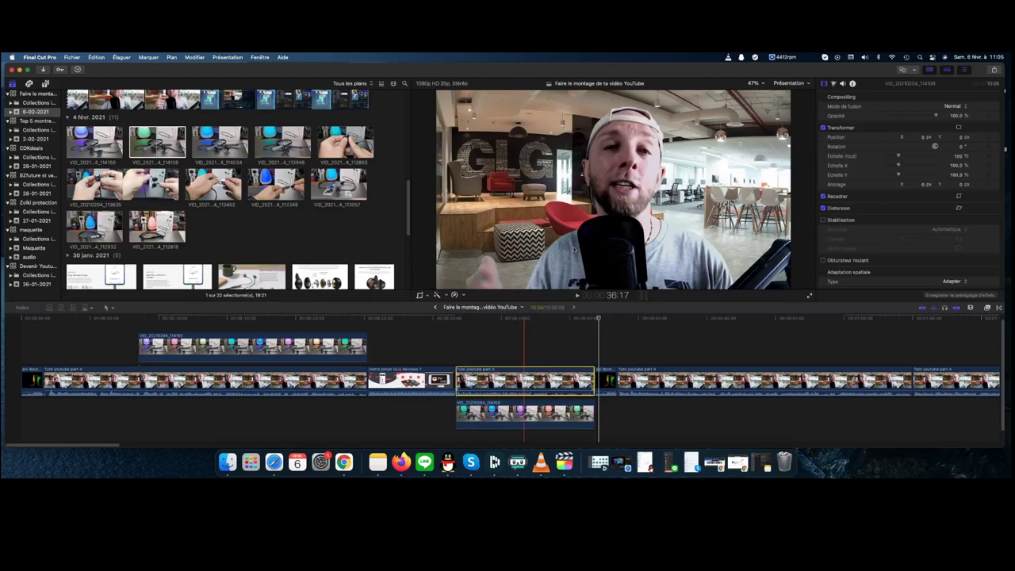
{"action": "left_click", "coordinate": [517, 340]}
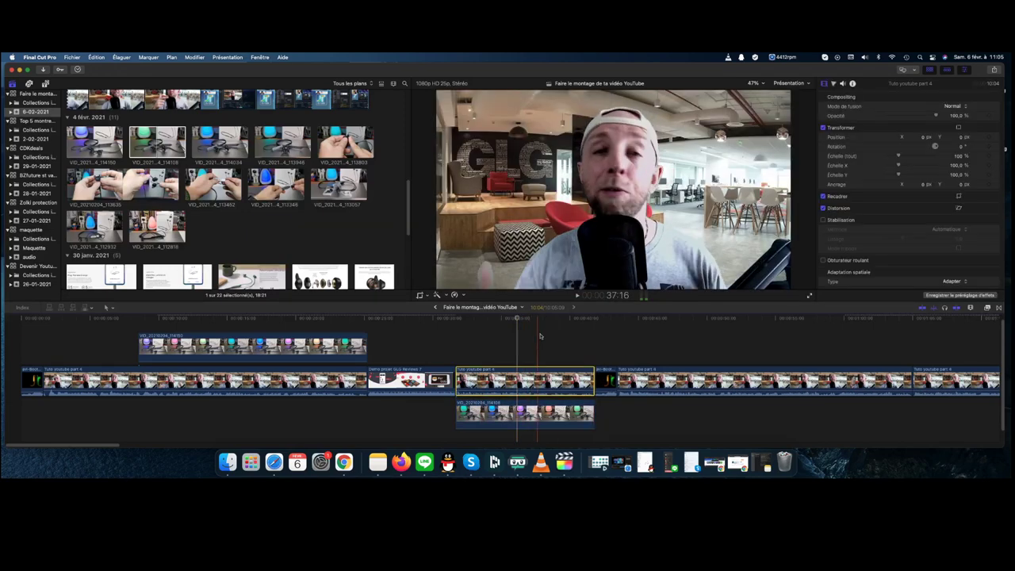
{"action": "right_click", "coordinate": [557, 207]}
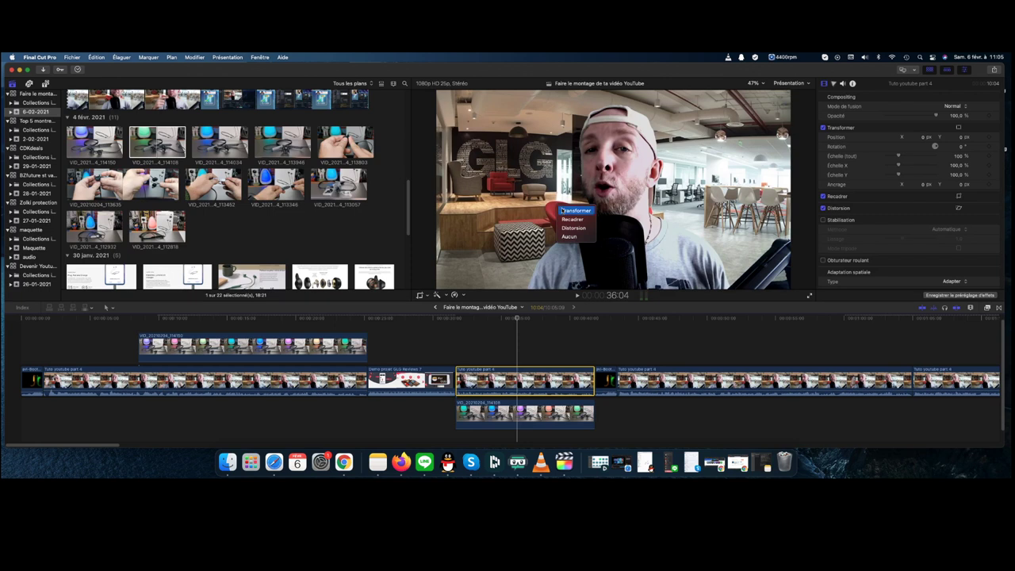
{"action": "left_click", "coordinate": [562, 210]}
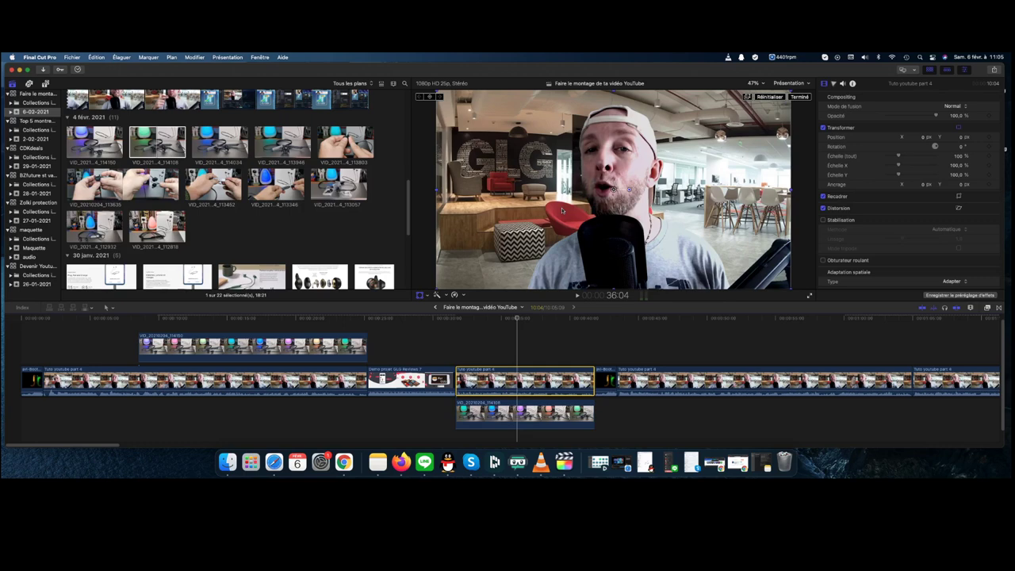
{"action": "left_click_drag", "start_coordinate": [437, 291], "coordinate": [563, 218]}
{"action": "left_click_drag", "start_coordinate": [613, 190], "coordinate": [485, 118]}
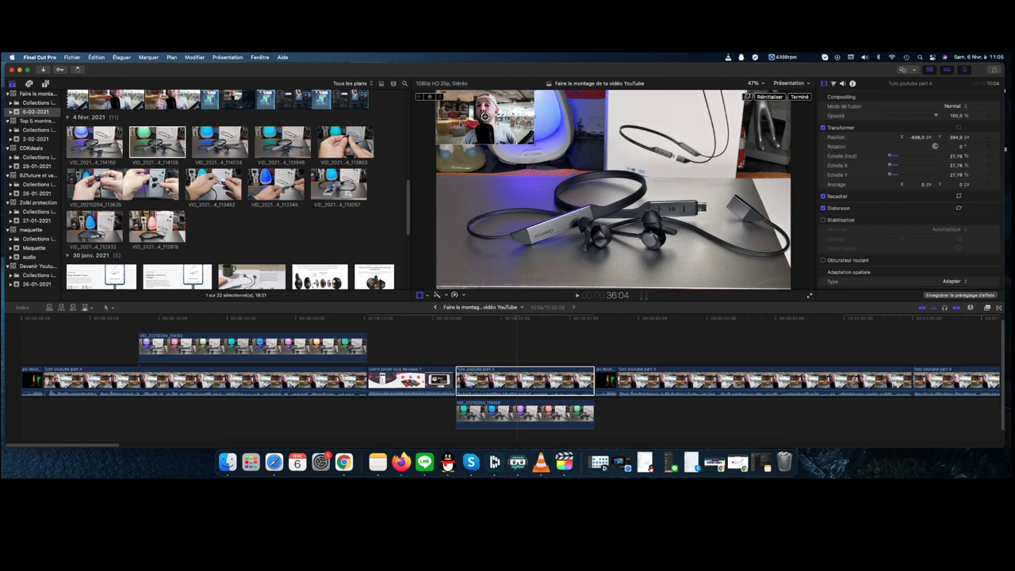
Play back the picture-in-picture section from just before the cut near 32 seconds through the animation
{"action": "left_click", "coordinate": [454, 333]}
{"action": "key", "text": "space"}
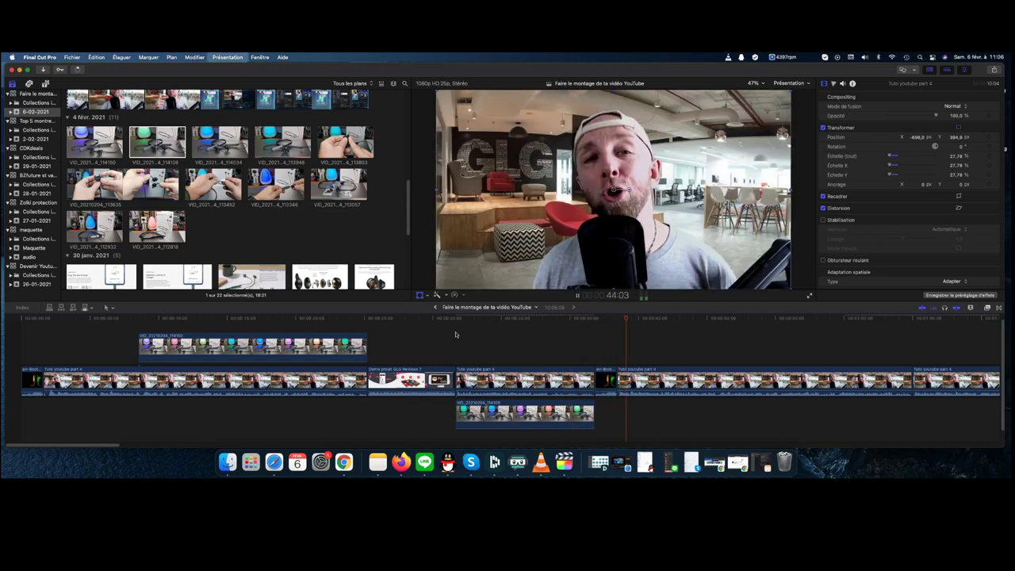
{"action": "key", "text": "space"}
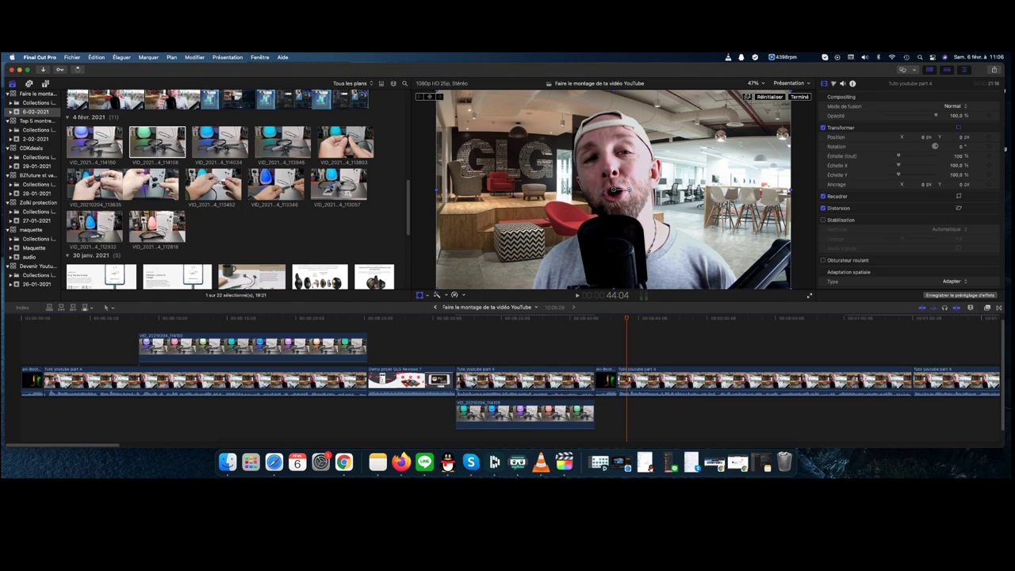
Add Cube transitions at the start and end of the picture-in-picture clip, accepting the overlap of clips to create the end transition
{"action": "left_click", "coordinate": [573, 330]}
{"action": "key", "text": "c"}
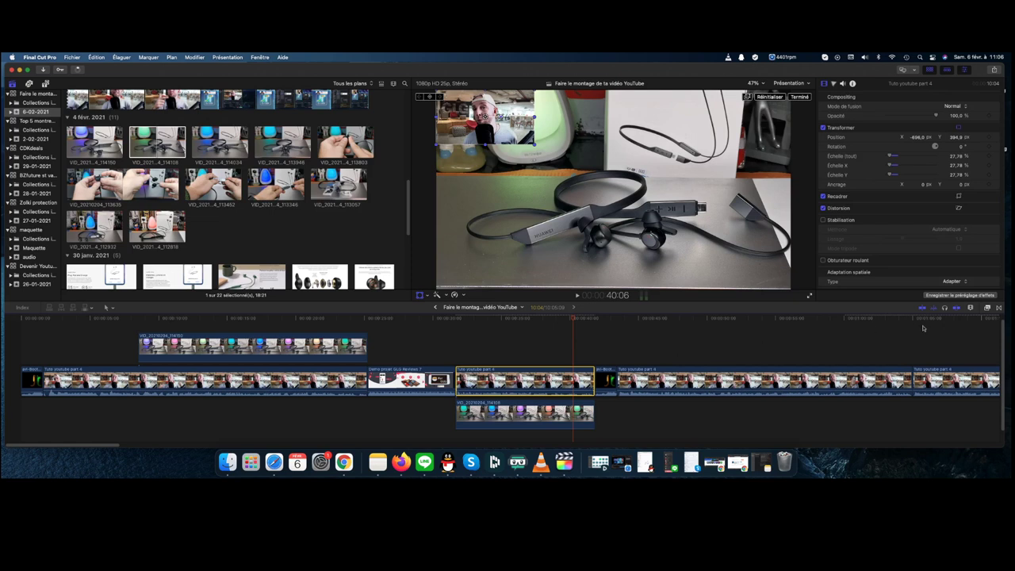
{"action": "left_click", "coordinate": [1000, 309]}
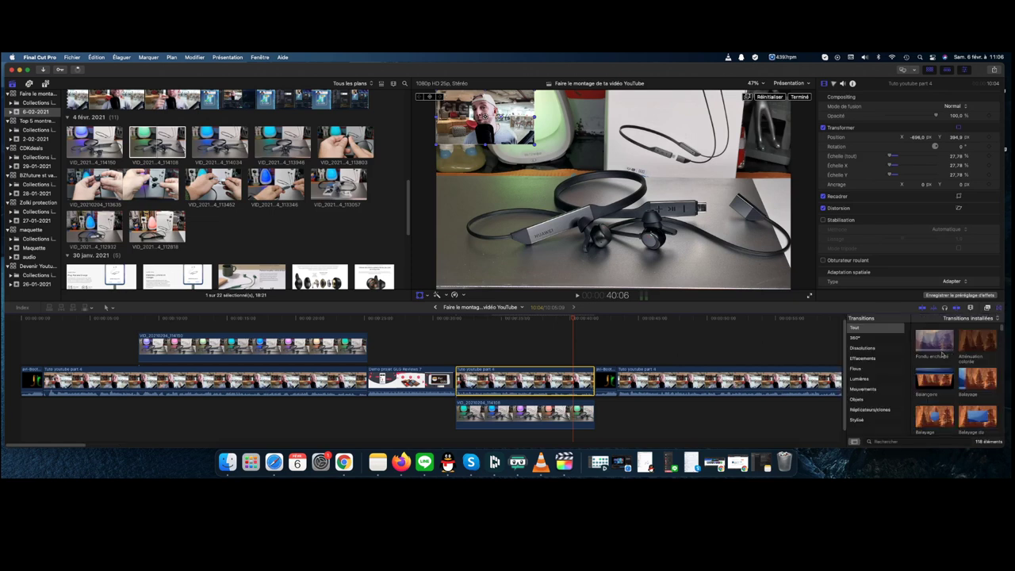
{"action": "scroll", "coordinate": [943, 355], "scroll_direction": "down", "scroll_amount": 2}
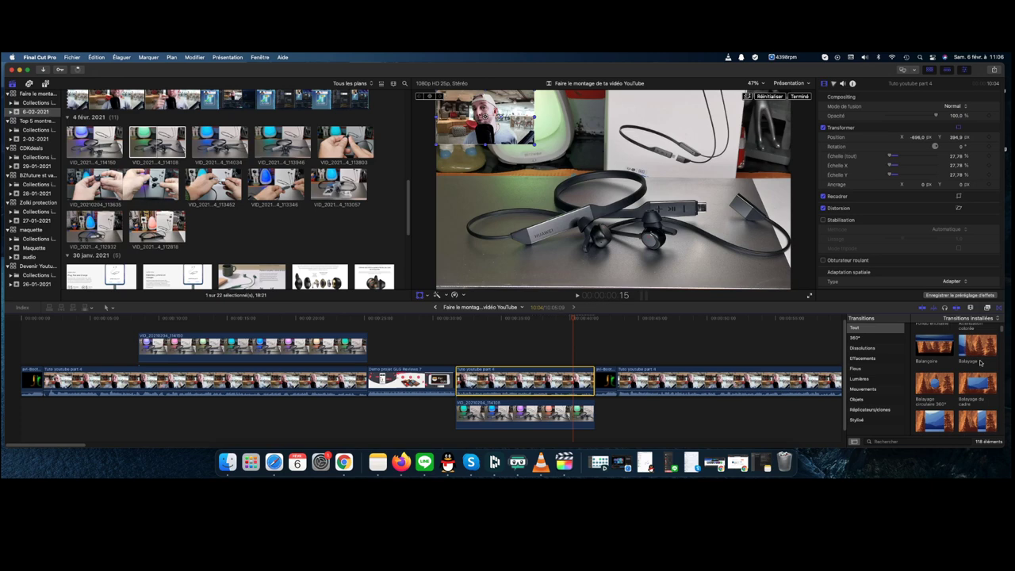
{"action": "scroll", "coordinate": [980, 363], "scroll_direction": "down", "scroll_amount": 3}
{"action": "scroll", "coordinate": [977, 364], "scroll_direction": "down", "scroll_amount": 3}
{"action": "left_click_drag", "start_coordinate": [981, 399], "coordinate": [467, 387]}
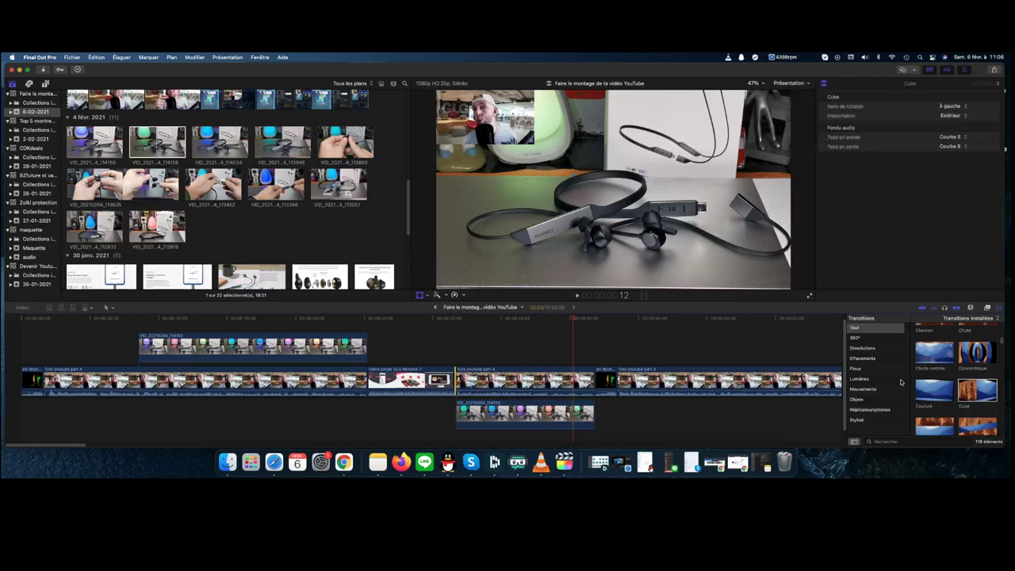
{"action": "left_click_drag", "start_coordinate": [963, 389], "coordinate": [579, 381]}
{"action": "key", "text": "super+t"}
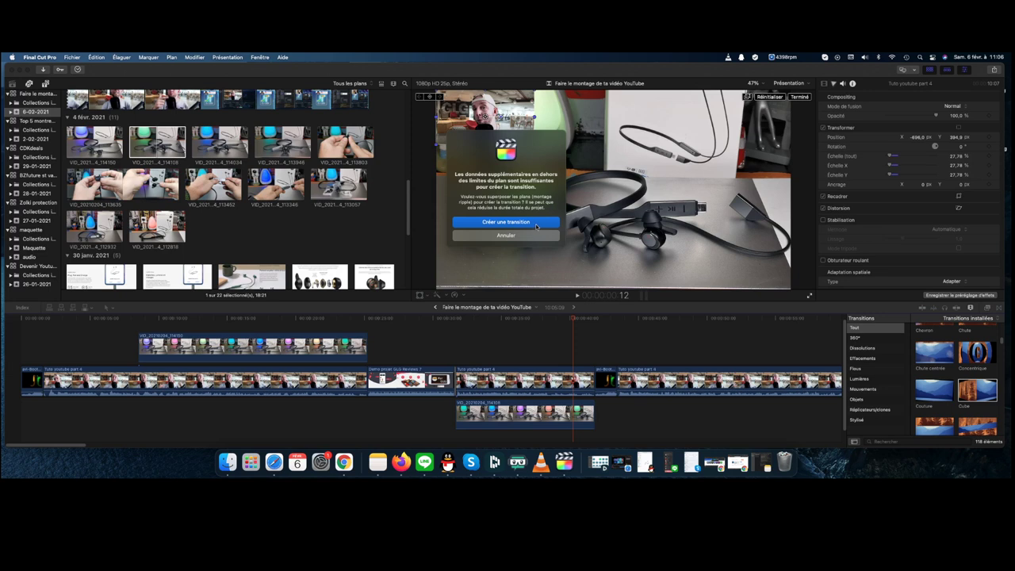
{"action": "left_click", "coordinate": [536, 225]}
Play from 31:03 (seconds:frames) to check the transitions around the picture-in-picture clip
{"action": "left_click", "coordinate": [448, 326]}
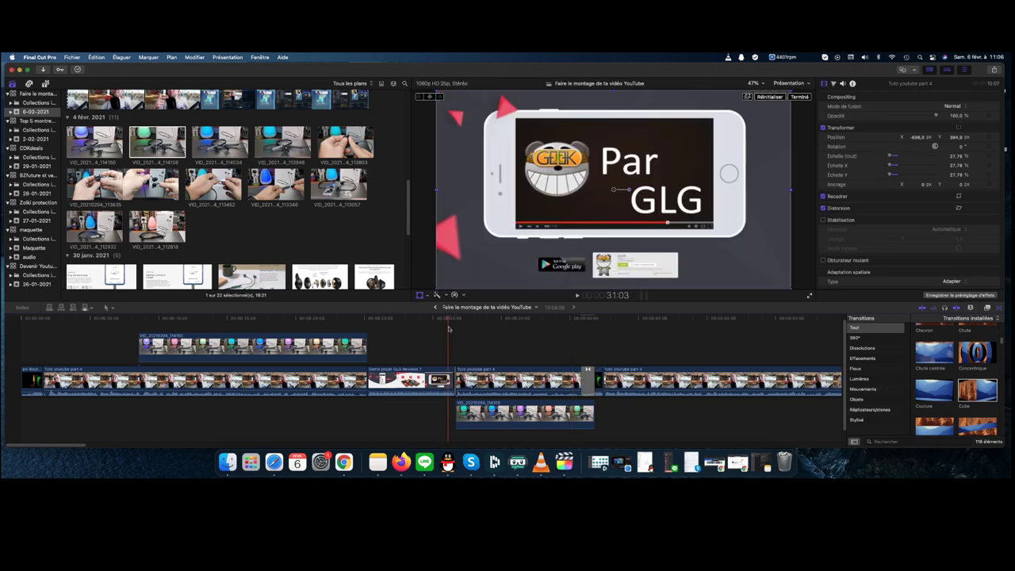
{"action": "key", "text": "space"}
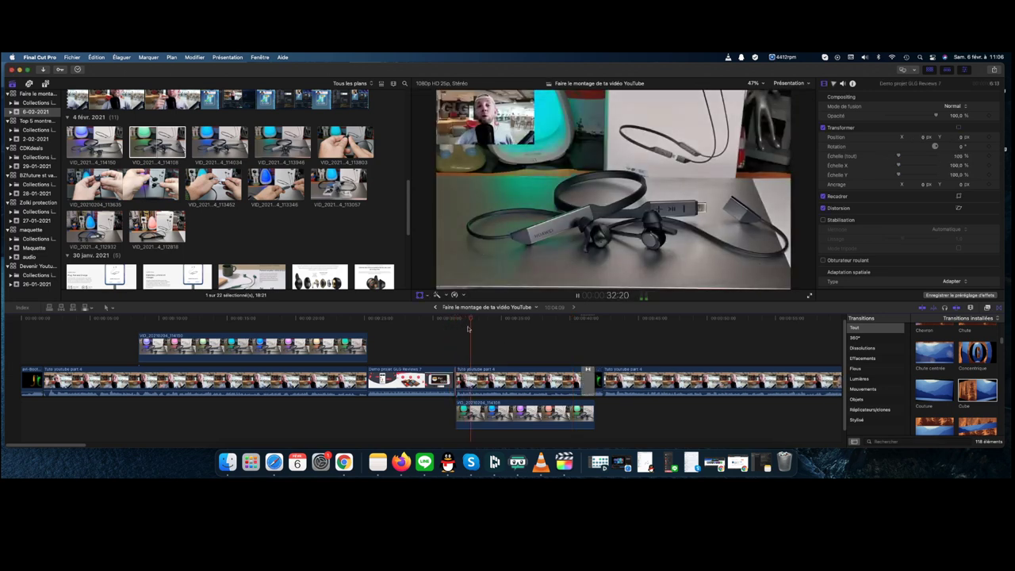
{"action": "left_click", "coordinate": [579, 330]}
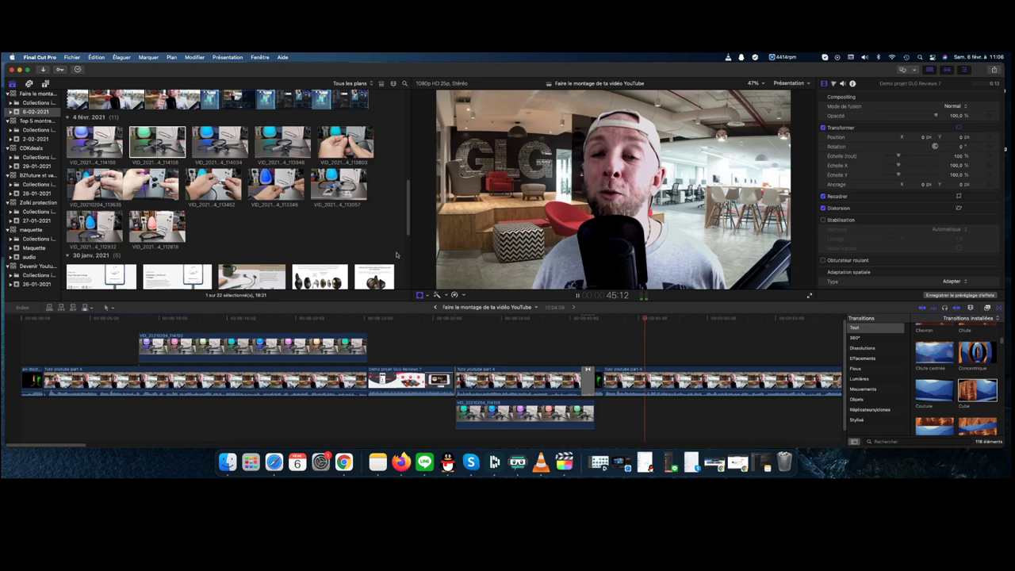
{"action": "key", "text": "space"}
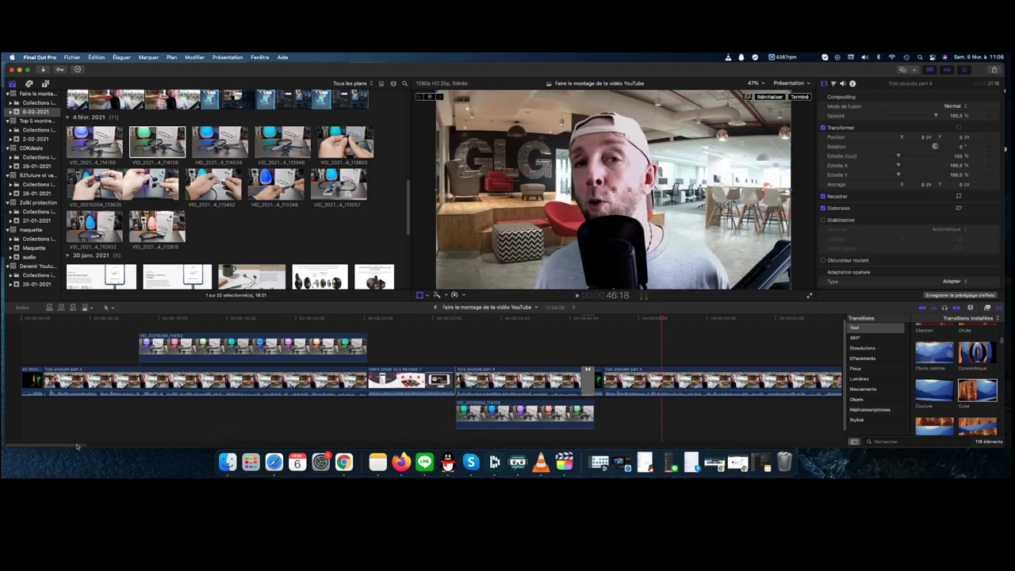
Place VID_20210204_114034 above the main clip at 48:20 (seconds:frames), trim its end to the next cut, and mute its audio
{"action": "scroll", "coordinate": [167, 323], "scroll_direction": "right", "scroll_amount": 10}
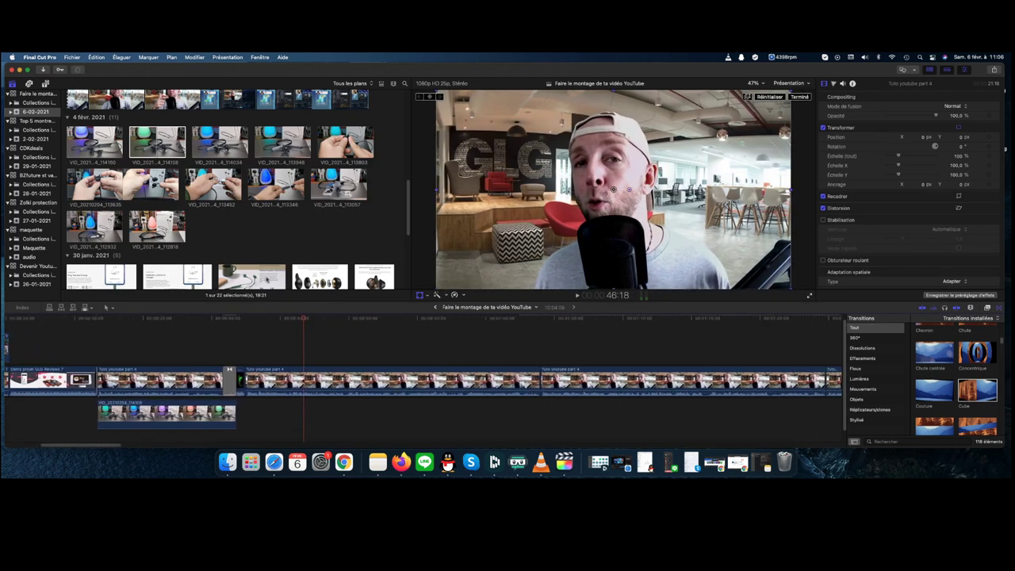
{"action": "key", "text": "space"}
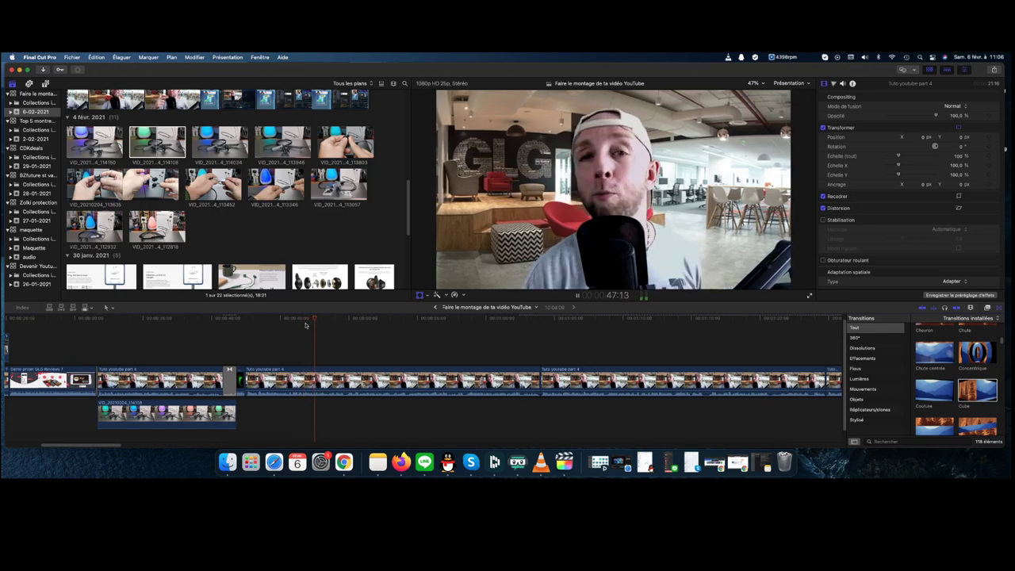
{"action": "key", "text": "space"}
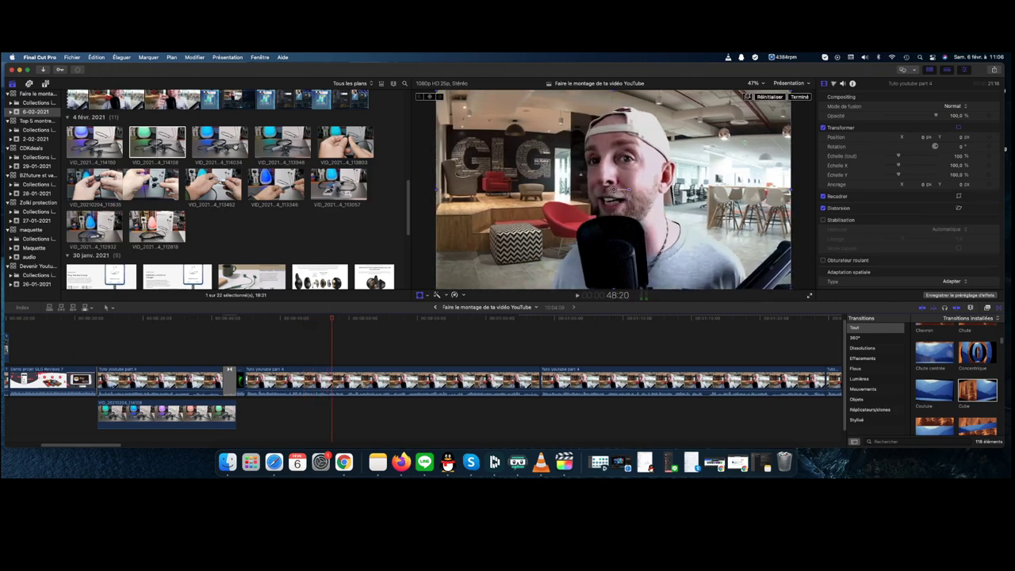
{"action": "left_click", "coordinate": [220, 143]}
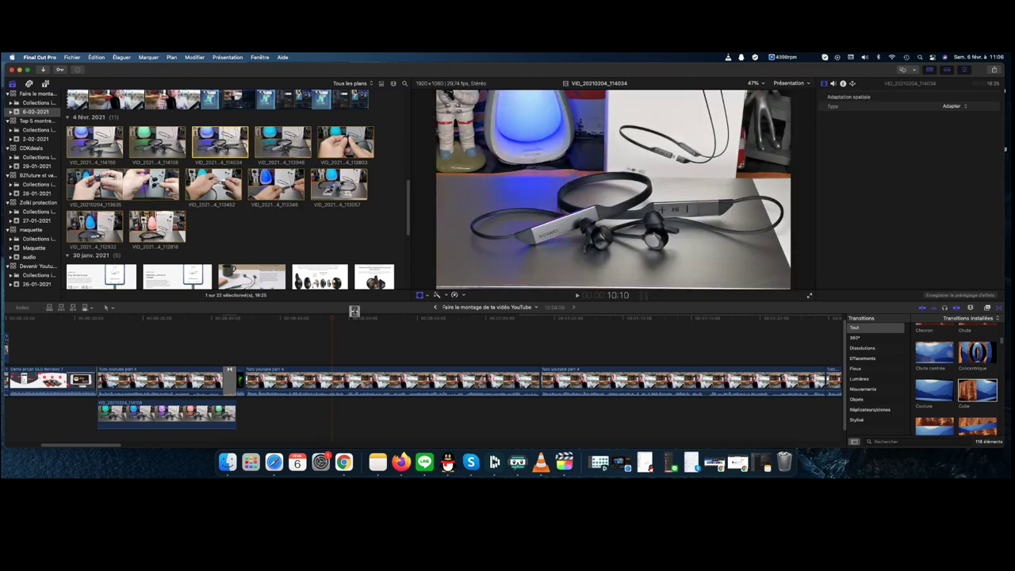
{"action": "key", "text": "q"}
{"action": "left_click_drag", "start_coordinate": [589, 349], "coordinate": [540, 349]}
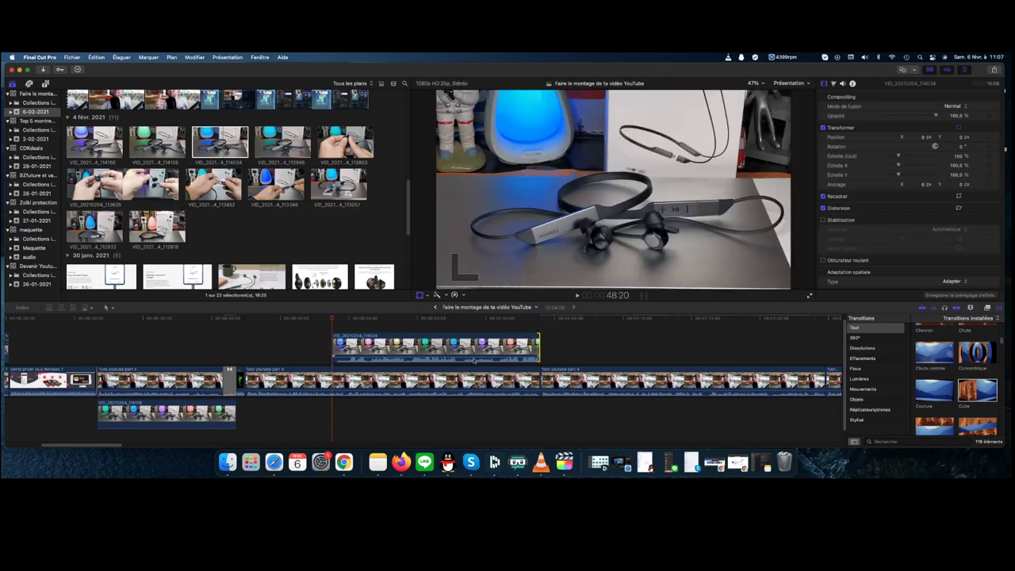
{"action": "left_click_drag", "start_coordinate": [471, 352], "coordinate": [470, 363]}
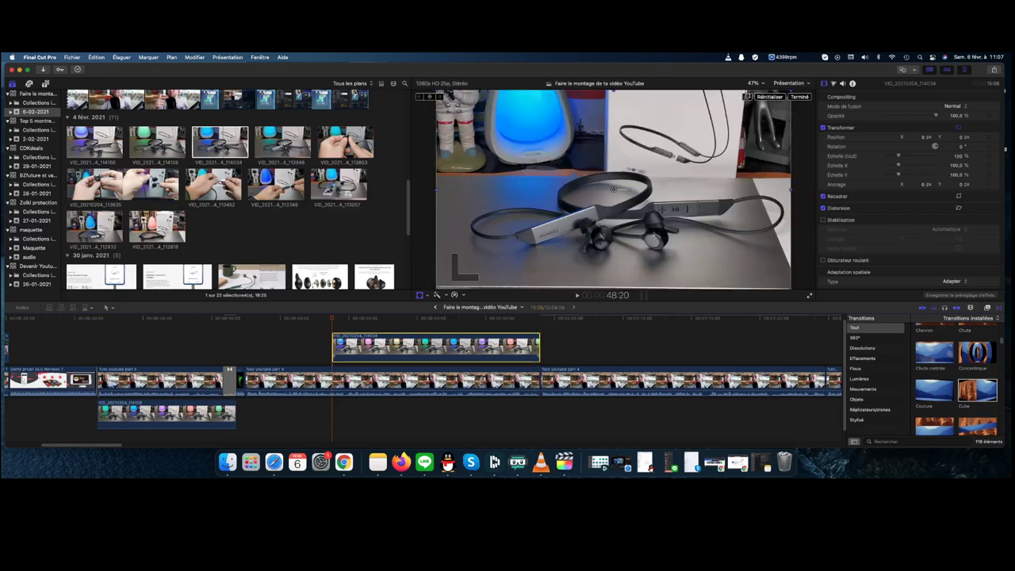
Apply a Ken Burns zoom to VID_20210204_114034 and play it back from about 47 seconds to just past its end
{"action": "right_click", "coordinate": [551, 205]}
{"action": "left_click", "coordinate": [581, 218]}
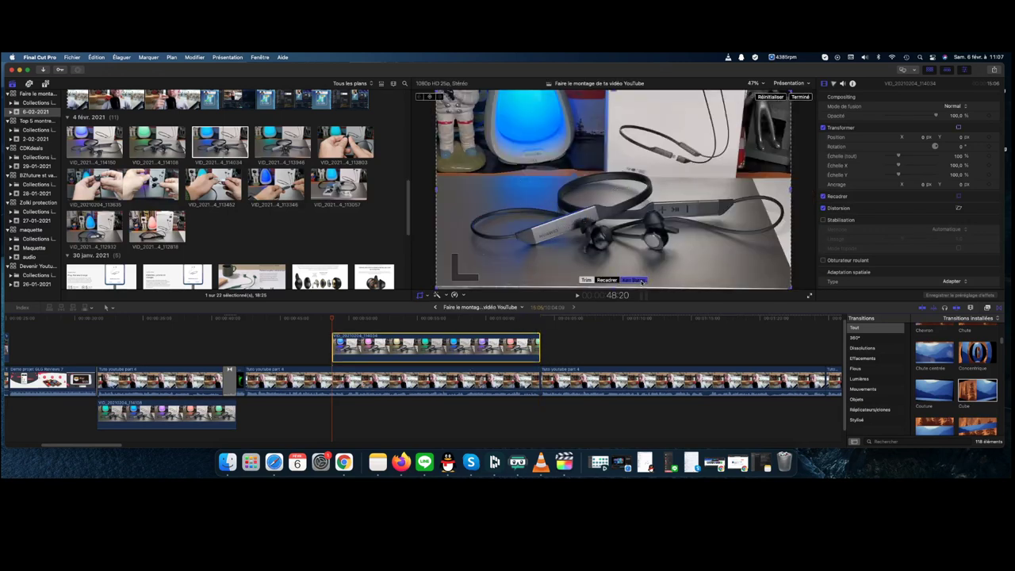
{"action": "left_click", "coordinate": [639, 280]}
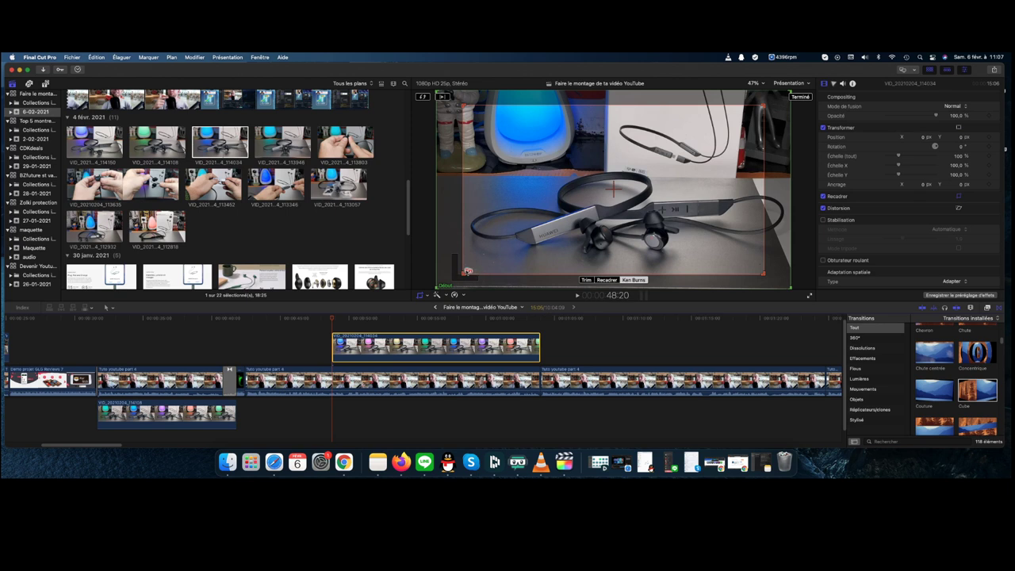
{"action": "left_click", "coordinate": [800, 97]}
{"action": "left_click", "coordinate": [308, 330]}
{"action": "key", "text": "space"}
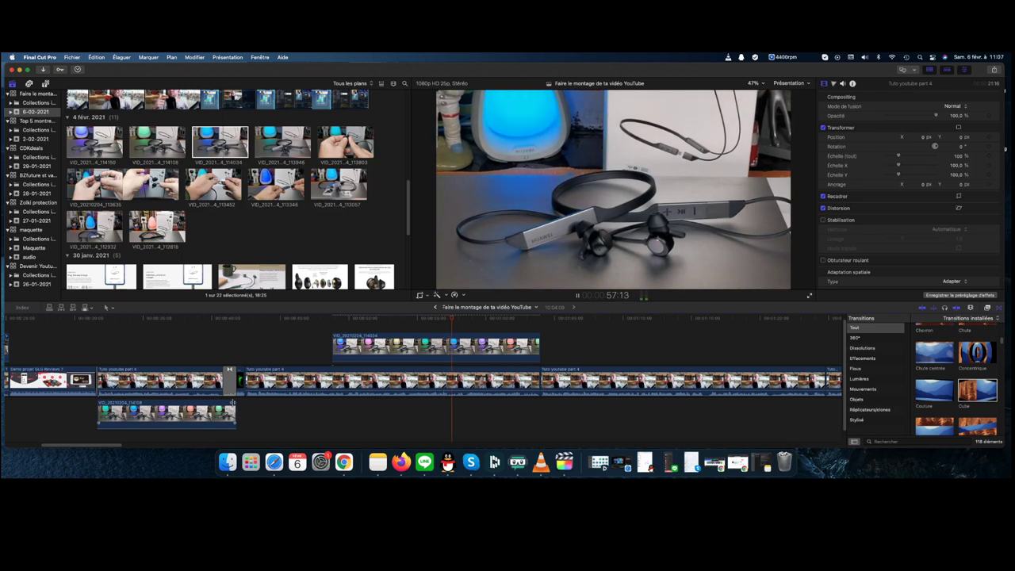
{"action": "left_click_drag", "start_coordinate": [116, 448], "coordinate": [134, 446]}
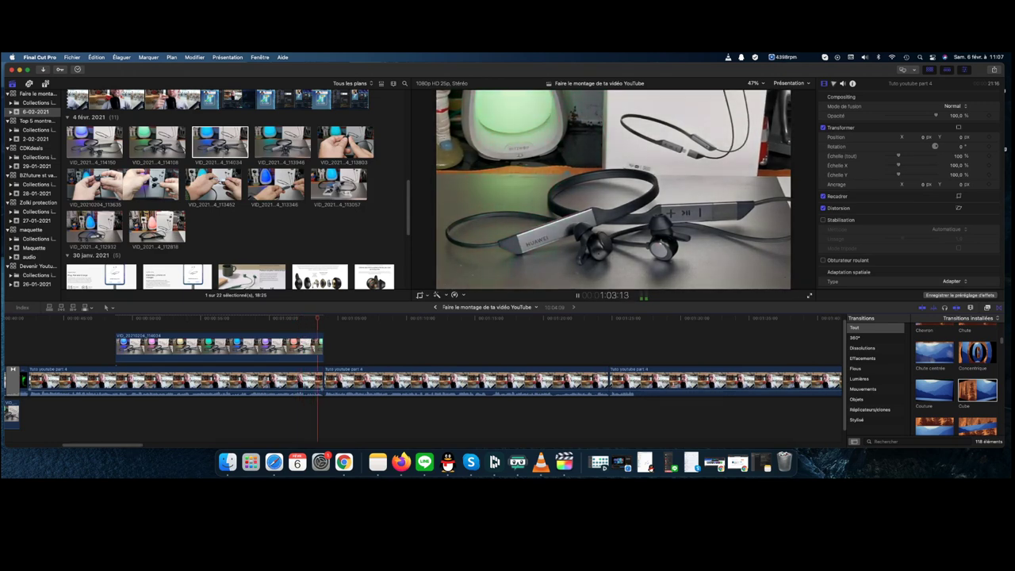
{"action": "key", "text": "space"}
Place VID_20210204_113057 above the main clip just after 1:04, ending at the next cut, and play from just before it
{"action": "left_click", "coordinate": [349, 179]}
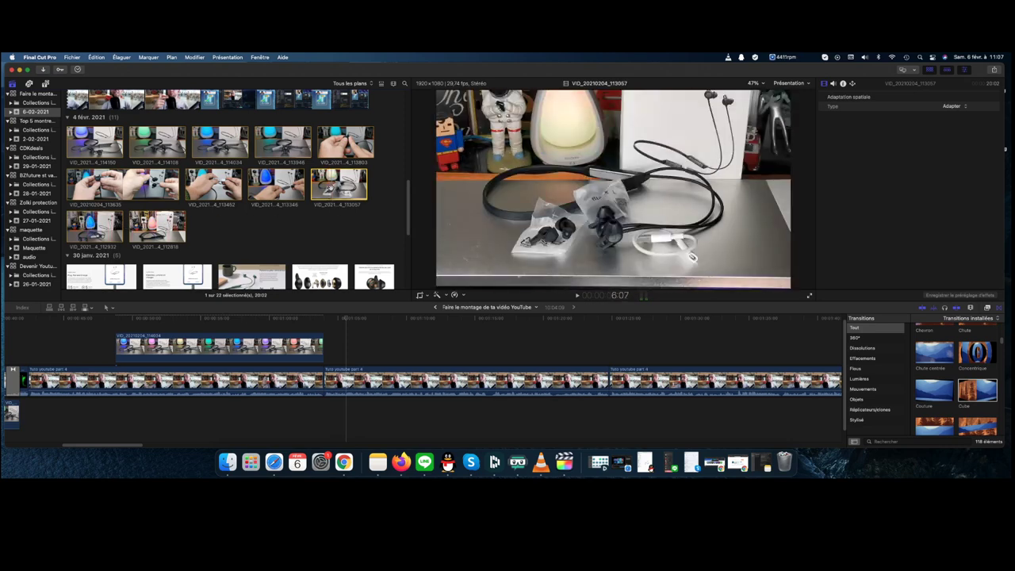
{"action": "left_click_drag", "start_coordinate": [369, 309], "coordinate": [337, 347]}
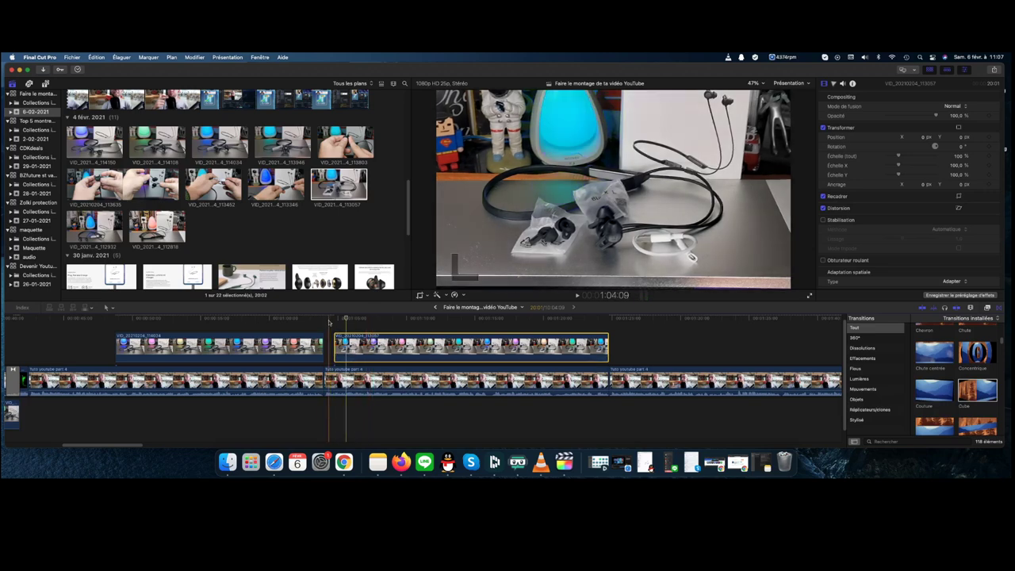
{"action": "key", "text": "space"}
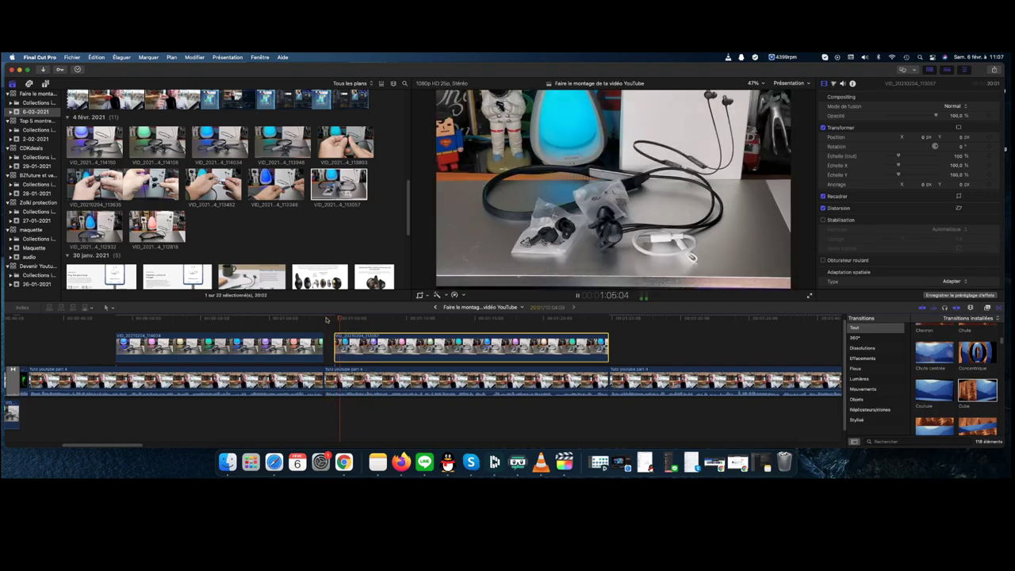
Trim about 19 frames off the start of VID_20210204_113057 and play from just before the clip
{"action": "key", "text": "space"}
{"action": "left_click", "coordinate": [336, 350]}
{"action": "left_click_drag", "start_coordinate": [336, 351], "coordinate": [346, 351]}
{"action": "left_click", "coordinate": [332, 326]}
{"action": "key", "text": "space"}
{"action": "key", "text": "super+4"}
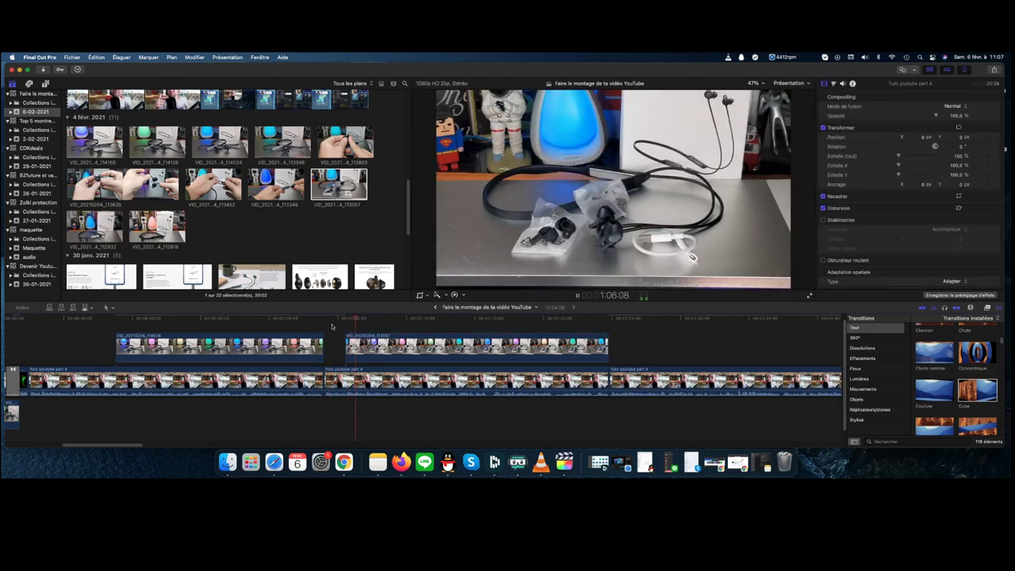
Apply a Ken Burns zoom to VID_20210204_113057, with tighter framing on the earphones and accessories
{"action": "left_click", "coordinate": [380, 346]}
{"action": "right_click", "coordinate": [618, 196]}
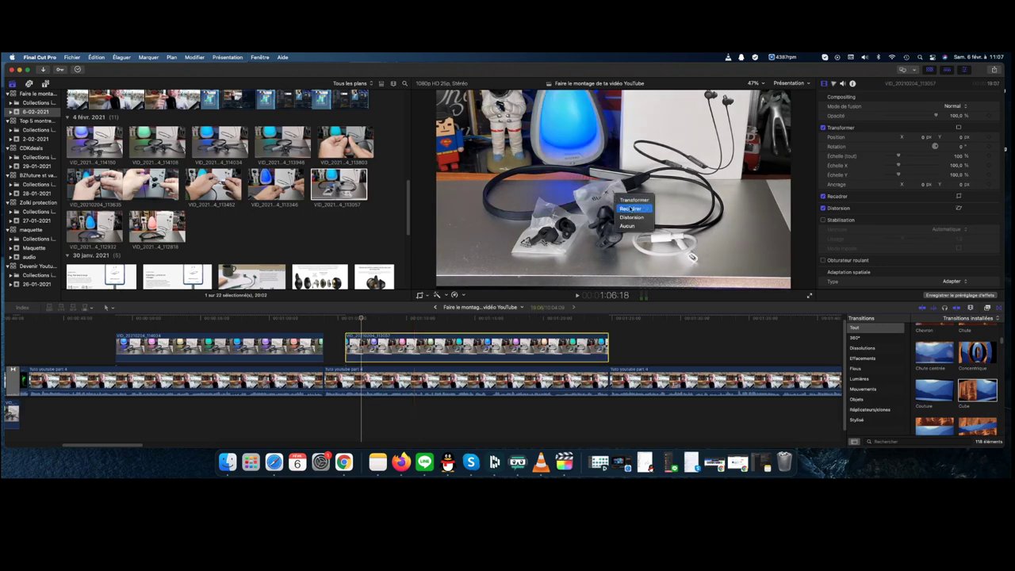
{"action": "left_click", "coordinate": [632, 209]}
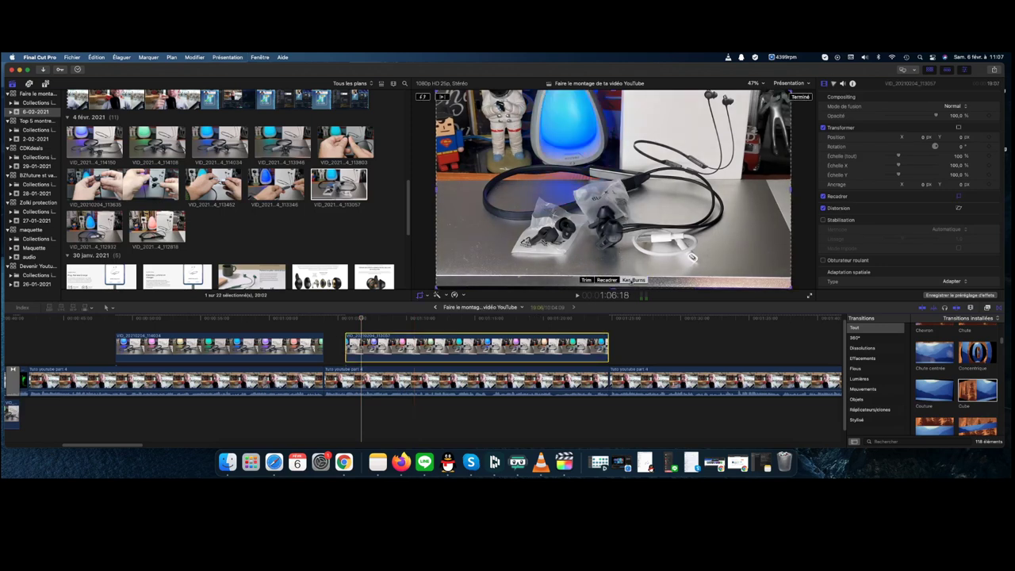
{"action": "left_click", "coordinate": [633, 280]}
{"action": "left_click_drag", "start_coordinate": [464, 273], "coordinate": [519, 244]}
{"action": "left_click_drag", "start_coordinate": [643, 168], "coordinate": [606, 197]}
{"action": "left_click", "coordinate": [800, 97]}
Play back the zoomed clip, skip ahead to about 1:16, and continue playing to 1:34:03
{"action": "key", "text": "space"}
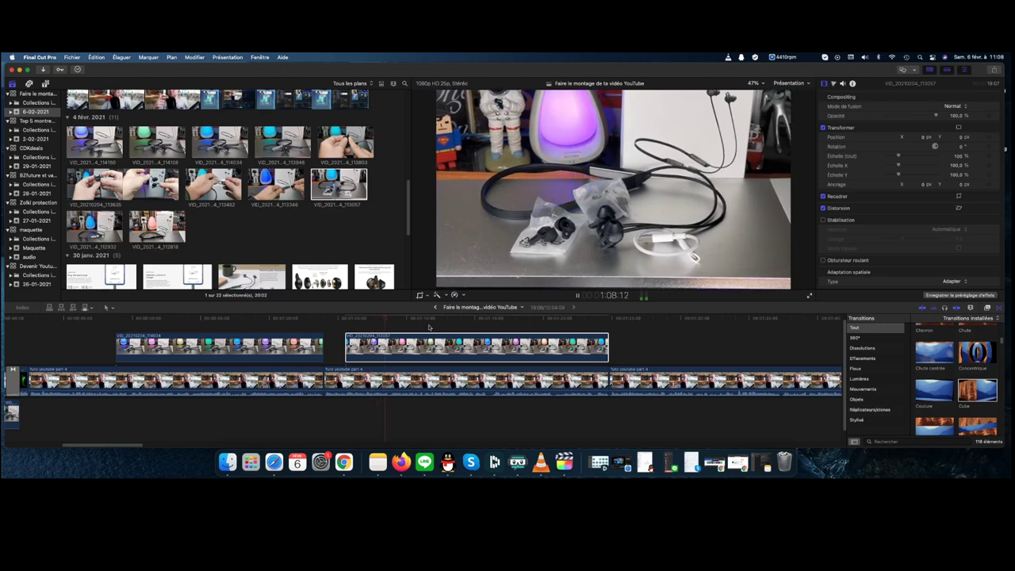
{"action": "left_click", "coordinate": [489, 320]}
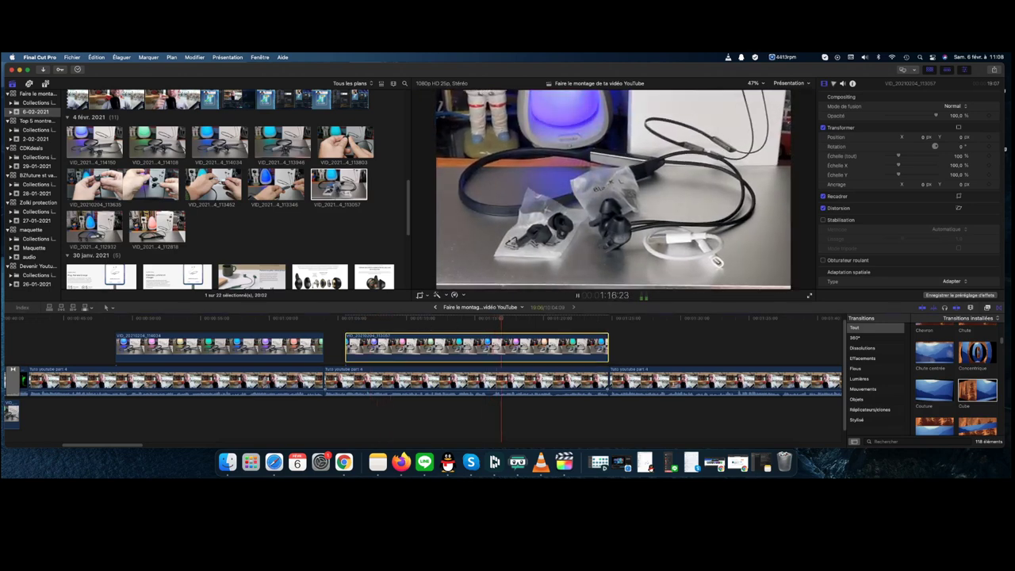
{"action": "left_click_drag", "start_coordinate": [115, 446], "coordinate": [116, 447]}
{"action": "scroll", "coordinate": [115, 446], "scroll_direction": "right", "scroll_amount": 5}
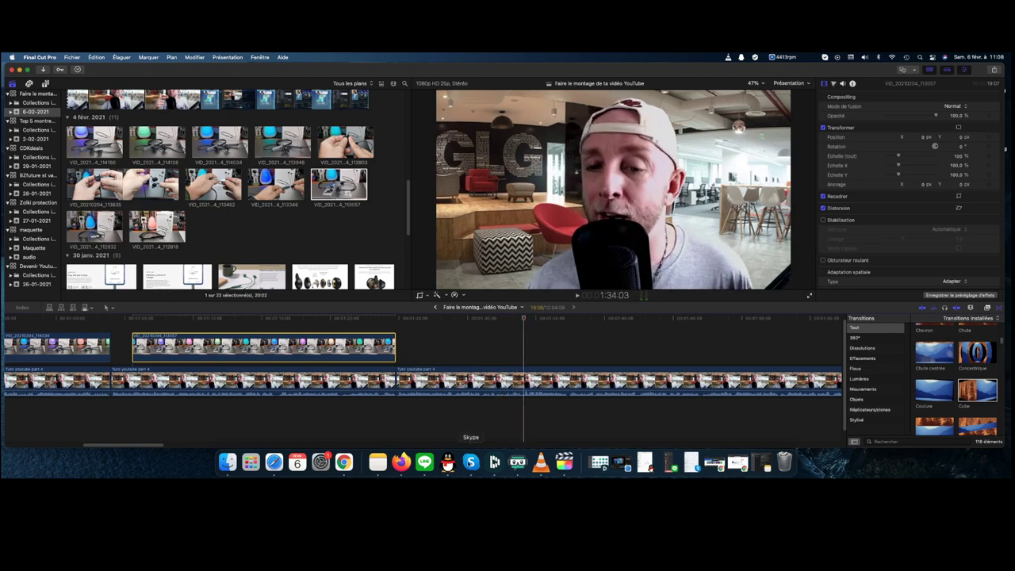
Switch to Notes, read the Reviews Huawei Freelace pro note, and move its window out of the editor's way
{"action": "left_click", "coordinate": [376, 462]}
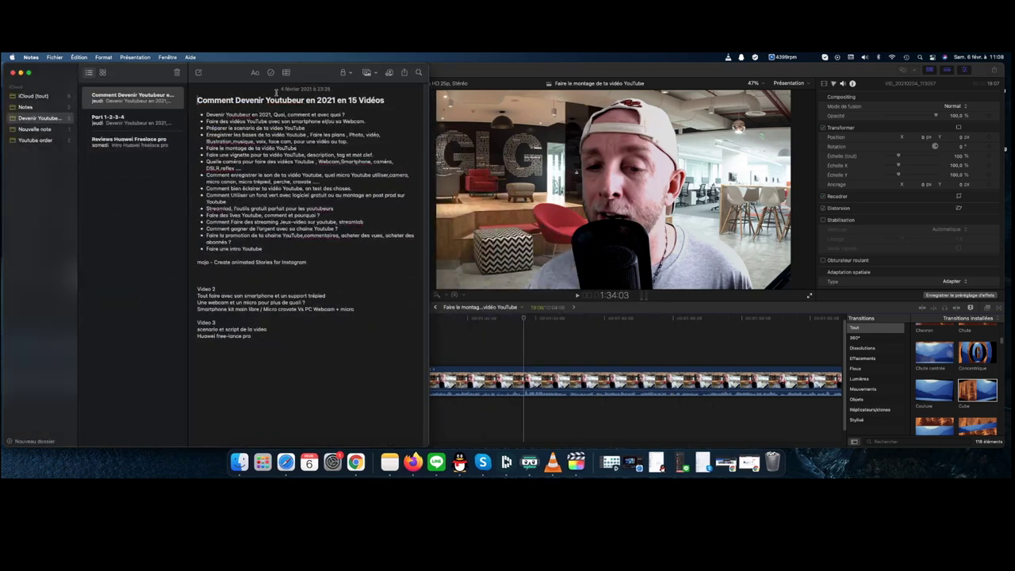
{"action": "left_click", "coordinate": [118, 122]}
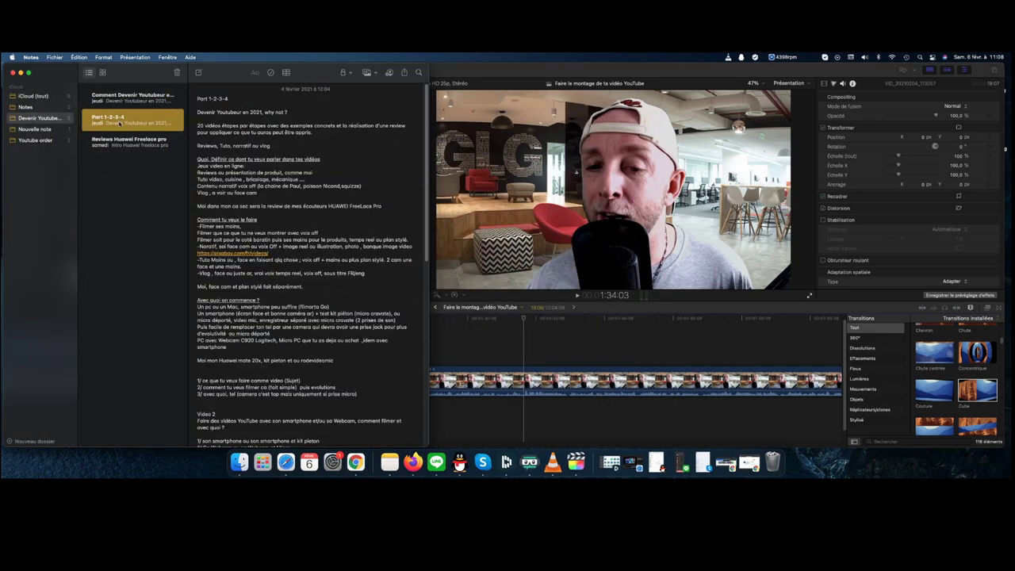
{"action": "left_click", "coordinate": [132, 143]}
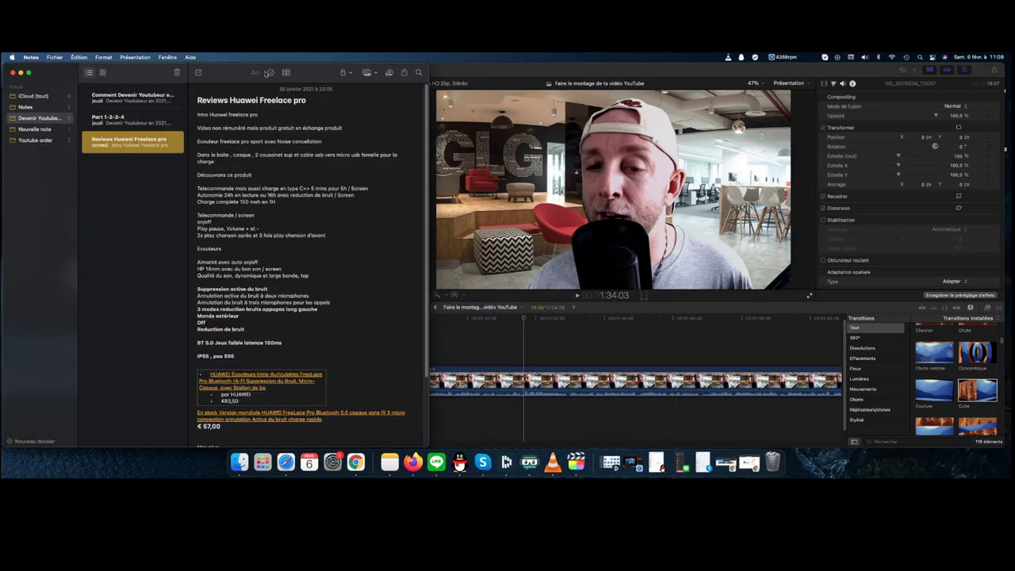
{"action": "left_click_drag", "start_coordinate": [224, 71], "coordinate": [491, 71]}
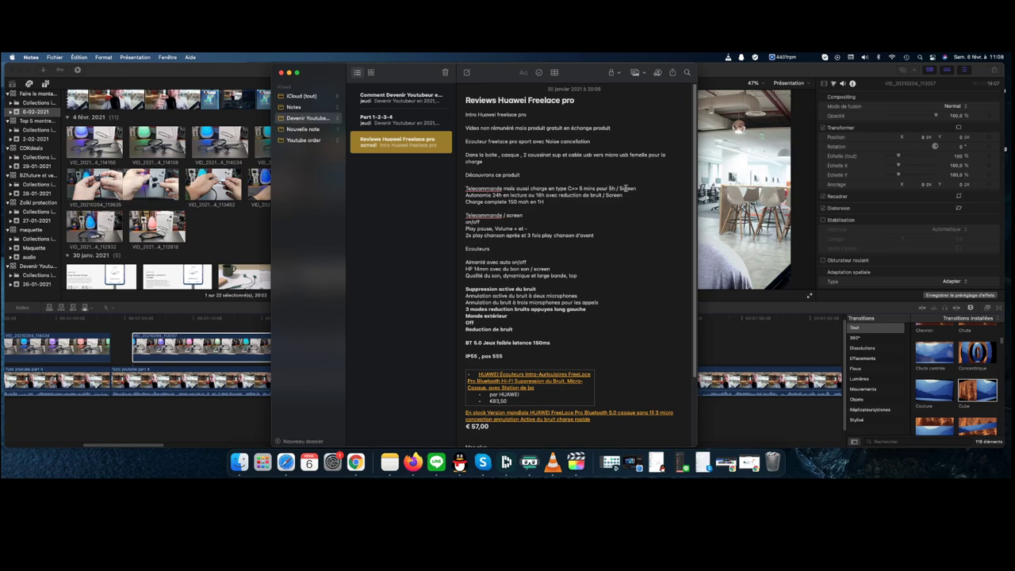
{"action": "left_click_drag", "start_coordinate": [501, 77], "coordinate": [1014, 77]}
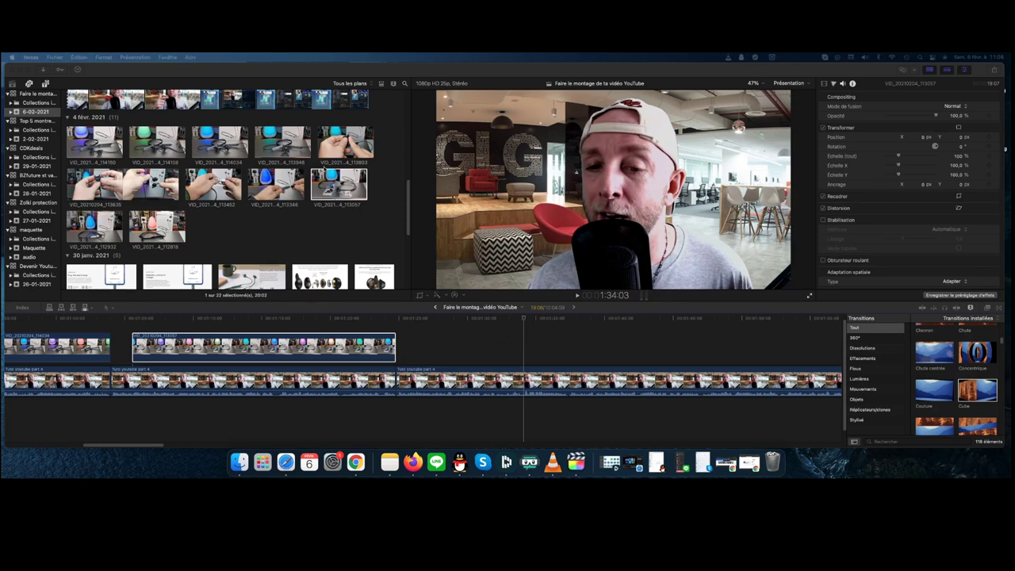
Place VID_20210204_113346 above the main clip at about 1:26, just after the cut, and play from the cut to 1:54:20
{"action": "left_click_drag", "start_coordinate": [276, 184], "coordinate": [409, 349]}
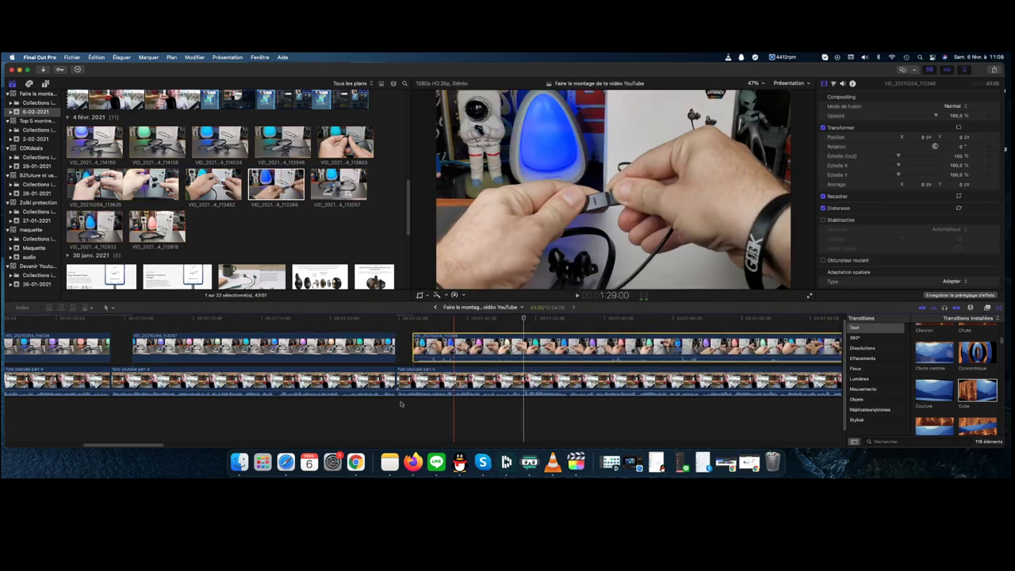
{"action": "mouse_move", "coordinate": [150, 446]}
{"action": "left_mouse_down"}
{"action": "mouse_move", "coordinate": [185, 447]}
{"action": "mouse_move", "coordinate": [160, 447]}
{"action": "left_mouse_up"}
{"action": "left_click", "coordinate": [290, 355]}
{"action": "key", "text": "space"}
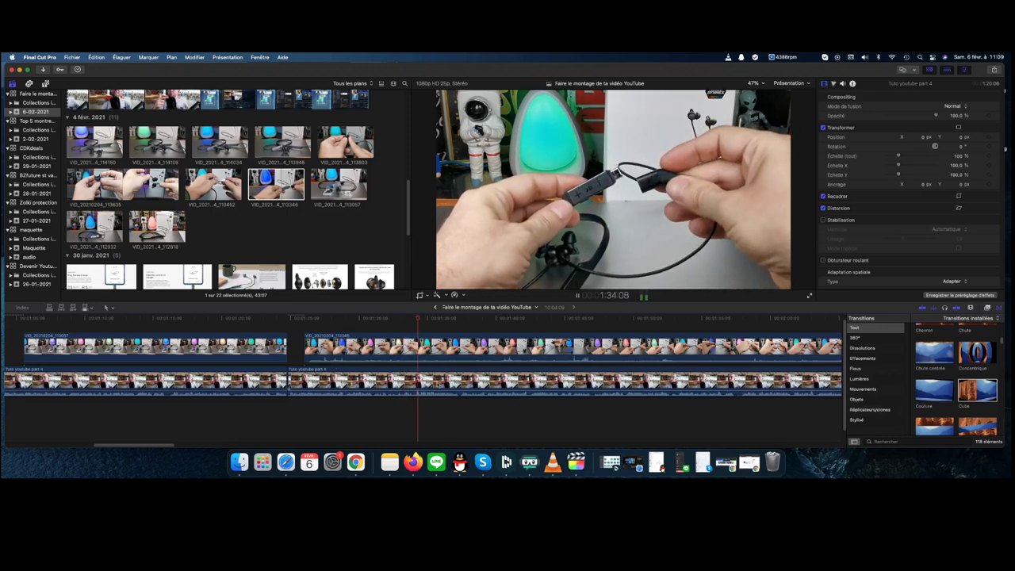
{"action": "left_click_drag", "start_coordinate": [165, 446], "coordinate": [174, 447]}
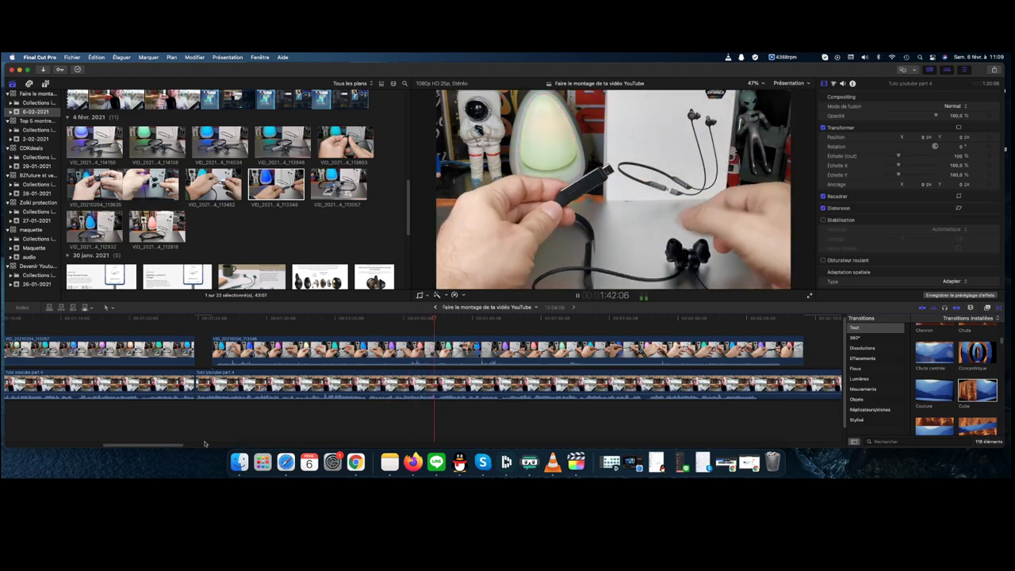
{"action": "left_click_drag", "start_coordinate": [158, 446], "coordinate": [169, 446]}
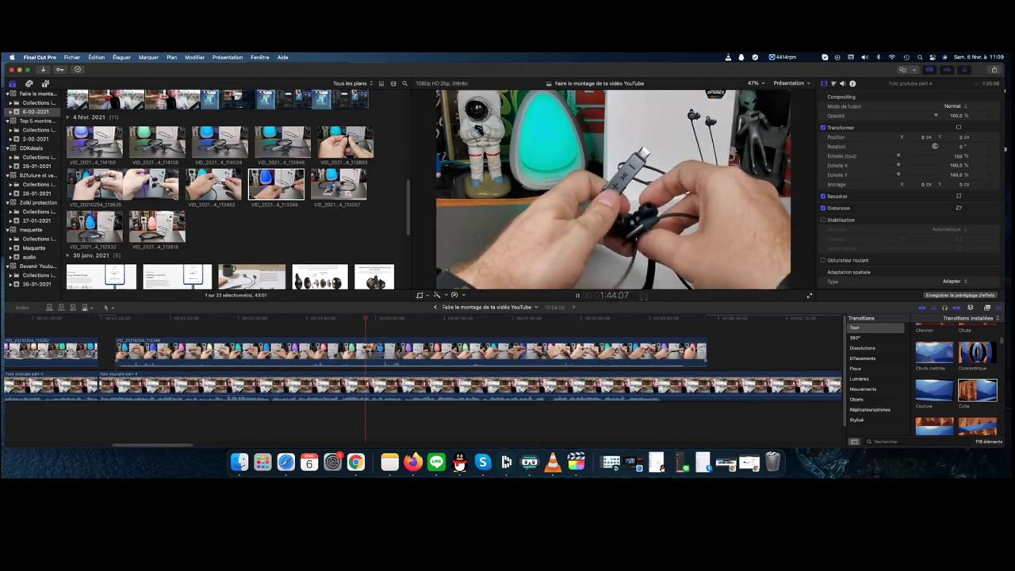
{"action": "scroll", "coordinate": [364, 159], "scroll_direction": "down", "scroll_amount": 3}
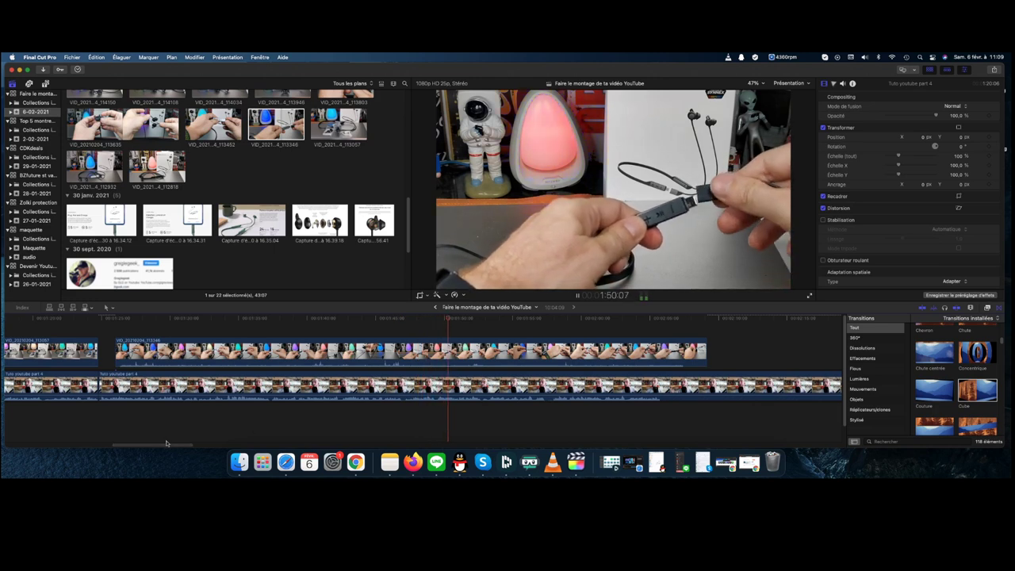
{"action": "scroll", "coordinate": [168, 445], "scroll_direction": "right", "scroll_amount": 5}
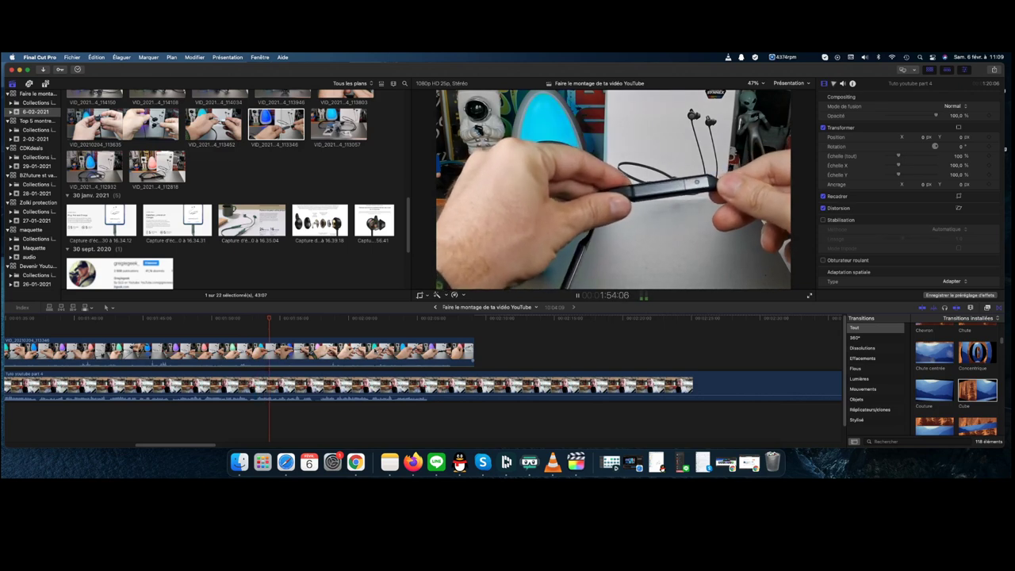
Place Capture d'écran 2021-01-30 à 16.34.12 above the product footage at 1:54:20, with a Ken Burns move starting on its text and ending wide
{"action": "left_click", "coordinate": [98, 220]}
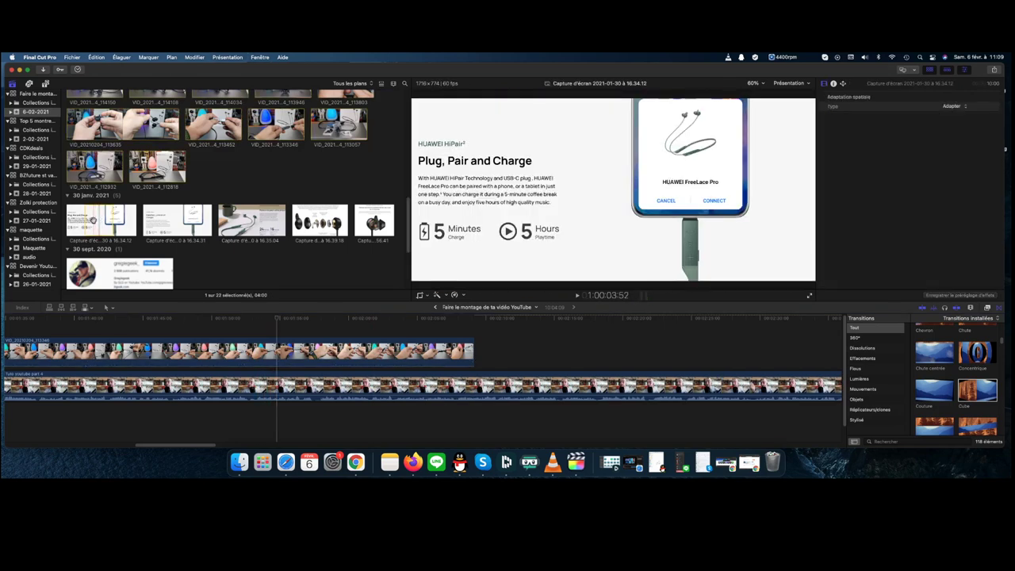
{"action": "left_click_drag", "start_coordinate": [94, 220], "coordinate": [300, 328]}
{"action": "right_click", "coordinate": [611, 182]}
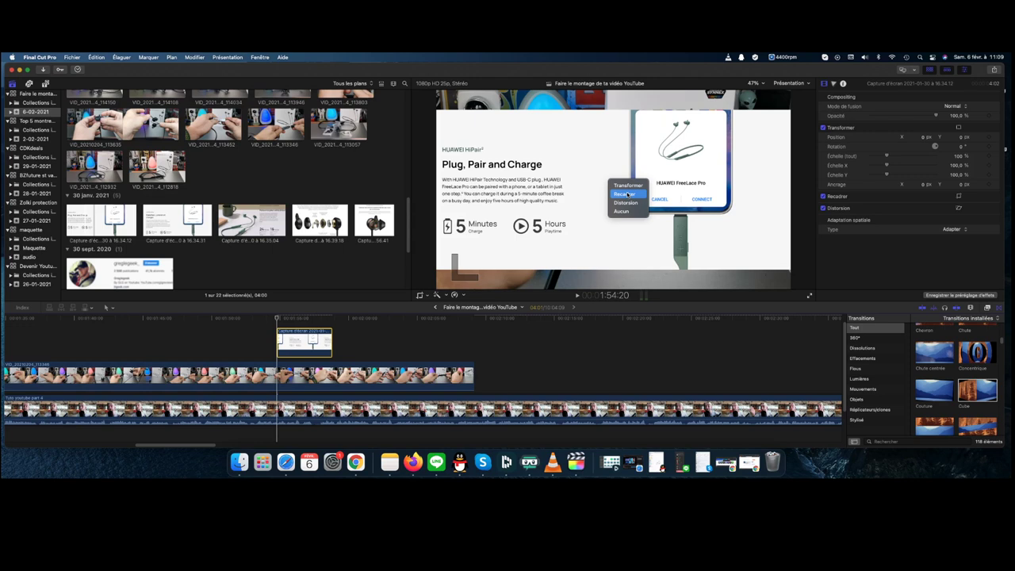
{"action": "left_click", "coordinate": [626, 194]}
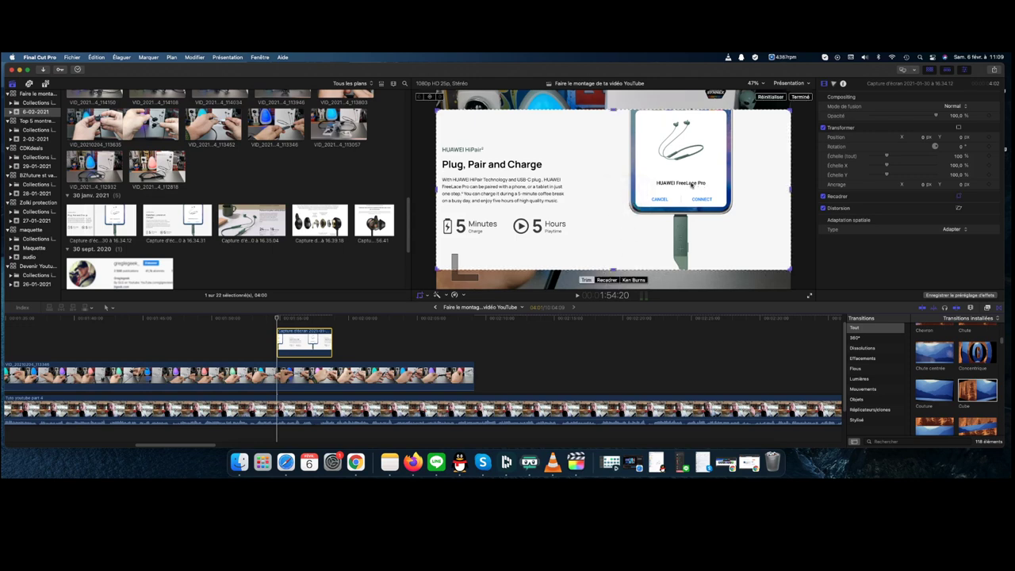
{"action": "left_click", "coordinate": [608, 280]}
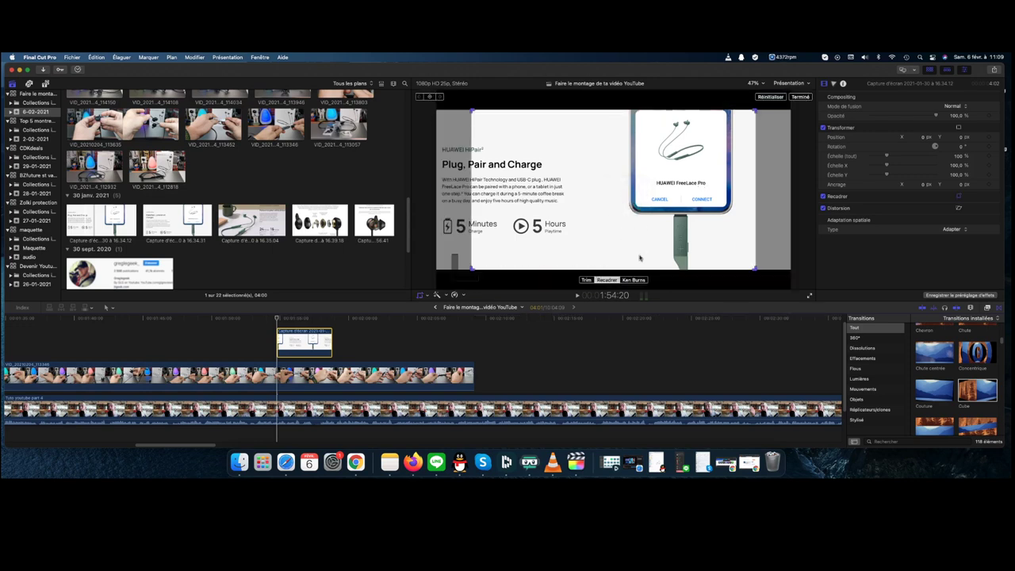
{"action": "left_click_drag", "start_coordinate": [708, 214], "coordinate": [678, 214]}
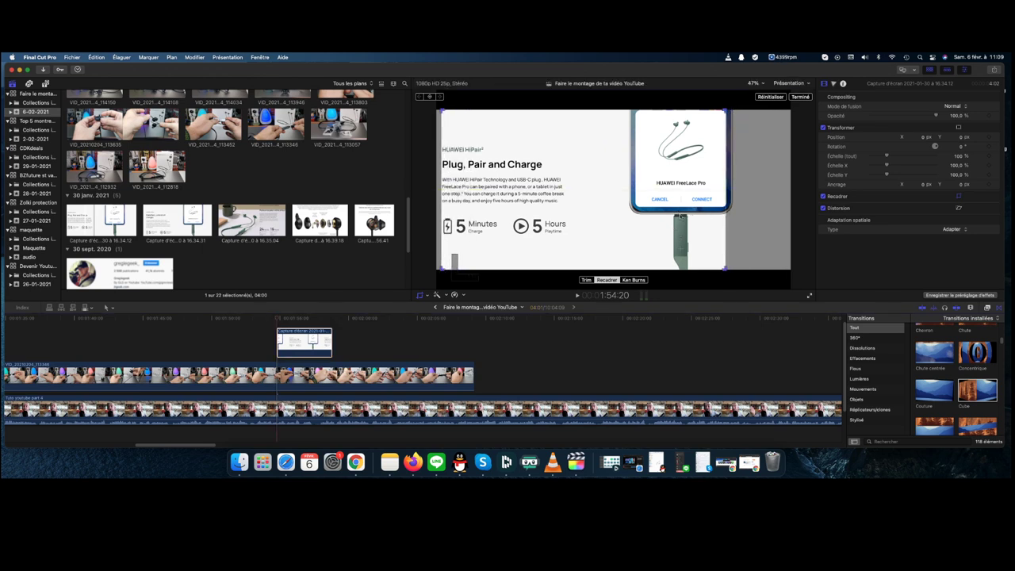
{"action": "left_click", "coordinate": [634, 280]}
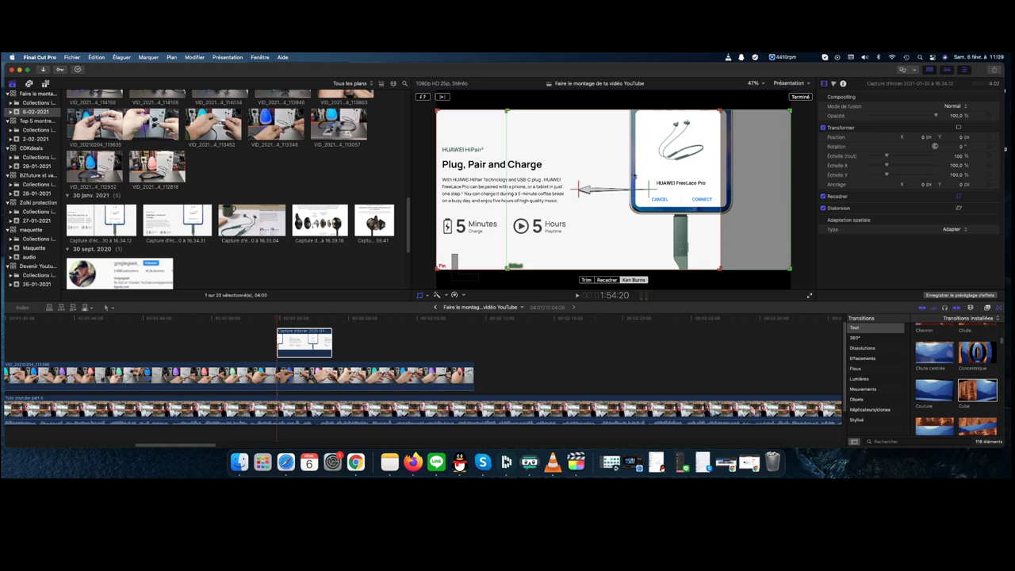
{"action": "left_click", "coordinate": [526, 254]}
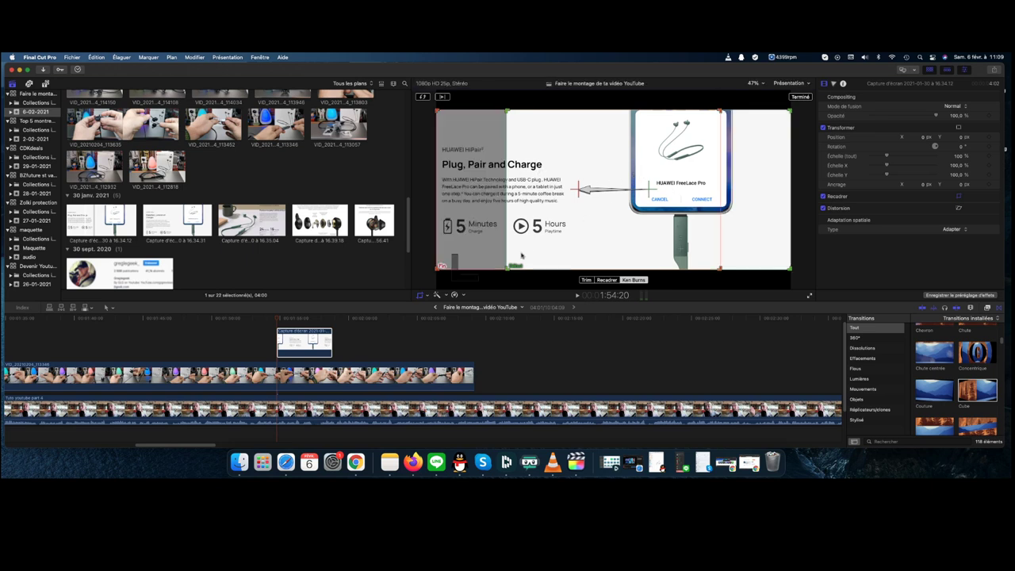
{"action": "left_click_drag", "start_coordinate": [507, 269], "coordinate": [590, 223]}
{"action": "left_click_drag", "start_coordinate": [700, 175], "coordinate": [552, 206]}
{"action": "left_click_drag", "start_coordinate": [641, 139], "coordinate": [614, 156]}
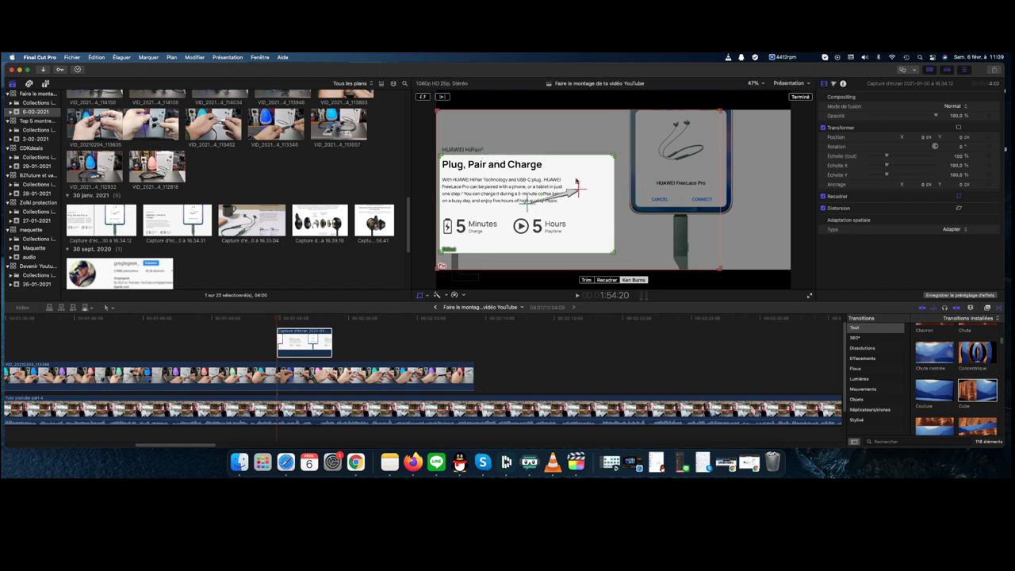
{"action": "left_click", "coordinate": [800, 97]}
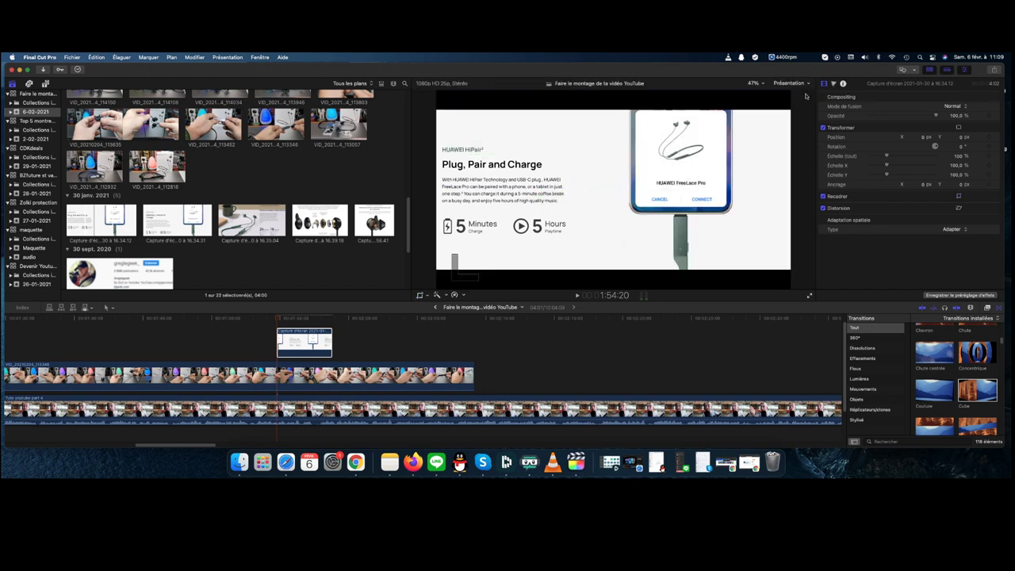
Split VID_20210204_113346 at the screenshot's start and move the second part to begin right after the screenshot
{"action": "left_click", "coordinate": [261, 325]}
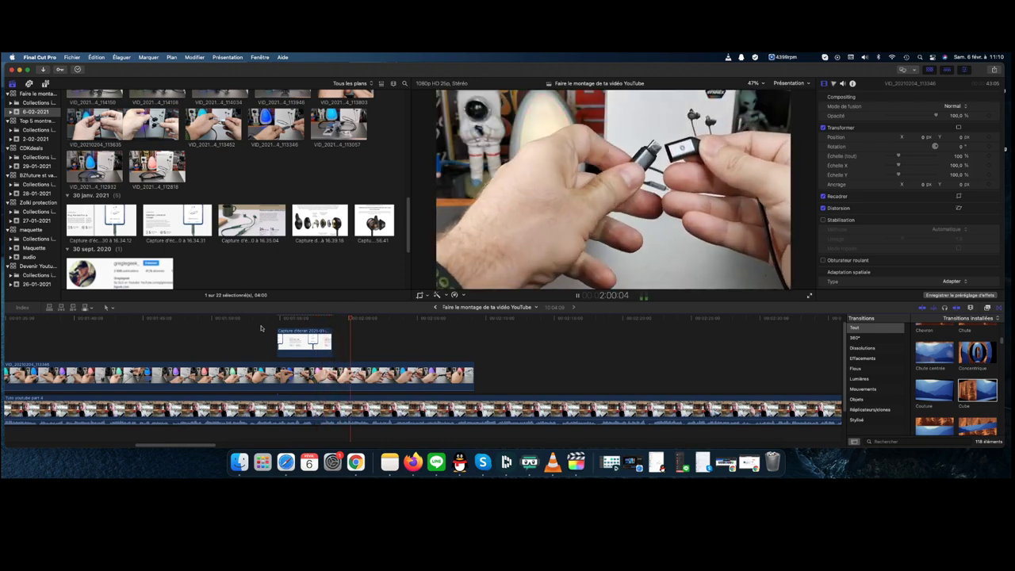
{"action": "key", "text": "space"}
{"action": "key", "text": "b"}
{"action": "left_click", "coordinate": [278, 376]}
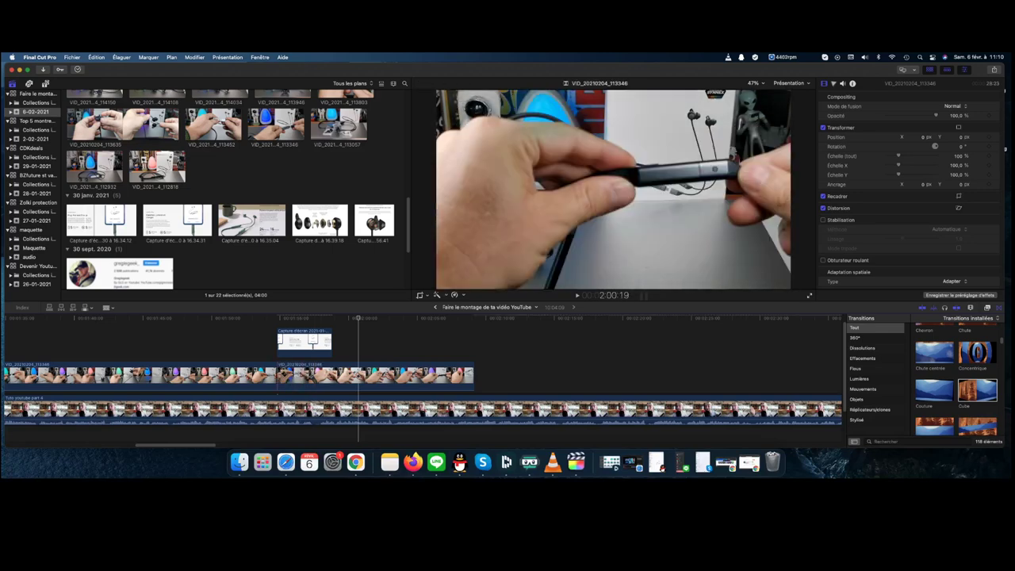
{"action": "left_click_drag", "start_coordinate": [317, 376], "coordinate": [368, 377]}
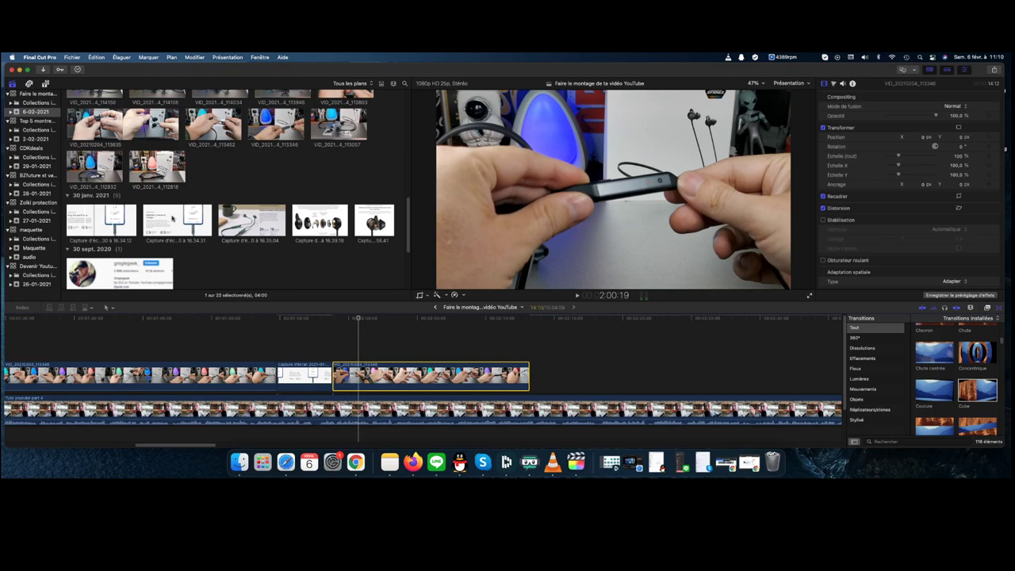
Preview Capture d'écran 2021-01-30 à 16.34.31 and return to the second part of VID_20210204_113346 in the timeline
{"action": "left_click", "coordinate": [181, 220]}
{"action": "key", "text": "Up"}
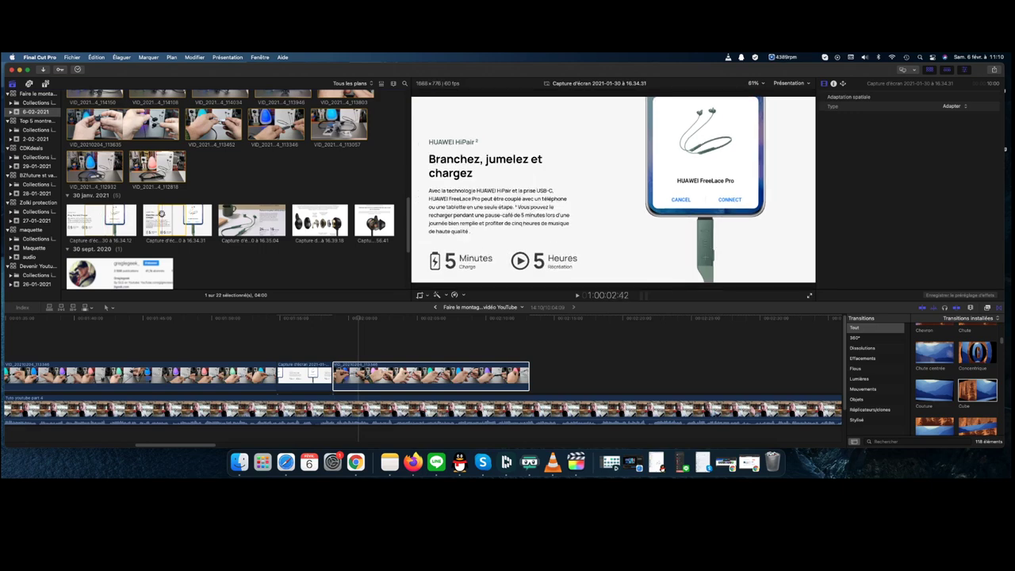
{"action": "left_click", "coordinate": [369, 371]}
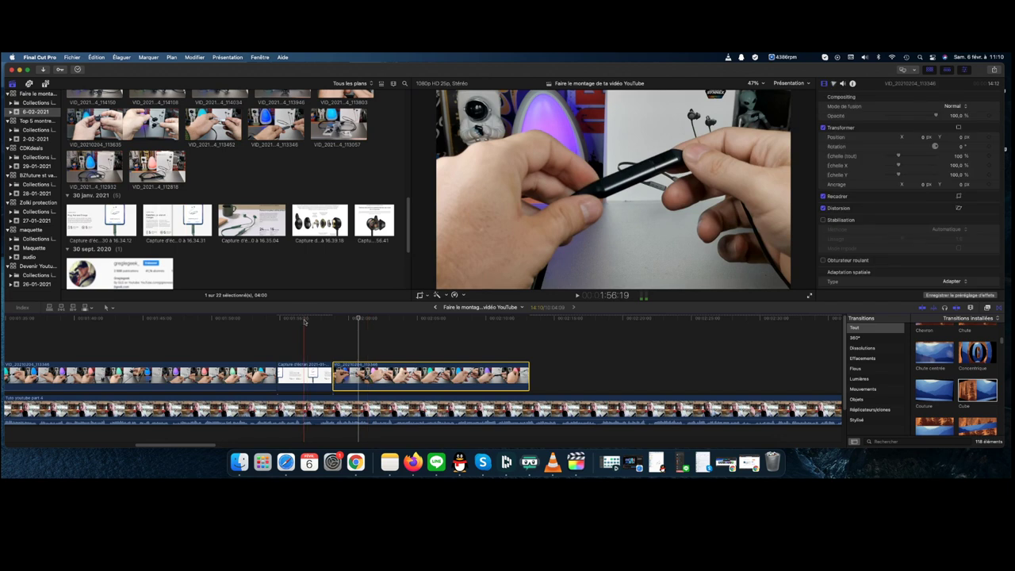
Play from 1:56:19 to 2:13:11, just past the end of the product footage, to check the sequence
{"action": "left_click", "coordinate": [305, 320]}
{"action": "key", "text": "space"}
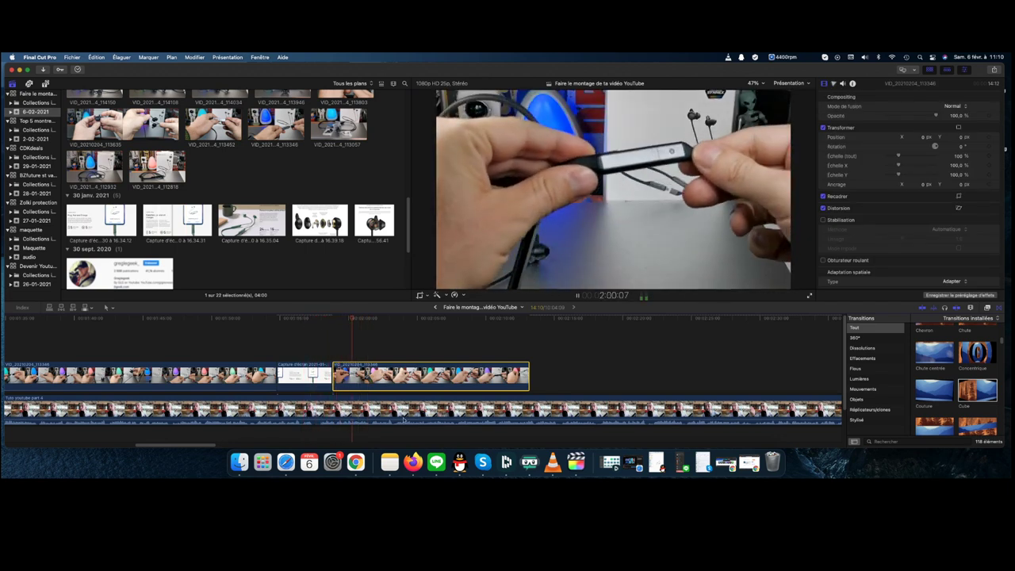
{"action": "scroll", "coordinate": [406, 412], "scroll_direction": "down", "scroll_amount": 1}
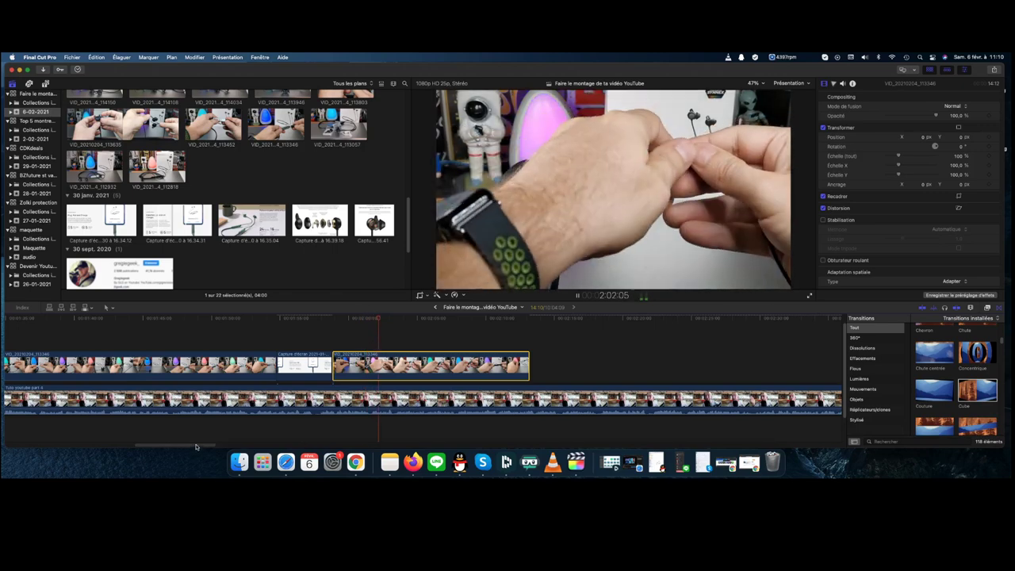
{"action": "left_click_drag", "start_coordinate": [198, 446], "coordinate": [205, 446]}
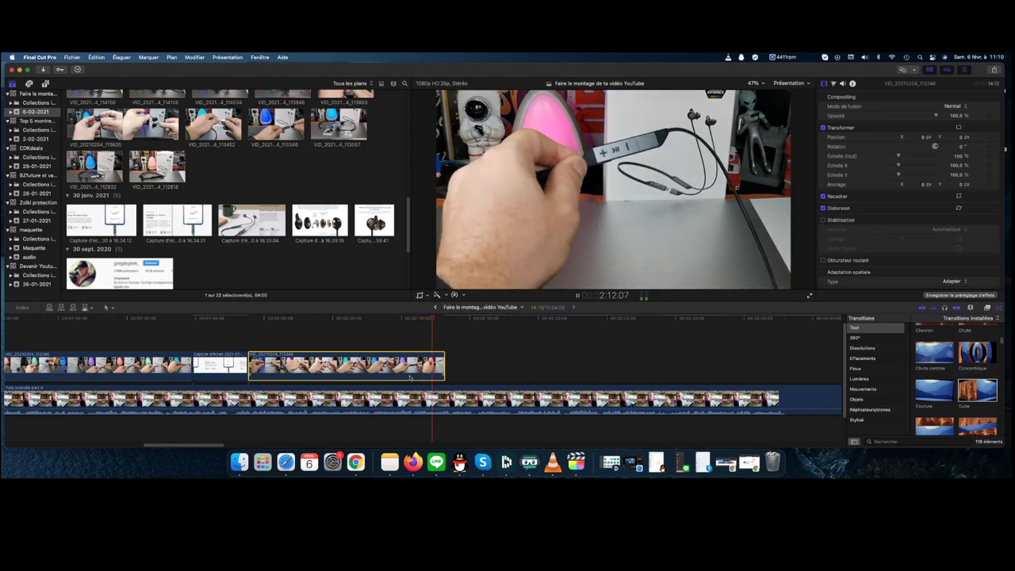
{"action": "key", "text": "space"}
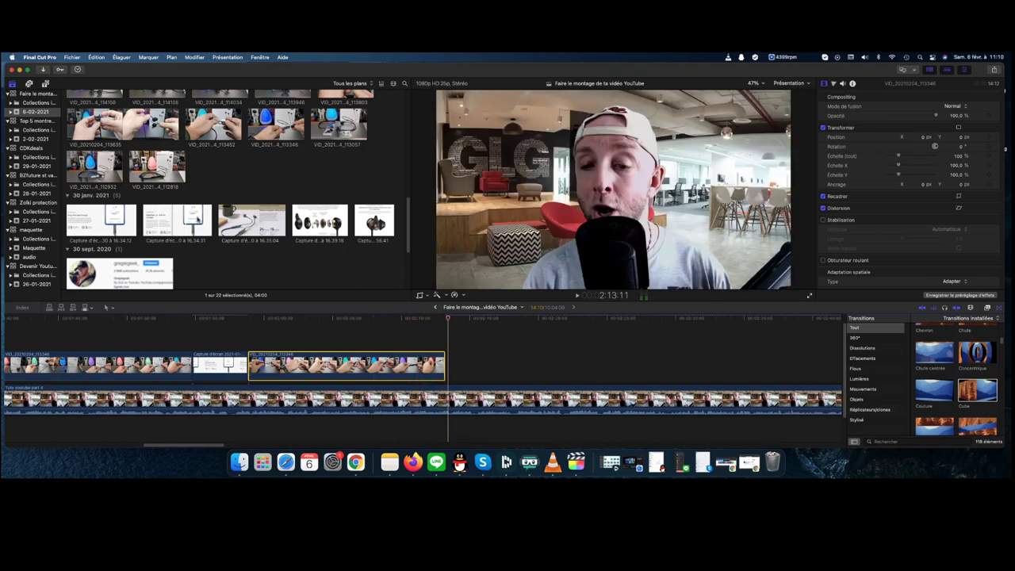
Check Capture d'écran 2021-01-30 à 16.34.31 in the browser against the last part of VID_20210204_113346 in the timeline
{"action": "left_click", "coordinate": [167, 214]}
{"action": "left_click", "coordinate": [167, 214]}
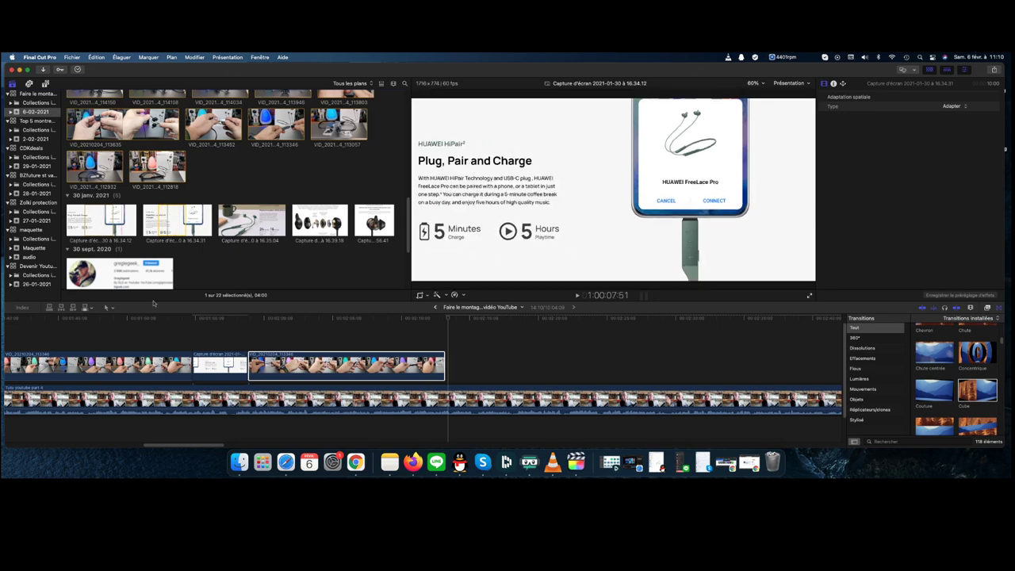
{"action": "left_click", "coordinate": [262, 365]}
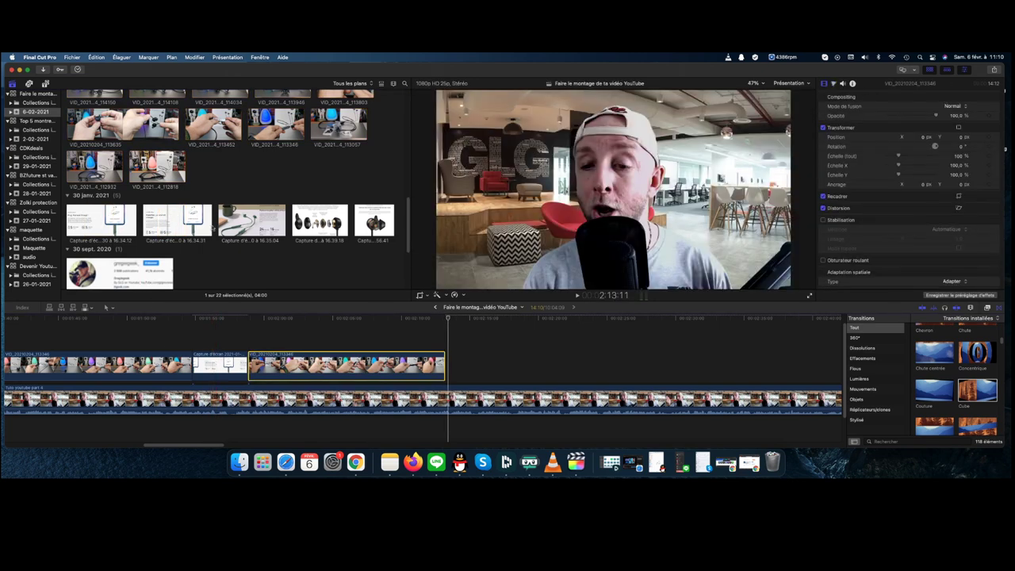
{"action": "left_click", "coordinate": [176, 221]}
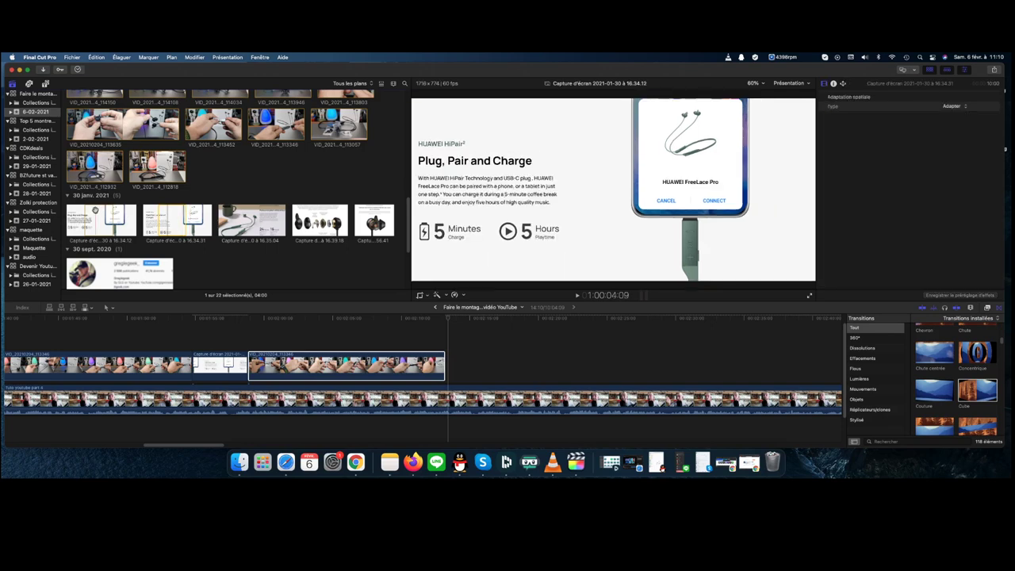
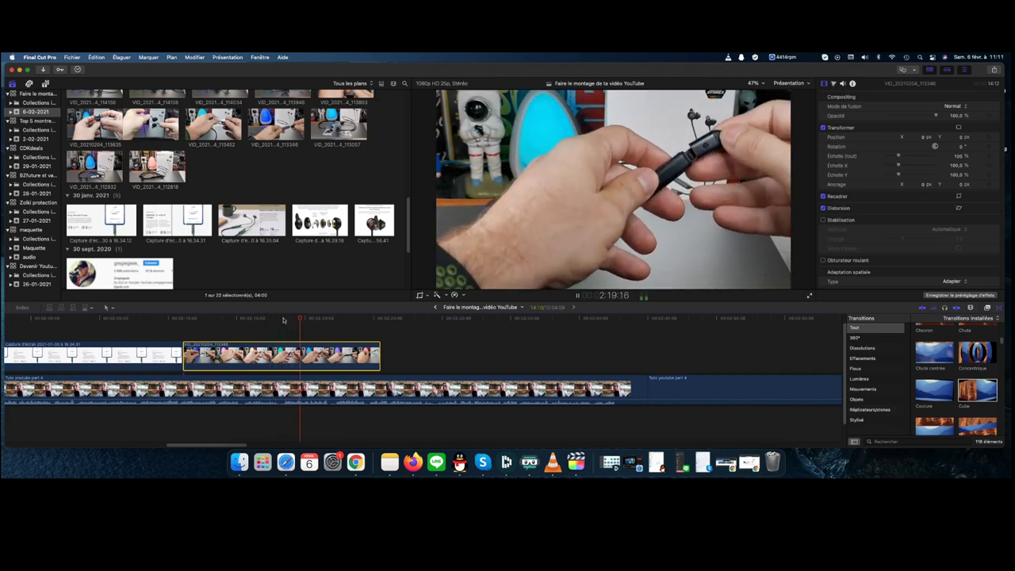
Trim VID_20210204_113346 to end at 2:20:12 and place Capture d'écran 2021-01-30 à 16.35.04 right after it, ending at 2:44:24
{"action": "key", "text": "space"}
{"action": "left_click_drag", "start_coordinate": [380, 356], "coordinate": [311, 357]}
{"action": "left_click", "coordinate": [249, 220]}
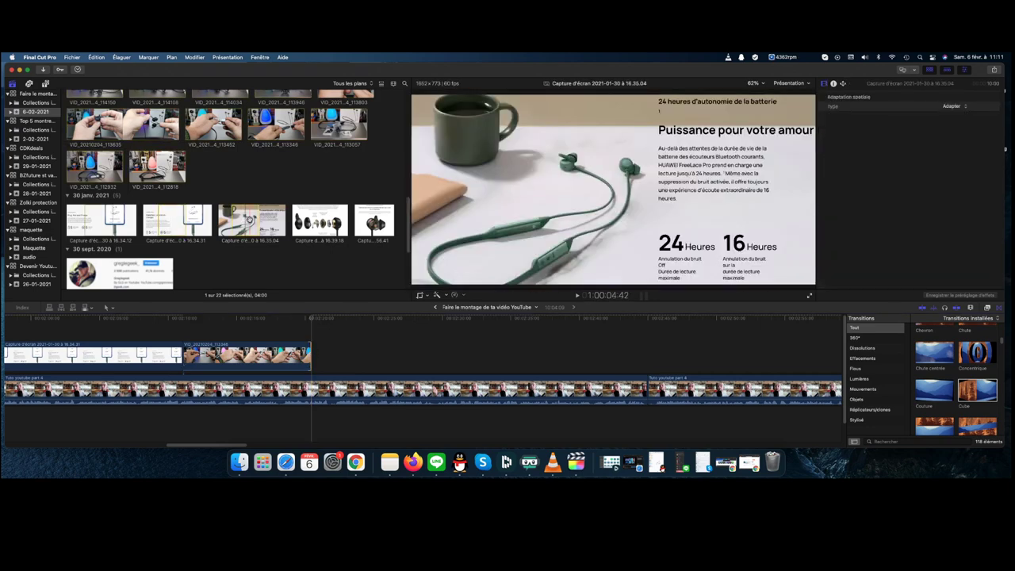
{"action": "left_click_drag", "start_coordinate": [248, 219], "coordinate": [647, 356]}
Crop Capture d'écran 2021-01-30 à 16.35.04 in the viewer, shifting the crop frame to the image's right edge to include all the text
{"action": "right_click", "coordinate": [556, 184]}
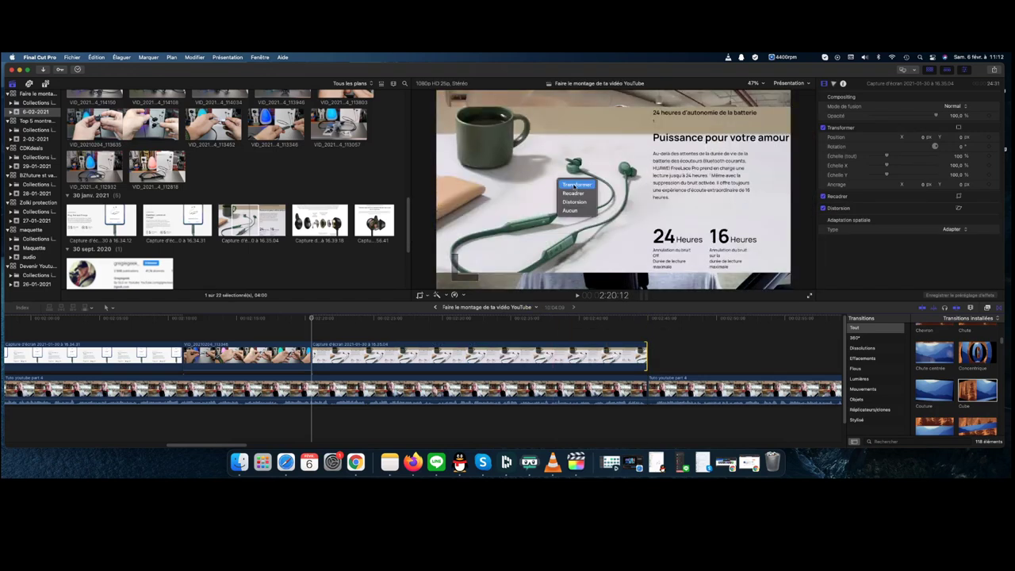
{"action": "left_click", "coordinate": [577, 195]}
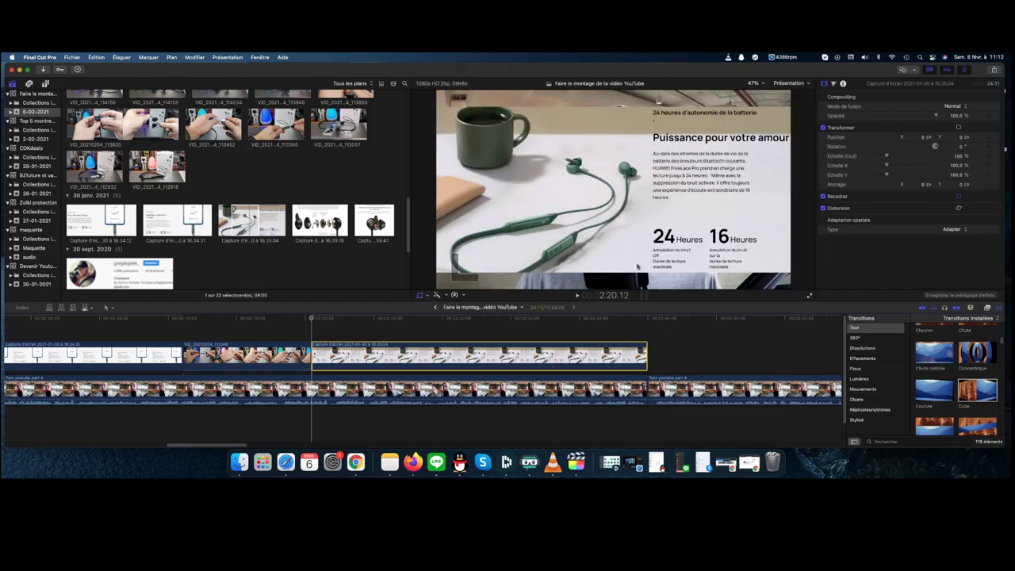
{"action": "left_click", "coordinate": [479, 333]}
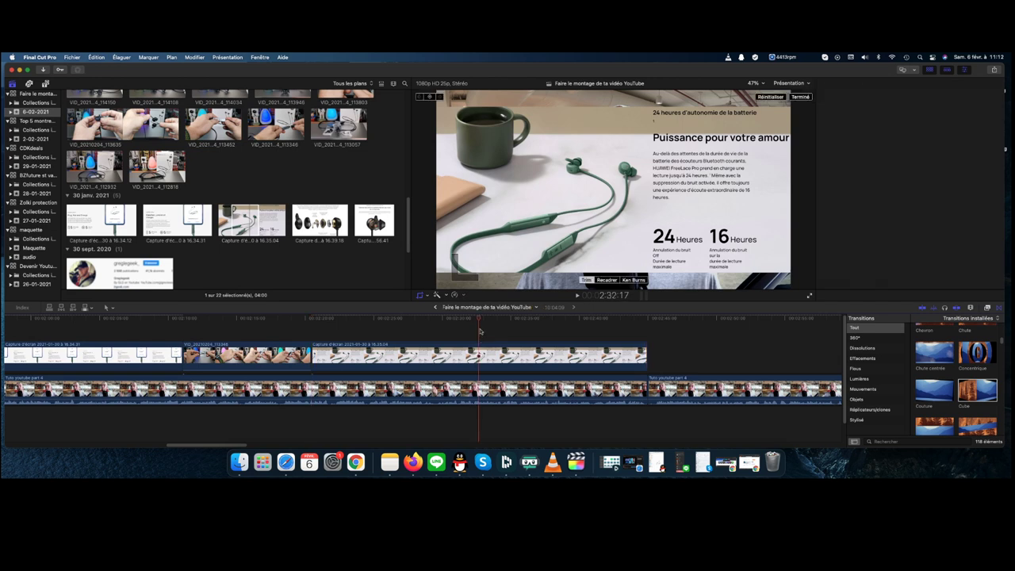
{"action": "left_click", "coordinate": [532, 352]}
{"action": "left_click", "coordinate": [607, 280]}
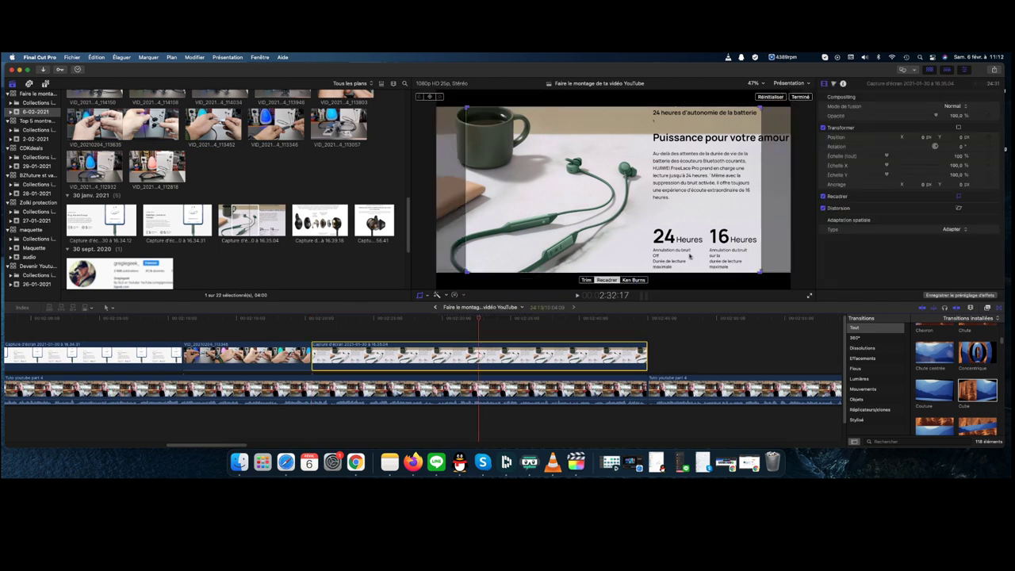
{"action": "left_click_drag", "start_coordinate": [629, 203], "coordinate": [657, 203]}
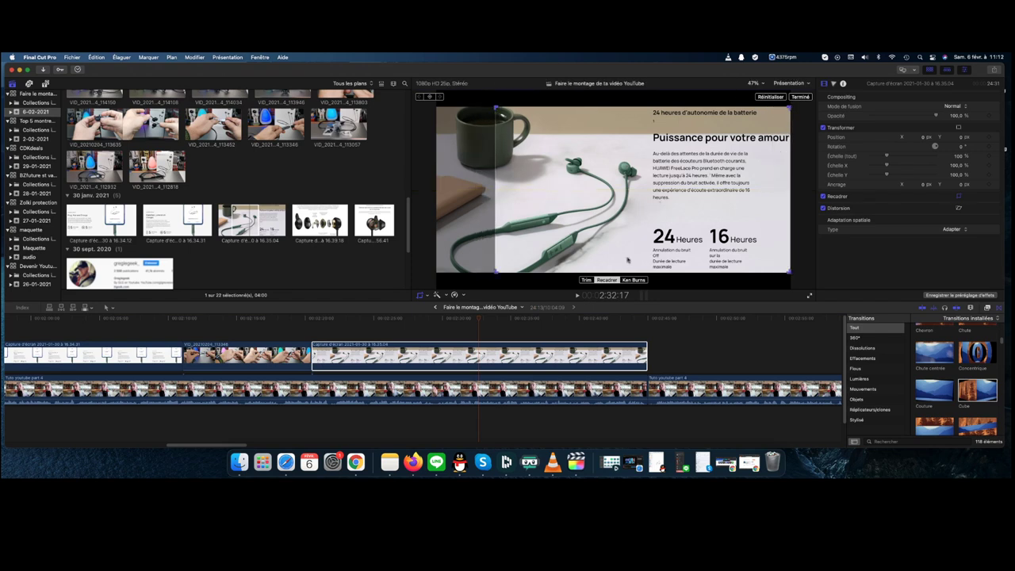
Apply Ken Burns to the screenshot, with a smaller end frame in its lower-right area around the text and the 24 and 16 hour figures
{"action": "left_click", "coordinate": [632, 280]}
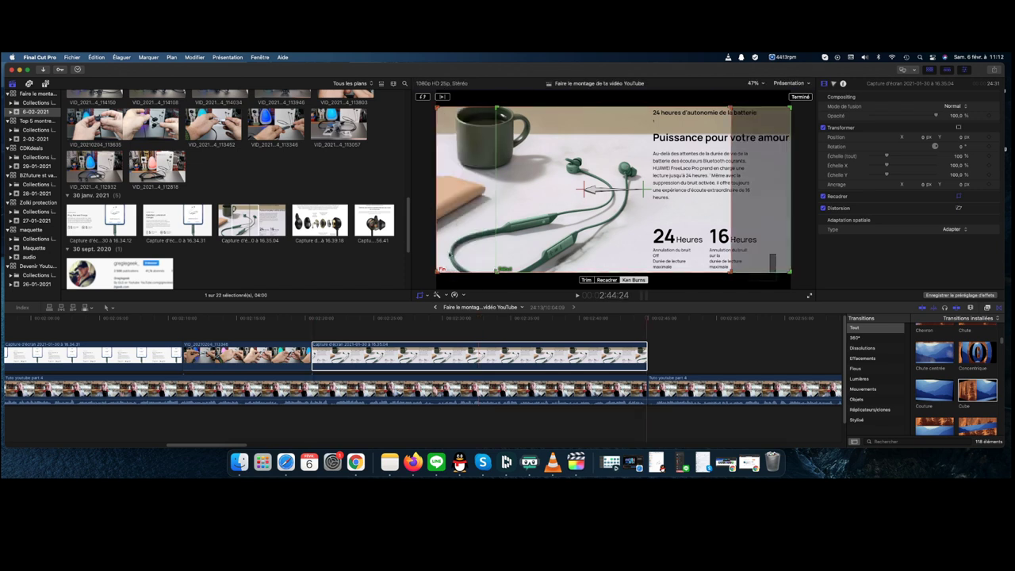
{"action": "left_click_drag", "start_coordinate": [439, 269], "coordinate": [525, 232]}
{"action": "left_click_drag", "start_coordinate": [607, 169], "coordinate": [666, 195]}
{"action": "left_click_drag", "start_coordinate": [585, 246], "coordinate": [525, 271]}
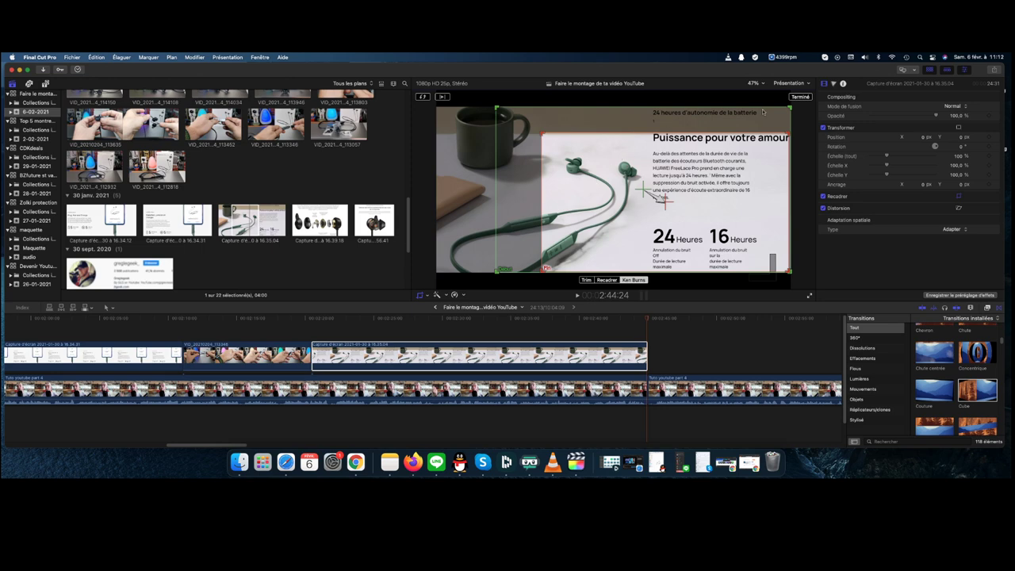
{"action": "left_click", "coordinate": [795, 97]}
Play the sequence from 2:20:22 to 2:46:14, looking through the browser for footage to follow the battery screenshot
{"action": "left_click", "coordinate": [314, 328]}
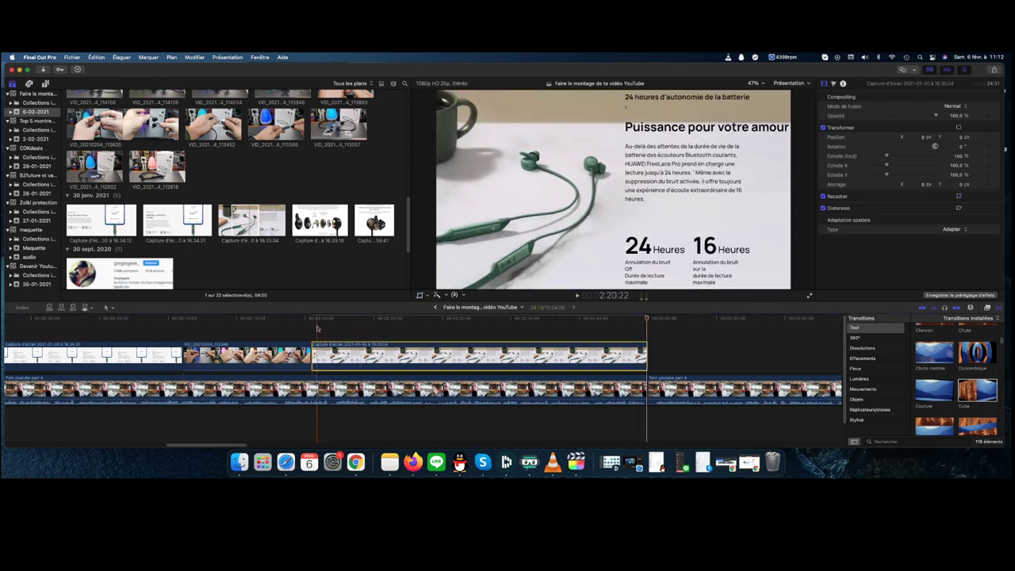
{"action": "key", "text": "space"}
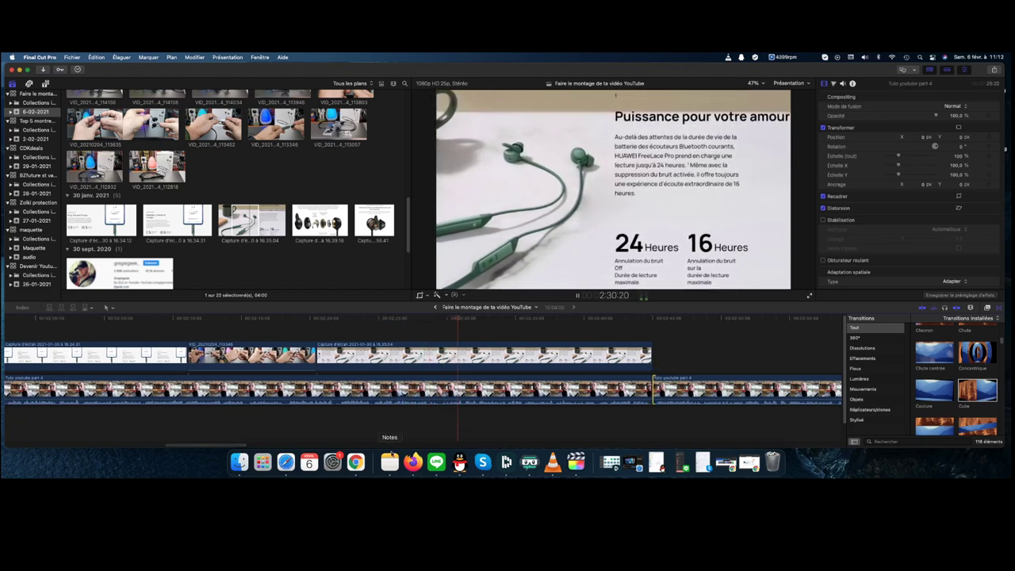
{"action": "left_click_drag", "start_coordinate": [235, 446], "coordinate": [243, 447]}
{"action": "scroll", "coordinate": [243, 447], "scroll_direction": "right", "scroll_amount": 5}
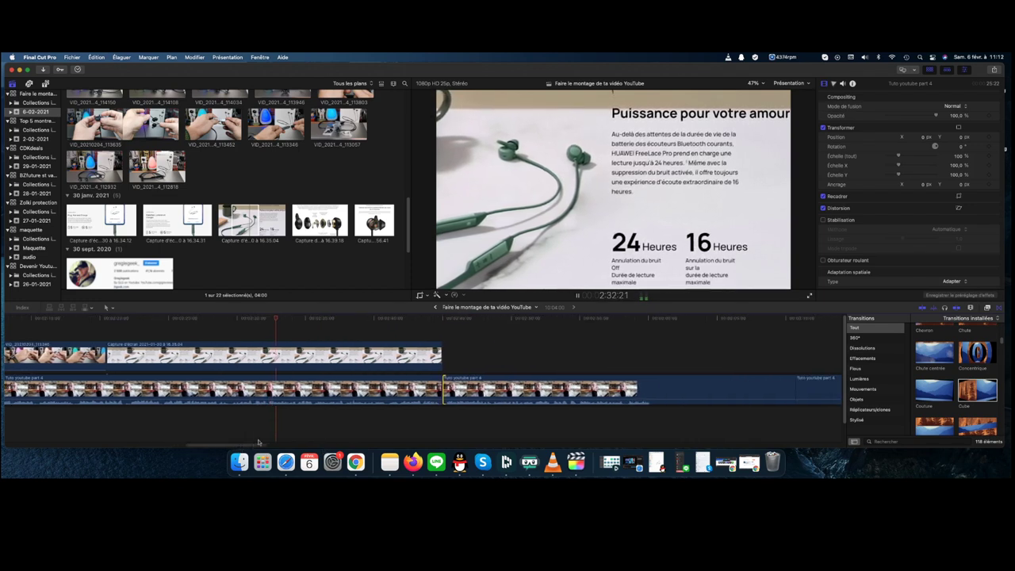
{"action": "scroll", "coordinate": [284, 198], "scroll_direction": "up", "scroll_amount": 1}
{"action": "scroll", "coordinate": [284, 197], "scroll_direction": "up", "scroll_amount": 2}
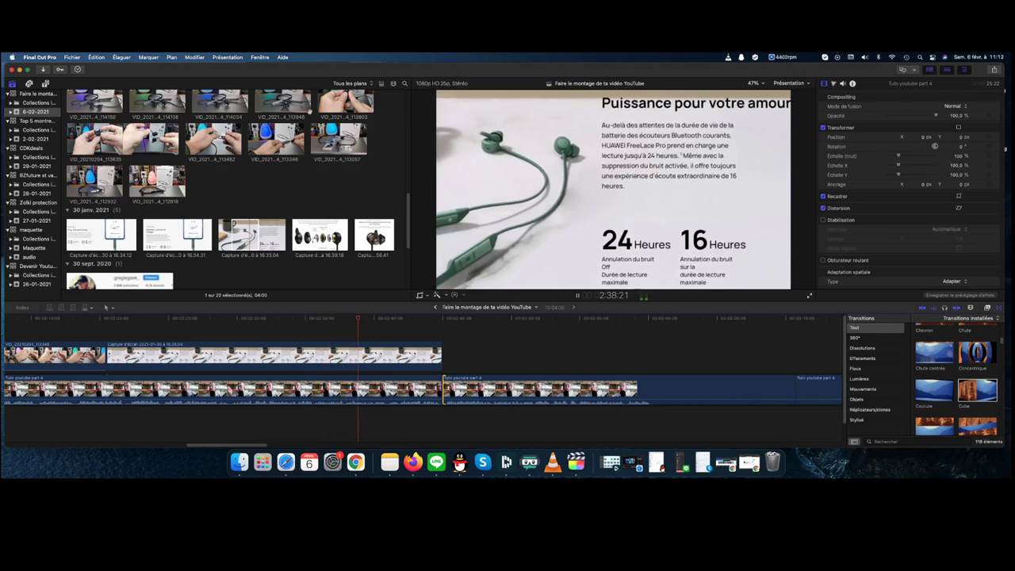
{"action": "scroll", "coordinate": [315, 226], "scroll_direction": "down", "scroll_amount": 8}
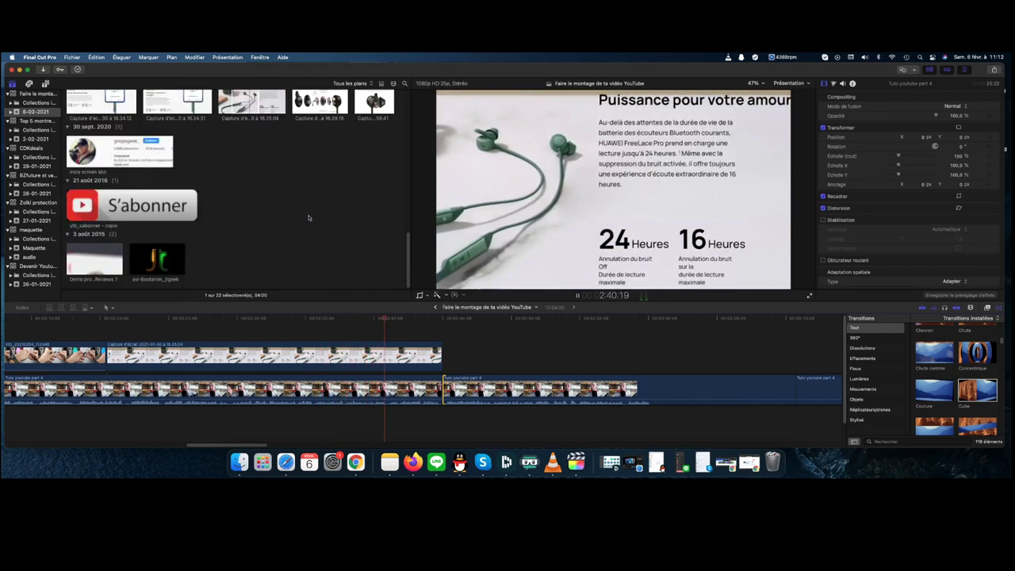
{"action": "scroll", "coordinate": [307, 220], "scroll_direction": "up", "scroll_amount": 8}
{"action": "scroll", "coordinate": [307, 219], "scroll_direction": "up", "scroll_amount": 5}
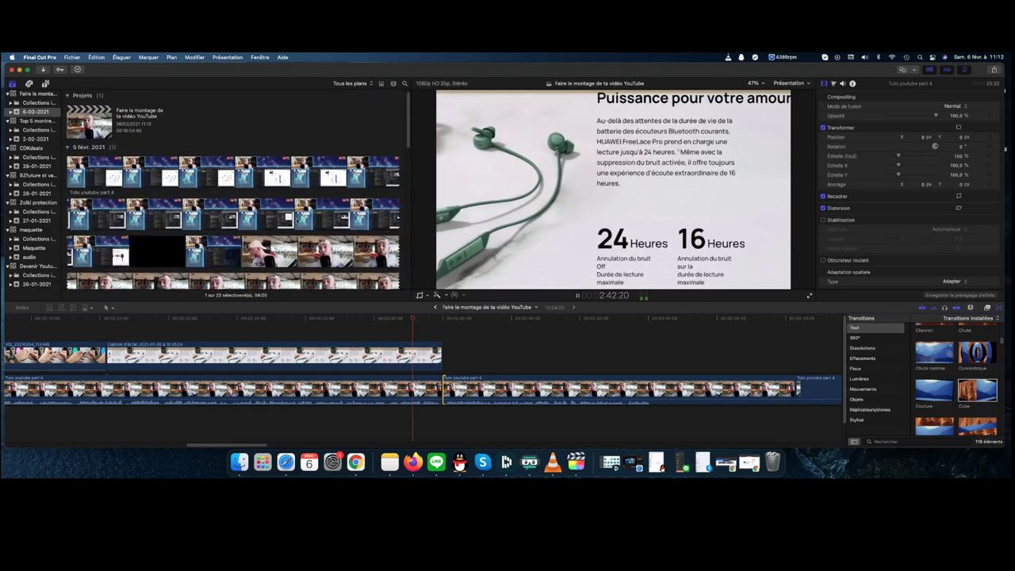
{"action": "scroll", "coordinate": [298, 208], "scroll_direction": "down", "scroll_amount": 8}
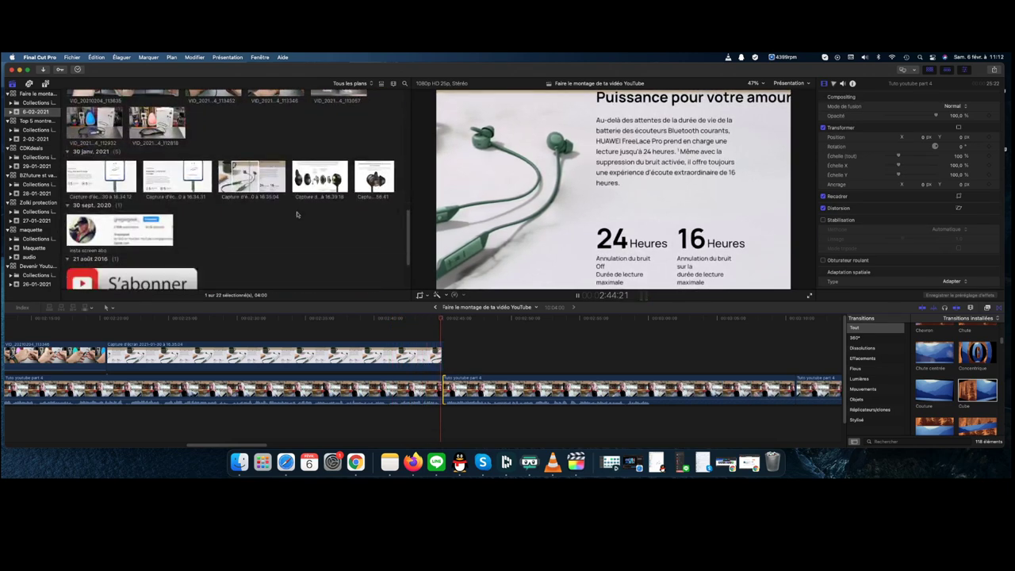
{"action": "key", "text": "space"}
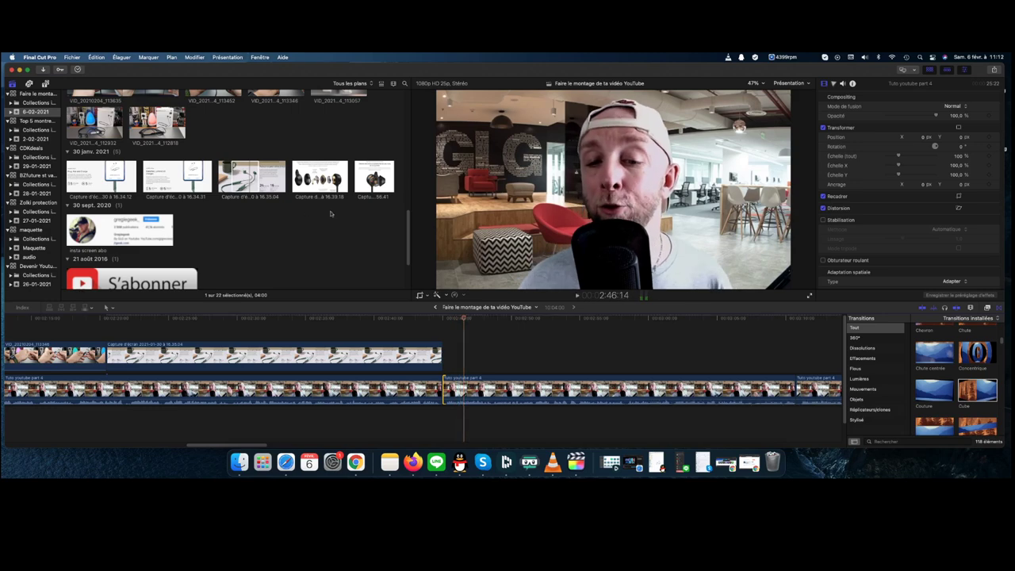
Place VID_20210204_113452 above the talking-head footage, starting at 2:46:14
{"action": "scroll", "coordinate": [238, 175], "scroll_direction": "up", "scroll_amount": 4}
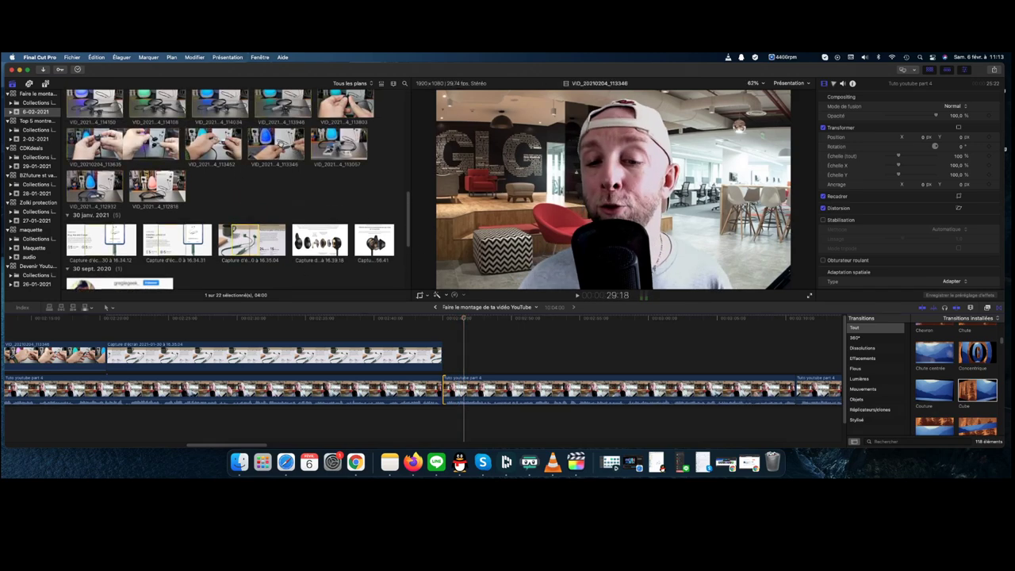
{"action": "left_click", "coordinate": [214, 144]}
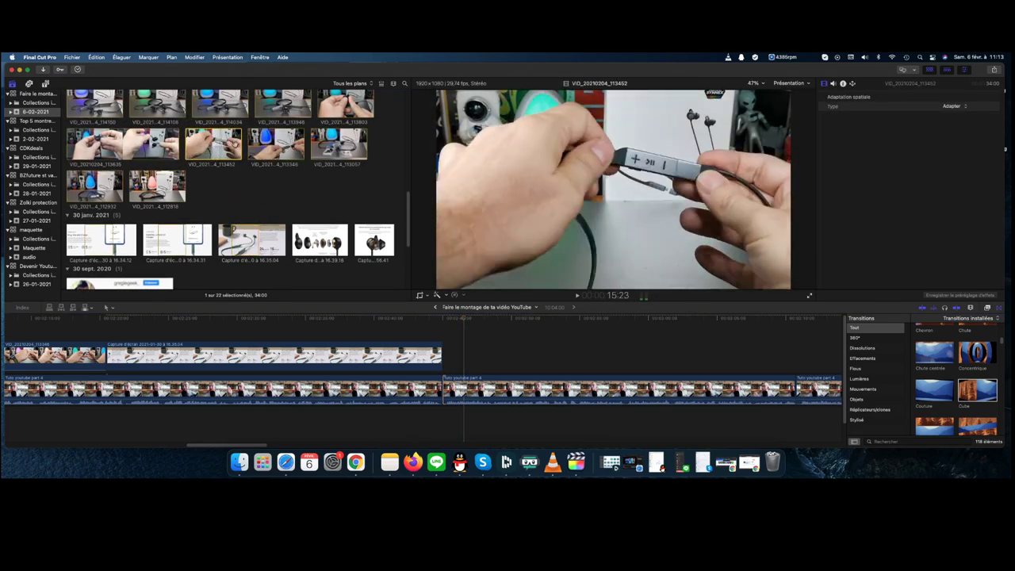
{"action": "left_click_drag", "start_coordinate": [214, 145], "coordinate": [533, 355]}
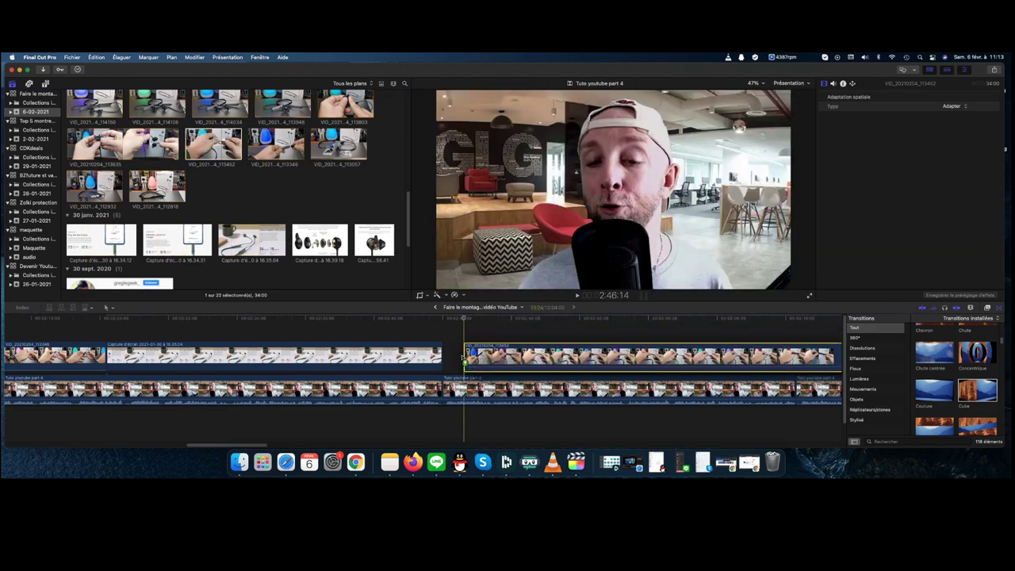
Play from 2:45:08 past the talking-head cut near 3:10 to check VID_20210204_113452 against the narration
{"action": "left_click", "coordinate": [438, 332]}
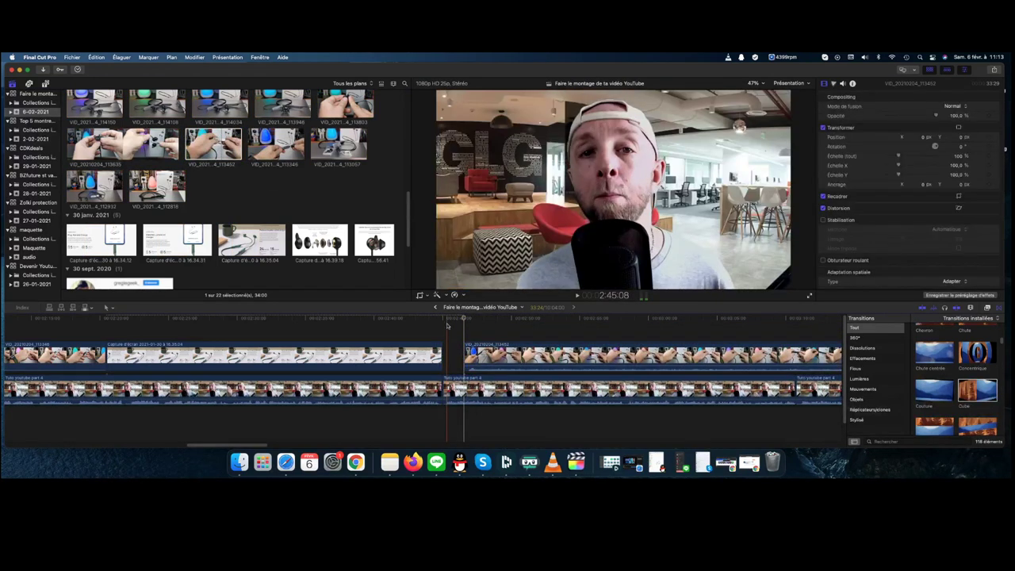
{"action": "key", "text": "space"}
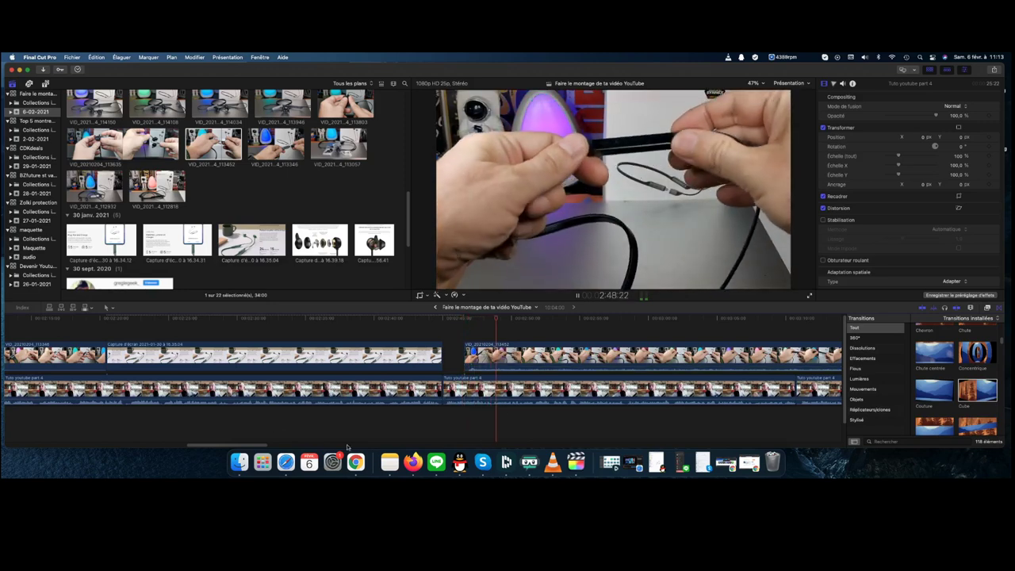
{"action": "left_click_drag", "start_coordinate": [248, 447], "coordinate": [257, 448]}
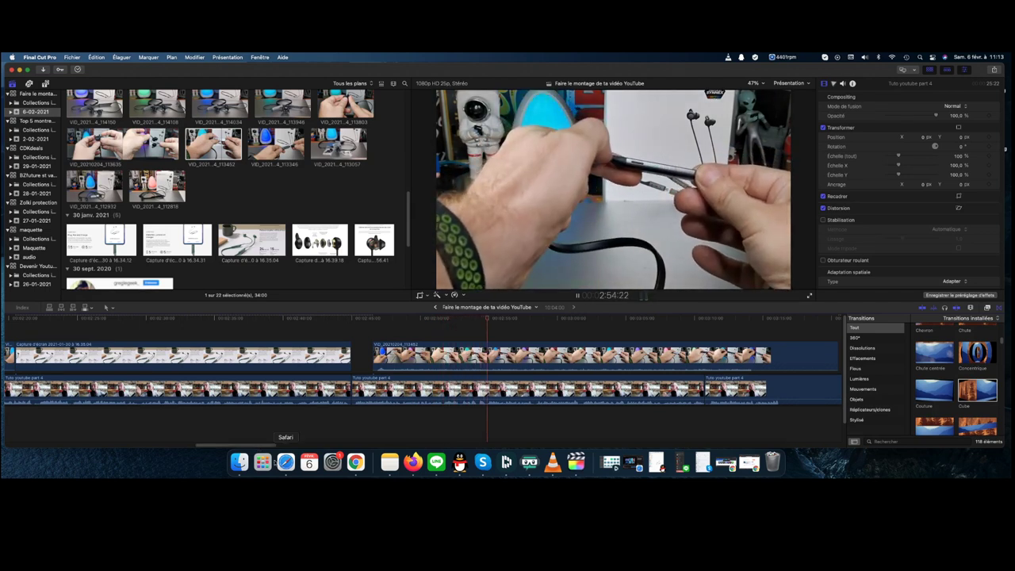
{"action": "left_click_drag", "start_coordinate": [253, 443], "coordinate": [264, 446]}
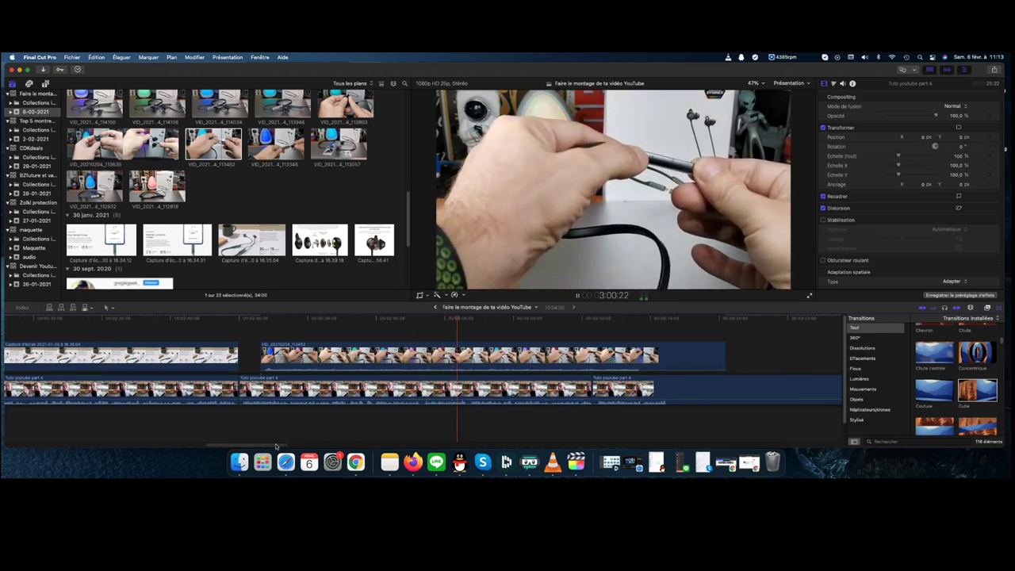
{"action": "left_click_drag", "start_coordinate": [276, 446], "coordinate": [291, 445]}
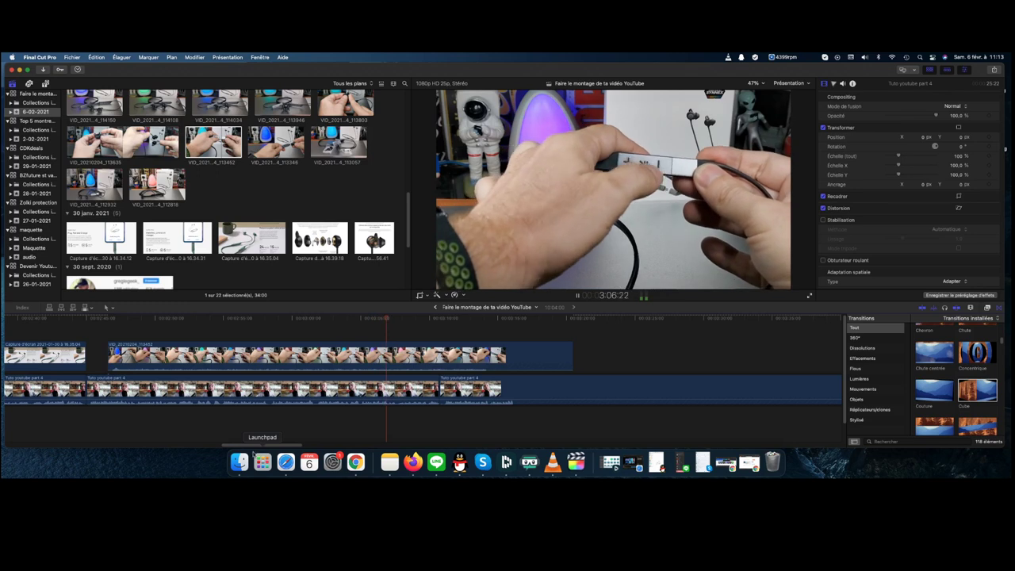
{"action": "scroll", "coordinate": [355, 365], "scroll_direction": "right", "scroll_amount": 5}
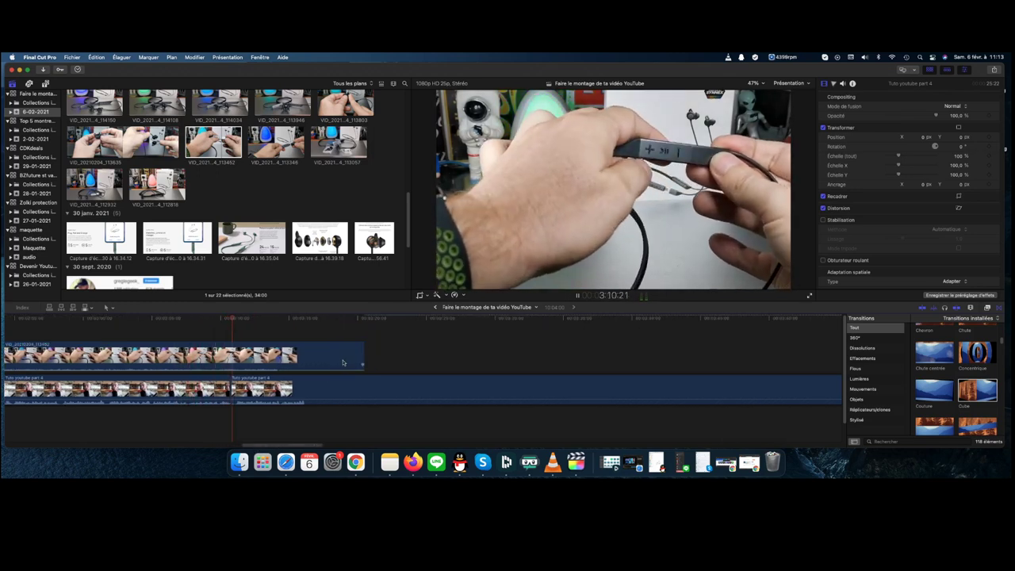
{"action": "key", "text": "space"}
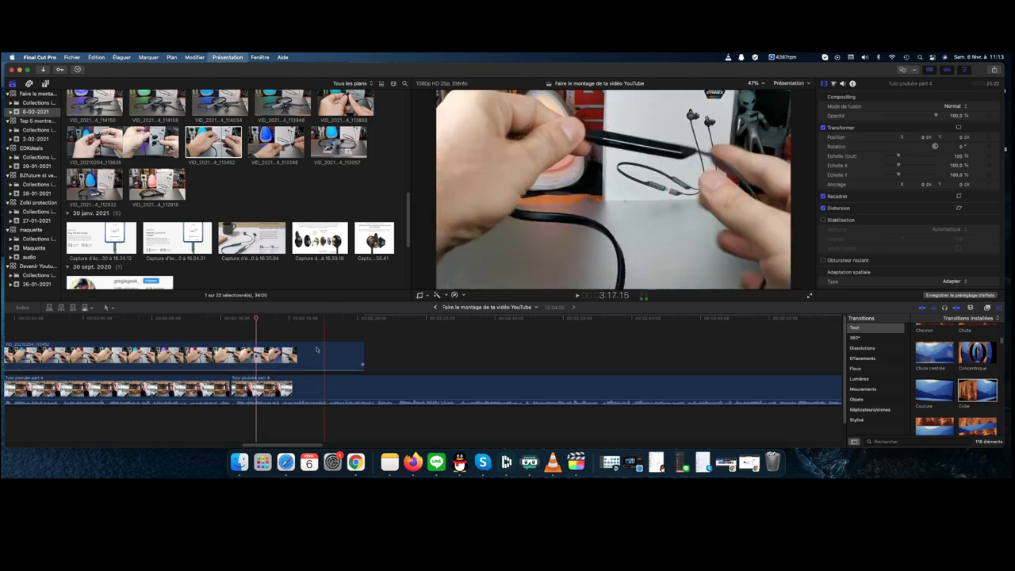
Split VID_20210204_113452 at the talking-head cut below it and delete the part after the split
{"action": "left_click", "coordinate": [364, 355]}
{"action": "mouse_move", "coordinate": [363, 355]}
{"action": "left_mouse_down"}
{"action": "mouse_move", "coordinate": [229, 355]}
{"action": "mouse_move", "coordinate": [375, 360]}
{"action": "left_mouse_up"}
{"action": "key", "text": "b"}
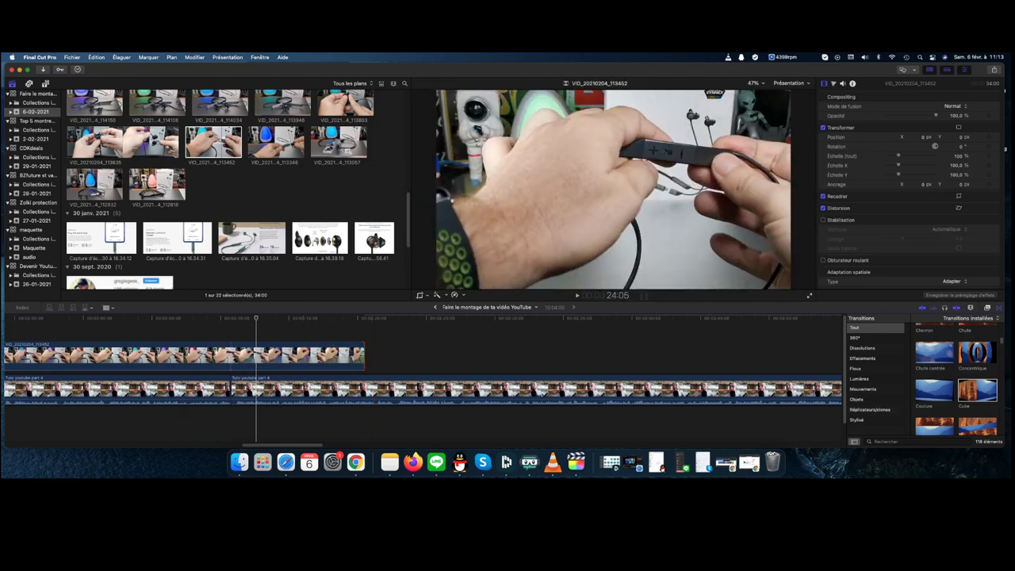
{"action": "left_click", "coordinate": [230, 359]}
{"action": "left_click", "coordinate": [238, 356]}
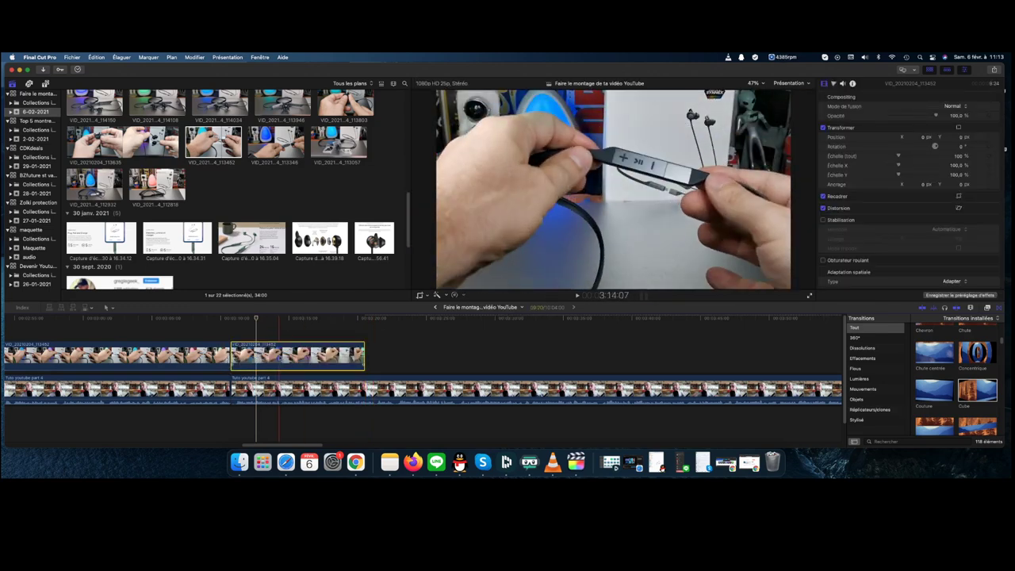
{"action": "key", "text": "Delete"}
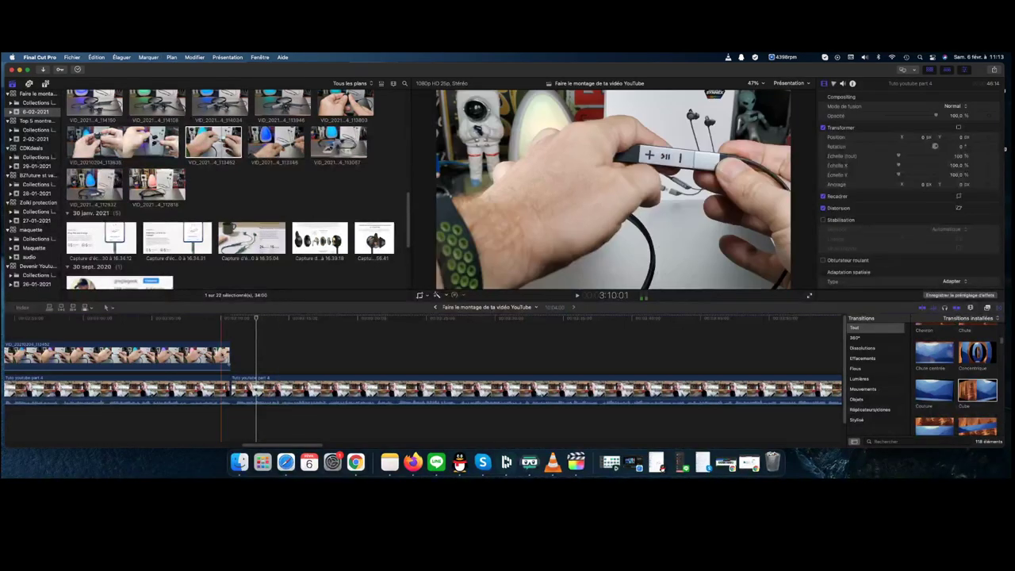
Extend the end of VID_20210204_113452 back to 3:20:14
{"action": "left_click_drag", "start_coordinate": [230, 355], "coordinate": [449, 358]}
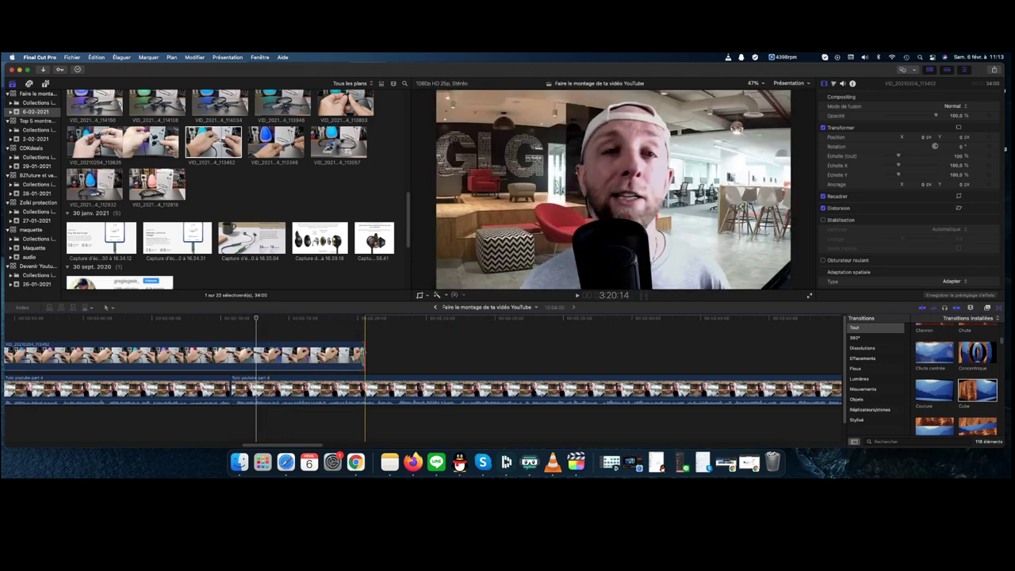
{"action": "mouse_move", "coordinate": [363, 355]}
{"action": "left_mouse_down"}
{"action": "mouse_move", "coordinate": [230, 356]}
{"action": "mouse_move", "coordinate": [364, 356]}
{"action": "left_mouse_up"}
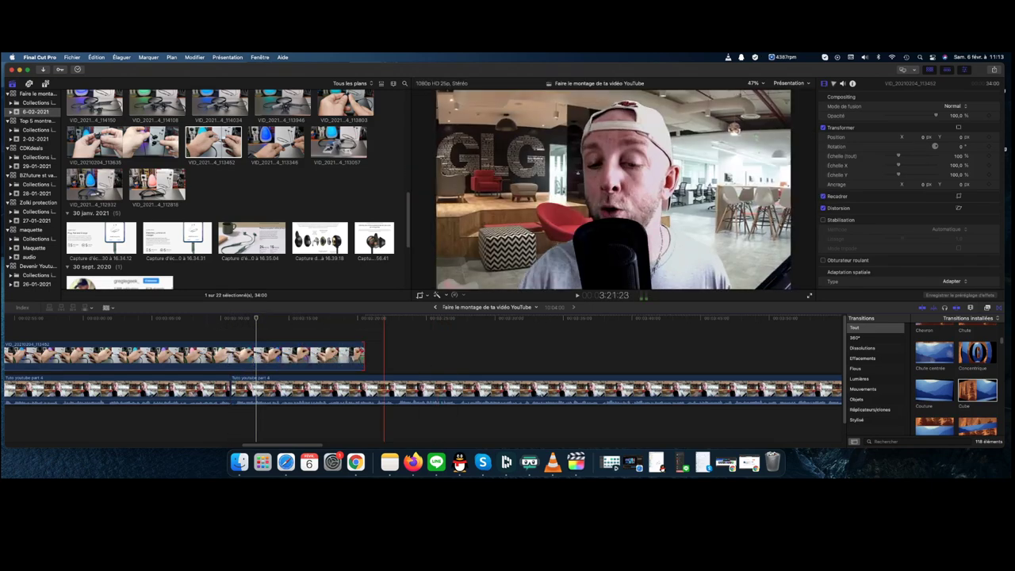
Split VID_20210204_113452 at the talking-head cut below it and delete the part after the split
{"action": "key", "text": "super+b"}
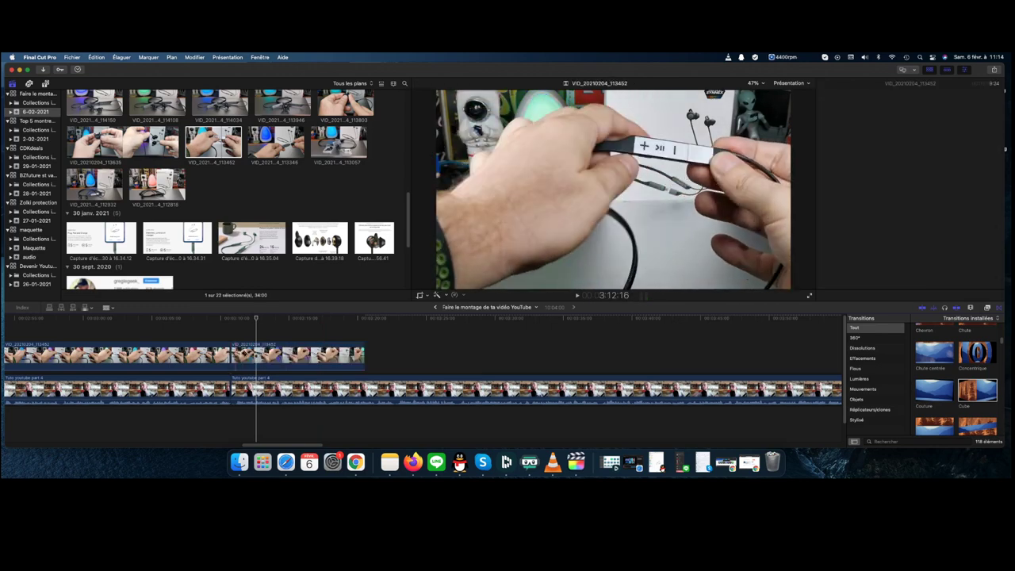
{"action": "left_click", "coordinate": [297, 355]}
{"action": "key", "text": "BackSpace"}
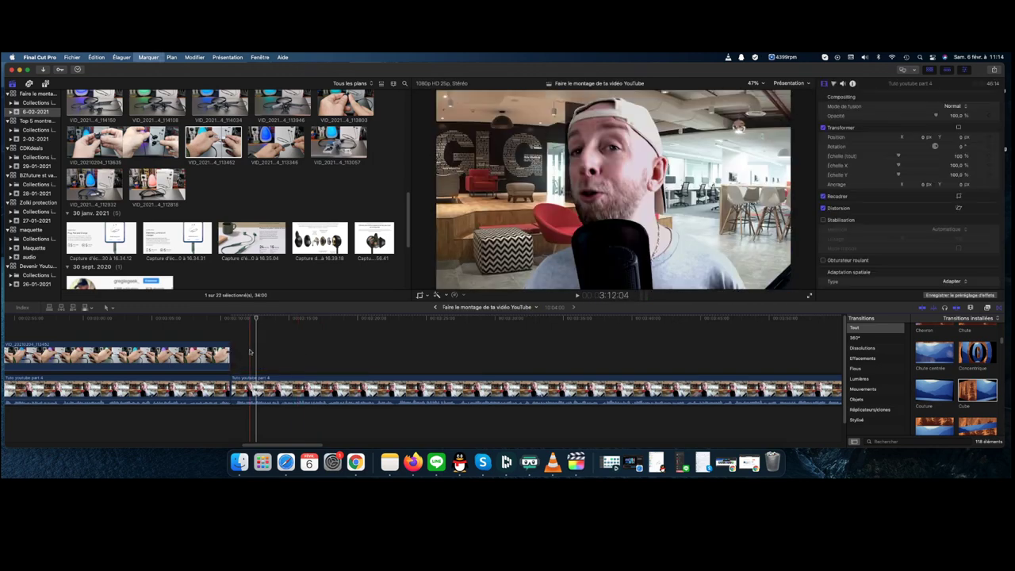
Fine-tune the end of VID_20210204_113452 at the talking-head cut near 3:10 and play across the cut
{"action": "mouse_move", "coordinate": [230, 354]}
{"action": "left_mouse_down"}
{"action": "mouse_move", "coordinate": [256, 350]}
{"action": "mouse_move", "coordinate": [230, 356]}
{"action": "left_mouse_up"}
{"action": "left_click", "coordinate": [219, 318]}
{"action": "key", "text": "space"}
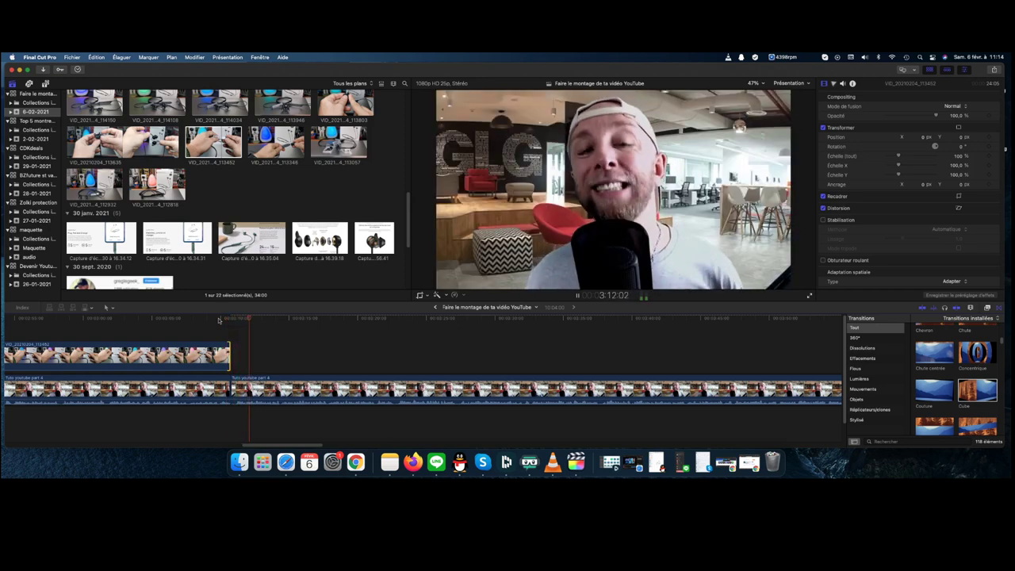
{"action": "key", "text": "space"}
{"action": "left_click_drag", "start_coordinate": [230, 355], "coordinate": [226, 330]}
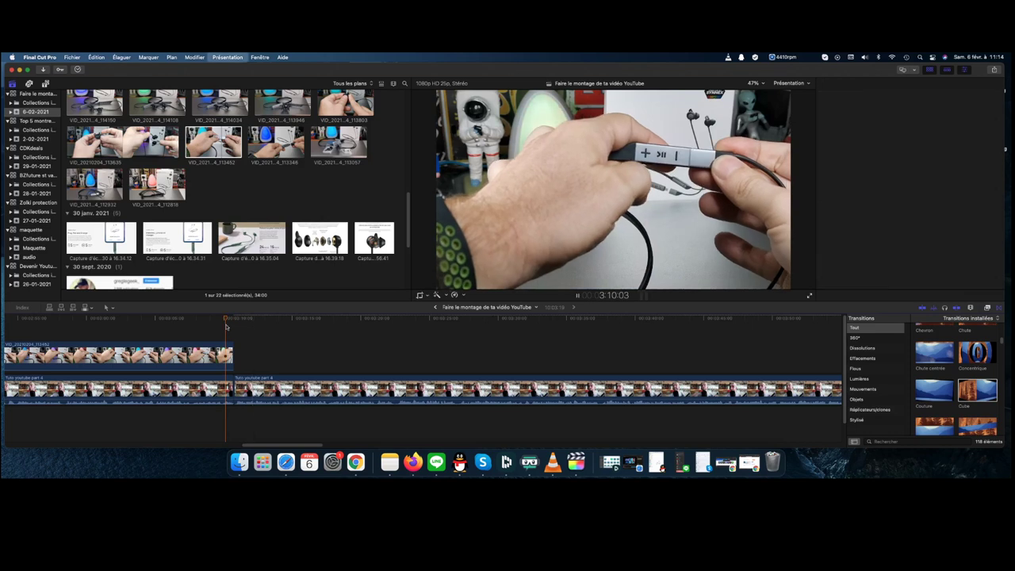
{"action": "key", "text": "space"}
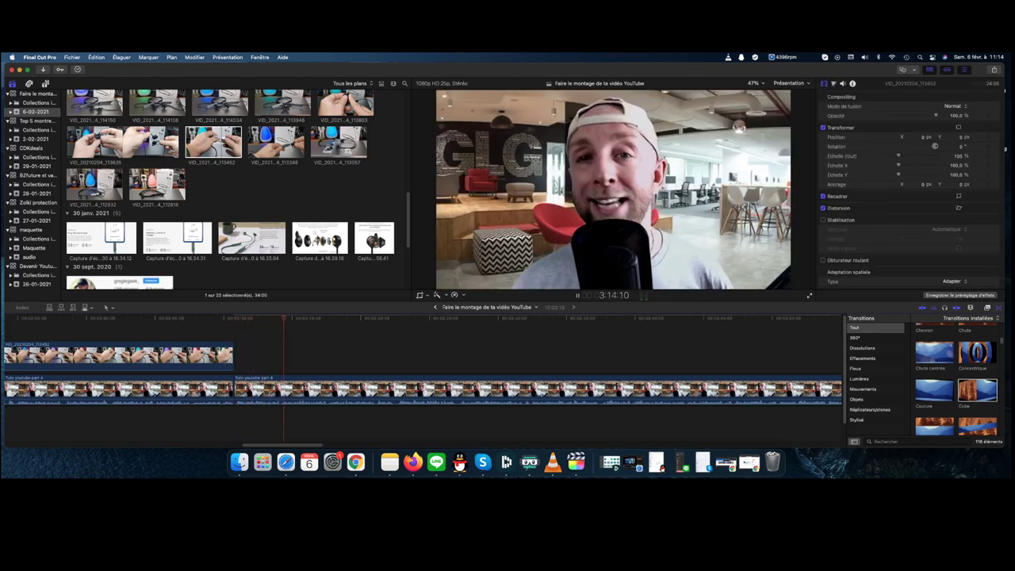
Place VID_20210204_113635 above the talking-head footage from about 3:11:20 and play it against the narration to about 3:26
{"action": "left_click_drag", "start_coordinate": [142, 141], "coordinate": [249, 360]}
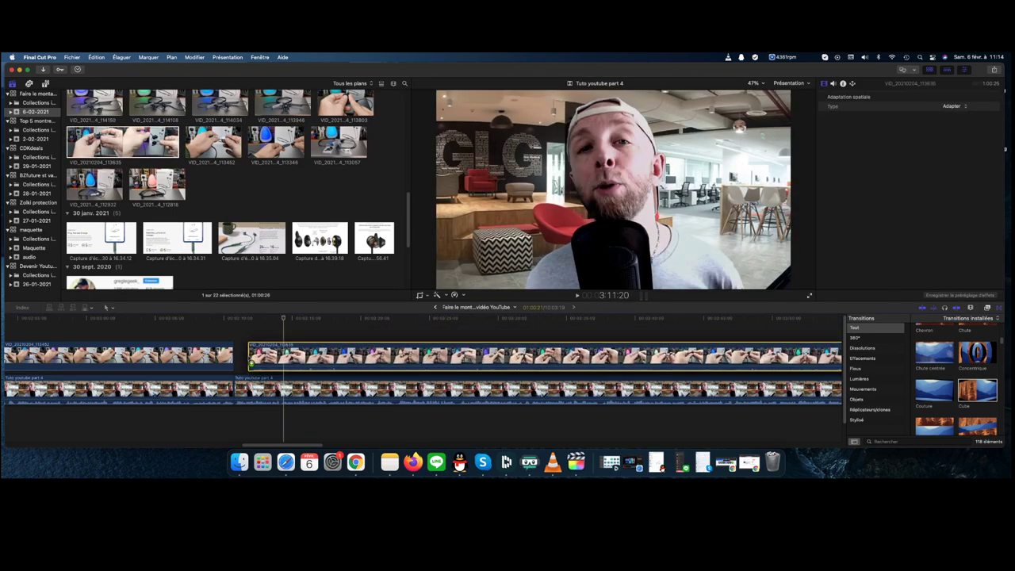
{"action": "left_click", "coordinate": [242, 328]}
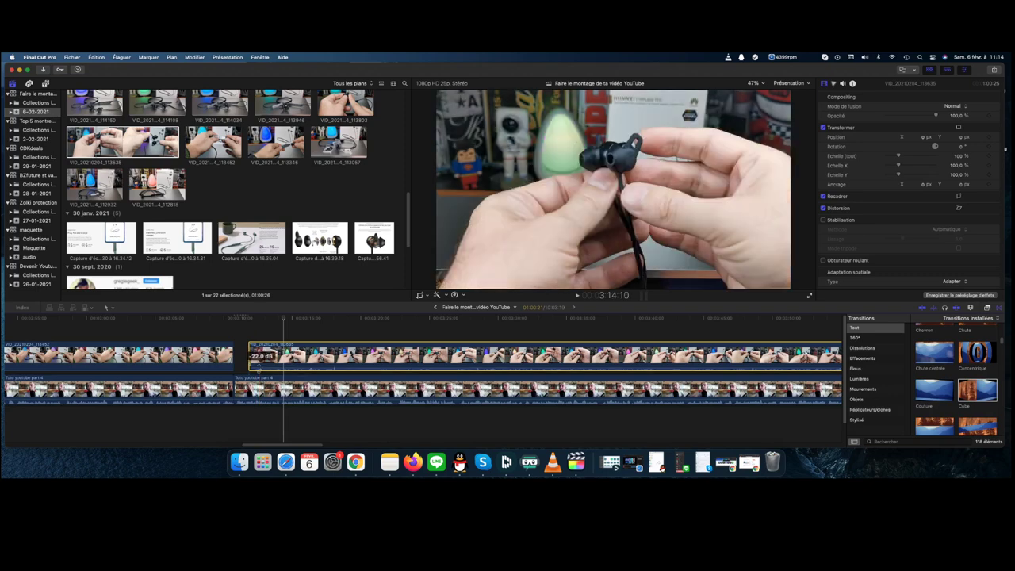
{"action": "key", "text": "space"}
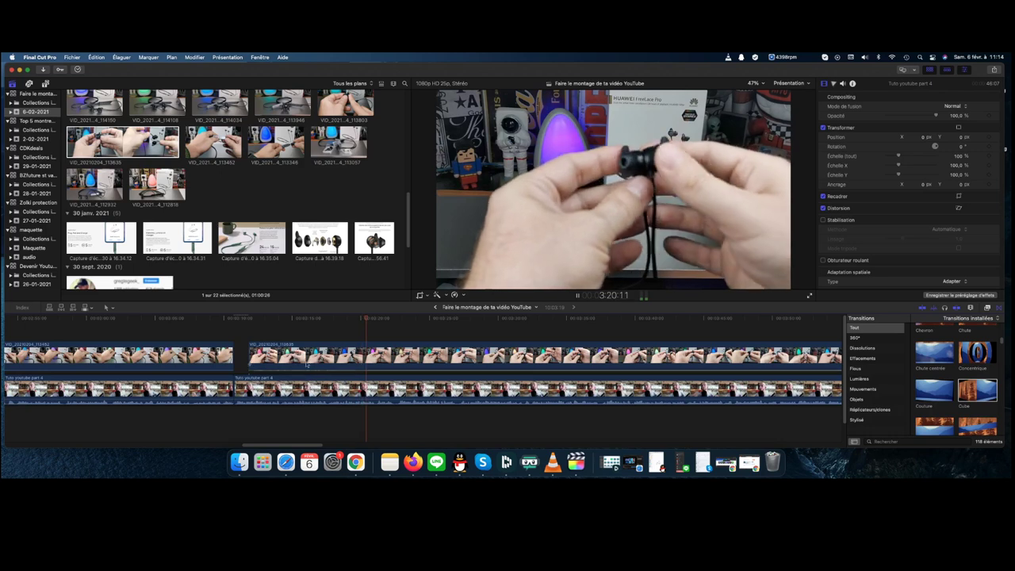
{"action": "scroll", "coordinate": [336, 431], "scroll_direction": "down", "scroll_amount": 1}
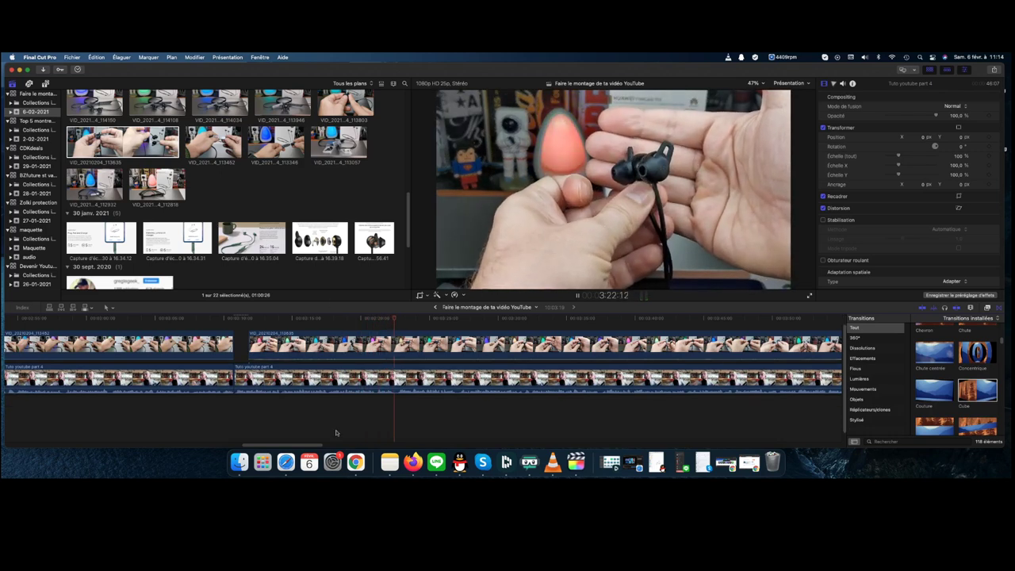
{"action": "scroll", "coordinate": [349, 343], "scroll_direction": "right", "scroll_amount": 5}
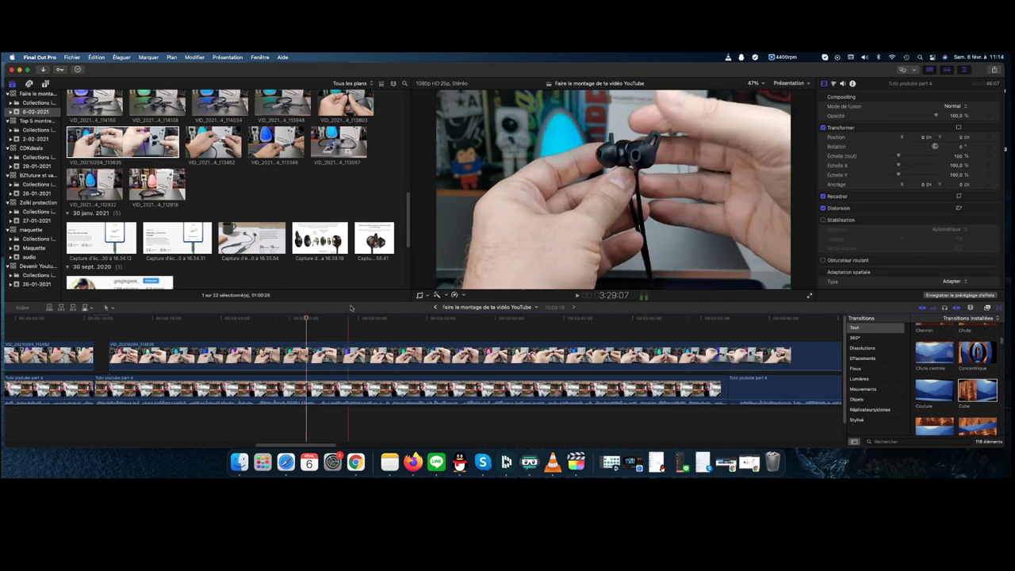
Place the exploded earbud screenshot, Capture d'écran 2021-01-30 à 16.39.18, above VID_20210204_113635 at about 3:26 and end it near 3:35
{"action": "left_click", "coordinate": [315, 237]}
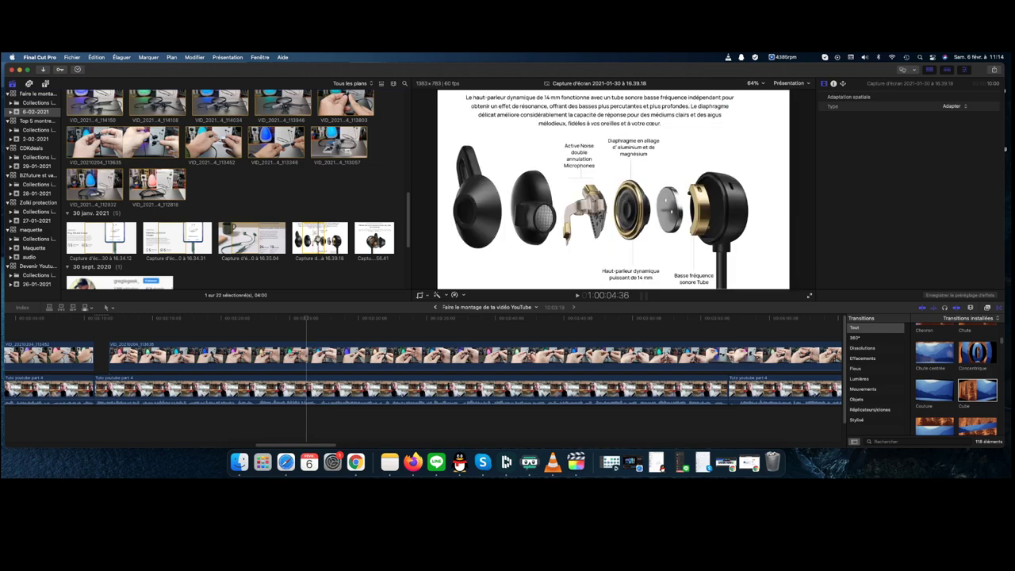
{"action": "left_click_drag", "start_coordinate": [321, 260], "coordinate": [430, 346]}
{"action": "key", "text": "space"}
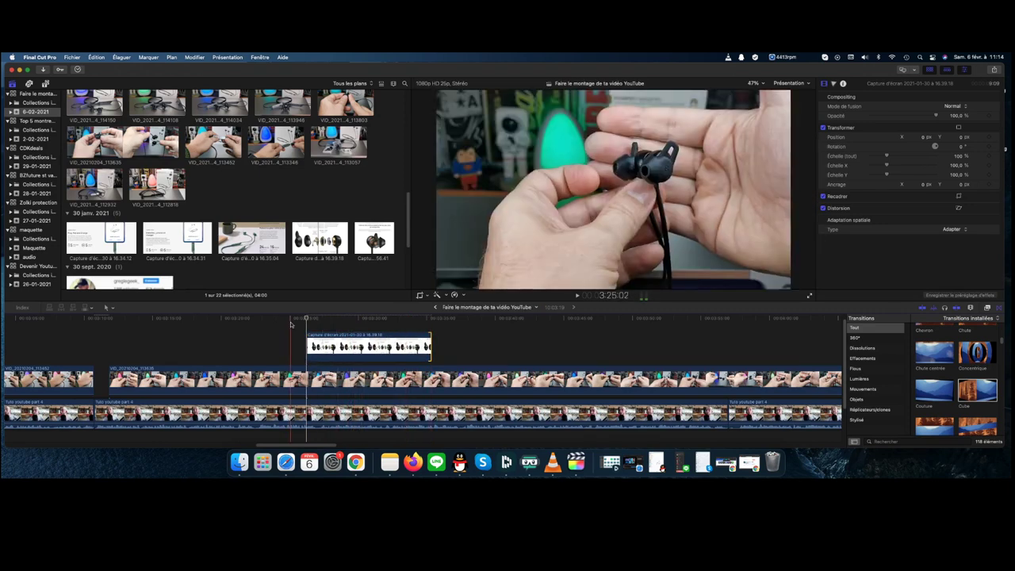
{"action": "key", "text": "space"}
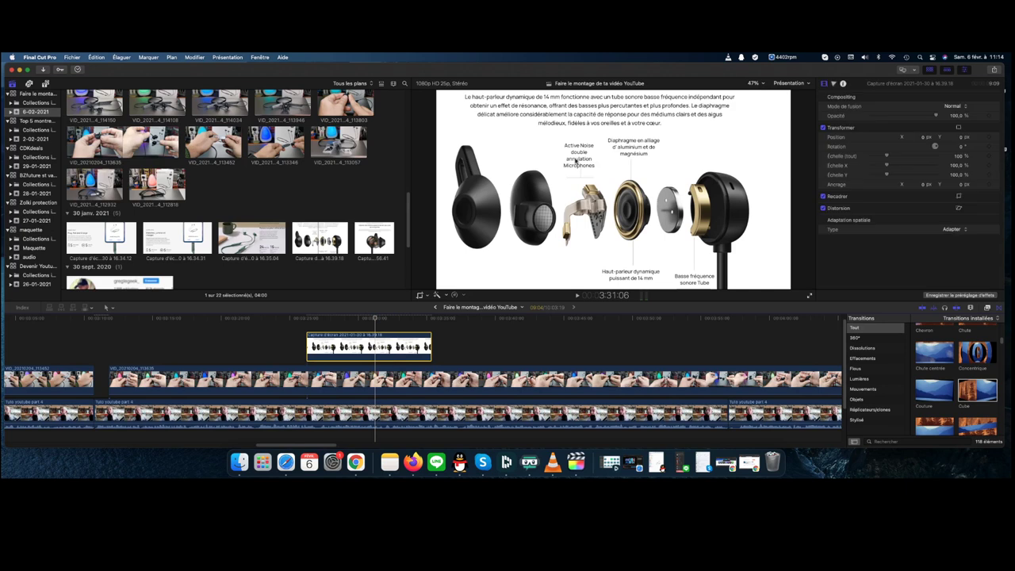
Apply a Ken Burns zoom with its default frames to the exploded earbud screenshot and play the section through
{"action": "right_click", "coordinate": [575, 160]}
{"action": "left_click", "coordinate": [591, 173]}
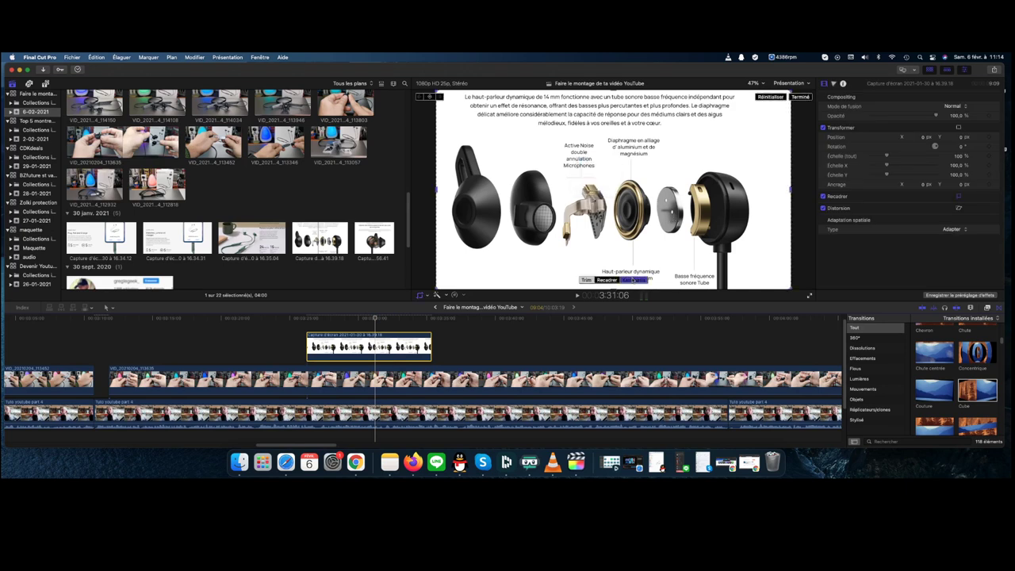
{"action": "left_click", "coordinate": [632, 280]}
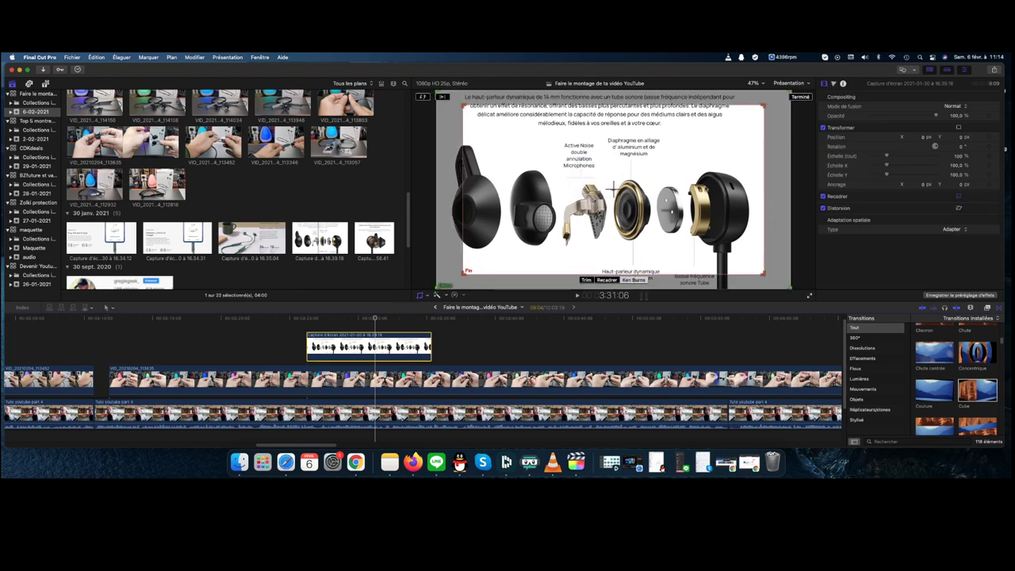
{"action": "left_click", "coordinate": [808, 97]}
{"action": "key", "text": "space"}
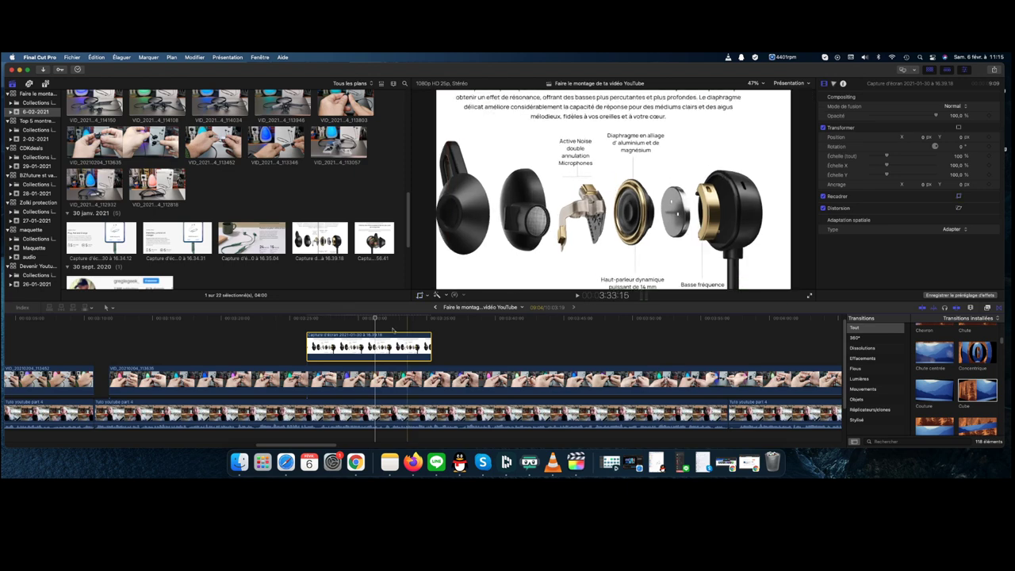
{"action": "left_click", "coordinate": [298, 318]}
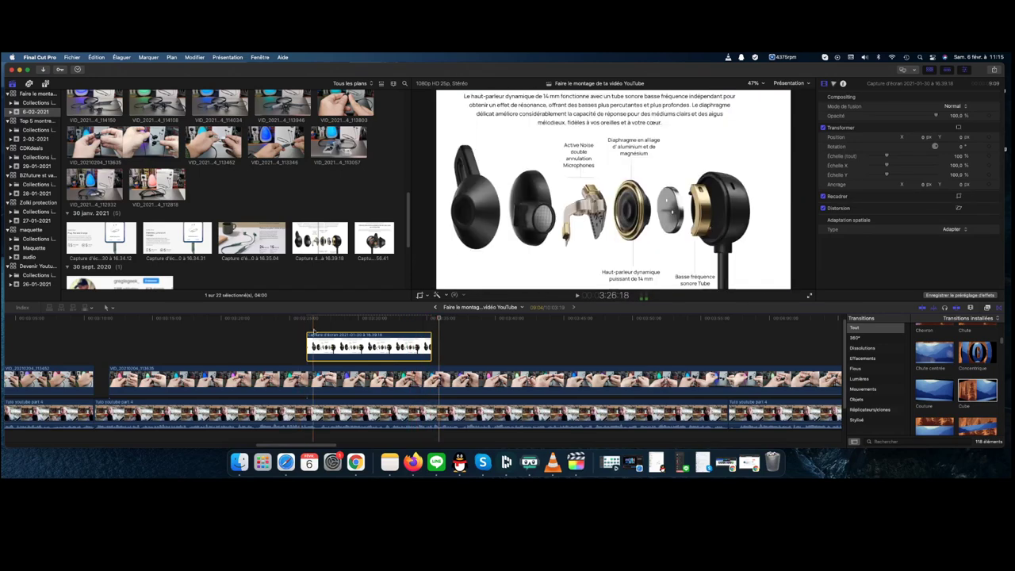
Split VID_20210204_113635 at the start of the exploded earbud screenshot and trim the second part to begin where the screenshot ends
{"action": "key", "text": "b"}
{"action": "left_click", "coordinate": [308, 377]}
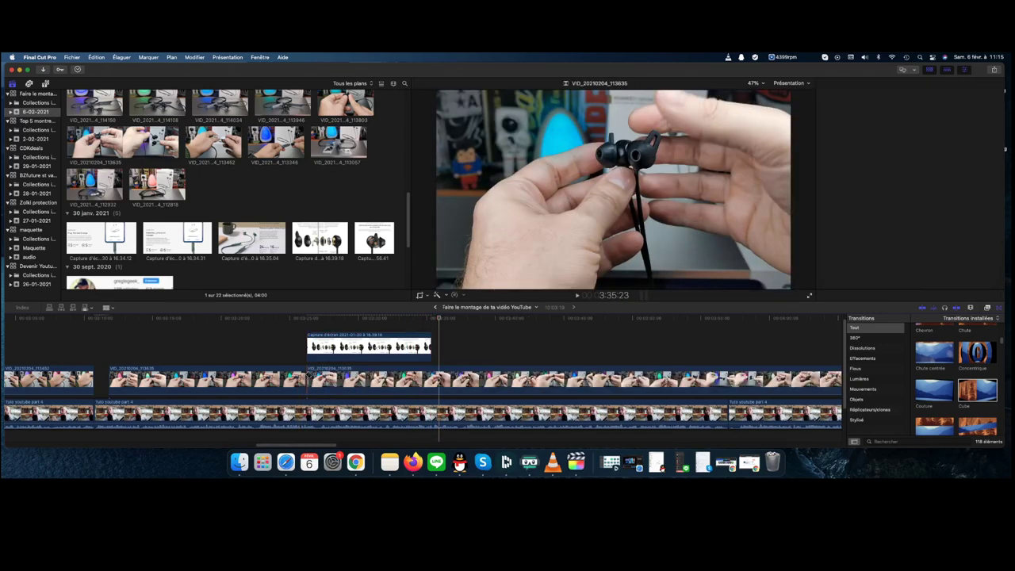
{"action": "left_click_drag", "start_coordinate": [307, 379], "coordinate": [433, 377]}
{"action": "key", "text": "space"}
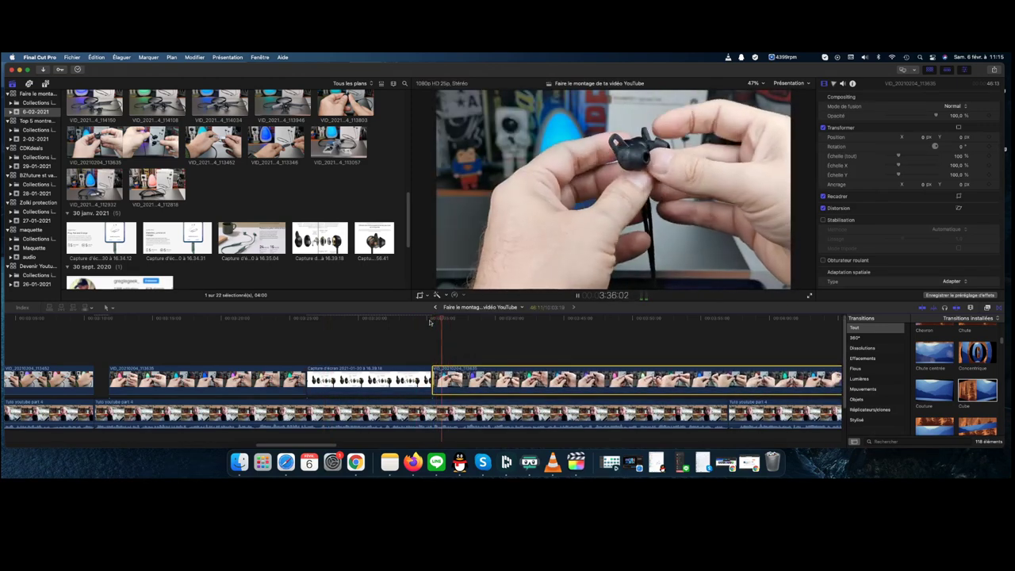
Play VID_20210204_113635 against the narration beyond 3:36 and preview the noise-cancelling earbud screenshot in the browser
{"action": "scroll", "coordinate": [317, 445], "scroll_direction": "right", "scroll_amount": 10}
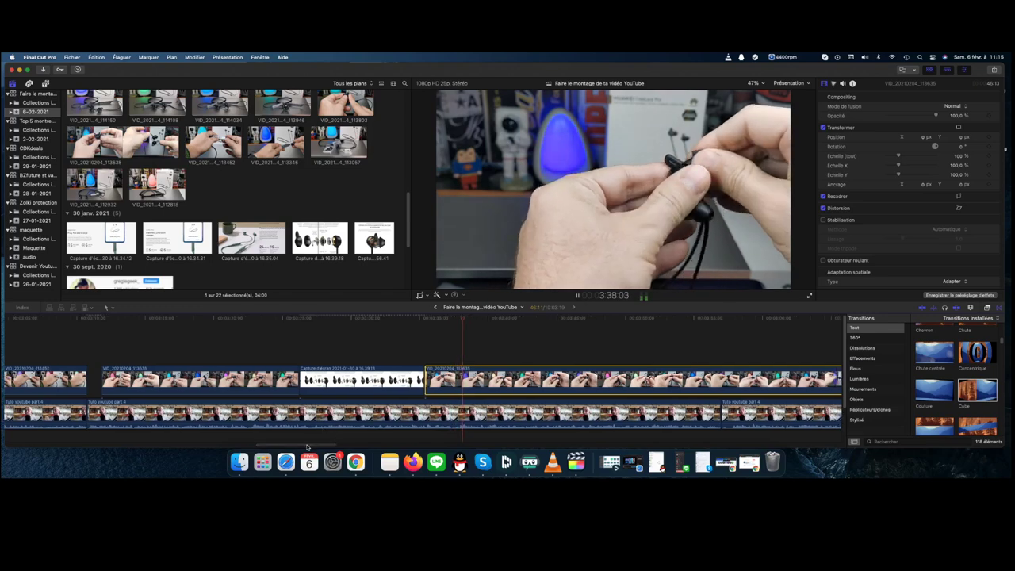
{"action": "scroll", "coordinate": [392, 314], "scroll_direction": "down", "scroll_amount": 3}
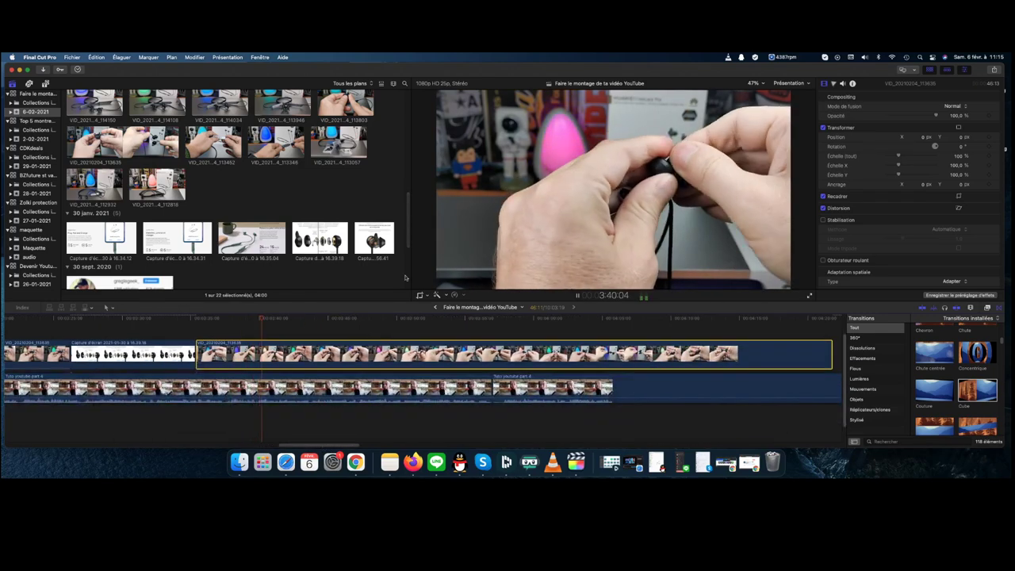
{"action": "key", "text": "space"}
{"action": "left_click", "coordinate": [373, 237]}
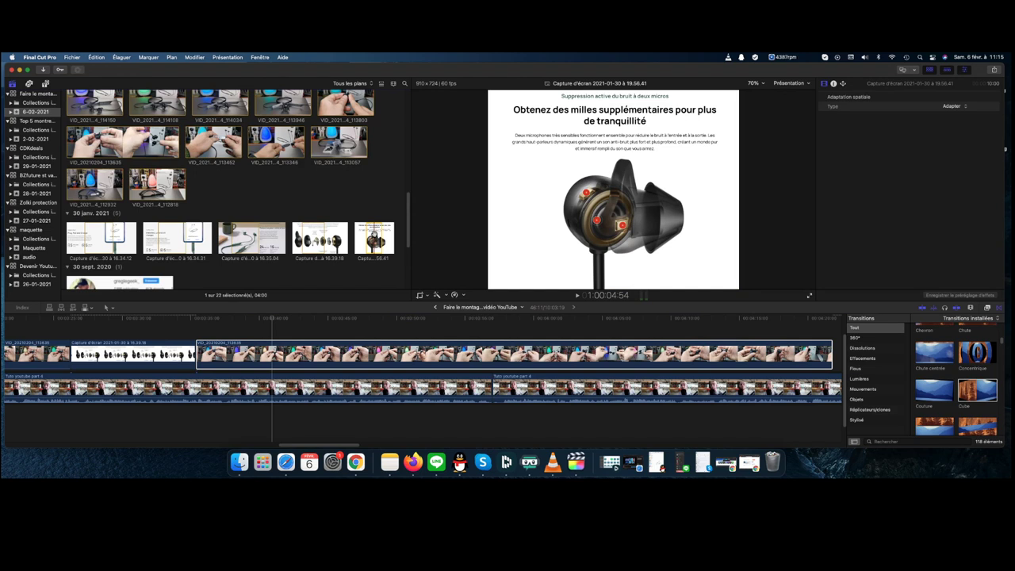
{"action": "left_click", "coordinate": [273, 320]}
{"action": "key", "text": "space"}
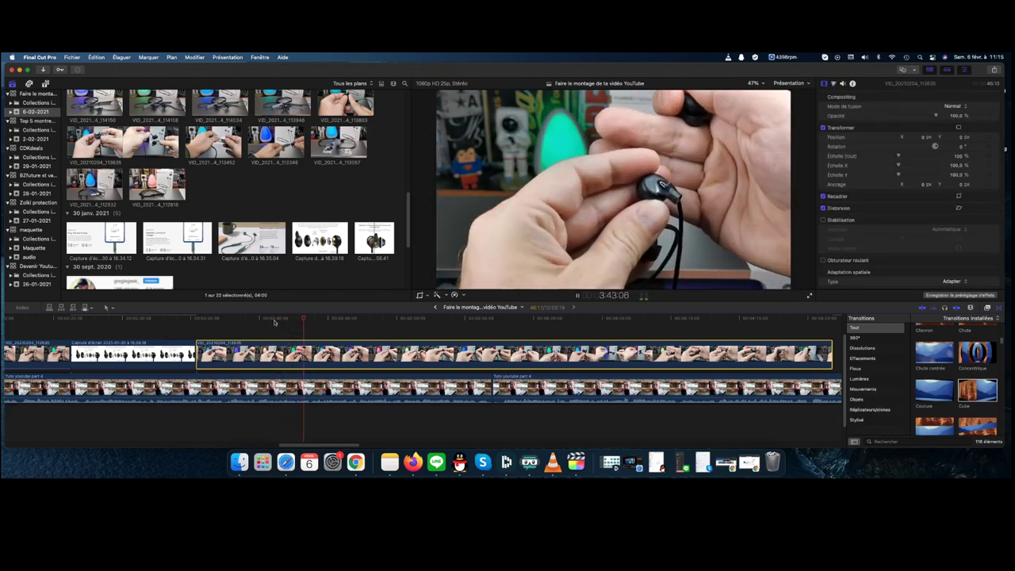
{"action": "scroll", "coordinate": [300, 373], "scroll_direction": "down", "scroll_amount": 1}
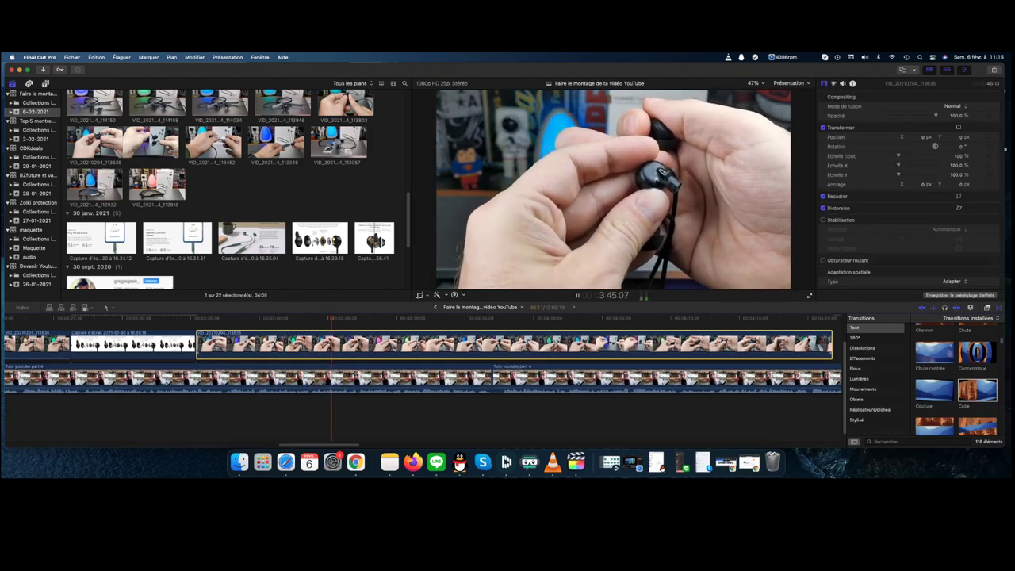
Shorten the connected clip VID_20210204_113635 so it ends at the cut between the Tuto youtube part 4 segments near 3:57
{"action": "scroll", "coordinate": [307, 406], "scroll_direction": "up", "scroll_amount": 1}
{"action": "left_click_drag", "start_coordinate": [310, 447], "coordinate": [317, 449]}
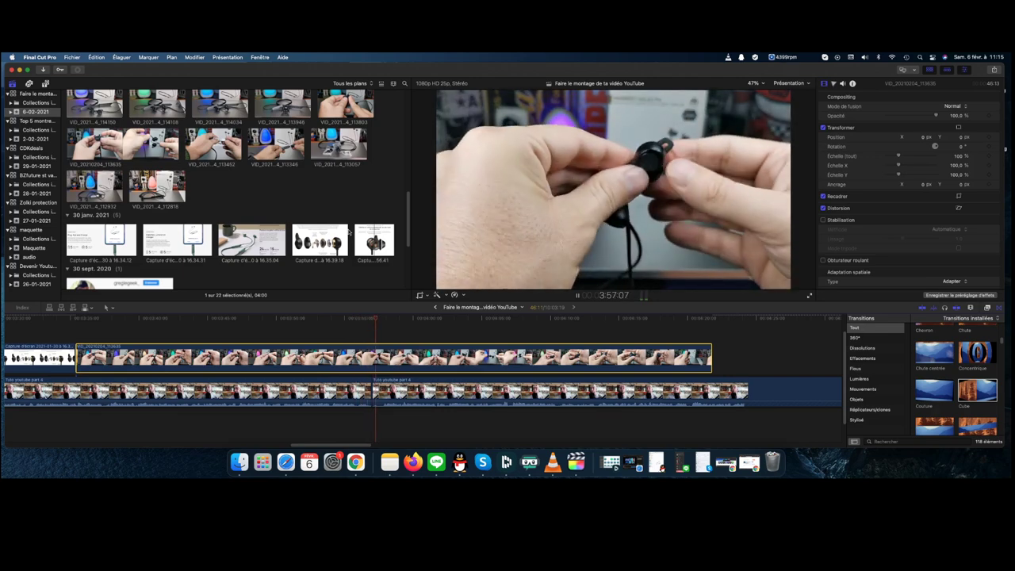
{"action": "key", "text": "space"}
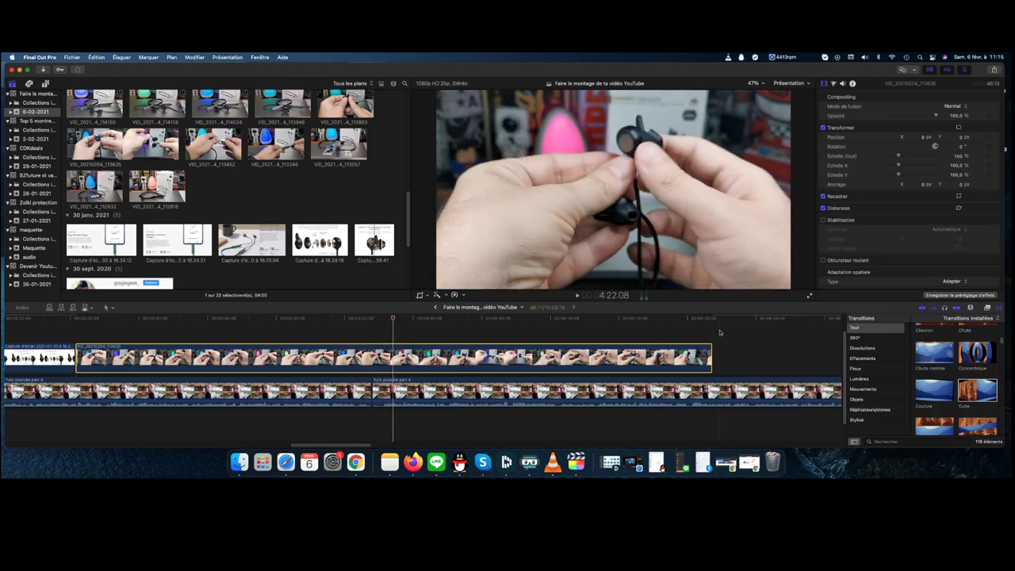
{"action": "left_click_drag", "start_coordinate": [711, 359], "coordinate": [382, 358]}
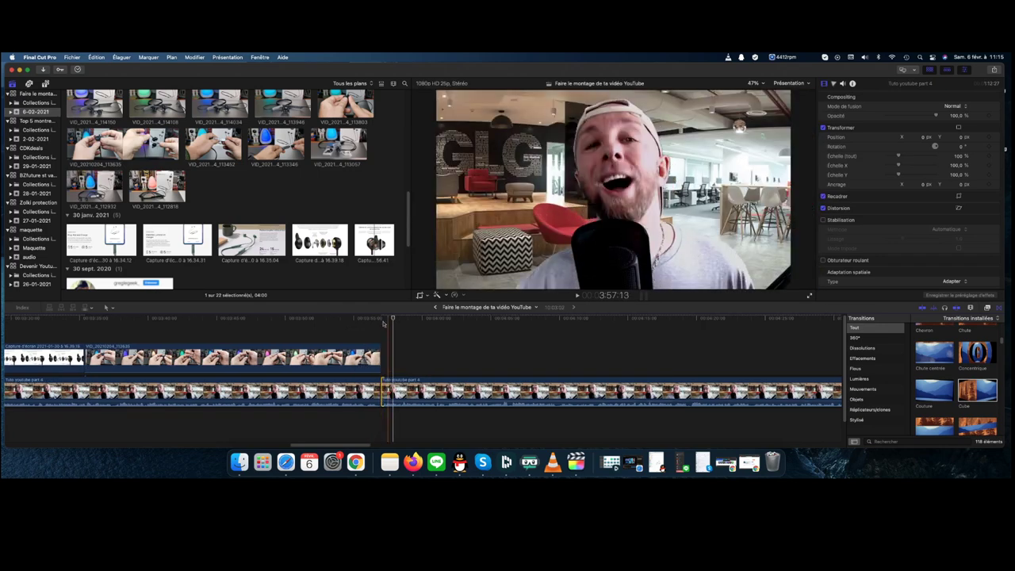
Connect clip VID_20210204_113803 above the Tuto youtube part 4 segment near 3:58 and play back the result
{"action": "left_click", "coordinate": [374, 318]}
{"action": "key", "text": "space"}
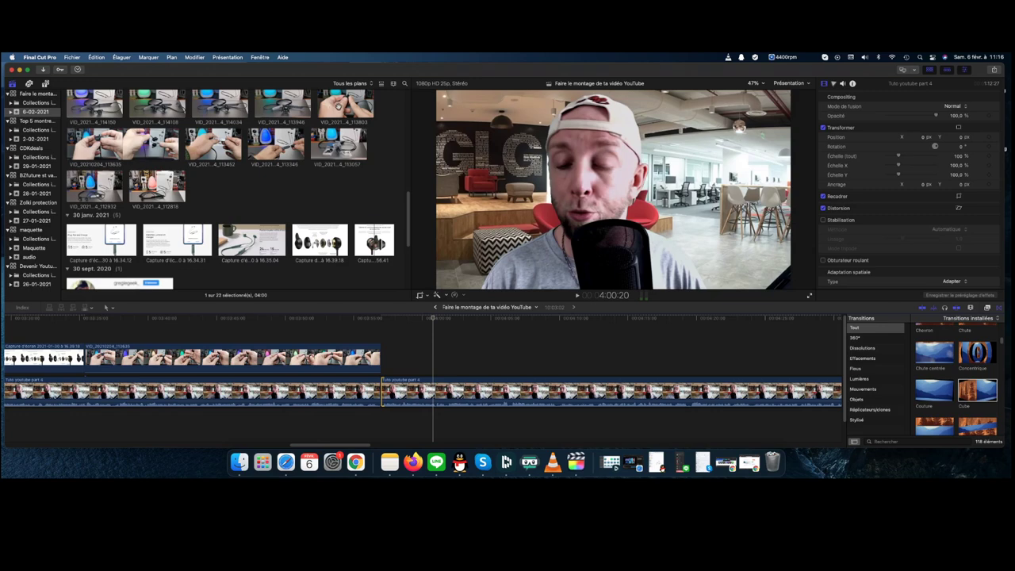
{"action": "left_click_drag", "start_coordinate": [346, 107], "coordinate": [402, 363]}
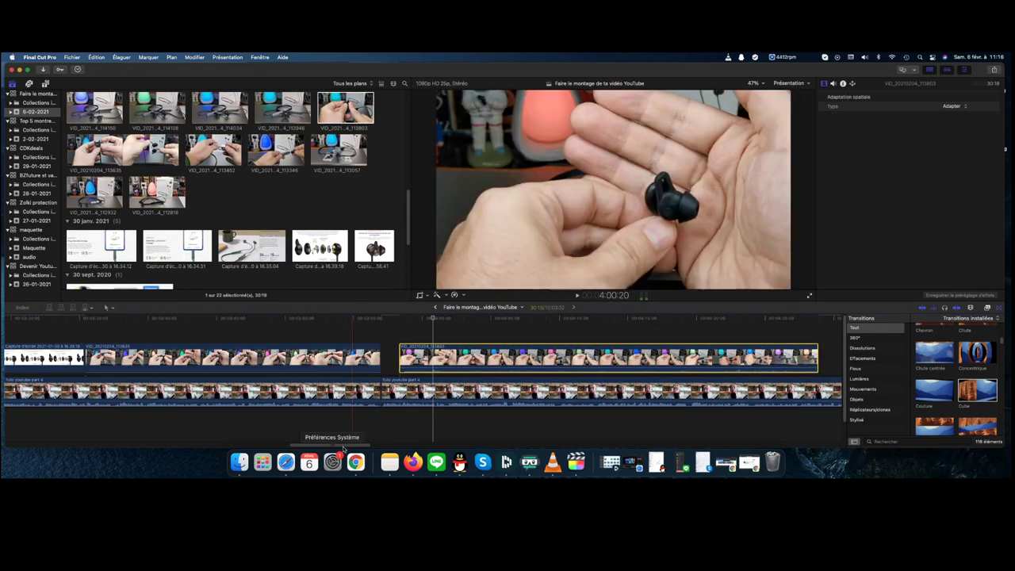
{"action": "left_click_drag", "start_coordinate": [343, 445], "coordinate": [318, 446]}
{"action": "left_click", "coordinate": [533, 392]}
{"action": "key", "text": "space"}
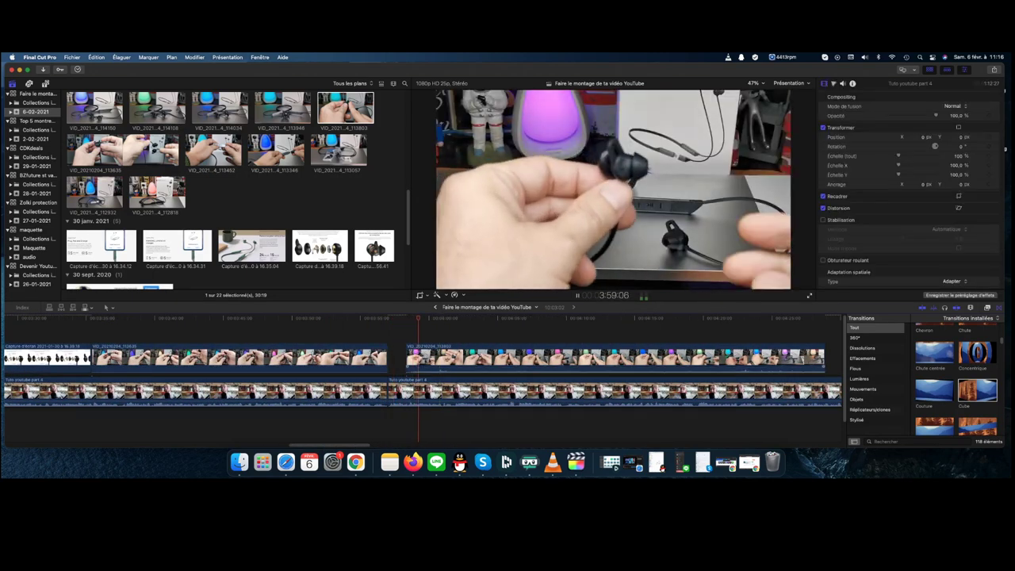
{"action": "key", "text": "space"}
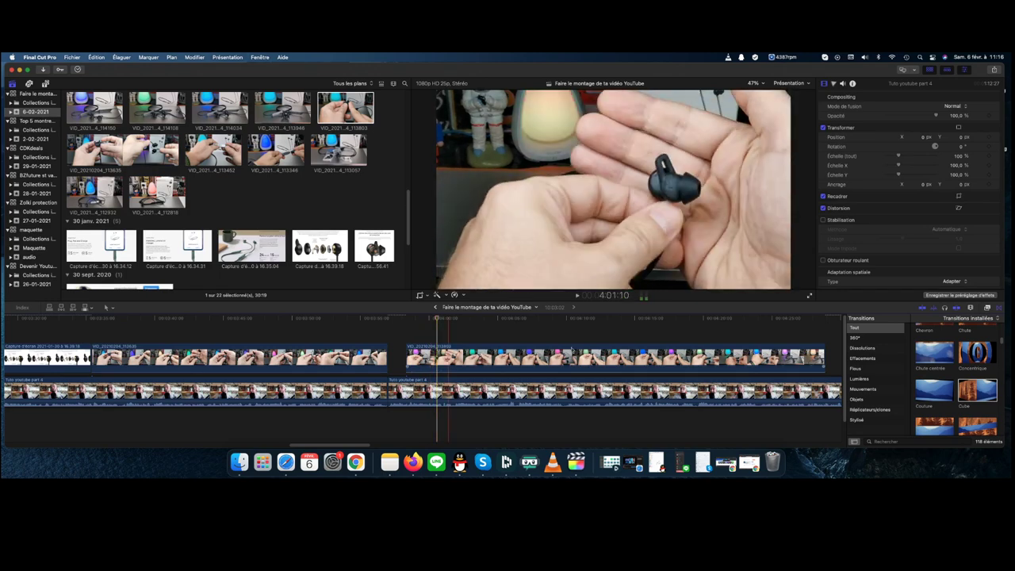
Connect the earbud cutaway screenshot before VID_20210204_113803, extend it to about 14:20, and butt the video clip against its end
{"action": "left_click_drag", "start_coordinate": [447, 351], "coordinate": [575, 350]}
{"action": "left_click", "coordinate": [371, 248]}
{"action": "key", "text": "q"}
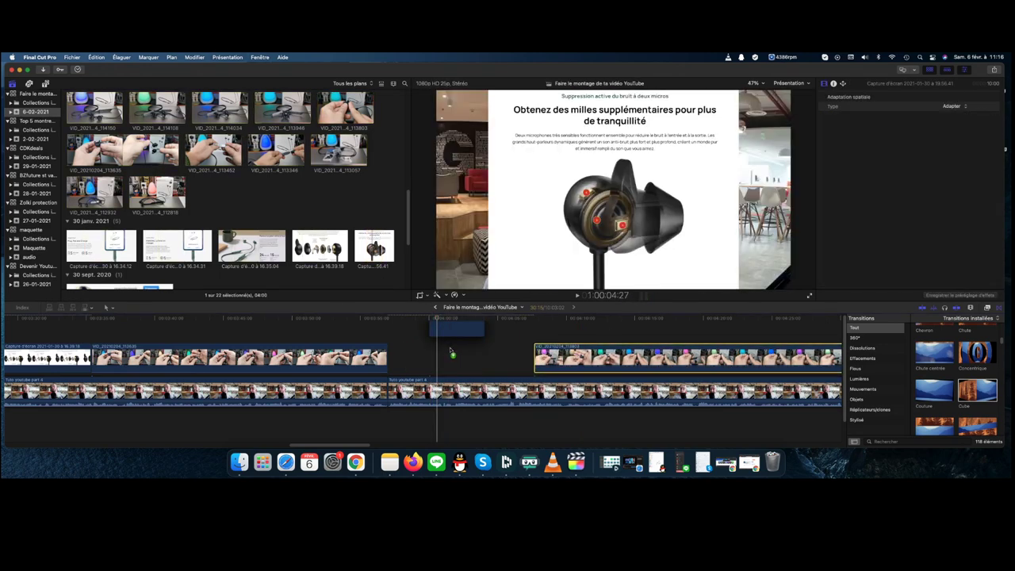
{"action": "left_click_drag", "start_coordinate": [449, 358], "coordinate": [614, 357]}
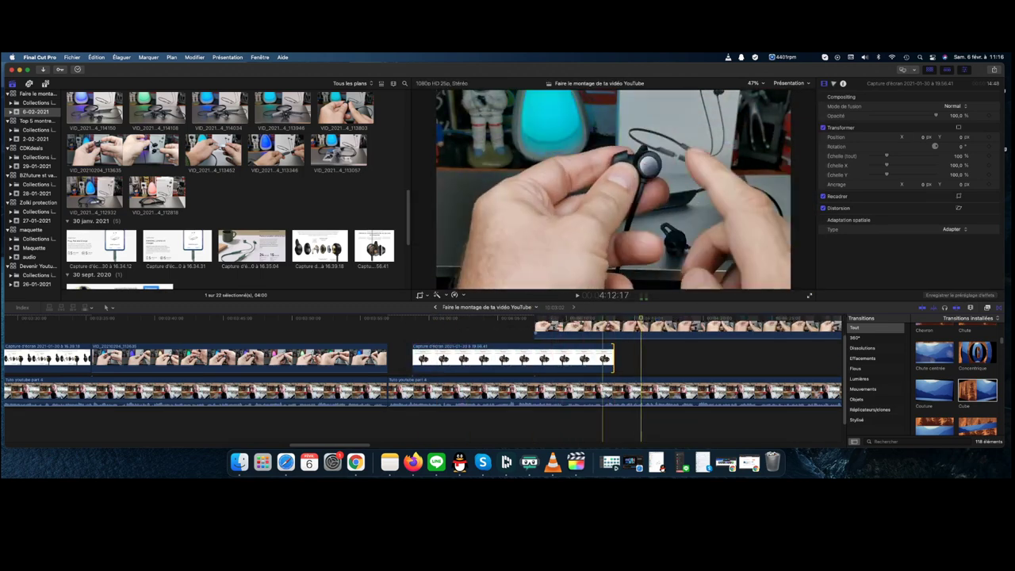
{"action": "left_click_drag", "start_coordinate": [550, 333], "coordinate": [631, 340]}
Apply a Ken Burns crop to the earbud screenshot clip with its start frame moved up over the heading
{"action": "left_click", "coordinate": [545, 357]}
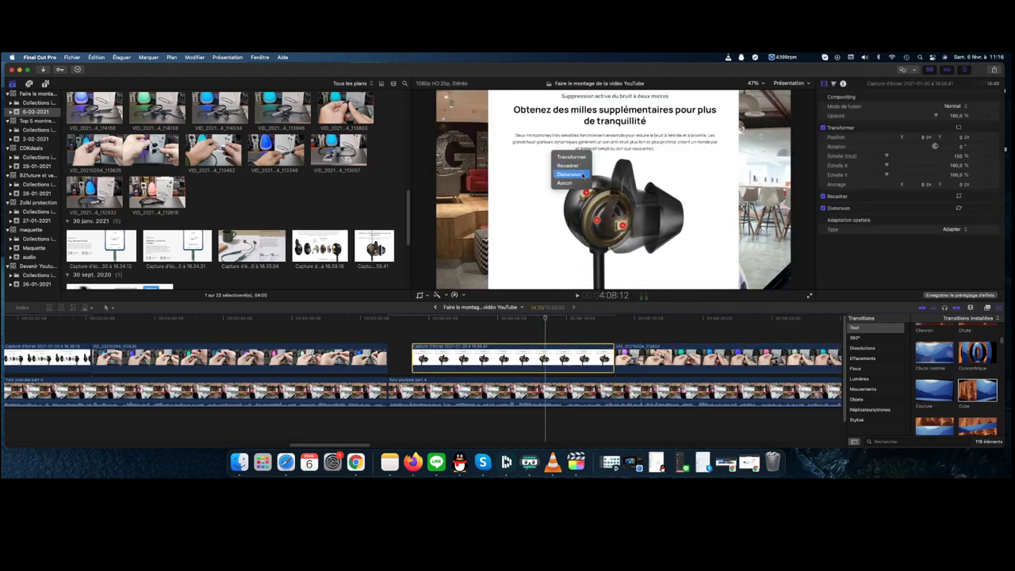
{"action": "left_click", "coordinate": [568, 165]}
{"action": "left_click", "coordinate": [634, 280]}
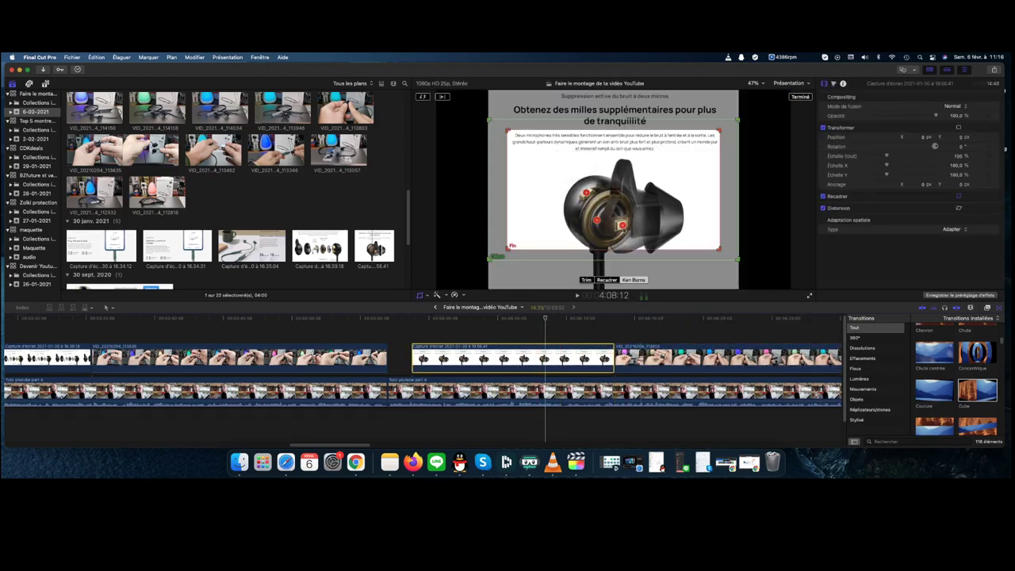
{"action": "left_click_drag", "start_coordinate": [603, 123], "coordinate": [607, 98]}
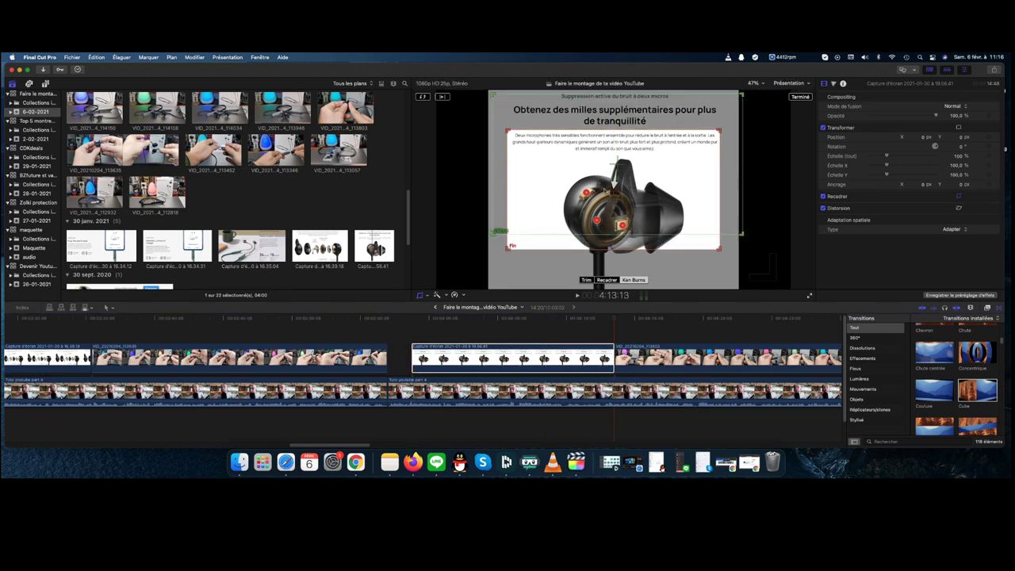
{"action": "mouse_move", "coordinate": [606, 196]}
{"action": "left_mouse_down"}
{"action": "mouse_move", "coordinate": [606, 204]}
{"action": "mouse_move", "coordinate": [608, 196]}
{"action": "left_mouse_up"}
{"action": "left_click", "coordinate": [794, 99]}
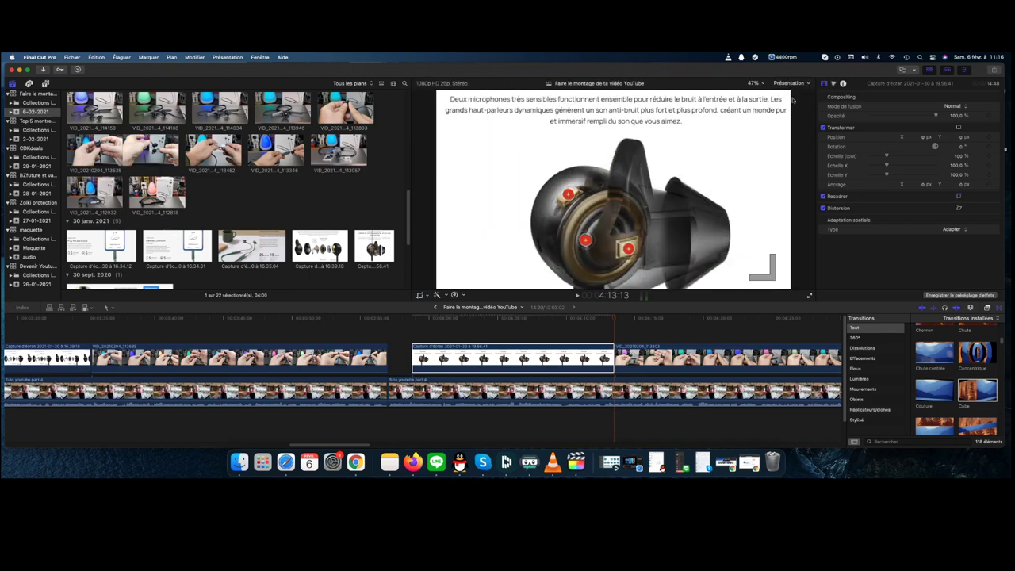
Play back the Ken Burns move on the earbud screenshot clip from just before its start
{"action": "left_click", "coordinate": [398, 323]}
{"action": "key", "text": "space"}
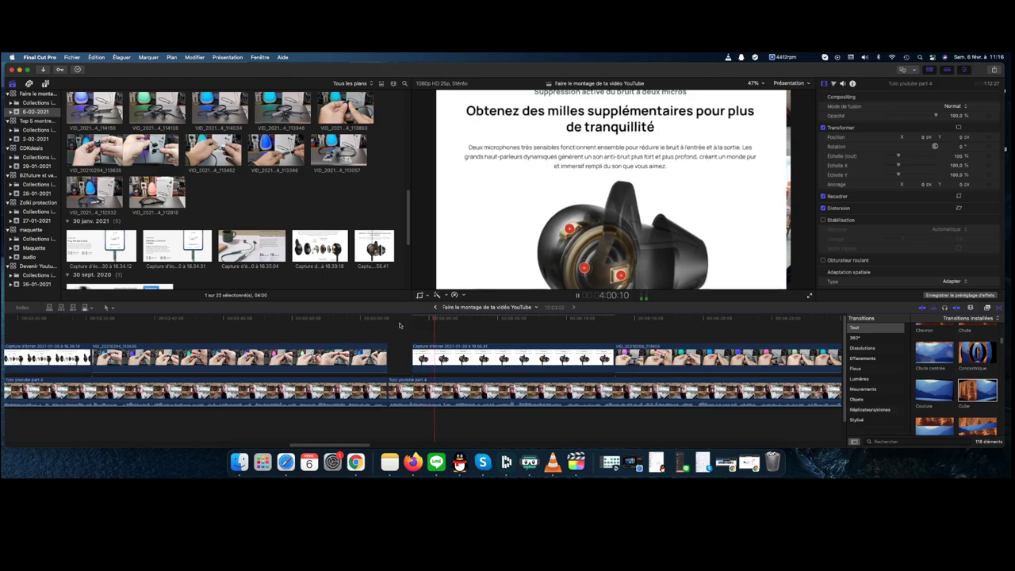
{"action": "left_click", "coordinate": [573, 353]}
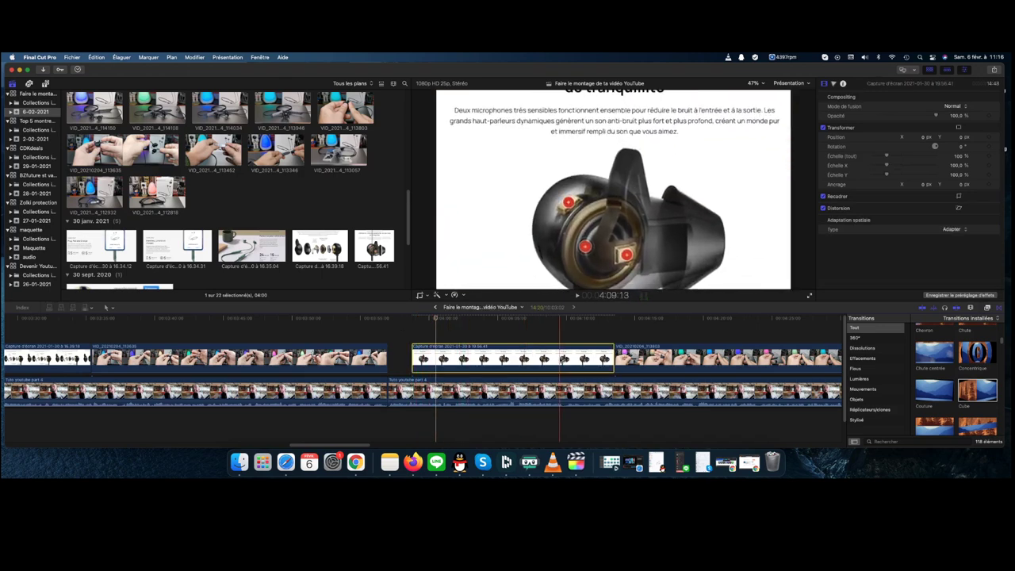
{"action": "key", "text": "space"}
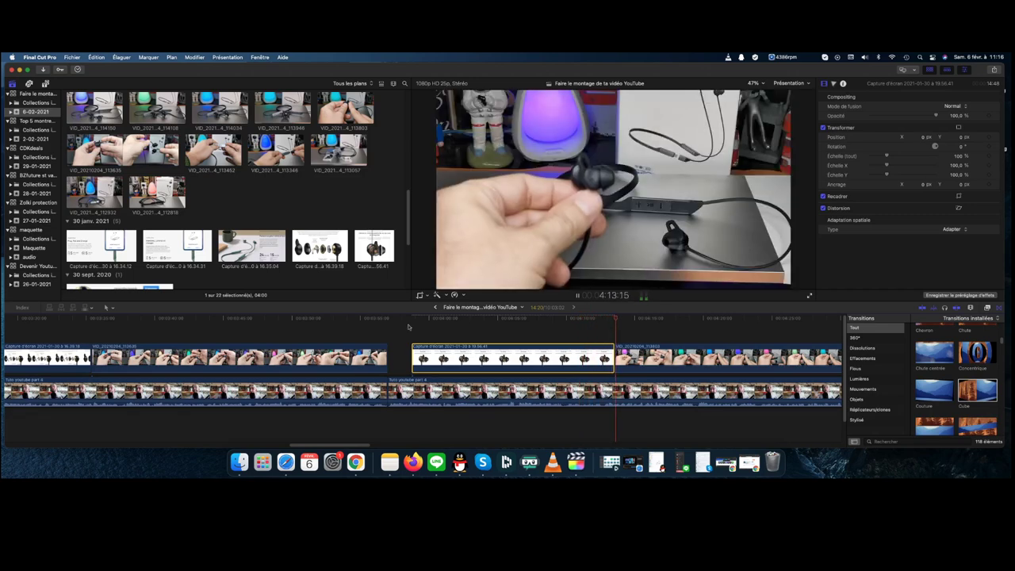
Review the following footage and trim the start of the Tuto youtube part 4 segment near 5:09
{"action": "left_click_drag", "start_coordinate": [343, 445], "coordinate": [373, 447]}
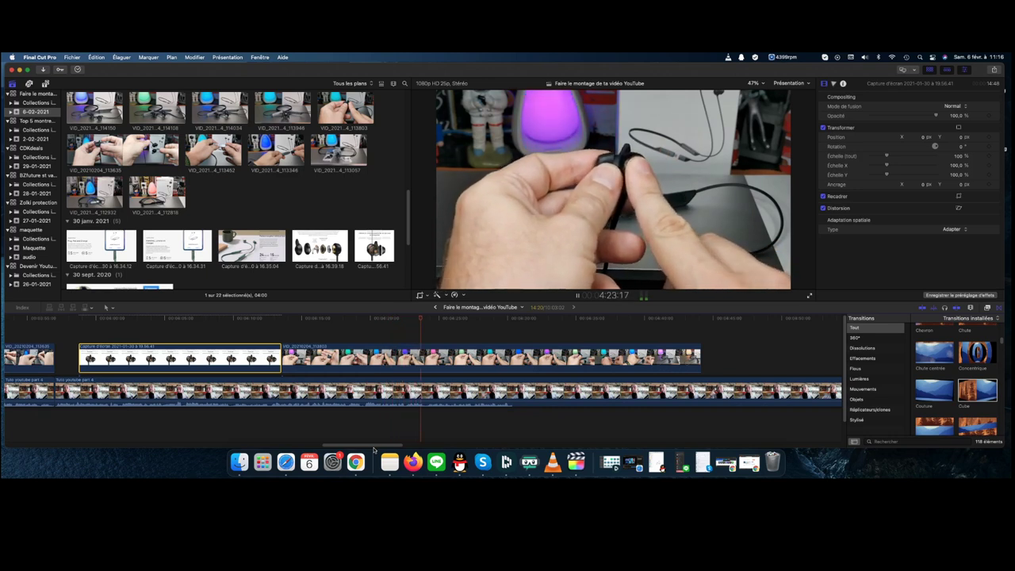
{"action": "scroll", "coordinate": [184, 243], "scroll_direction": "down", "scroll_amount": 5}
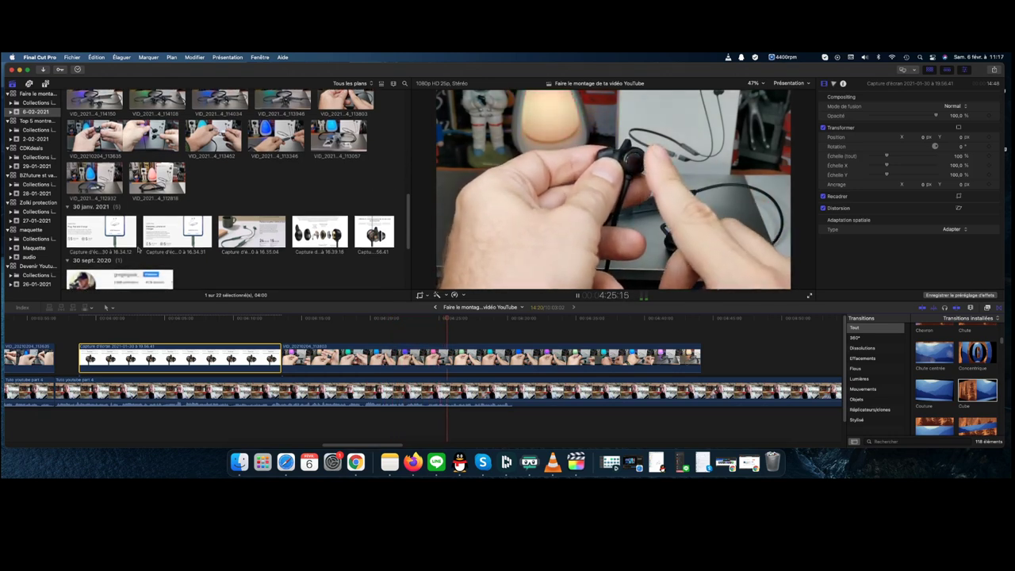
{"action": "scroll", "coordinate": [184, 243], "scroll_direction": "down", "scroll_amount": 5}
{"action": "scroll", "coordinate": [202, 231], "scroll_direction": "up", "scroll_amount": 11}
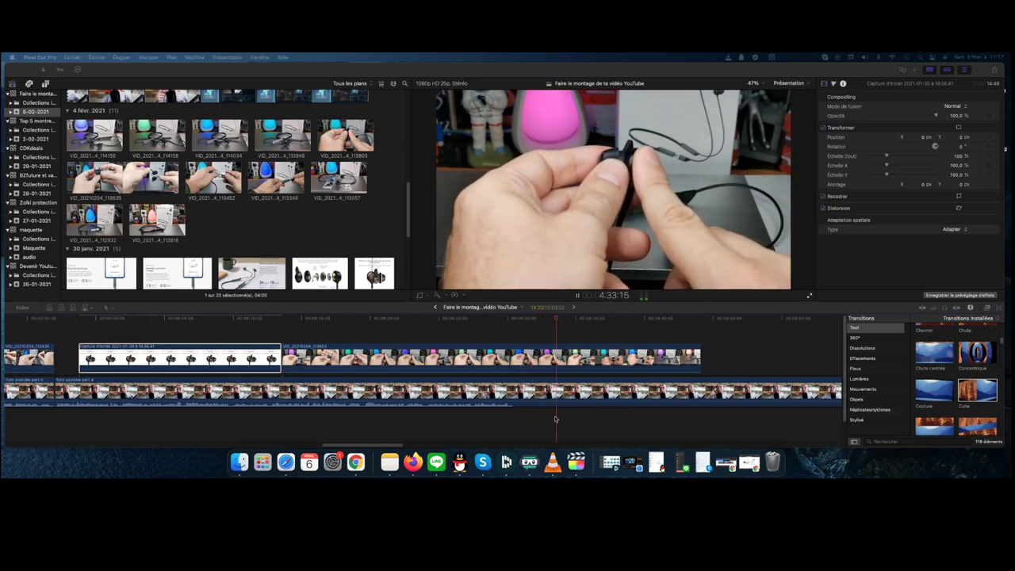
{"action": "left_click_drag", "start_coordinate": [364, 448], "coordinate": [400, 443]}
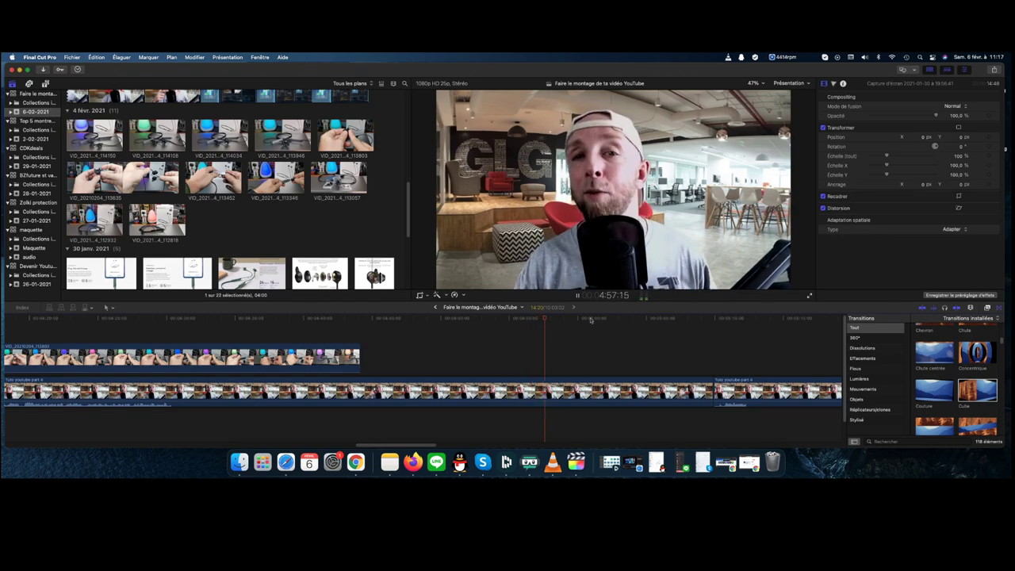
{"action": "scroll", "coordinate": [426, 448], "scroll_direction": "right", "scroll_amount": 5}
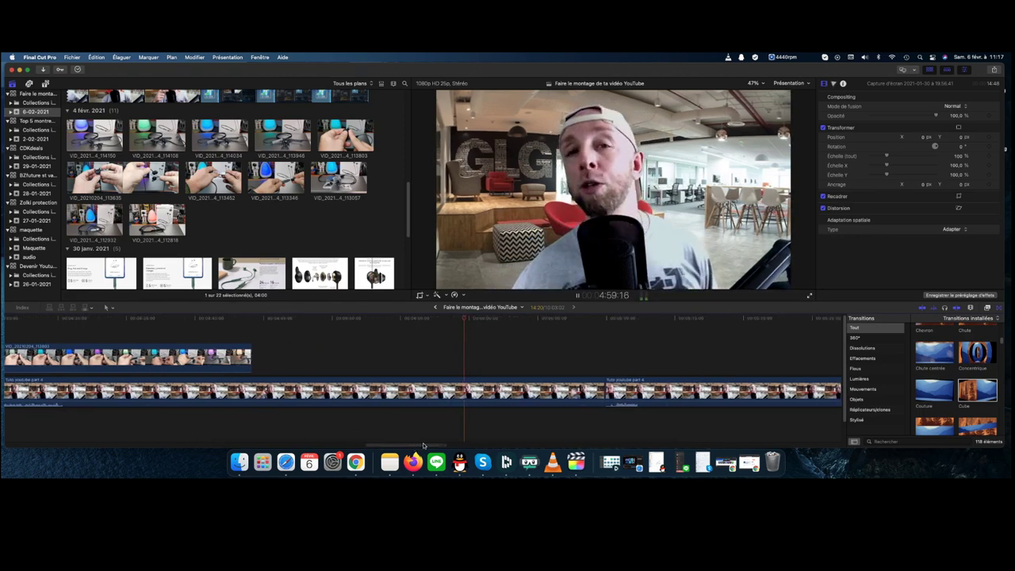
{"action": "scroll", "coordinate": [426, 447], "scroll_direction": "right", "scroll_amount": 3}
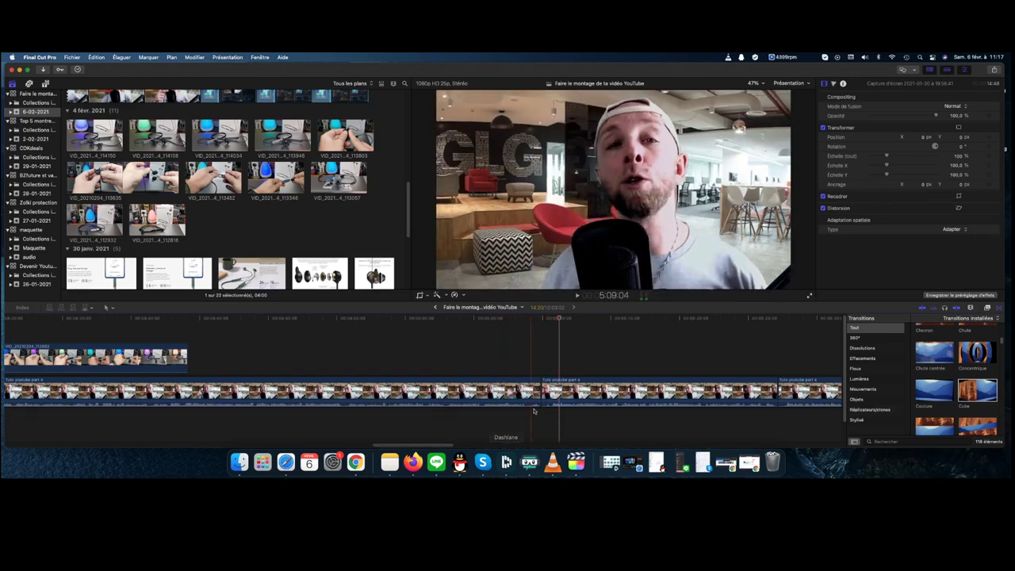
{"action": "left_click_drag", "start_coordinate": [544, 390], "coordinate": [551, 390]}
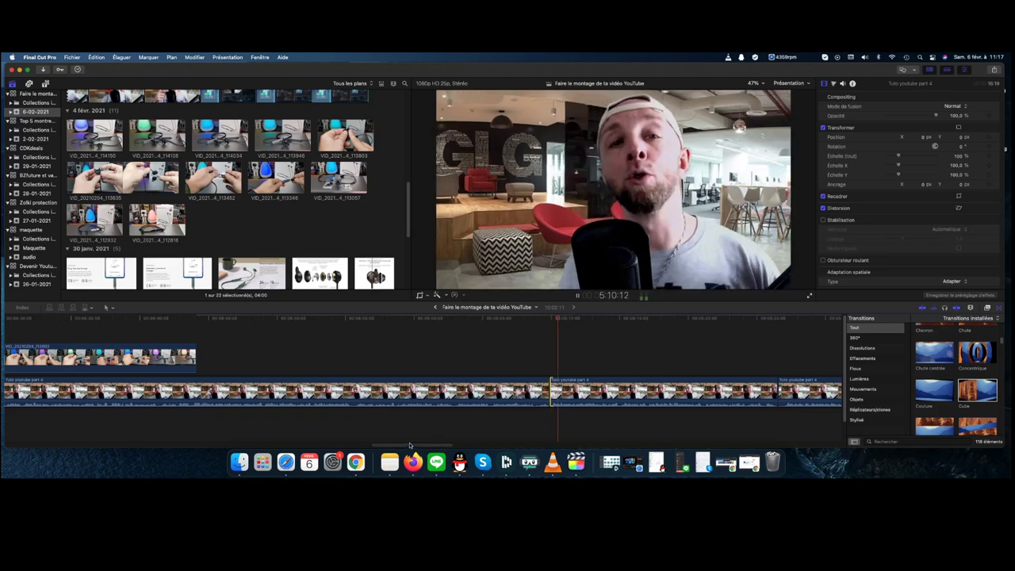
Preview the clips VID_20210204_113946 and VID_20210204_114034 as cutaways for the segment around 5:12
{"action": "left_click_drag", "start_coordinate": [409, 445], "coordinate": [427, 445]}
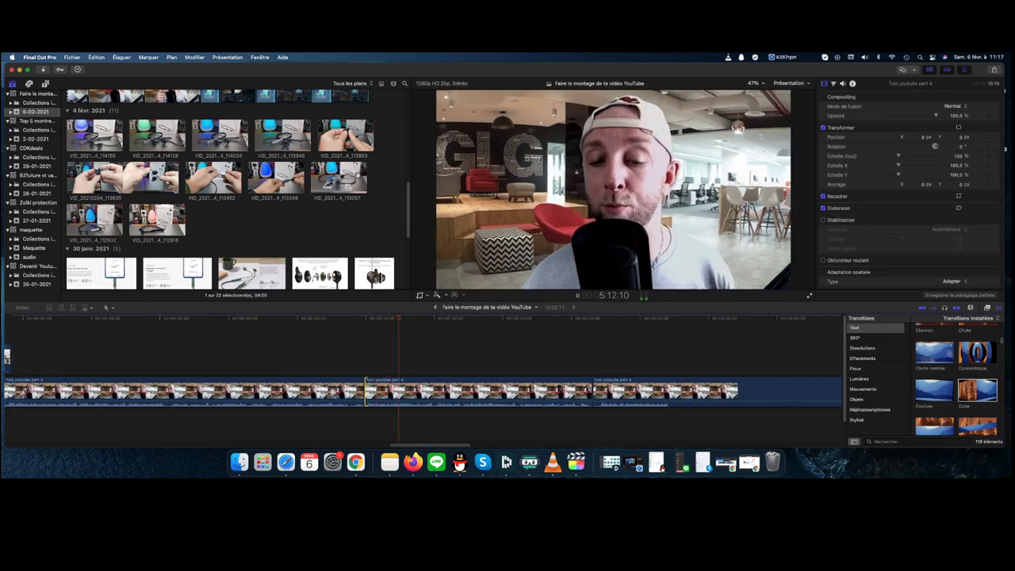
{"action": "key", "text": "space"}
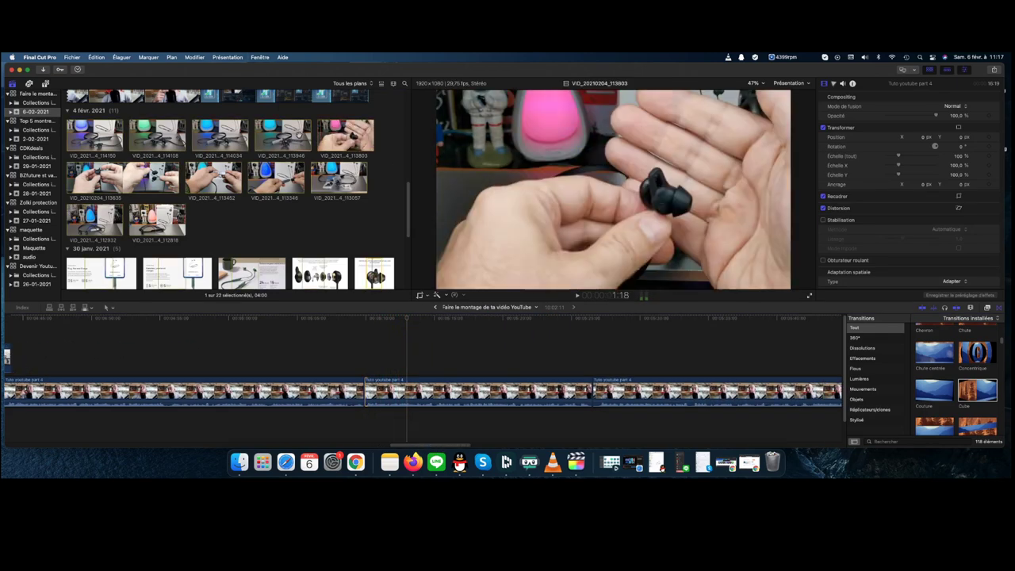
{"action": "left_click", "coordinate": [293, 137]}
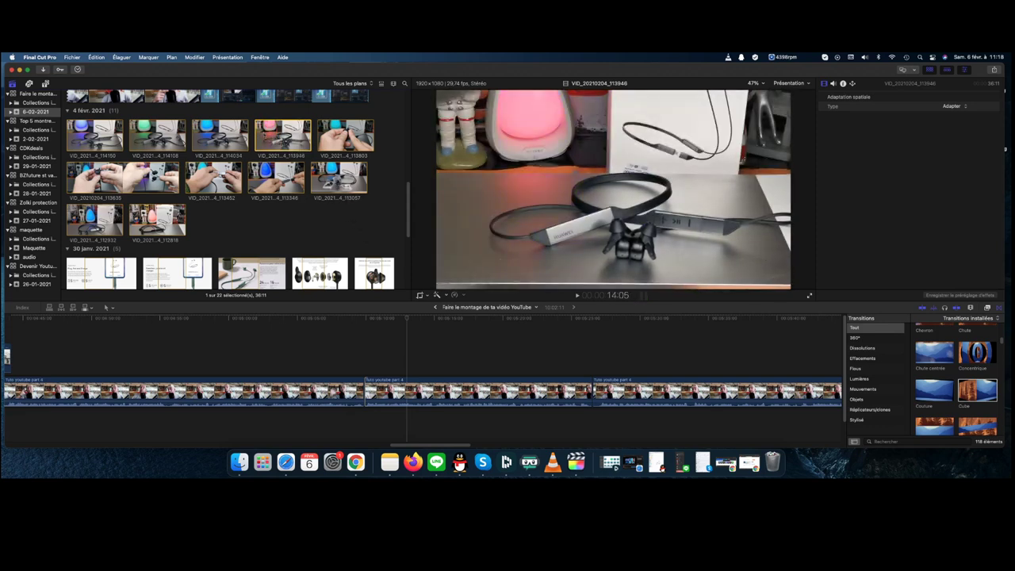
{"action": "key", "text": "space"}
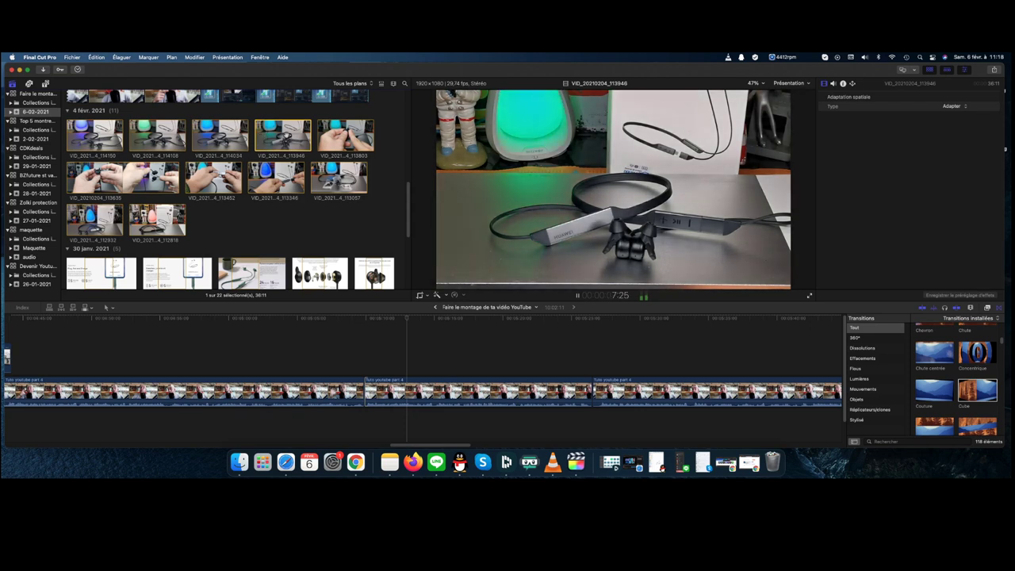
{"action": "key", "text": "space"}
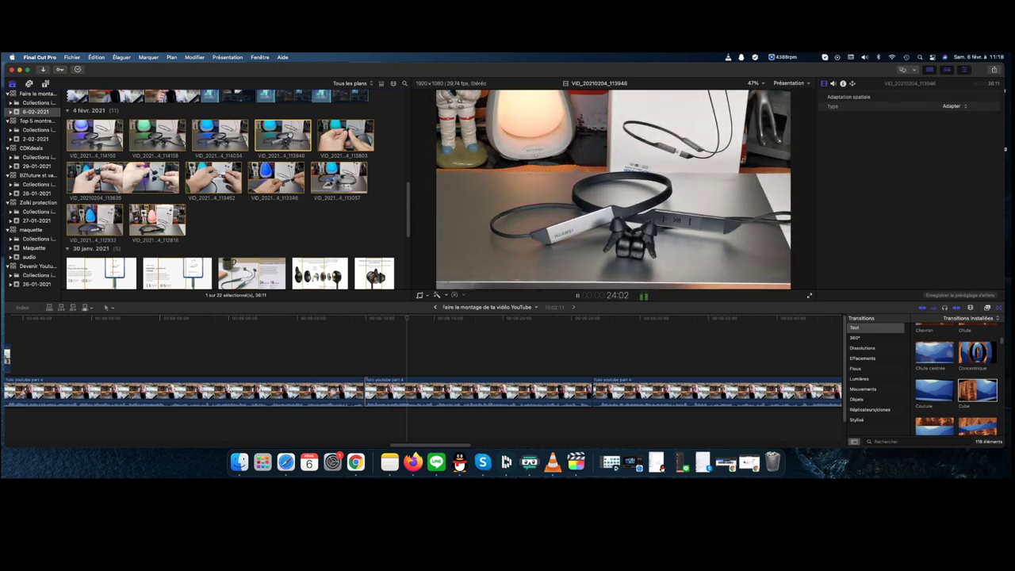
{"action": "left_click", "coordinate": [209, 137]}
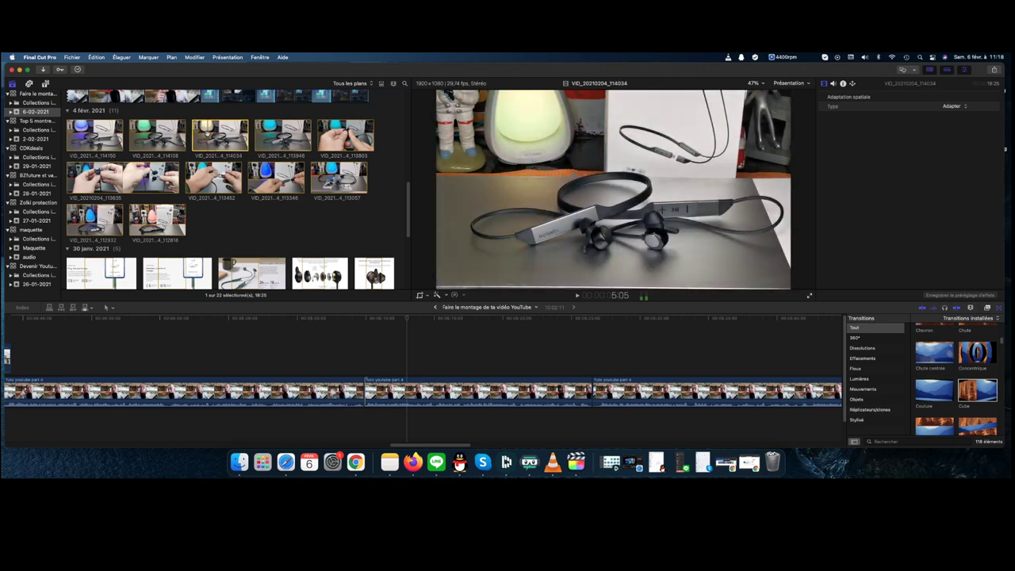
Connect clip VID_20210204_114034 above the trimmed Tuto youtube part 4 segment, undoing its placement in the main storyline
{"action": "left_click_drag", "start_coordinate": [222, 139], "coordinate": [407, 426]}
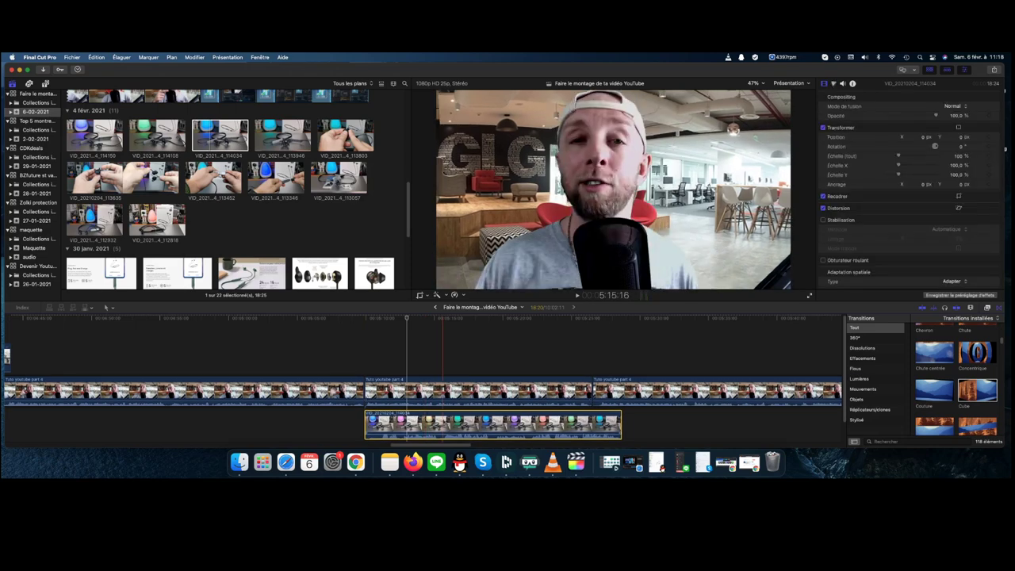
{"action": "left_click_drag", "start_coordinate": [442, 424], "coordinate": [413, 392]}
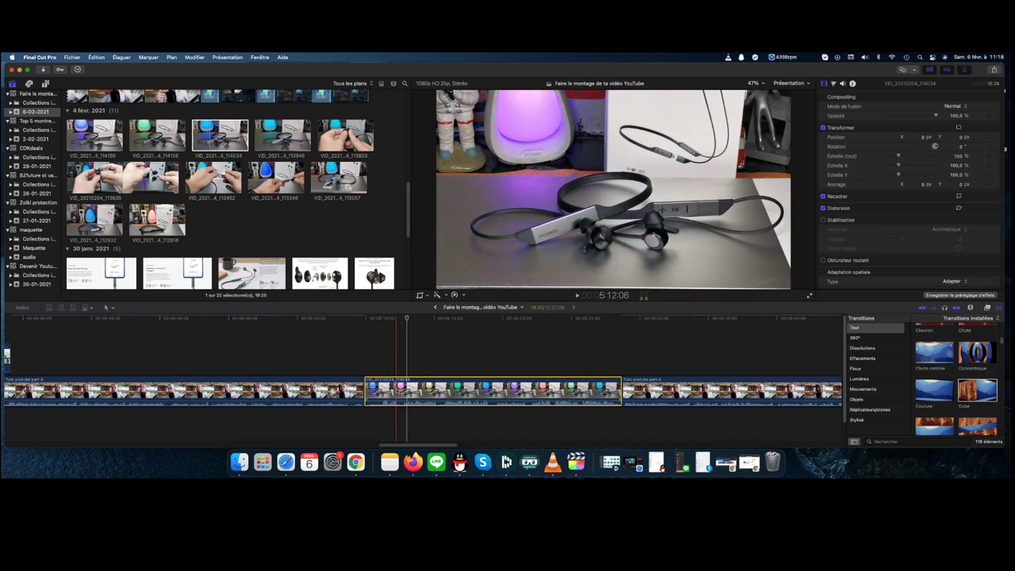
{"action": "key", "text": "super+z"}
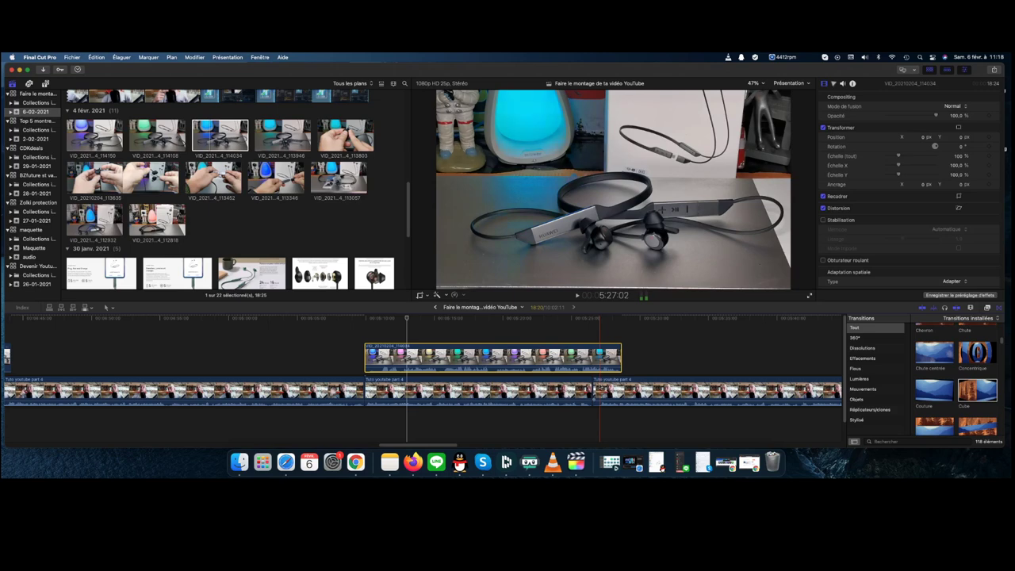
Trim the start of the next Tuto youtube part 4 segment and shorten VID_20210204_114034 to end at that cut
{"action": "left_click_drag", "start_coordinate": [593, 391], "coordinate": [601, 390]}
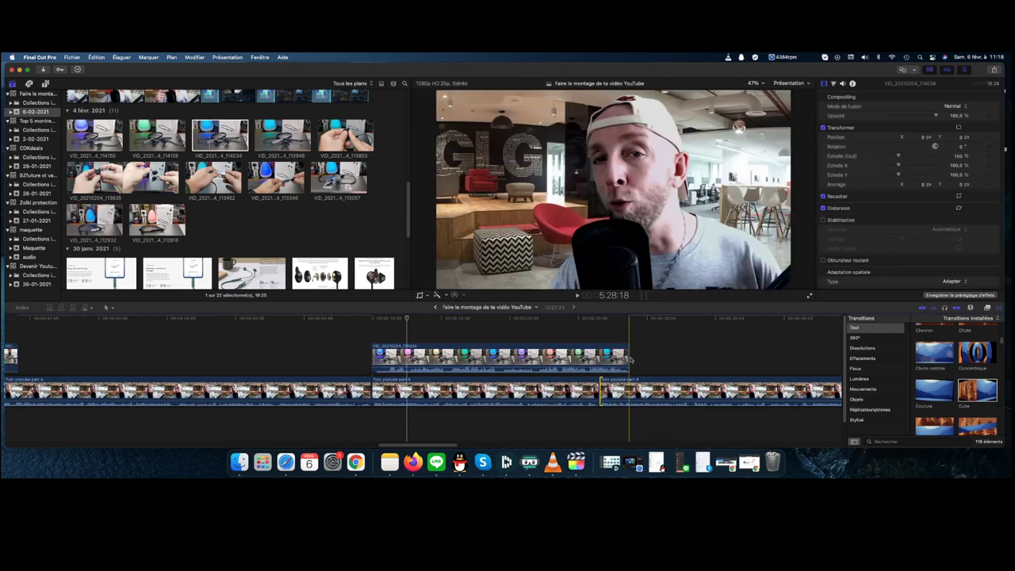
{"action": "left_click_drag", "start_coordinate": [631, 359], "coordinate": [549, 373]}
{"action": "key", "text": "space"}
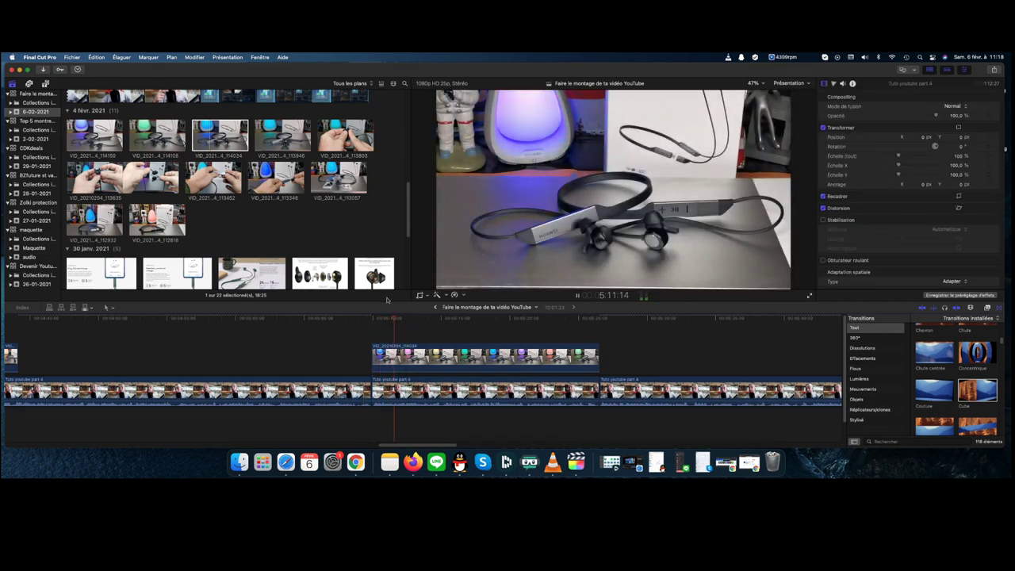
{"action": "key", "text": "space"}
Add a Ken Burns move to VID_20210204_114034, ending on a tighter frame around the earphones at about 152% scale
{"action": "left_click", "coordinate": [534, 357]}
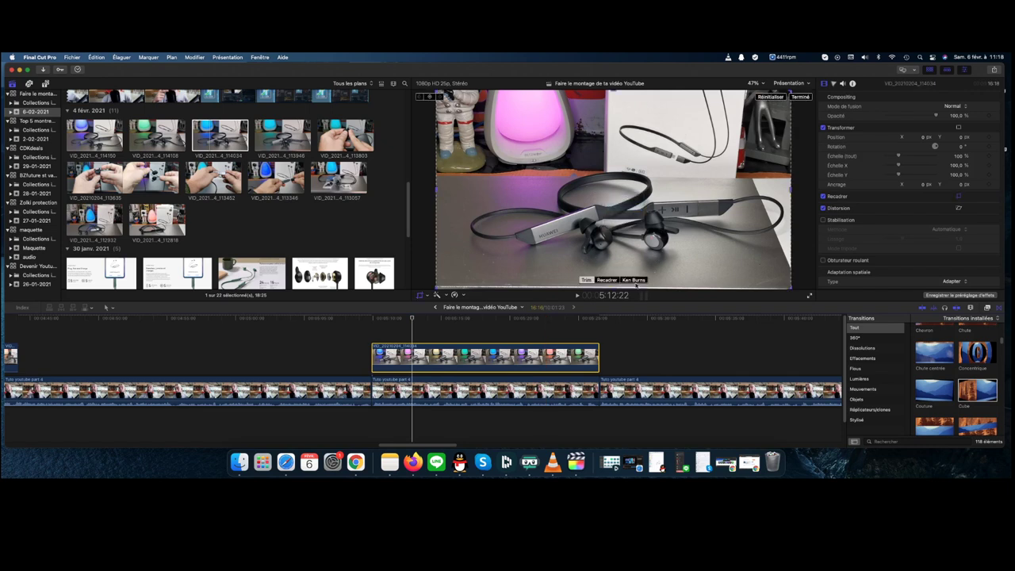
{"action": "key", "text": "shift+c"}
{"action": "left_click_drag", "start_coordinate": [461, 273], "coordinate": [497, 255]}
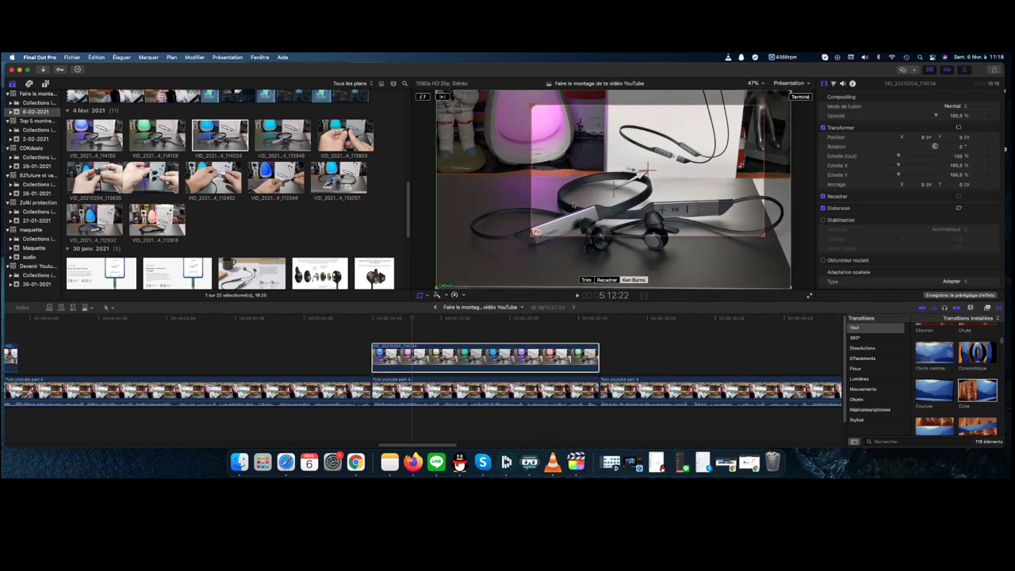
{"action": "left_click_drag", "start_coordinate": [581, 191], "coordinate": [605, 209]}
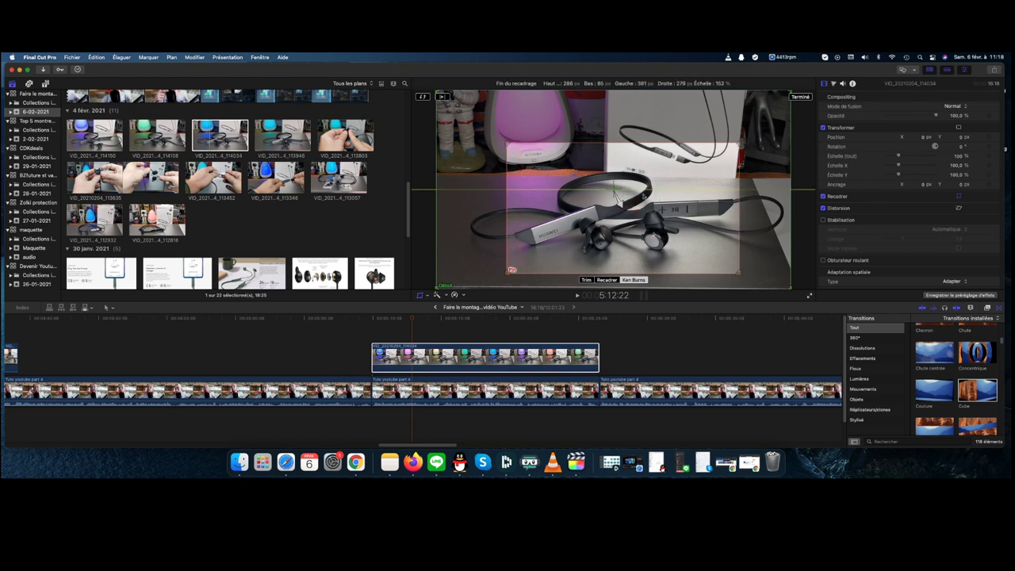
{"action": "left_click", "coordinate": [800, 97]}
Connect clip VID_20210204_114108 above the Tuto youtube part 4 segment at about 5:29 and play back the lead-in
{"action": "key", "text": "space"}
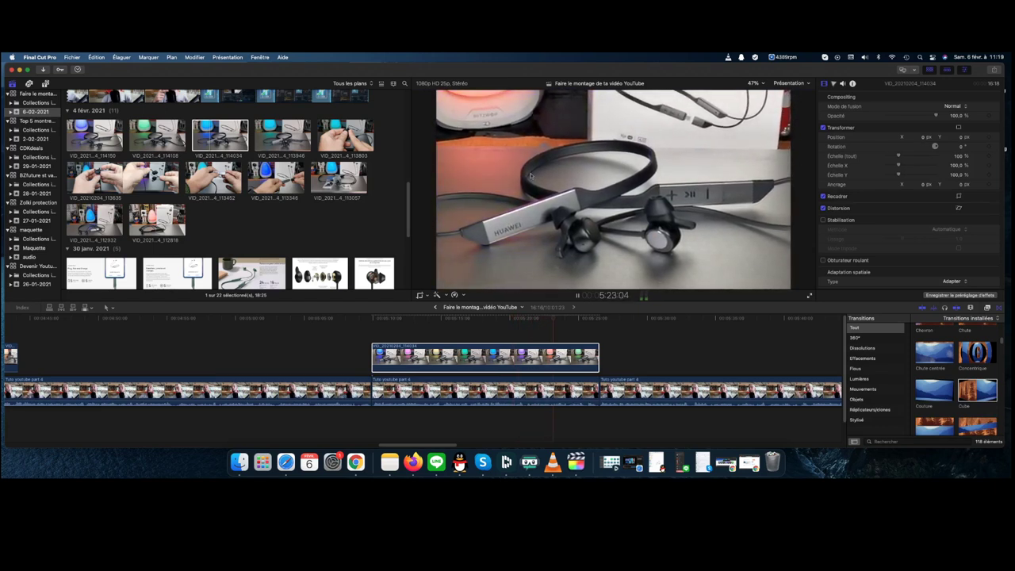
{"action": "left_click_drag", "start_coordinate": [395, 446], "coordinate": [416, 445]}
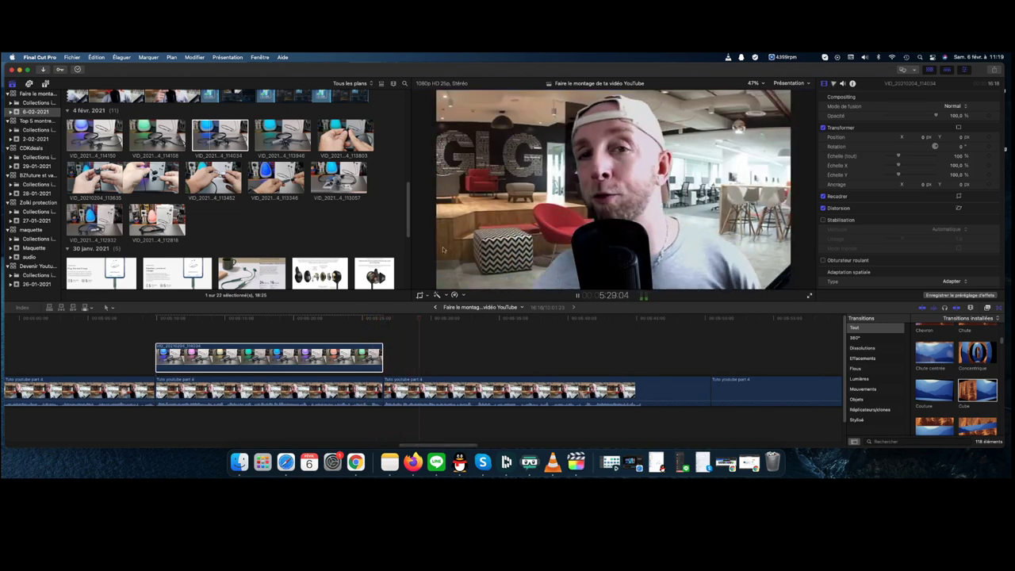
{"action": "key", "text": "space"}
{"action": "left_click", "coordinate": [147, 136]}
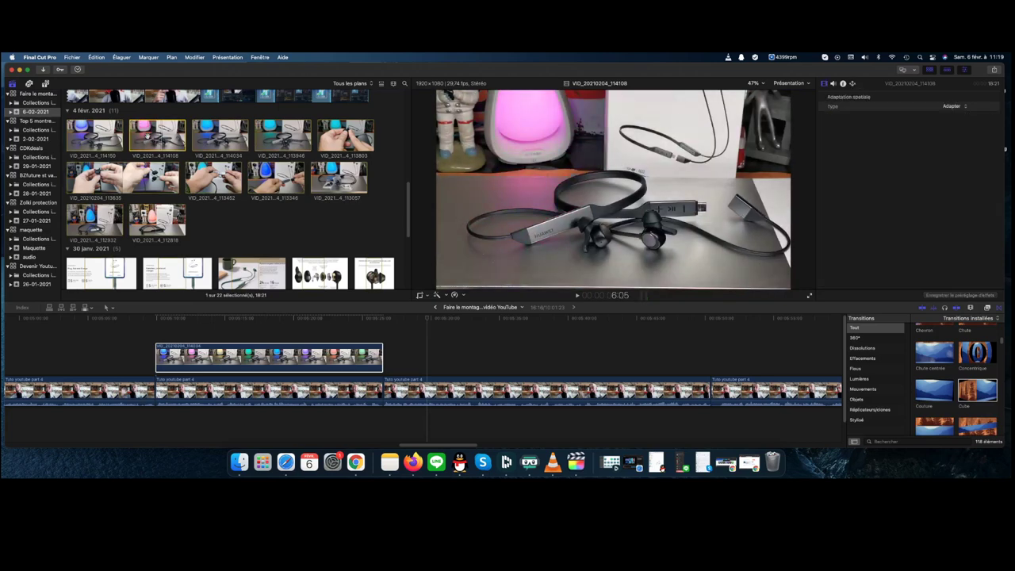
{"action": "left_click_drag", "start_coordinate": [327, 330], "coordinate": [432, 363]}
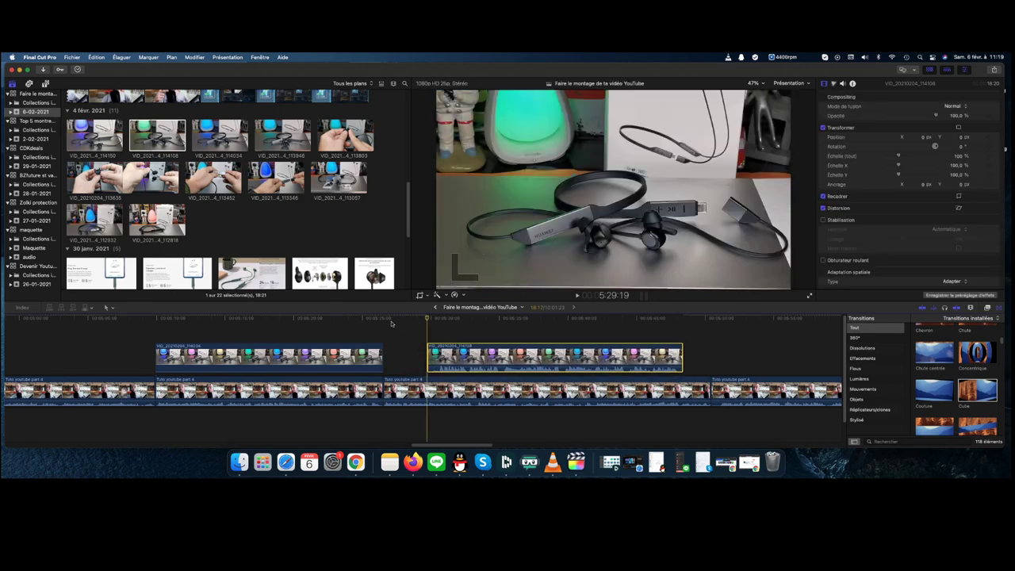
{"action": "left_click", "coordinate": [384, 319]}
{"action": "key", "text": "space"}
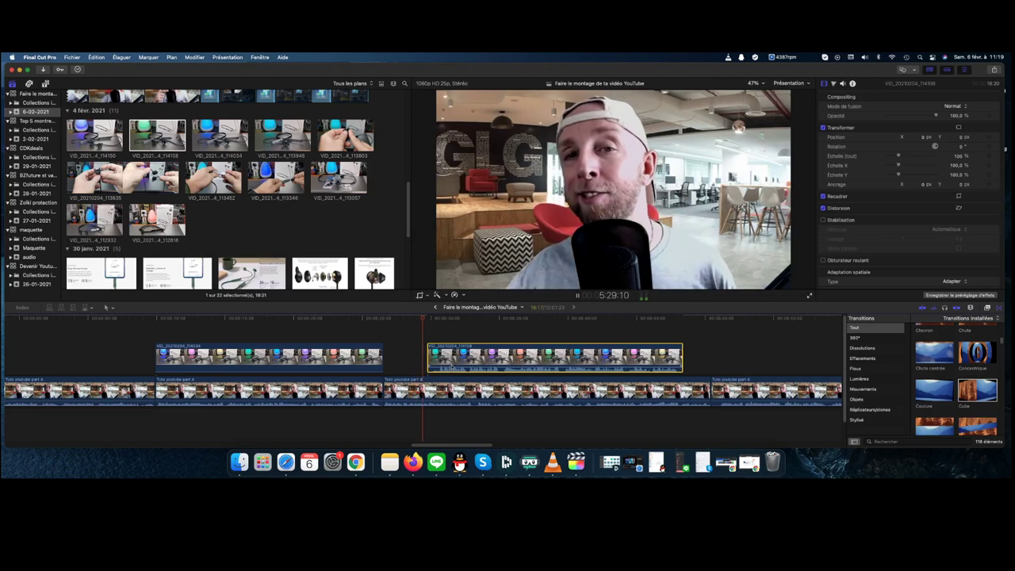
Add a Ken Burns move to VID_20210204_114108, with a smaller end frame lowered onto the earbuds
{"action": "key", "text": "space"}
{"action": "right_click", "coordinate": [595, 209]}
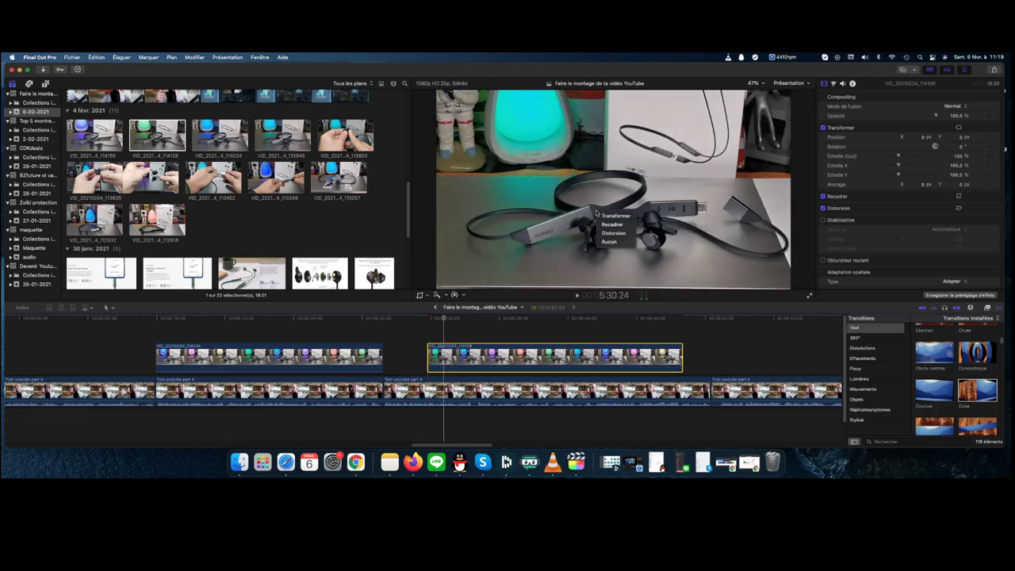
{"action": "left_click", "coordinate": [617, 226]}
{"action": "left_click", "coordinate": [633, 279]}
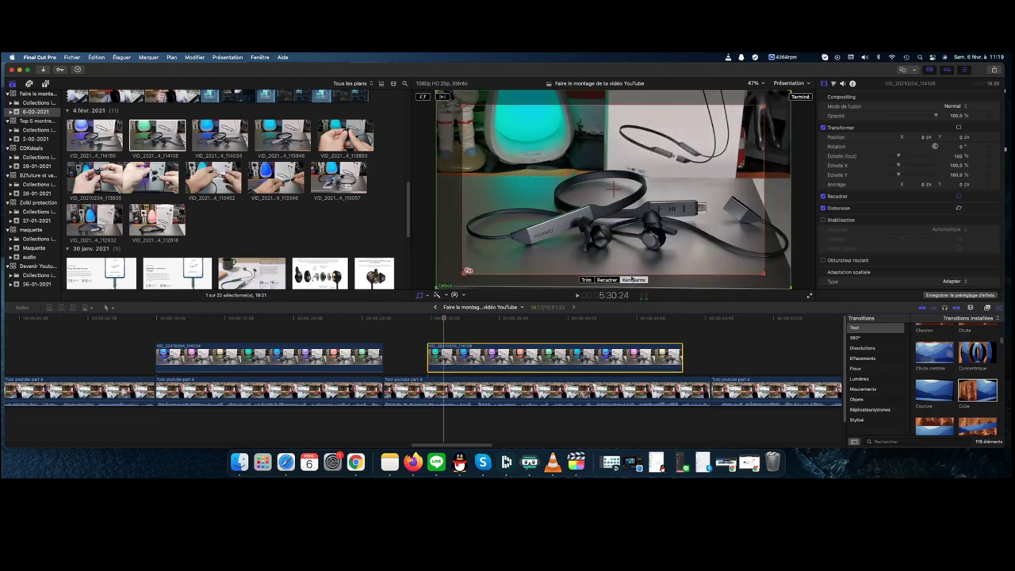
{"action": "left_click_drag", "start_coordinate": [468, 272], "coordinate": [545, 228]}
{"action": "left_click_drag", "start_coordinate": [600, 179], "coordinate": [601, 227]}
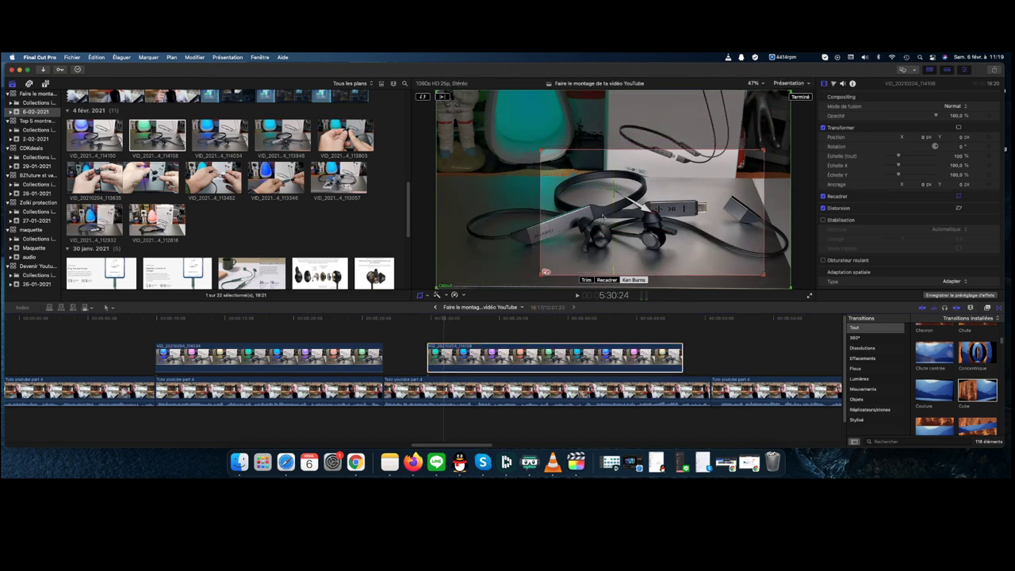
Review the cutaway and trim the start of the next Tuto youtube part 4 segment by a few frames
{"action": "key", "text": "space"}
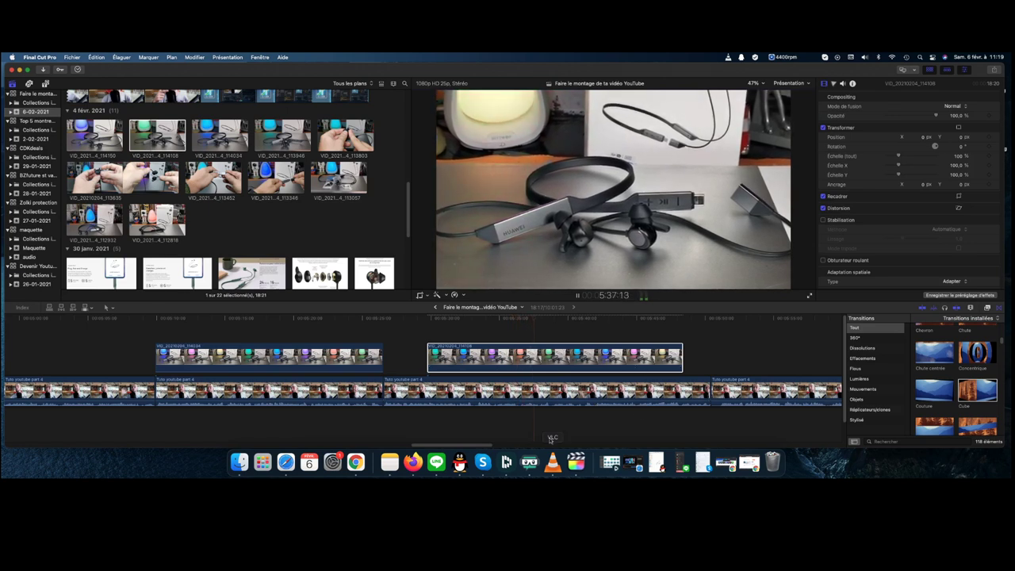
{"action": "left_click_drag", "start_coordinate": [714, 392], "coordinate": [723, 392]}
{"action": "left_click_drag", "start_coordinate": [454, 446], "coordinate": [483, 445]}
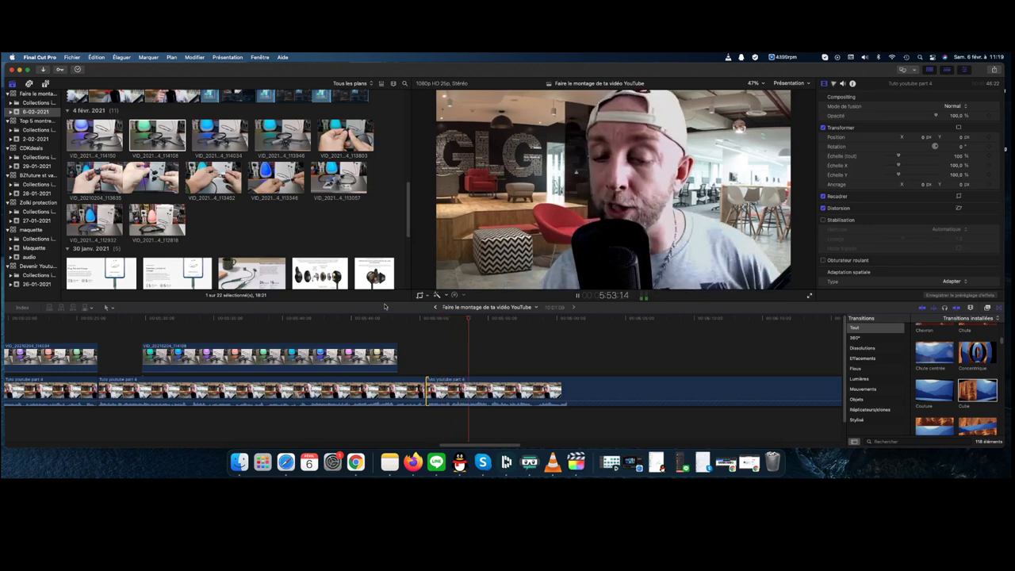
Connect clip VID_20210204_114150 above the next Tuto youtube part 4 segment at about 5:55 and play back its start
{"action": "scroll", "coordinate": [347, 231], "scroll_direction": "down", "scroll_amount": 3}
{"action": "scroll", "coordinate": [346, 231], "scroll_direction": "down", "scroll_amount": 3}
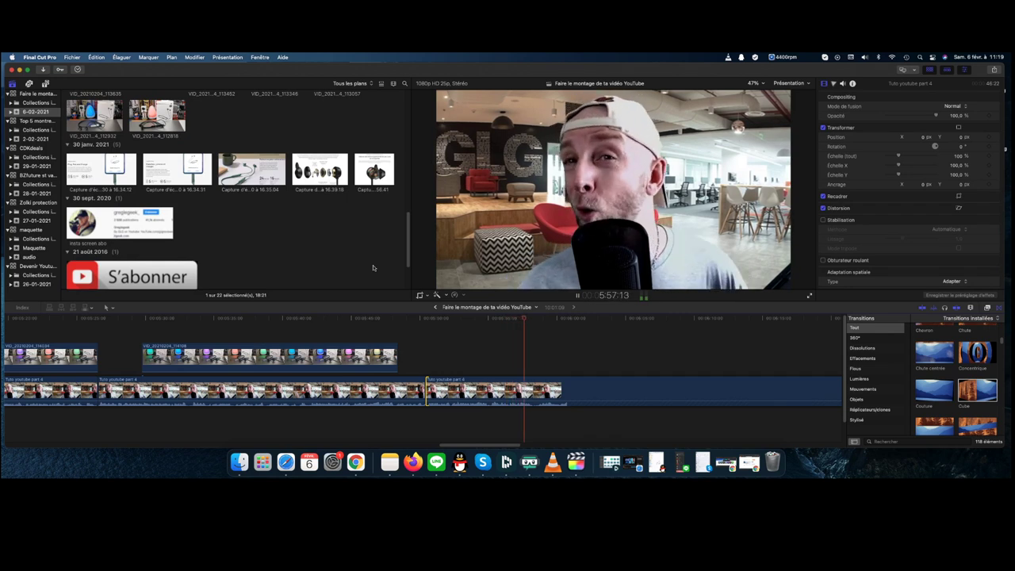
{"action": "key", "text": "space"}
{"action": "scroll", "coordinate": [372, 267], "scroll_direction": "up", "scroll_amount": 7}
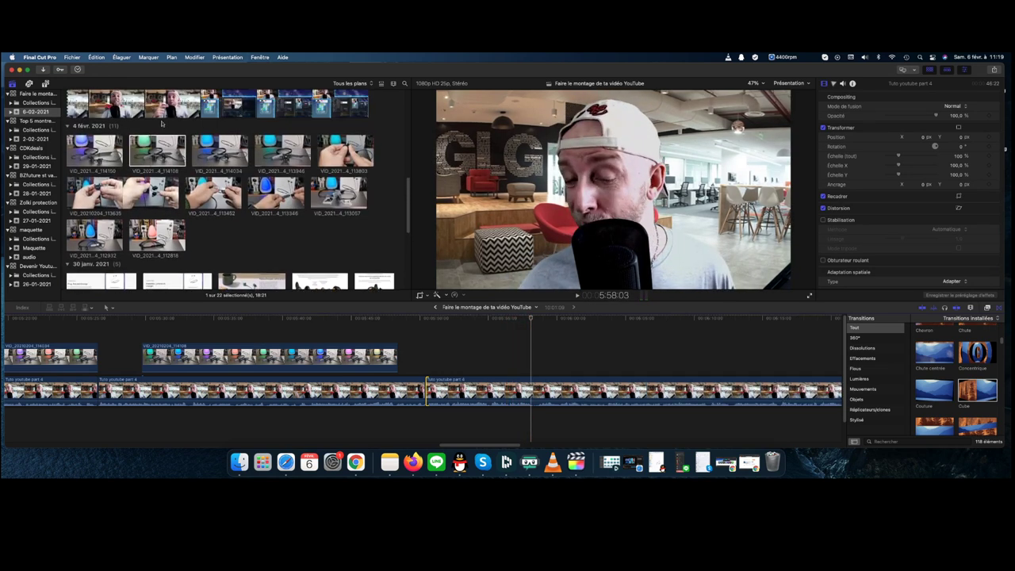
{"action": "left_click_drag", "start_coordinate": [92, 151], "coordinate": [489, 359]}
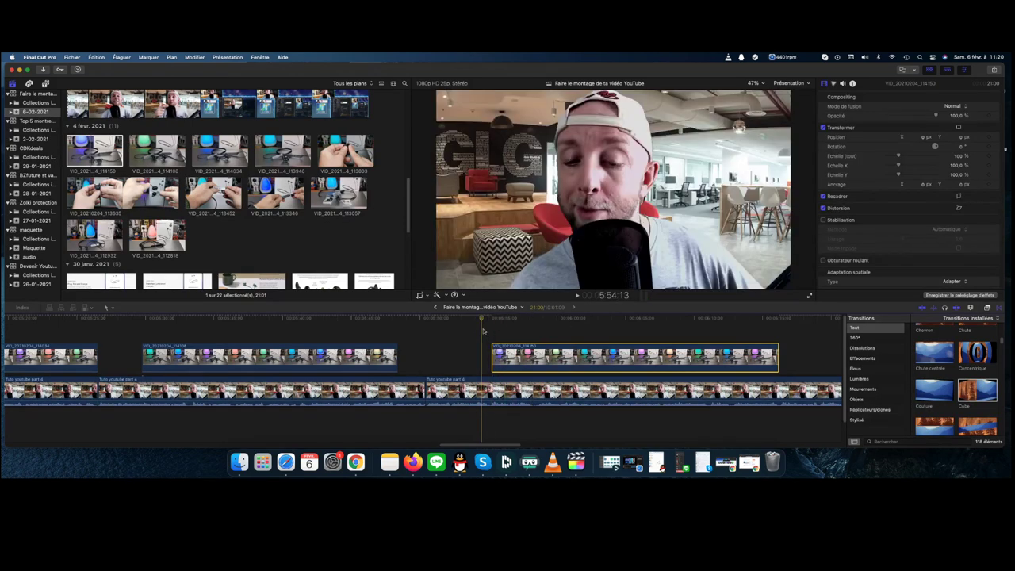
{"action": "key", "text": "space"}
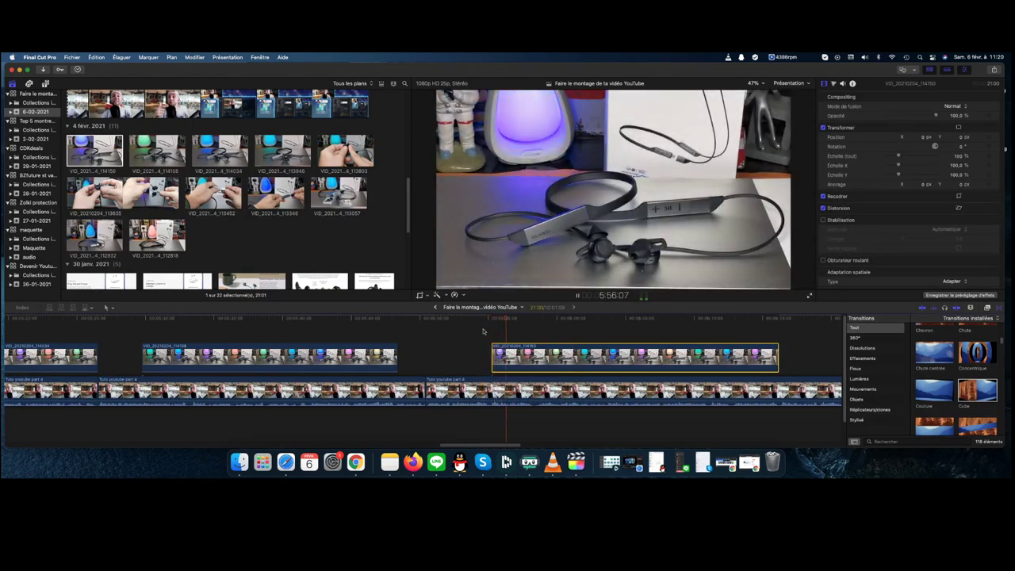
{"action": "key", "text": "space"}
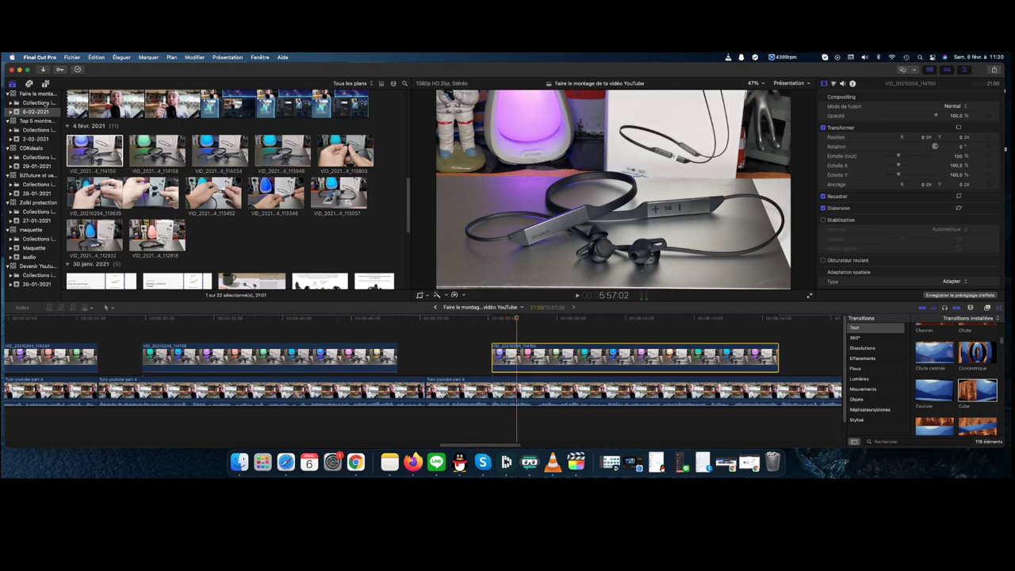
Look through the installed title categories, from Éléments and Cinéma 3D to Social and Tiers inférieurs
{"action": "left_click", "coordinate": [47, 84]}
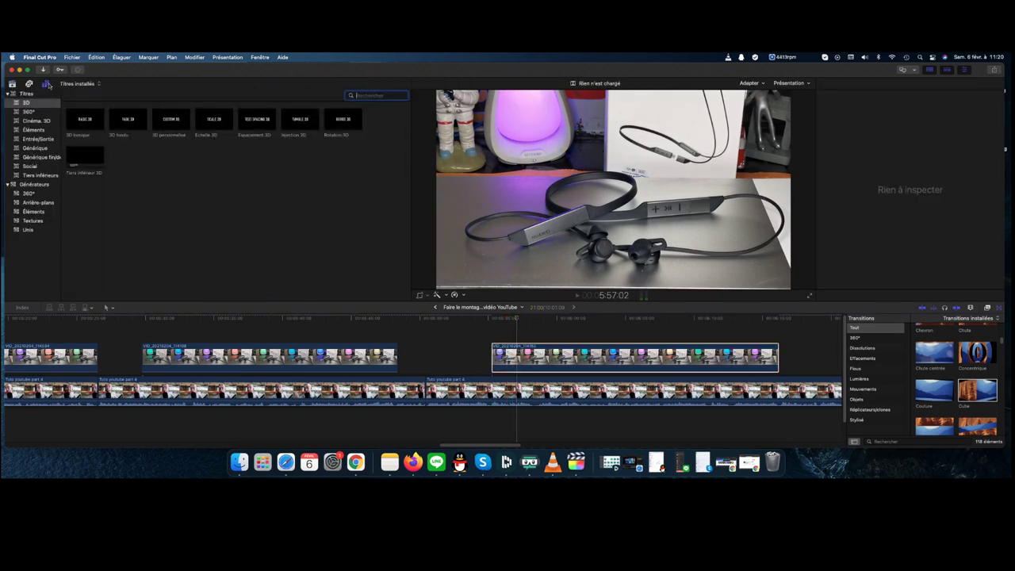
{"action": "left_click", "coordinate": [33, 130]}
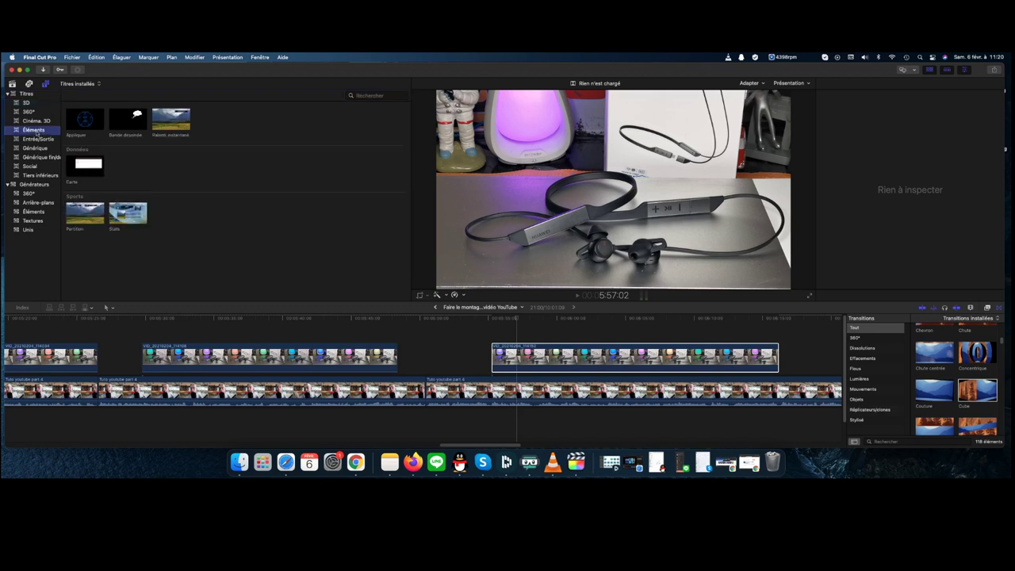
{"action": "left_click", "coordinate": [37, 122]}
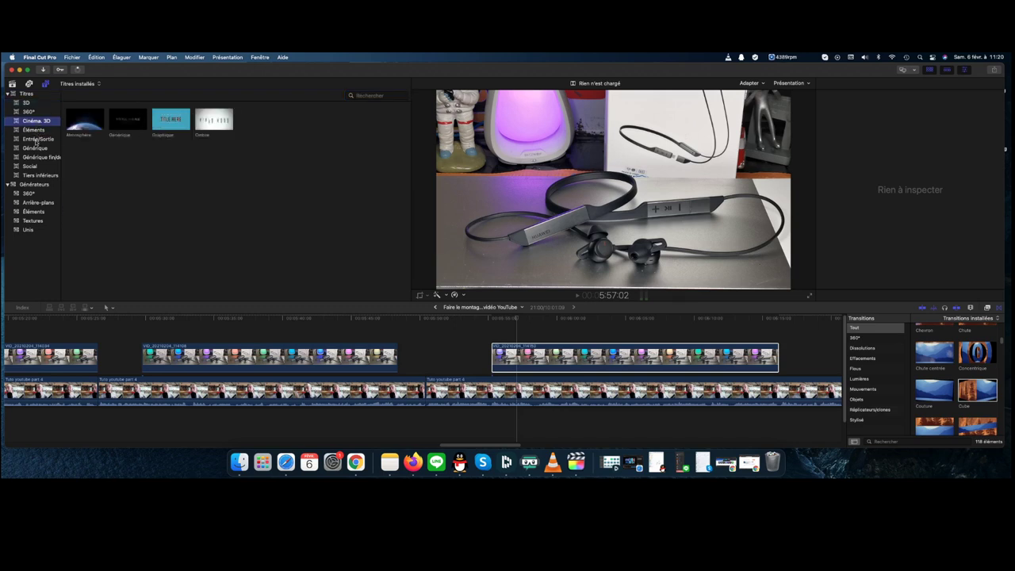
{"action": "left_click", "coordinate": [36, 140]}
{"action": "left_click", "coordinate": [36, 148]}
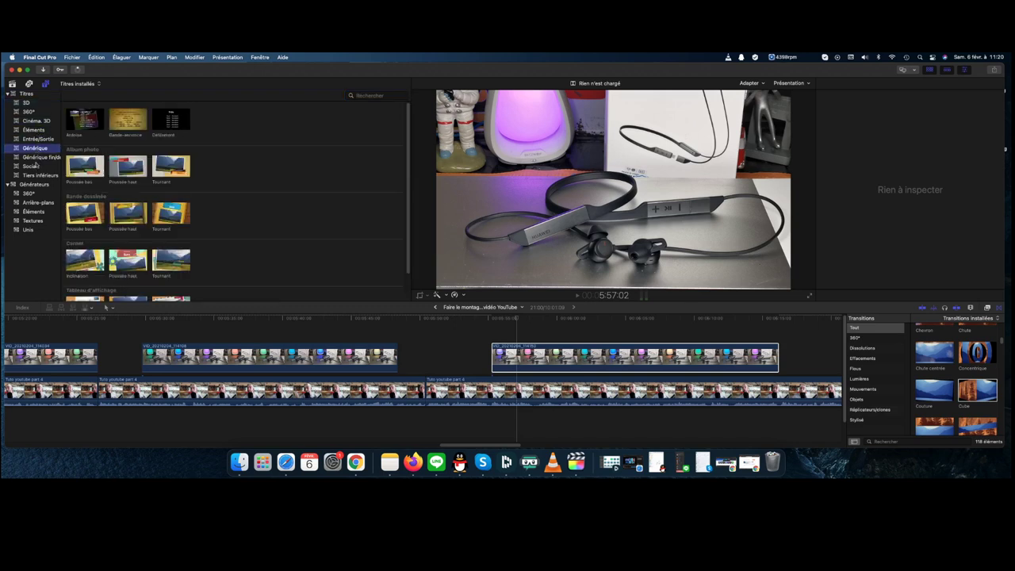
{"action": "left_click", "coordinate": [35, 158]}
{"action": "left_click", "coordinate": [37, 165]}
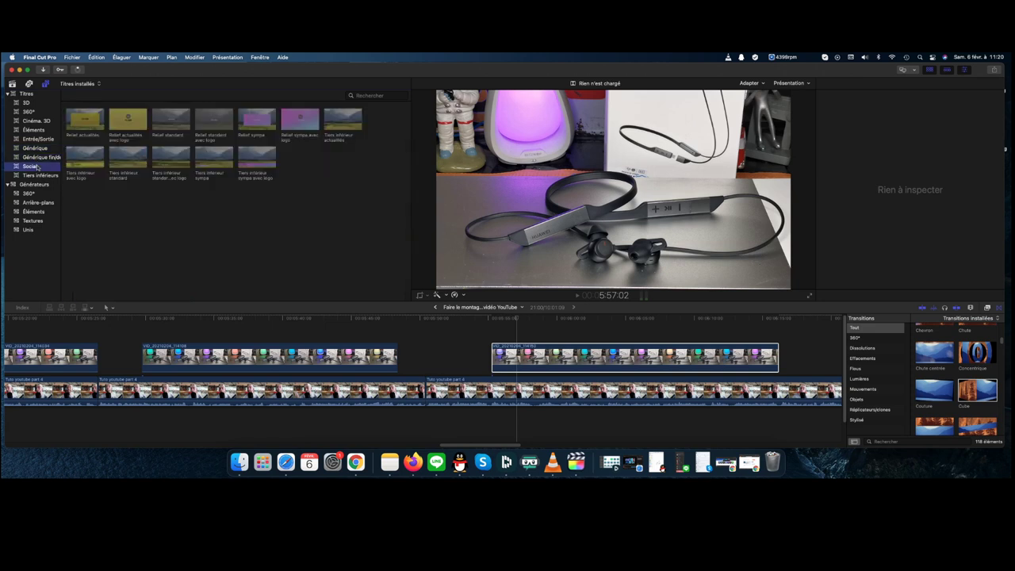
{"action": "left_click", "coordinate": [47, 176]}
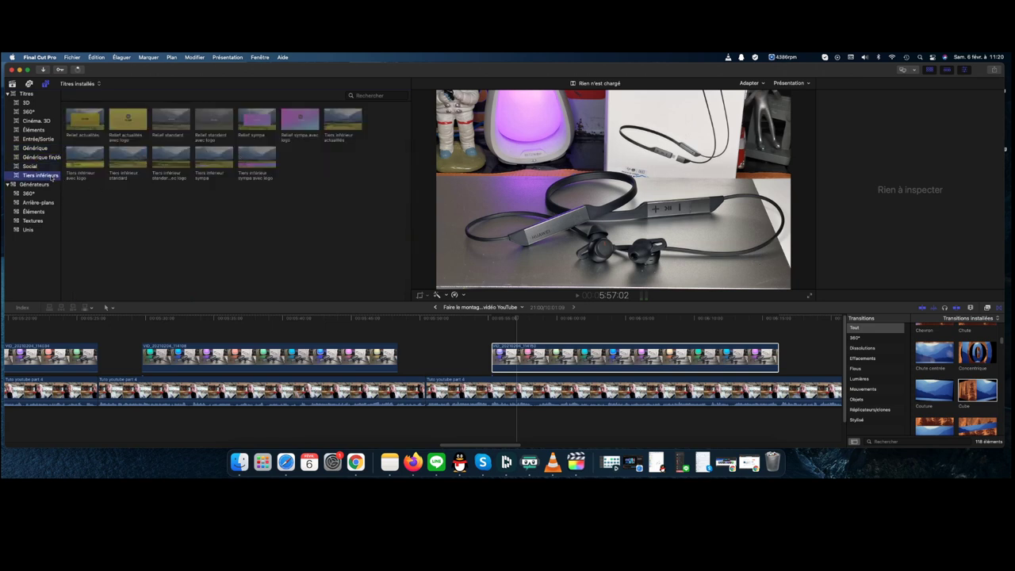
Apply a Ken Burns move with the default start and end frames to VID_20210204_114150
{"action": "left_click", "coordinate": [508, 357]}
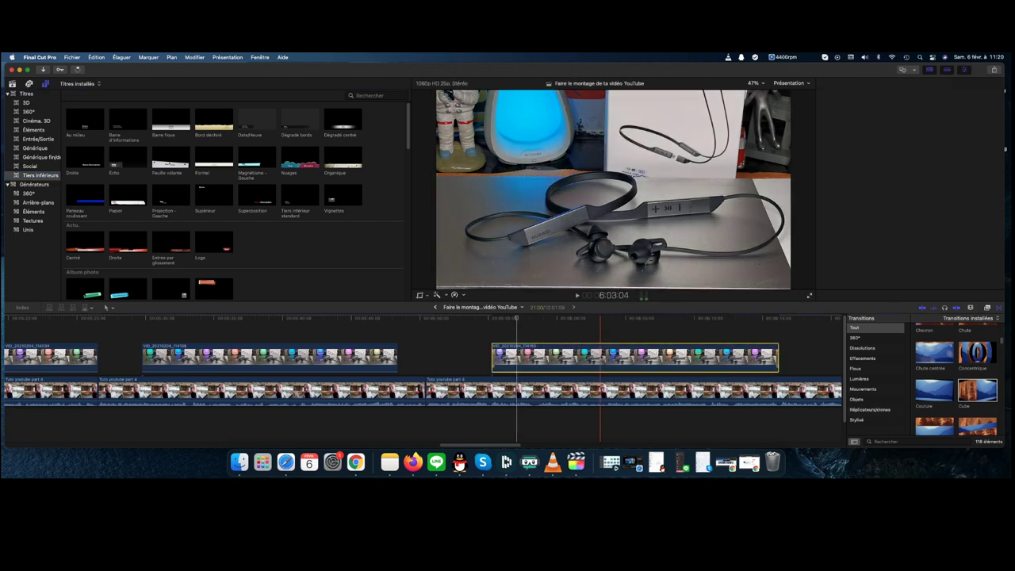
{"action": "right_click", "coordinate": [622, 153]}
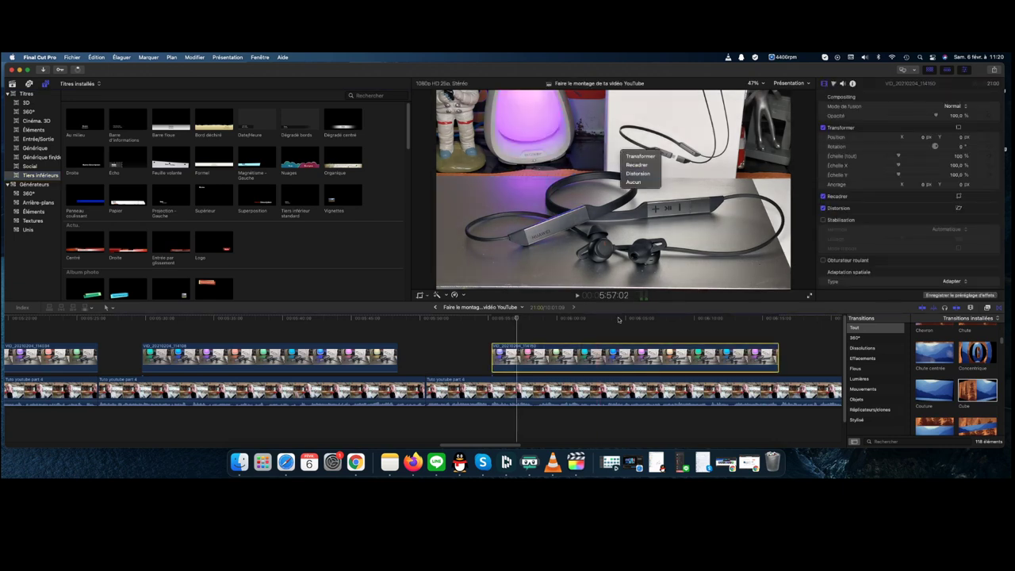
{"action": "left_click", "coordinate": [636, 165]}
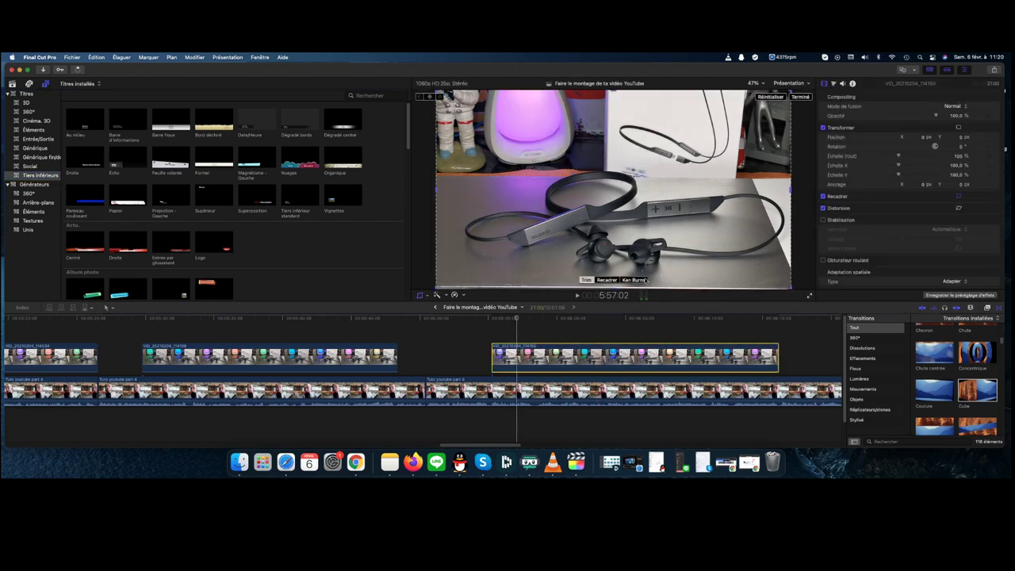
{"action": "left_click", "coordinate": [635, 280]}
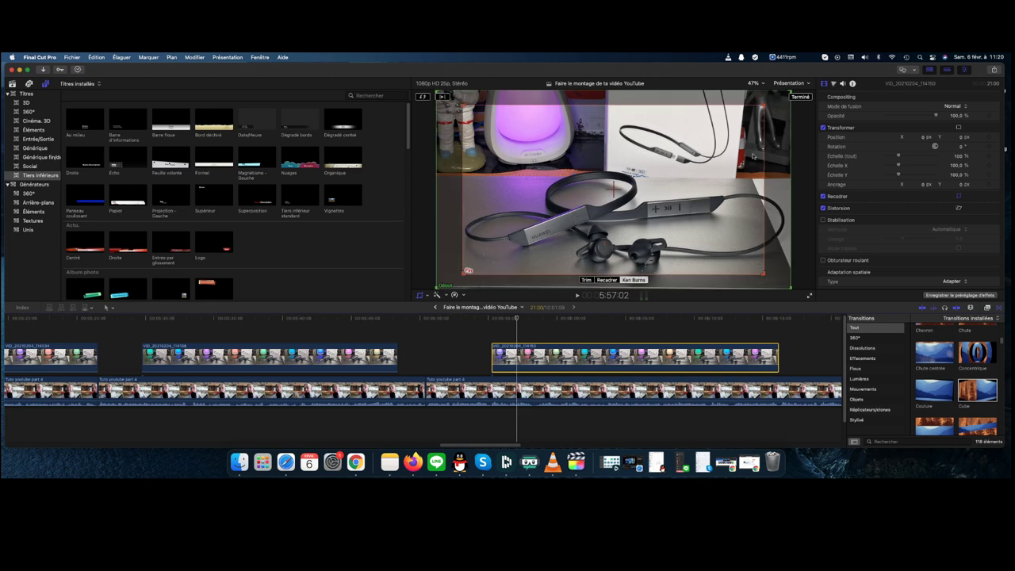
{"action": "left_click", "coordinate": [799, 97]}
Play back the sequence from about 5:54 to 6:20 to check the cutaway and the talking-head footage after it
{"action": "left_click", "coordinate": [481, 322]}
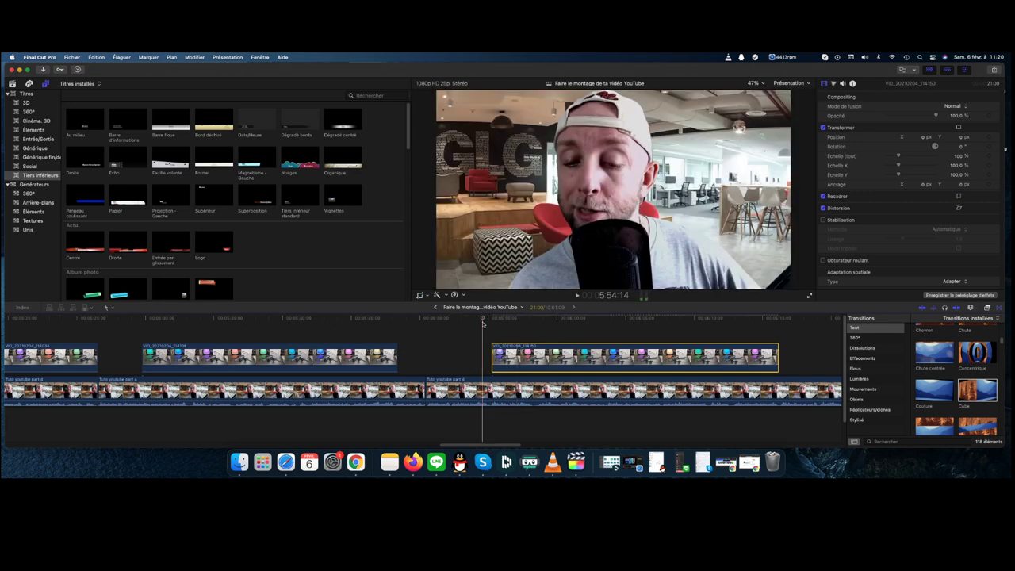
{"action": "key", "text": "space"}
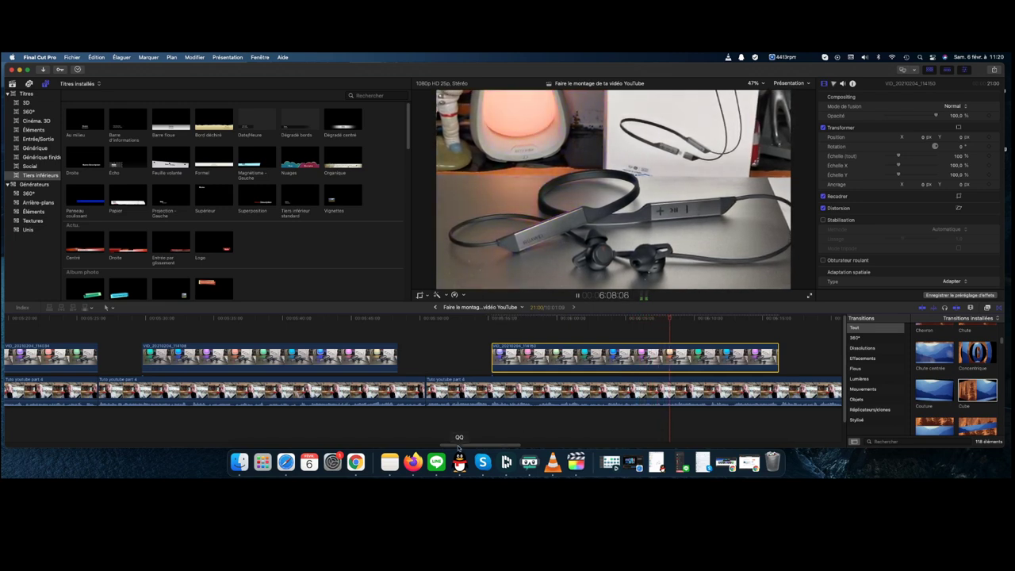
{"action": "left_click_drag", "start_coordinate": [458, 449], "coordinate": [491, 448]}
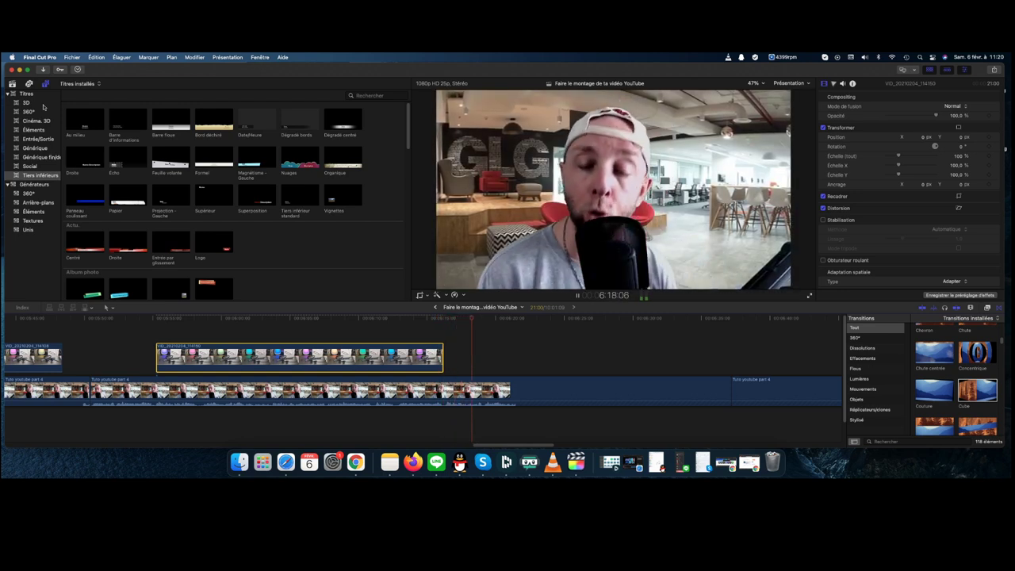
{"action": "key", "text": "space"}
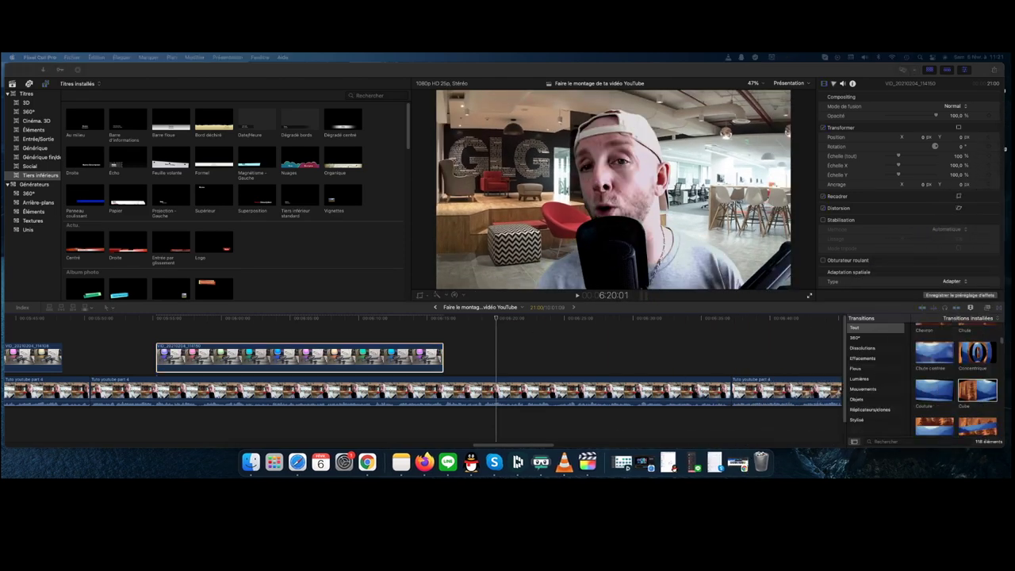
Switch to Chrome and capture a screenshot of the Huawei FreeLace Pro image, price and options on the AliExpress MALL Store page
{"action": "left_click_drag", "start_coordinate": [1014, 95], "coordinate": [679, 78]}
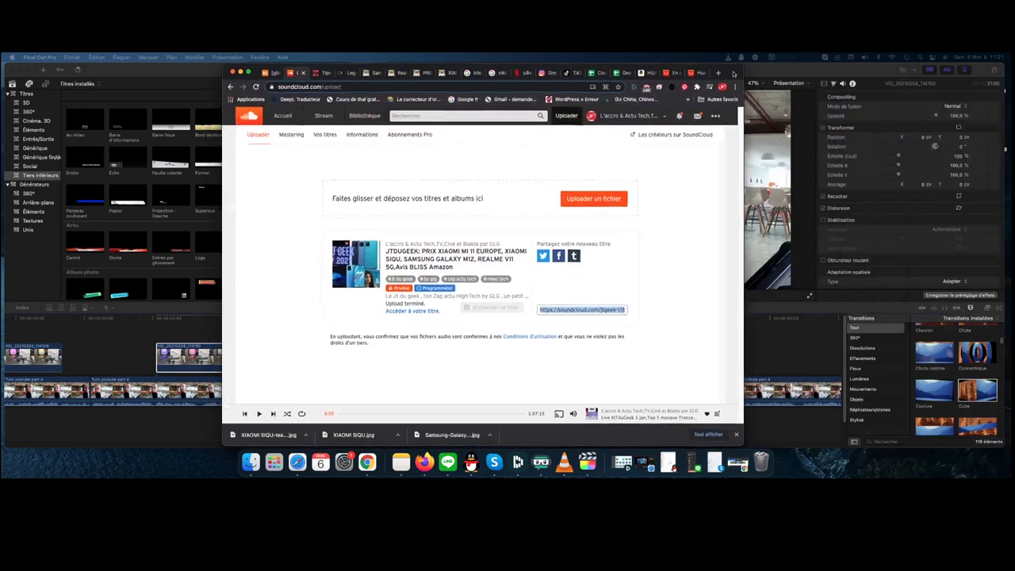
{"action": "left_click", "coordinate": [699, 73]}
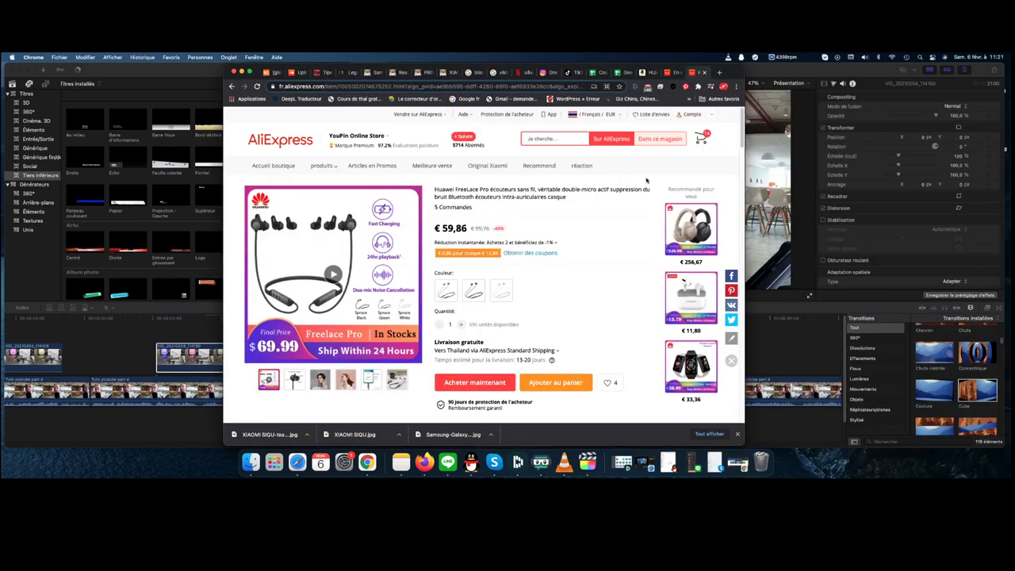
{"action": "left_click", "coordinate": [671, 73]}
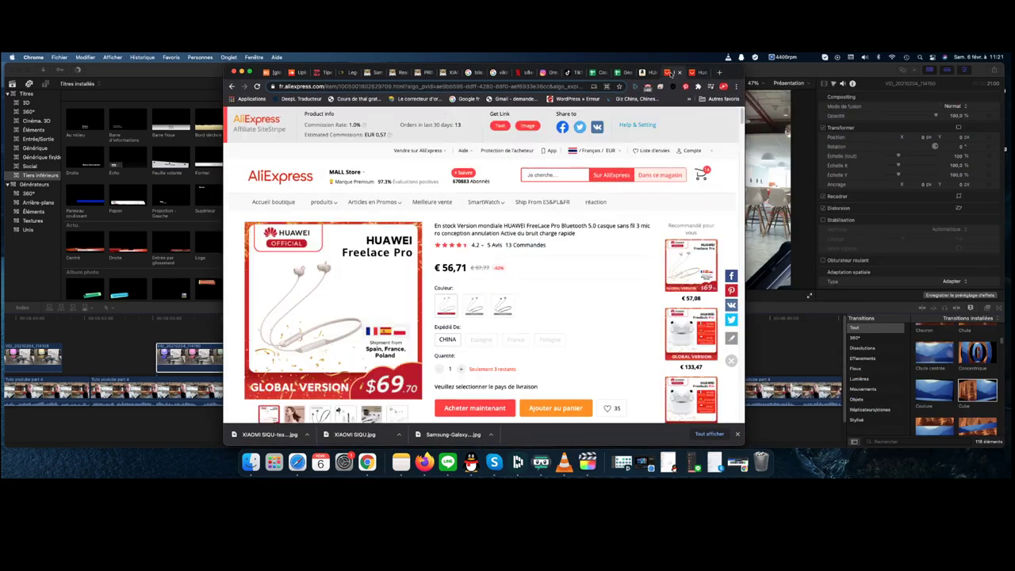
{"action": "scroll", "coordinate": [571, 178], "scroll_direction": "down", "scroll_amount": 2}
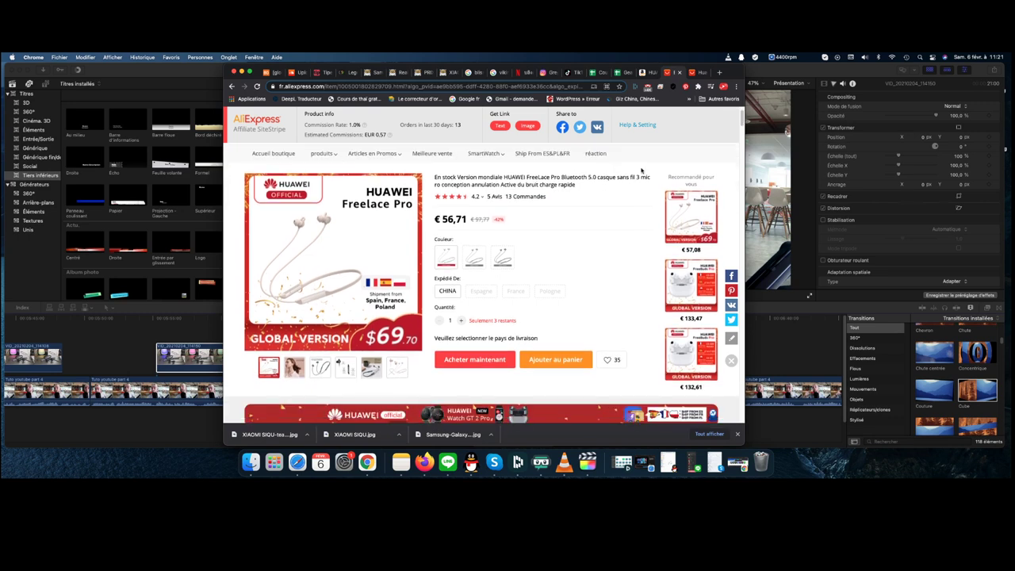
{"action": "scroll", "coordinate": [644, 172], "scroll_direction": "down", "scroll_amount": 1}
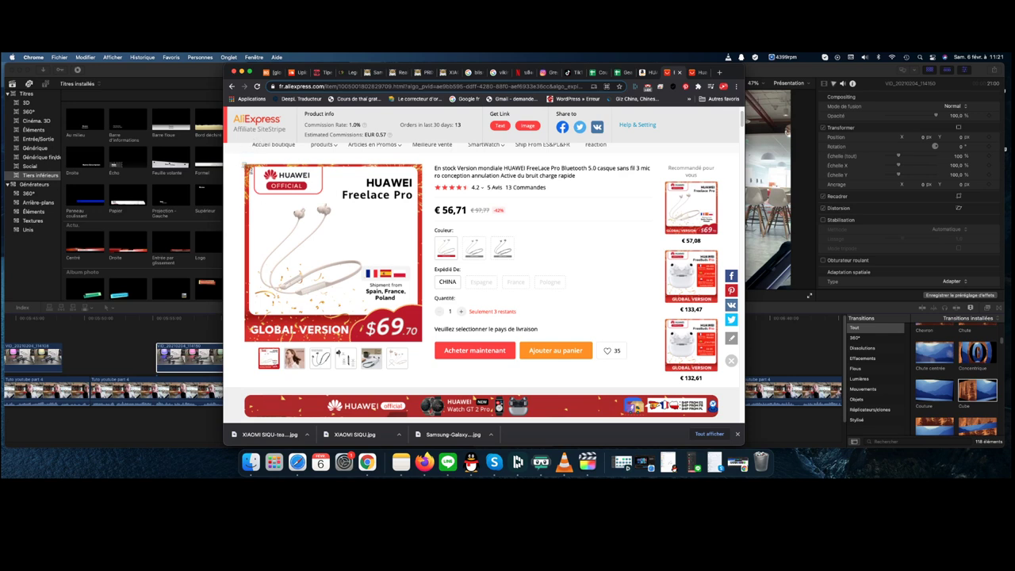
{"action": "left_click_drag", "start_coordinate": [242, 163], "coordinate": [655, 370]}
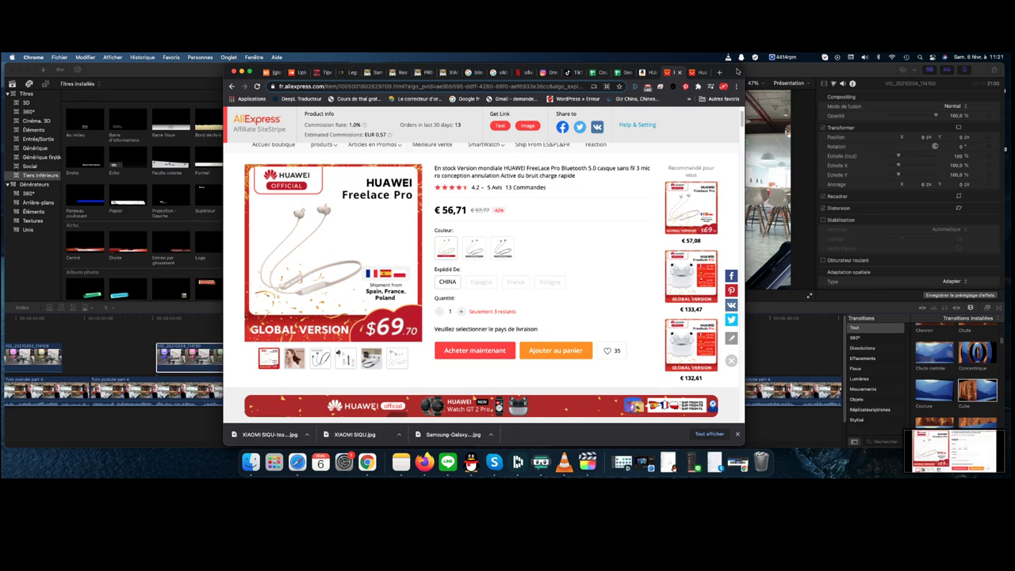
{"action": "left_click_drag", "start_coordinate": [737, 70], "coordinate": [1014, 91]}
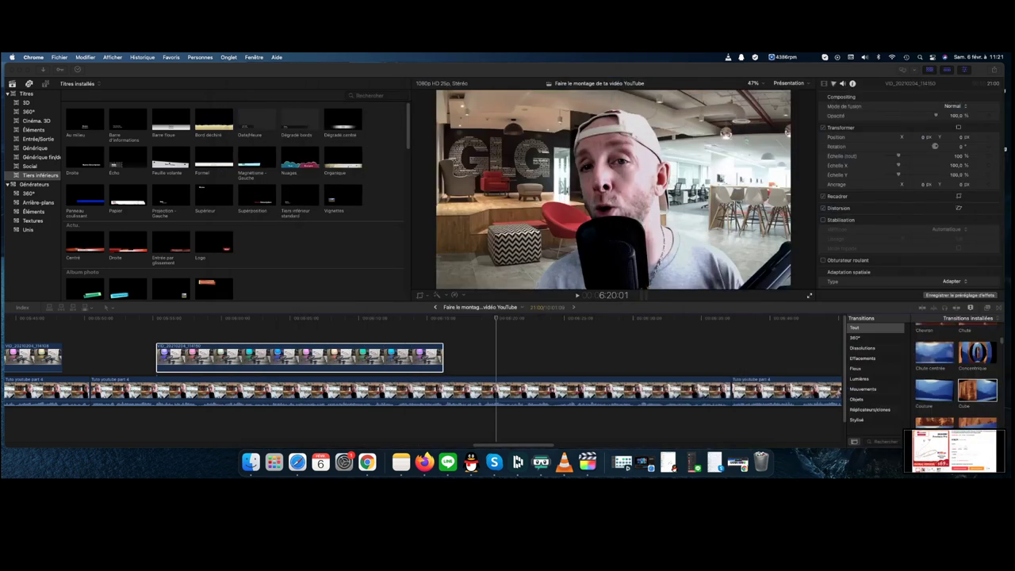
Import Capture d'écran 2021-02-06 à 11.21.20.png from the Bureau folder into Final Cut Pro's 6-02-2021 event
{"action": "left_click", "coordinate": [842, 156]}
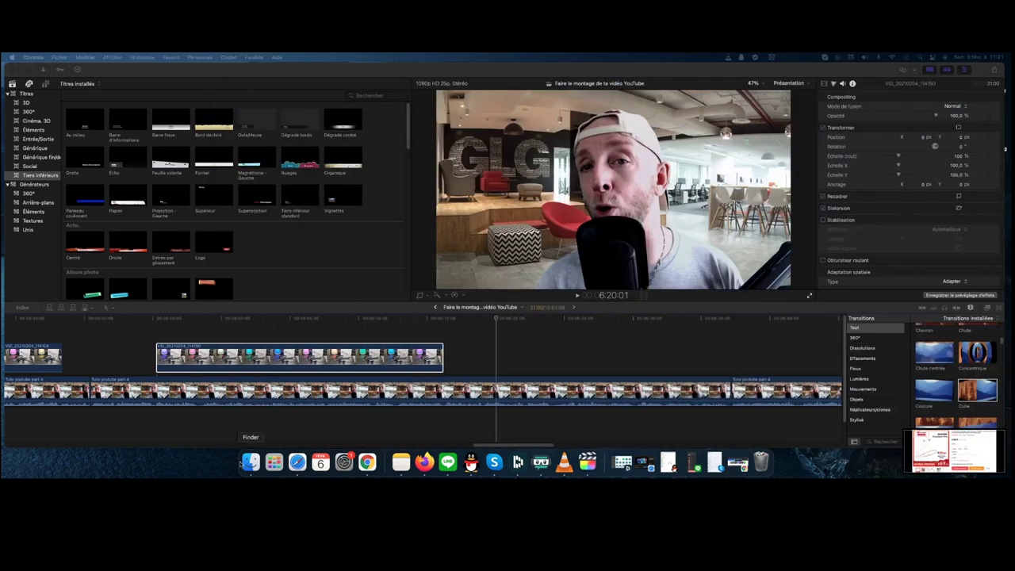
{"action": "left_click", "coordinate": [249, 462]}
{"action": "left_click", "coordinate": [522, 145]}
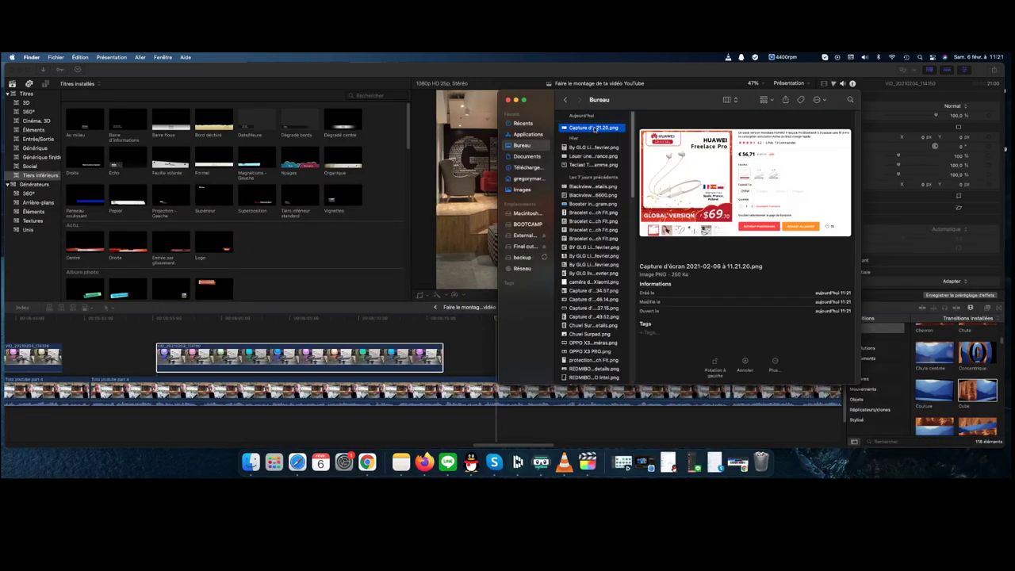
{"action": "left_click_drag", "start_coordinate": [594, 128], "coordinate": [544, 133]}
{"action": "left_click", "coordinate": [13, 84]}
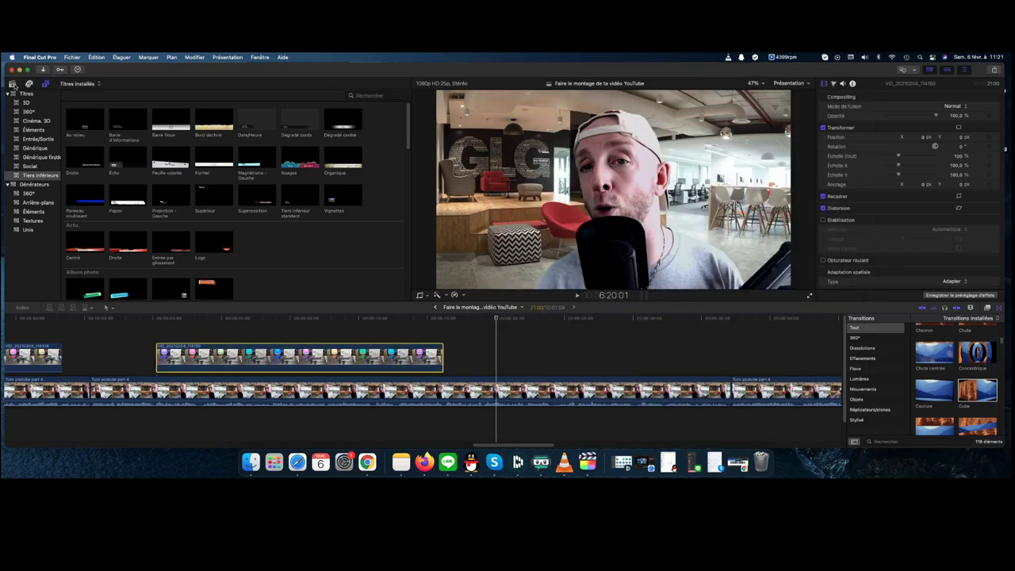
{"action": "left_click", "coordinate": [12, 84]}
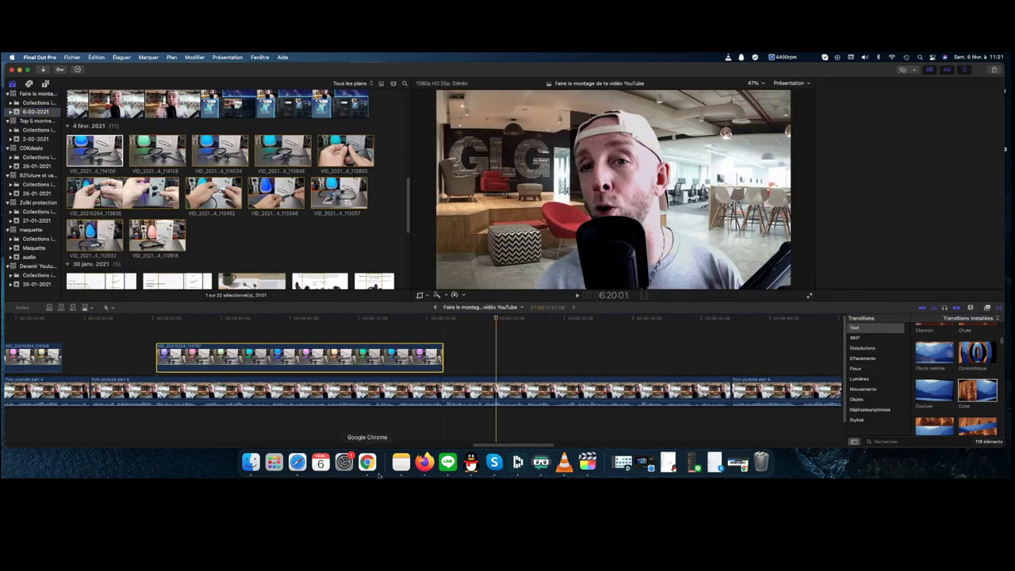
{"action": "left_click", "coordinate": [250, 463]}
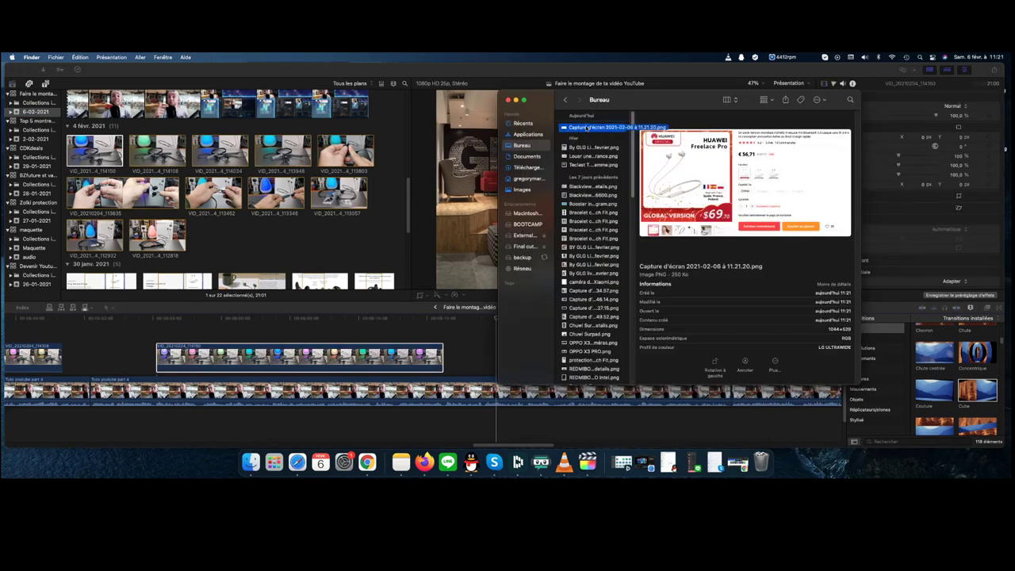
{"action": "left_click_drag", "start_coordinate": [586, 127], "coordinate": [240, 143]}
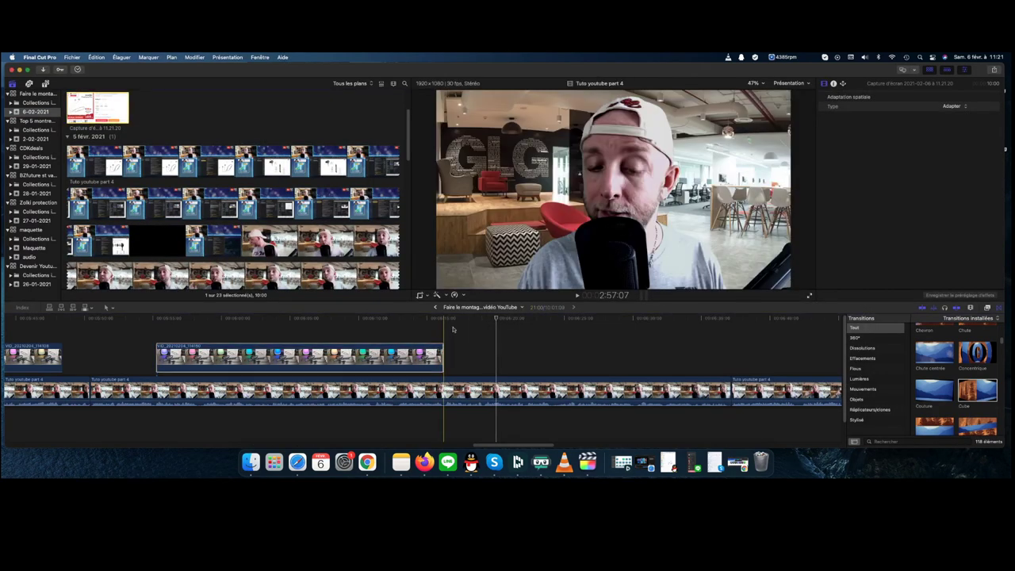
Connect the AliExpress product screenshot directly after VID_20210204_114150 at about 6:16 and play back the join
{"action": "left_click", "coordinate": [428, 323]}
{"action": "key", "text": "space"}
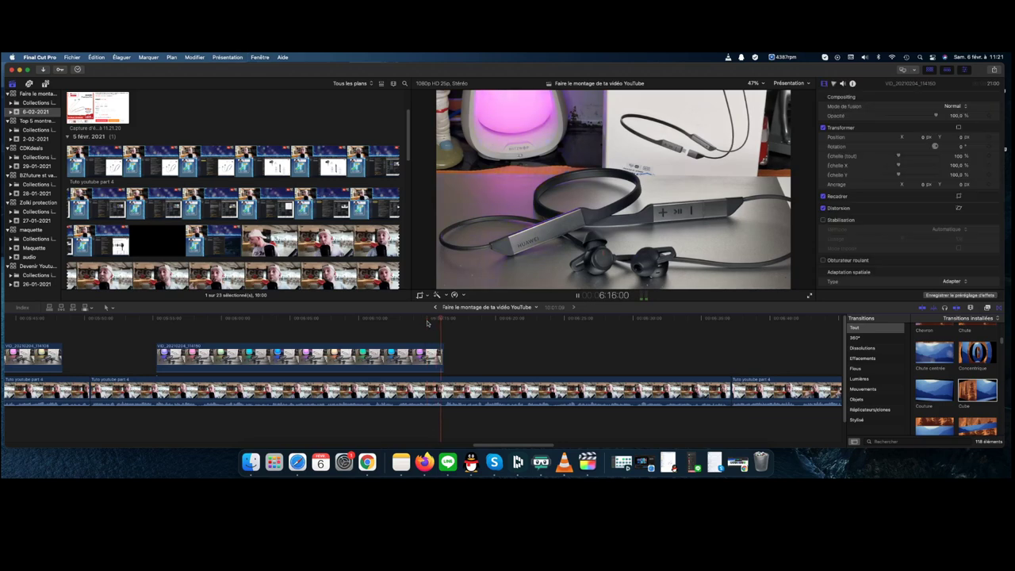
{"action": "key", "text": "space"}
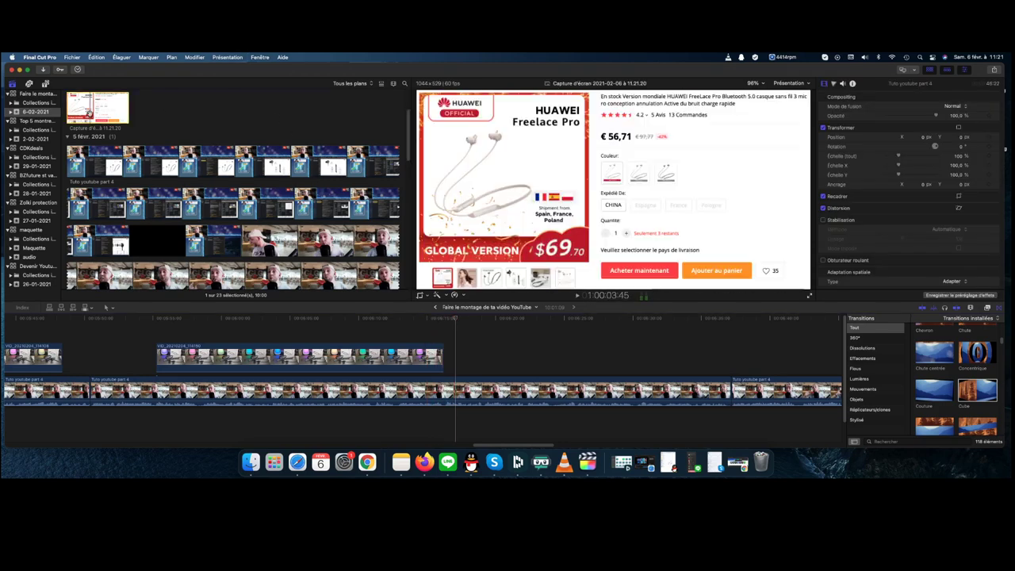
{"action": "left_click_drag", "start_coordinate": [93, 109], "coordinate": [450, 346]}
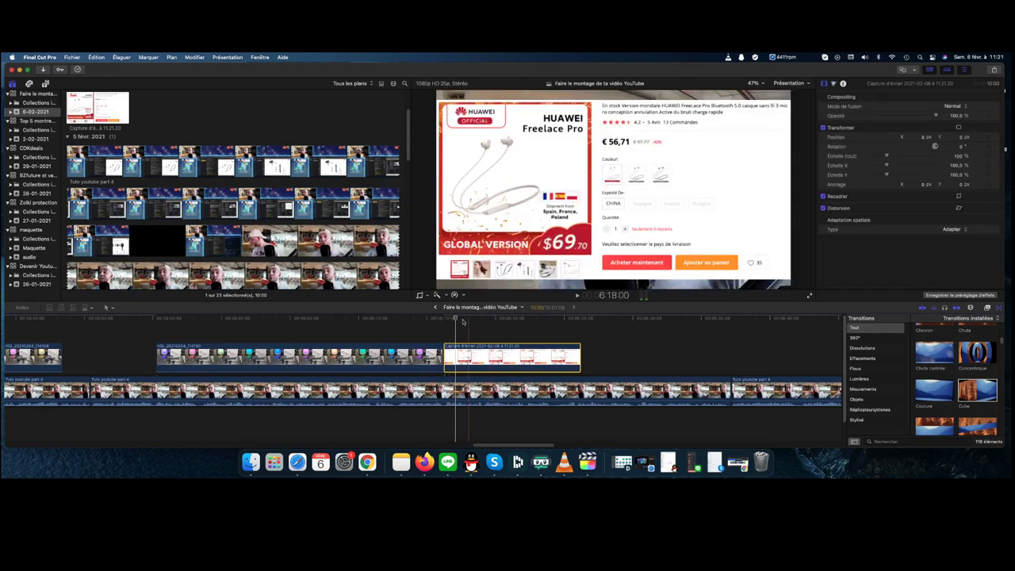
{"action": "left_click", "coordinate": [433, 322]}
{"action": "key", "text": "space"}
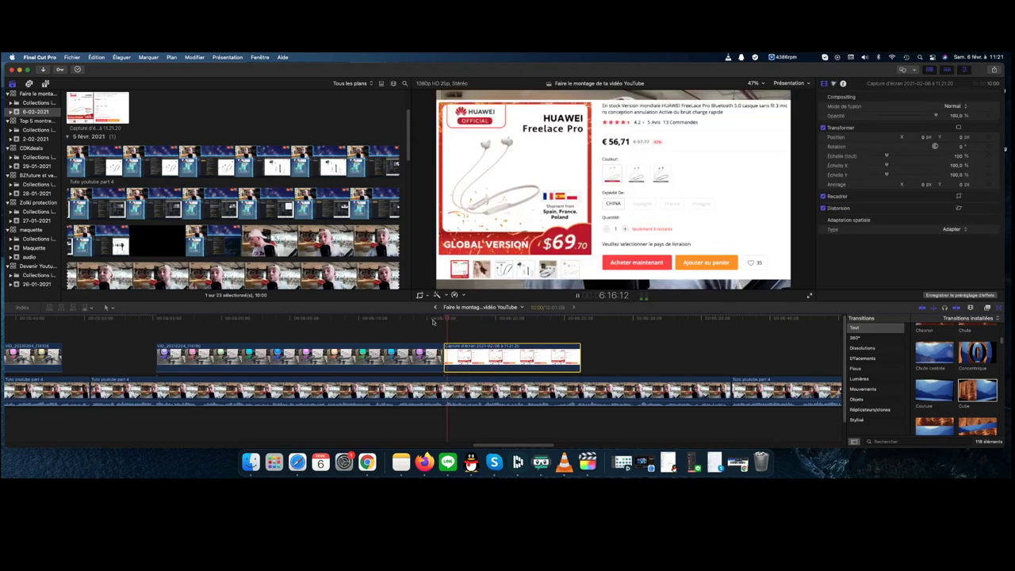
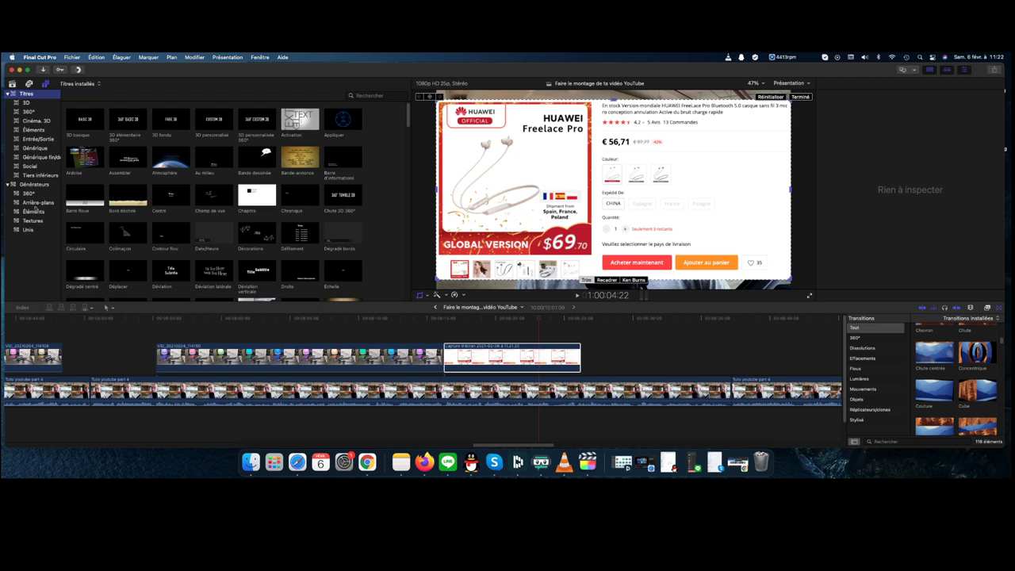
Add the Croiser background generator beneath the product screenshot and cut off the part extending past the screenshot's end
{"action": "left_click", "coordinate": [37, 203]}
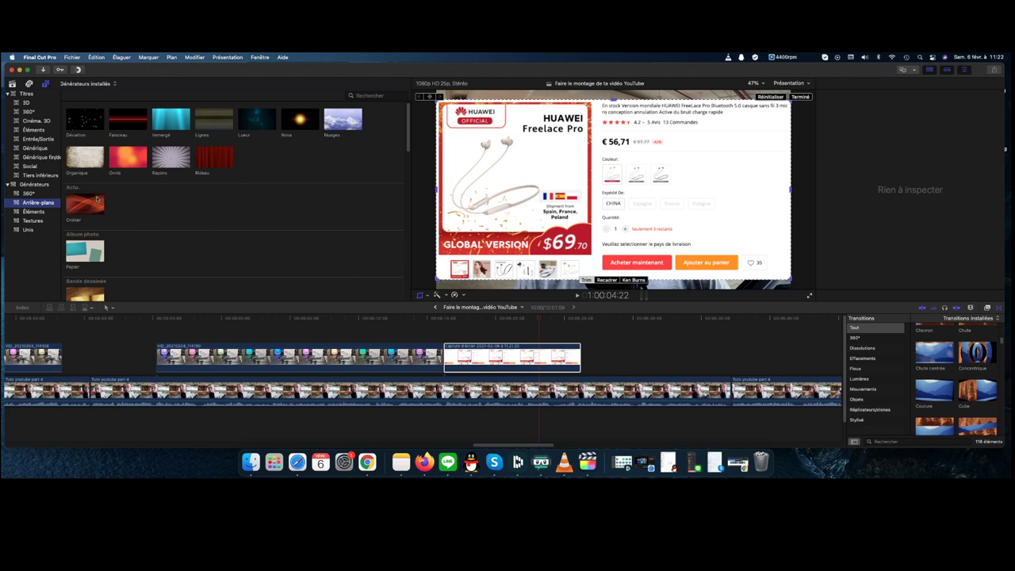
{"action": "left_click_drag", "start_coordinate": [89, 203], "coordinate": [474, 362]}
{"action": "key", "text": "b"}
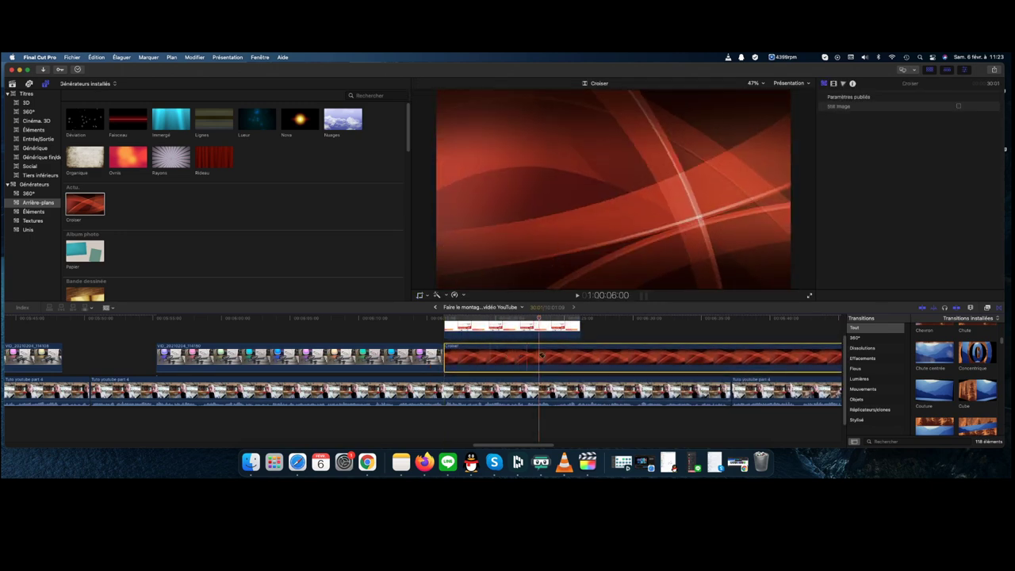
{"action": "left_click", "coordinate": [582, 356]}
{"action": "key", "text": "a"}
{"action": "left_click", "coordinate": [620, 357]}
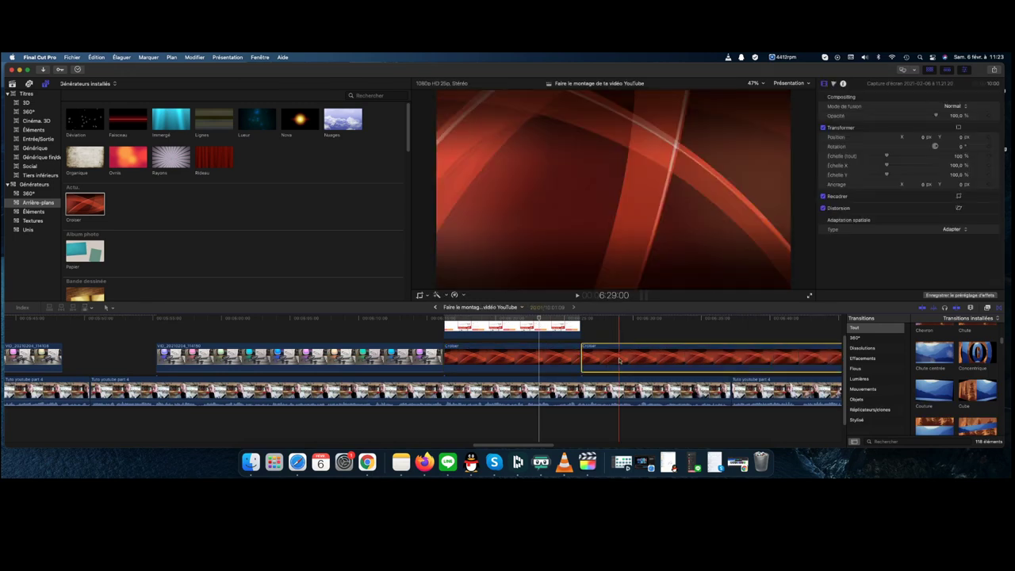
{"action": "key", "text": "BackSpace"}
Play back the screenshot section and split the Tuto youtube part 4 segment where the Croiser background ends
{"action": "key", "text": "space"}
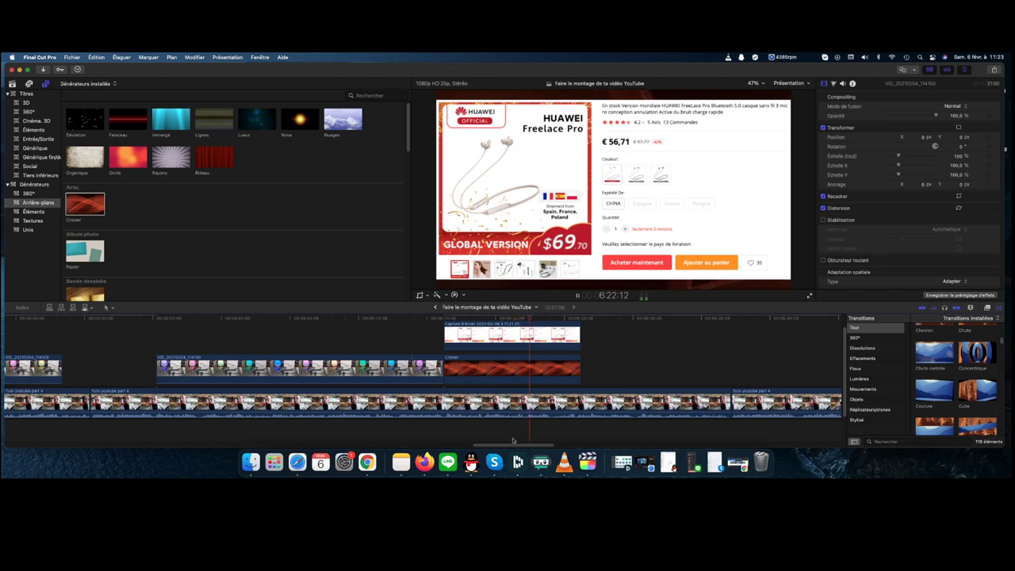
{"action": "left_click_drag", "start_coordinate": [505, 446], "coordinate": [519, 446]}
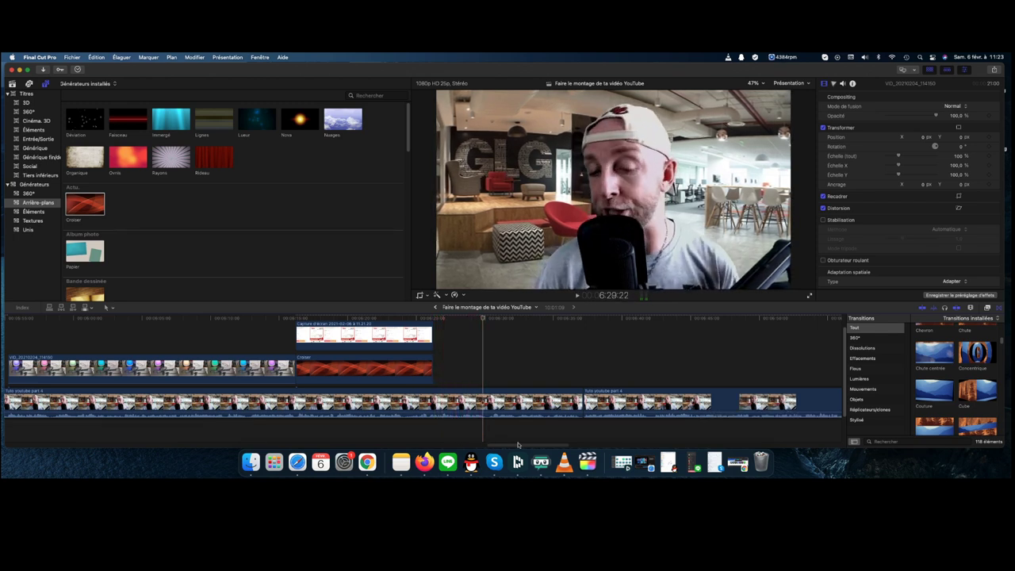
{"action": "left_click", "coordinate": [434, 409]}
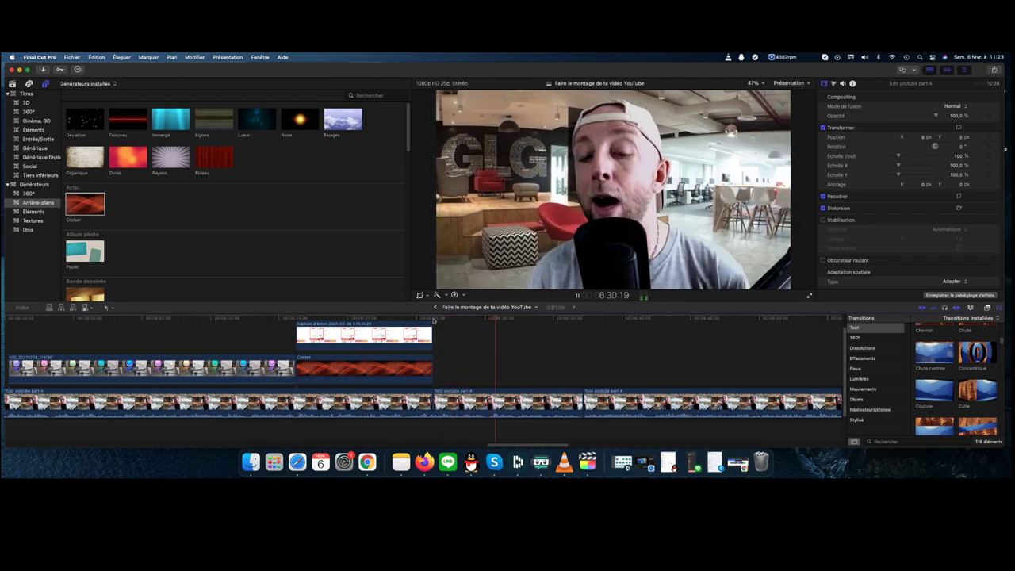
Play back the talking-head footage from about 6:30 to 7:00, and recheck the start of the segment at about 6:37
{"action": "scroll", "coordinate": [505, 375], "scroll_direction": "down", "scroll_amount": 1}
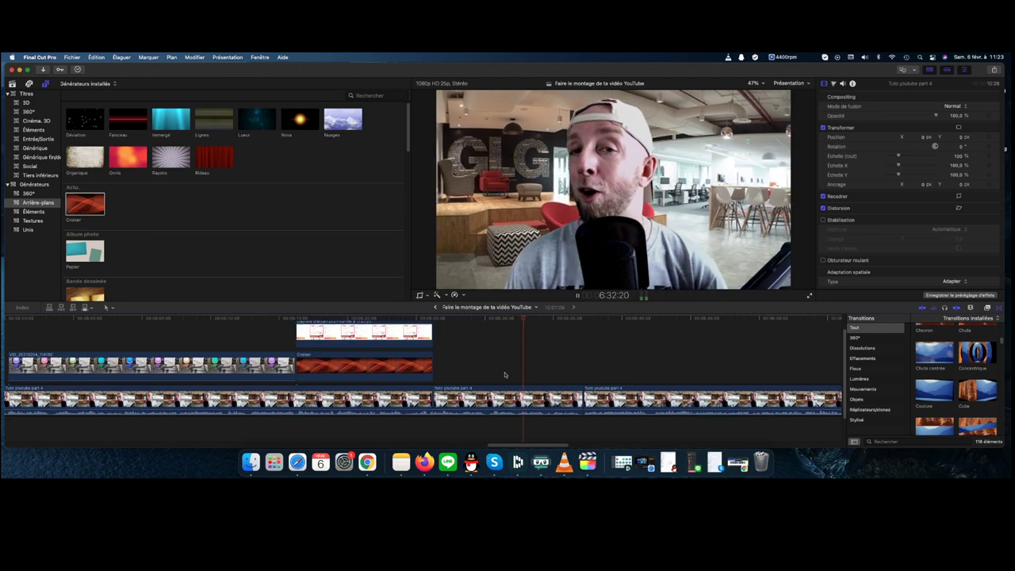
{"action": "left_click_drag", "start_coordinate": [512, 445], "coordinate": [522, 445]}
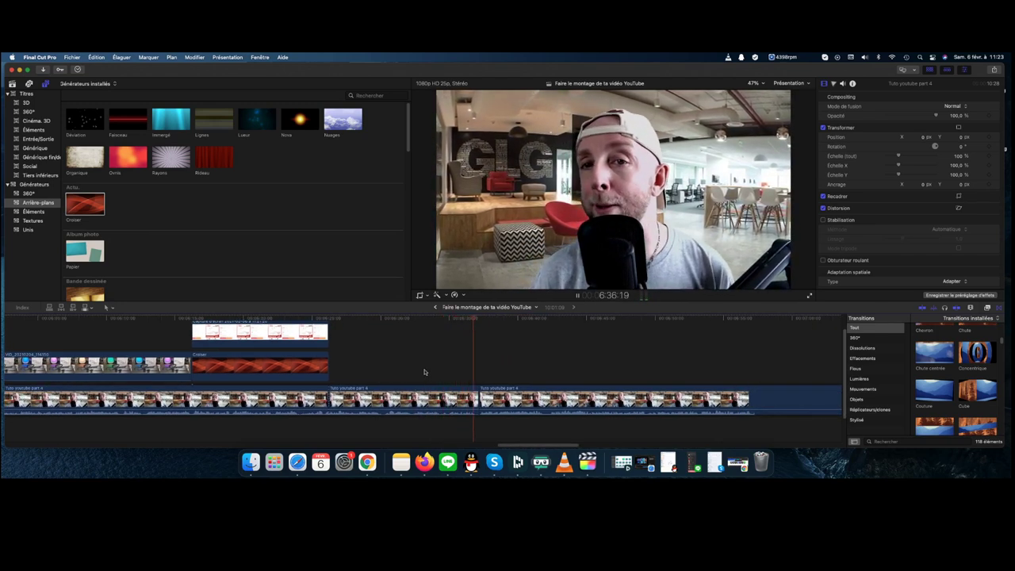
{"action": "key", "text": "space"}
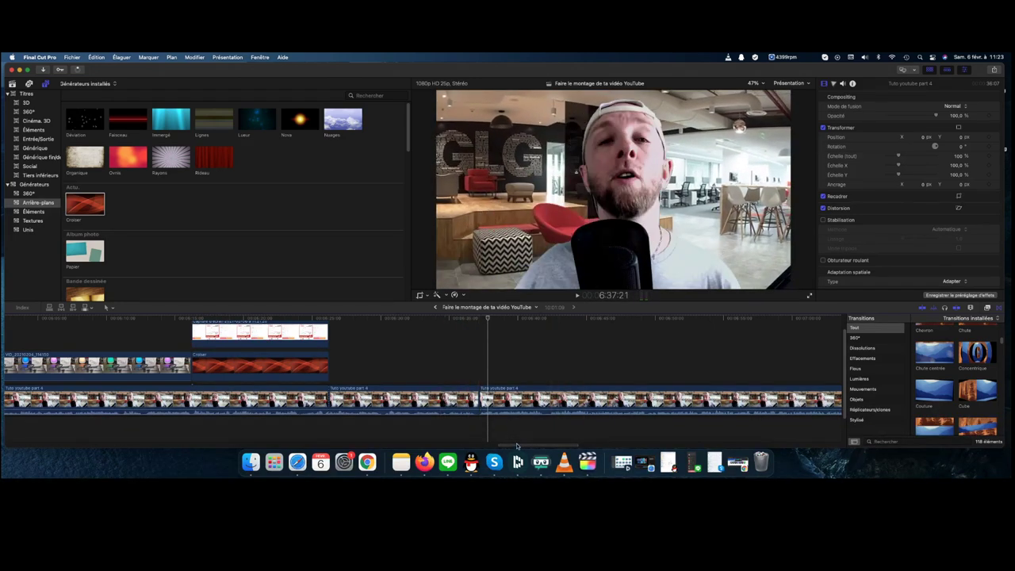
{"action": "mouse_move", "coordinate": [517, 446]}
{"action": "left_mouse_down"}
{"action": "mouse_move", "coordinate": [698, 448]}
{"action": "mouse_move", "coordinate": [468, 446]}
{"action": "mouse_move", "coordinate": [536, 441]}
{"action": "left_mouse_up"}
{"action": "key", "text": "space"}
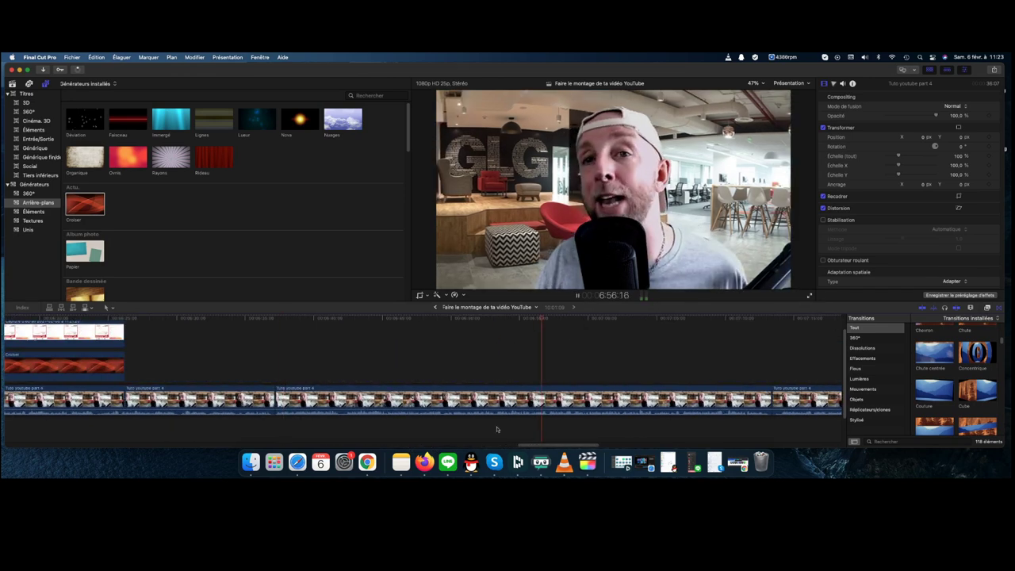
{"action": "scroll", "coordinate": [540, 430], "scroll_direction": "down", "scroll_amount": 1}
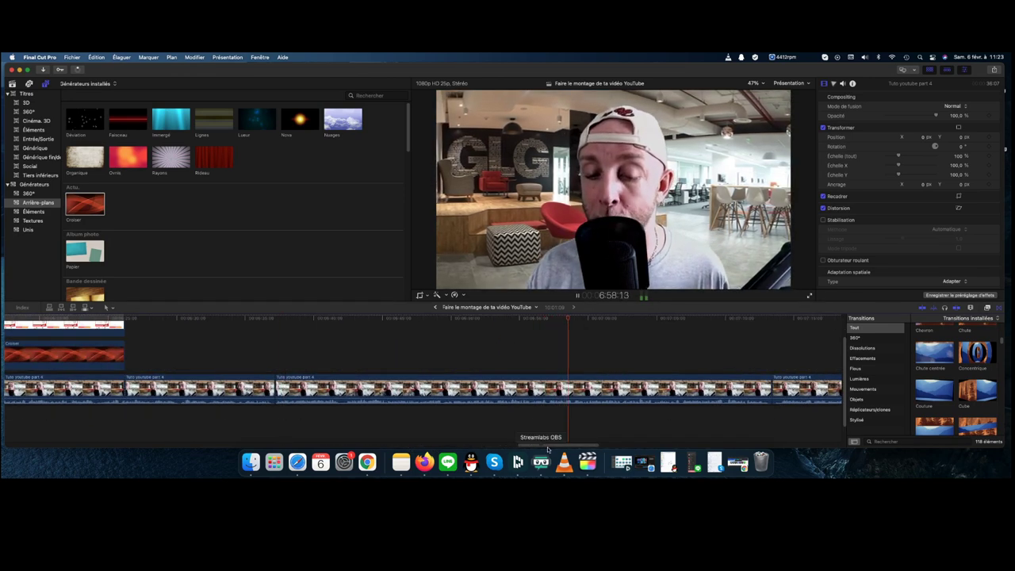
{"action": "left_click_drag", "start_coordinate": [550, 445], "coordinate": [521, 446]}
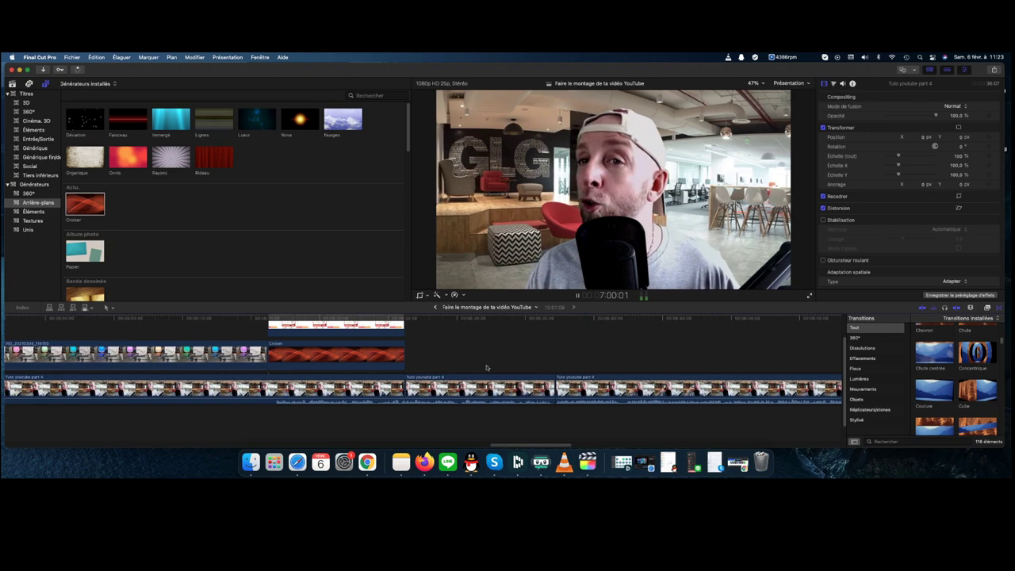
{"action": "left_click", "coordinate": [557, 327]}
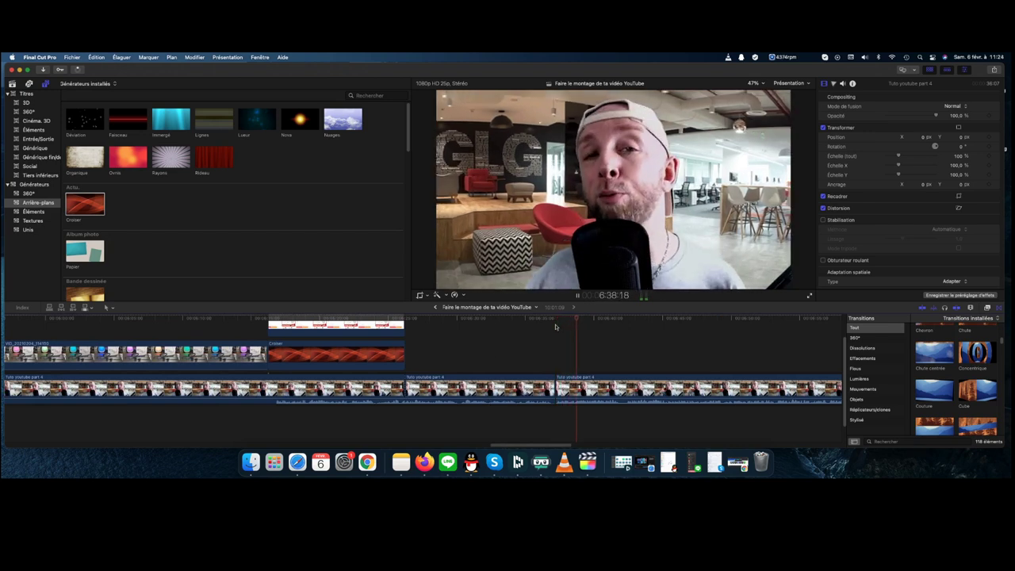
{"action": "key", "text": "space"}
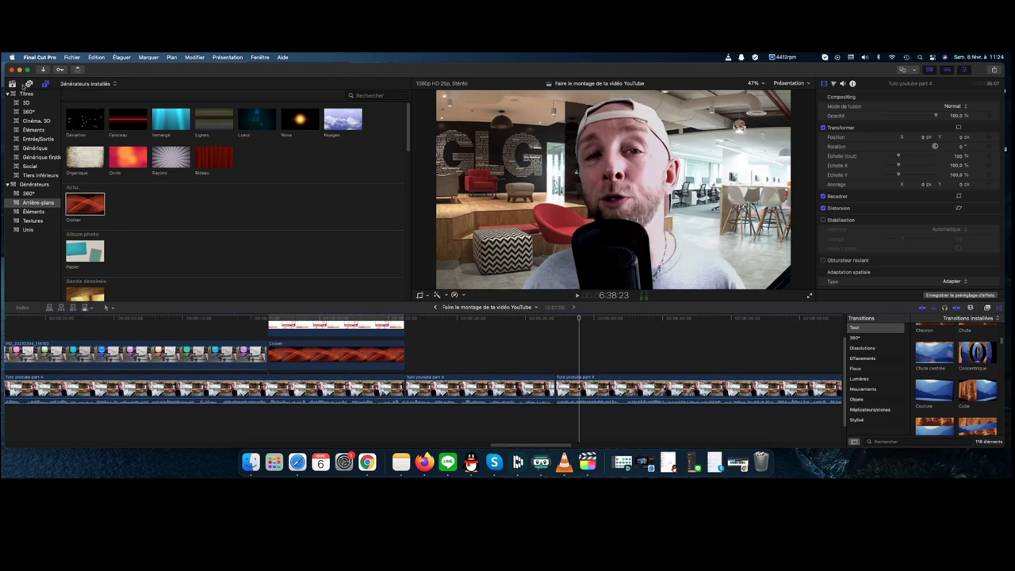
Connect all the earphone clips dated 4 February 2021 beneath the Tuto youtube part 4 segment starting at about 6:37
{"action": "left_click", "coordinate": [14, 83]}
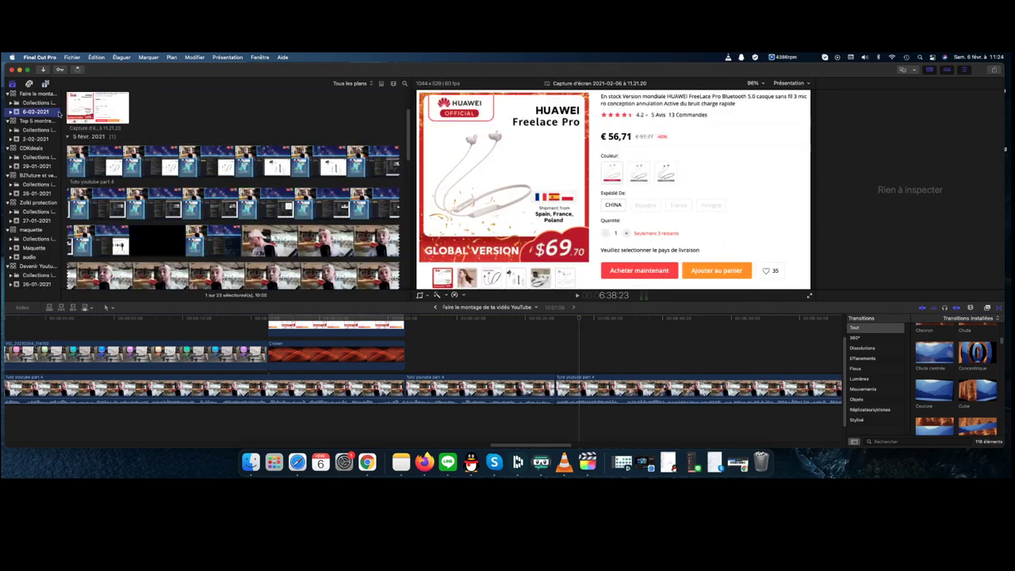
{"action": "scroll", "coordinate": [157, 166], "scroll_direction": "down", "scroll_amount": 4}
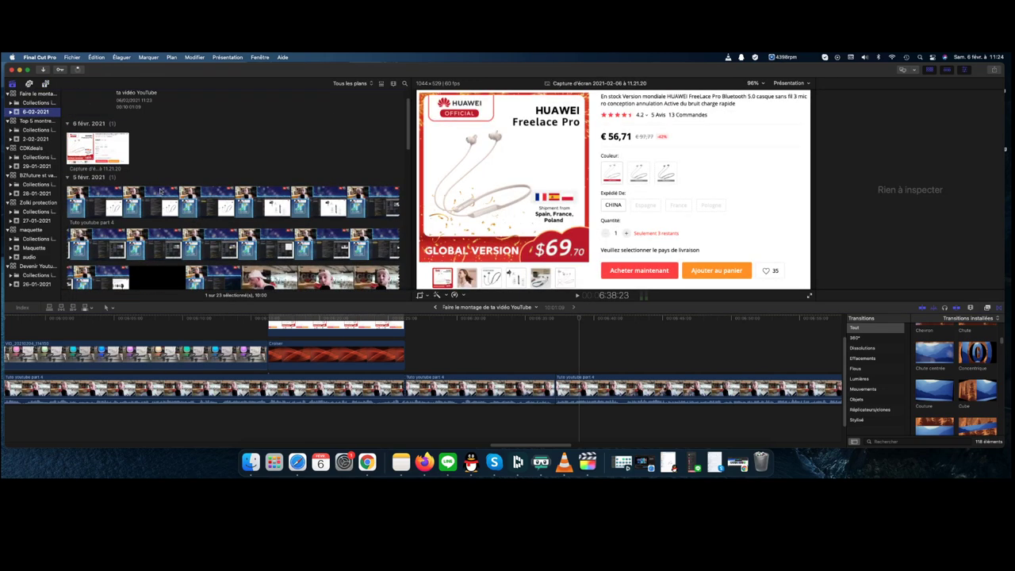
{"action": "scroll", "coordinate": [166, 184], "scroll_direction": "down", "scroll_amount": 5}
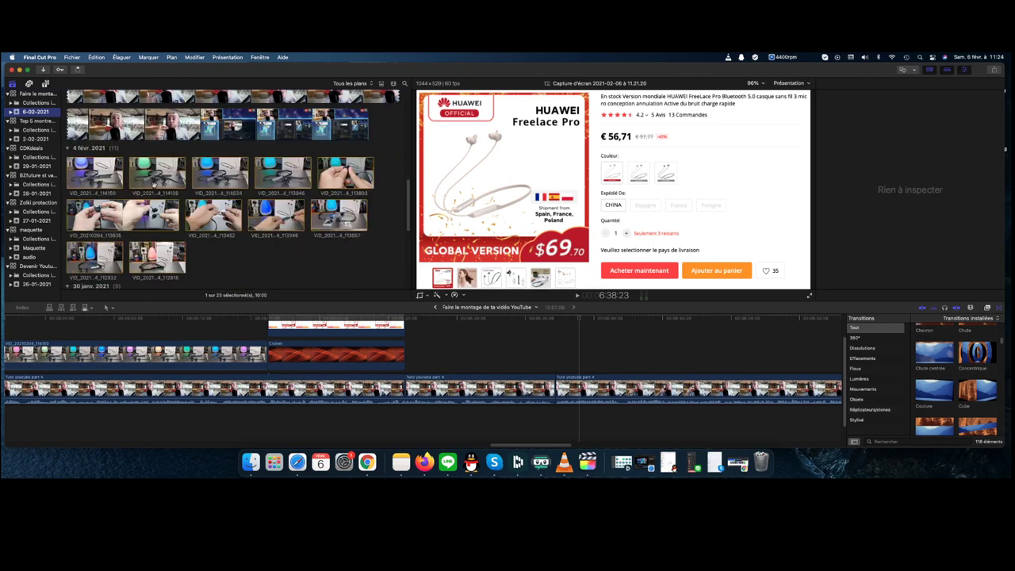
{"action": "left_click", "coordinate": [86, 174]}
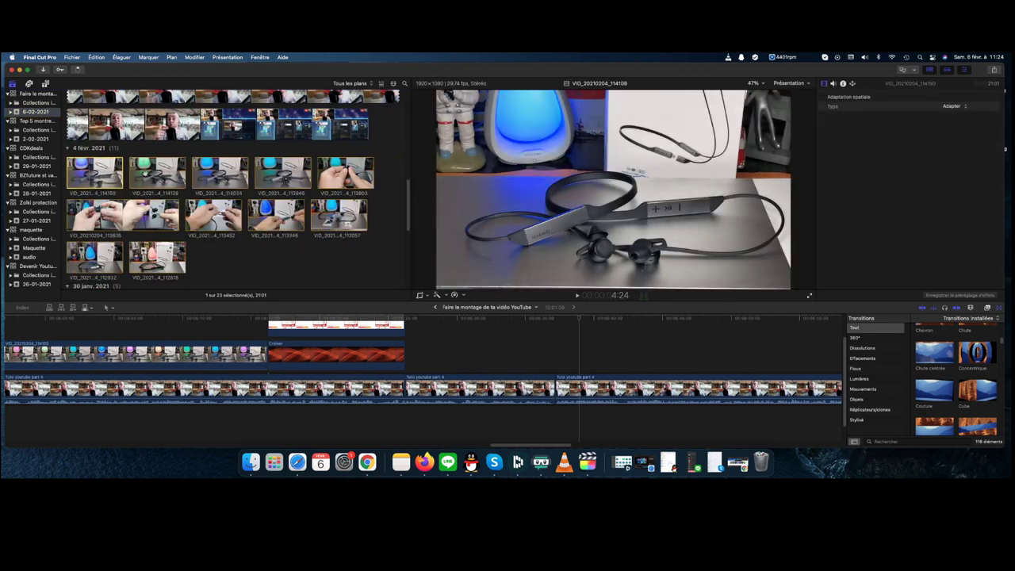
{"action": "left_click", "coordinate": [158, 172], "text": "super"}
{"action": "left_click", "coordinate": [220, 173], "text": "super"}
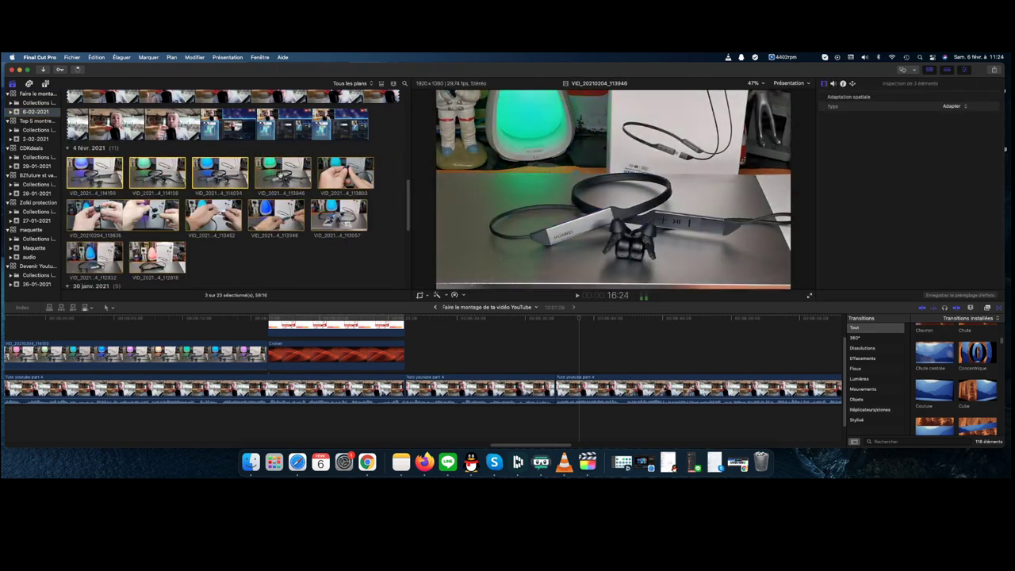
{"action": "left_click", "coordinate": [263, 174], "text": "super"}
{"action": "left_click", "coordinate": [95, 253], "text": "super"}
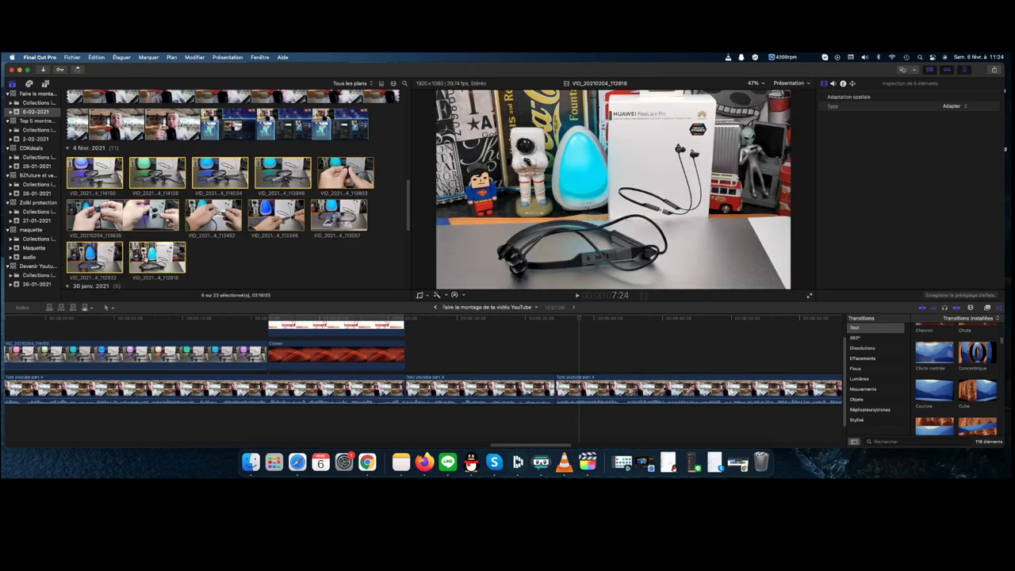
{"action": "left_click", "coordinate": [152, 254], "text": "super"}
{"action": "left_click", "coordinate": [273, 219], "text": "super"}
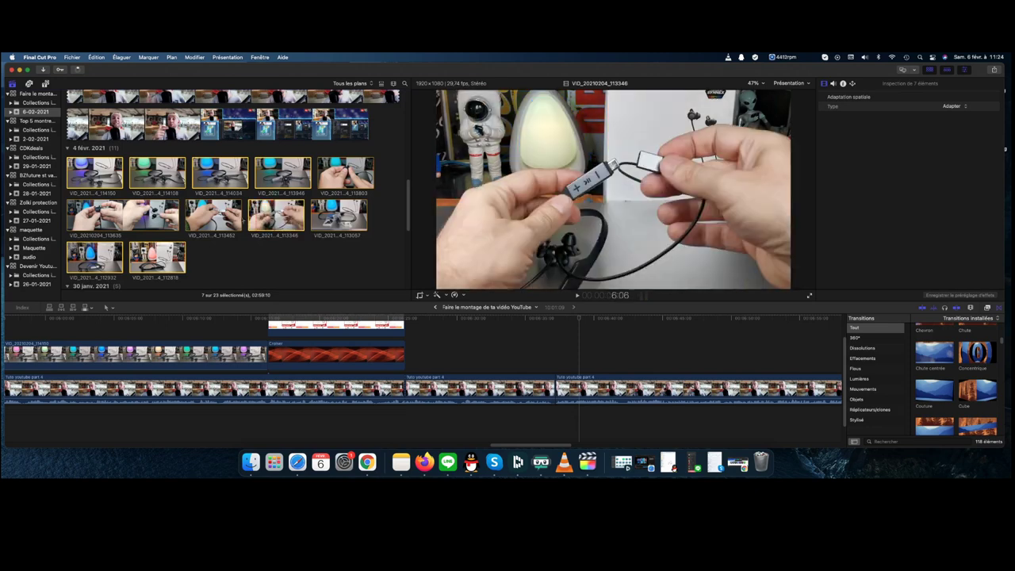
{"action": "left_click", "coordinate": [210, 216], "text": "super"}
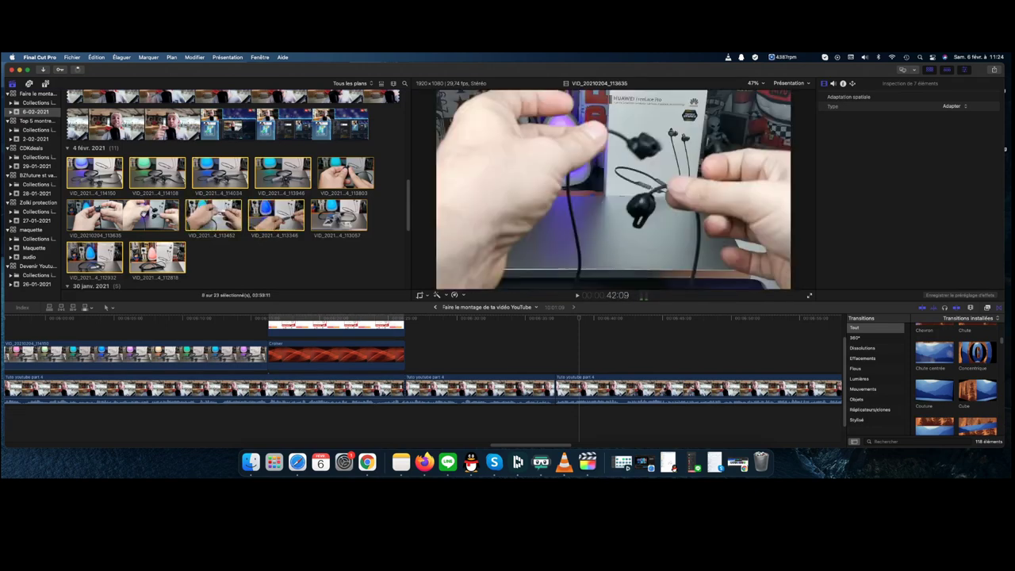
{"action": "left_click", "coordinate": [151, 217], "text": "super"}
{"action": "left_click", "coordinate": [345, 172], "text": "super"}
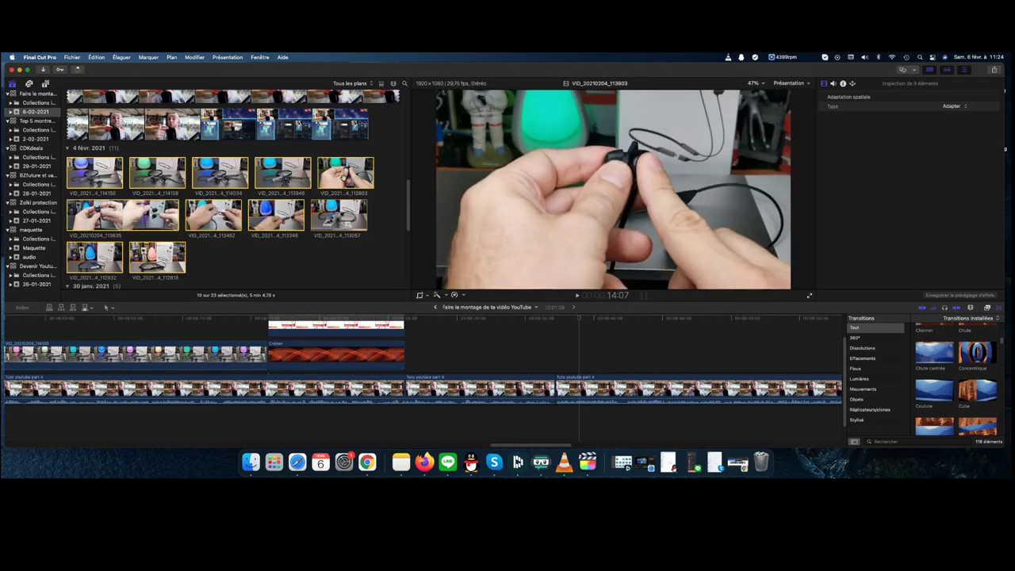
{"action": "scroll", "coordinate": [438, 331], "scroll_direction": "down", "scroll_amount": 1}
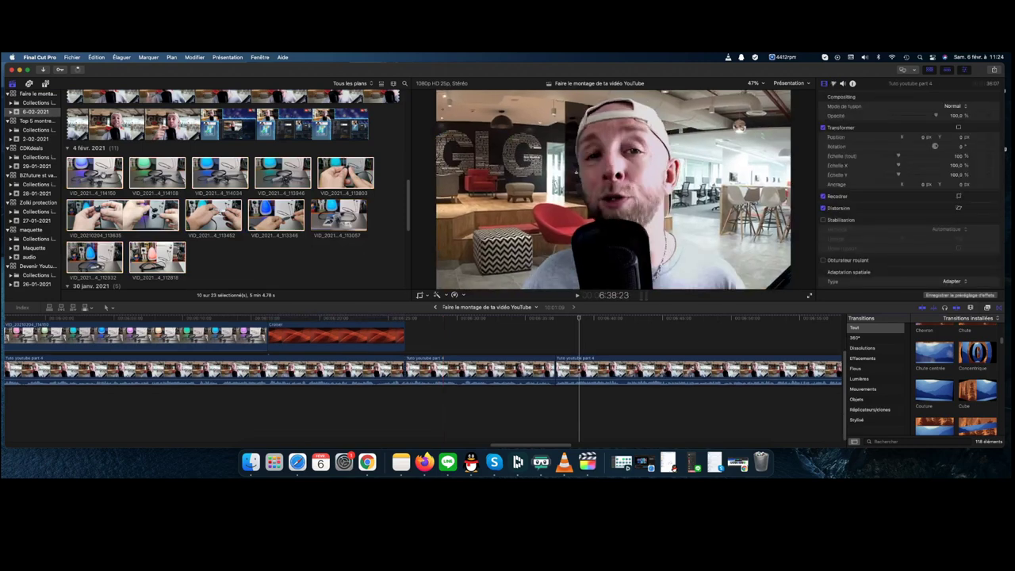
{"action": "left_click_drag", "start_coordinate": [101, 175], "coordinate": [560, 415]}
{"action": "mouse_move", "coordinate": [461, 447]}
{"action": "left_mouse_down"}
{"action": "mouse_move", "coordinate": [714, 442]}
{"action": "mouse_move", "coordinate": [441, 445]}
{"action": "left_mouse_up"}
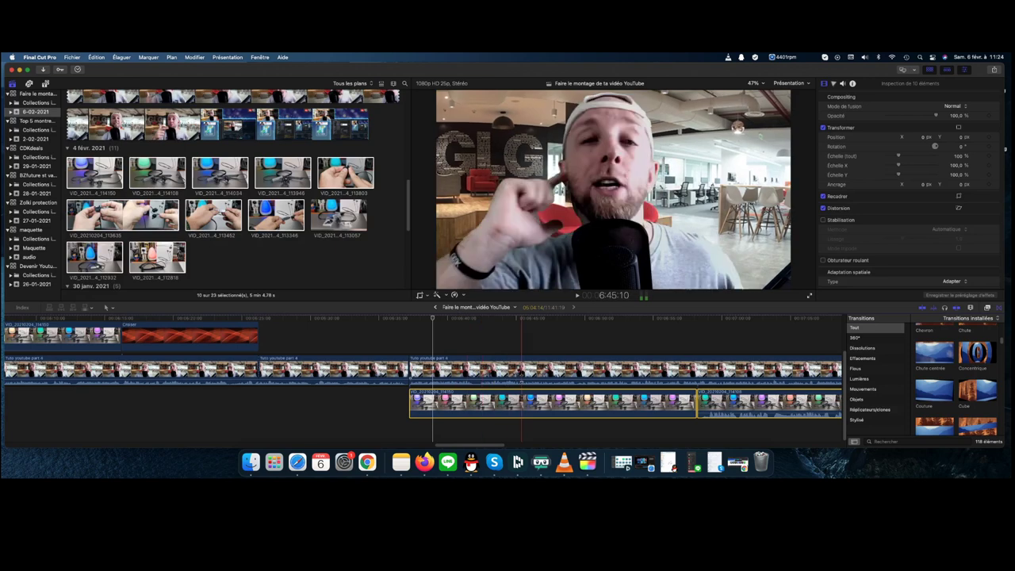
Scale the talking-head segment at about 6:38 down to about 20% and place it in the upper-left corner of the picture
{"action": "left_click", "coordinate": [521, 371]}
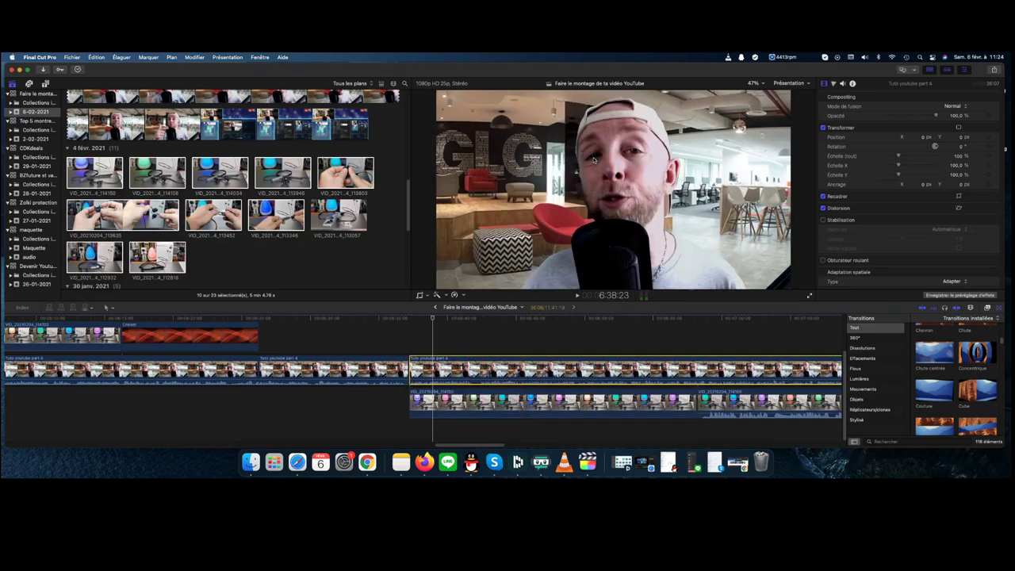
{"action": "left_click_drag", "start_coordinate": [437, 292], "coordinate": [607, 211]}
{"action": "left_click_drag", "start_coordinate": [652, 168], "coordinate": [471, 107]}
Apply a Ken Burns move to VID_20210204_114150, with the end frame slightly zoomed in toward the lower right, and play it back
{"action": "left_click", "coordinate": [441, 404]}
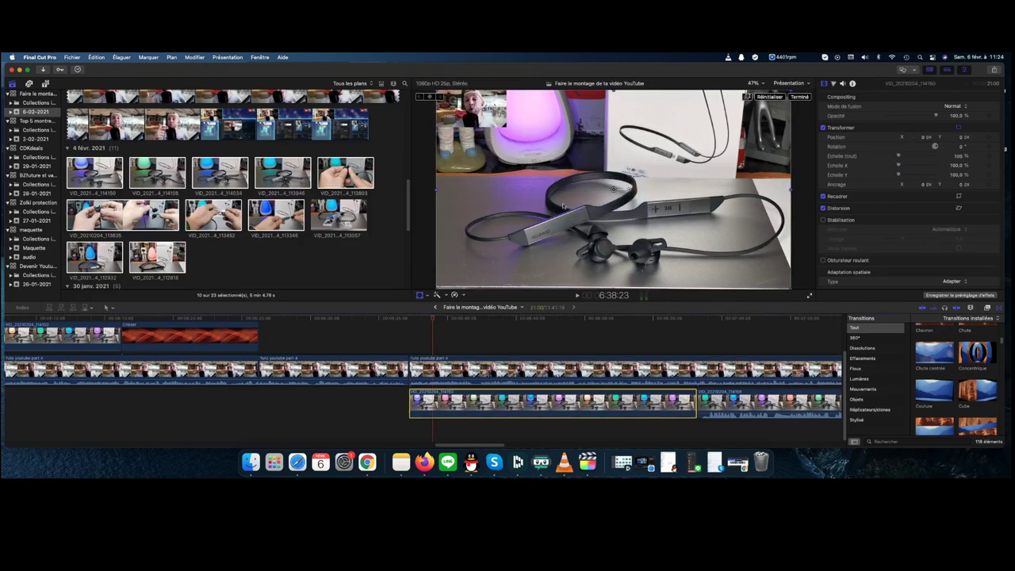
{"action": "left_click", "coordinate": [580, 212]}
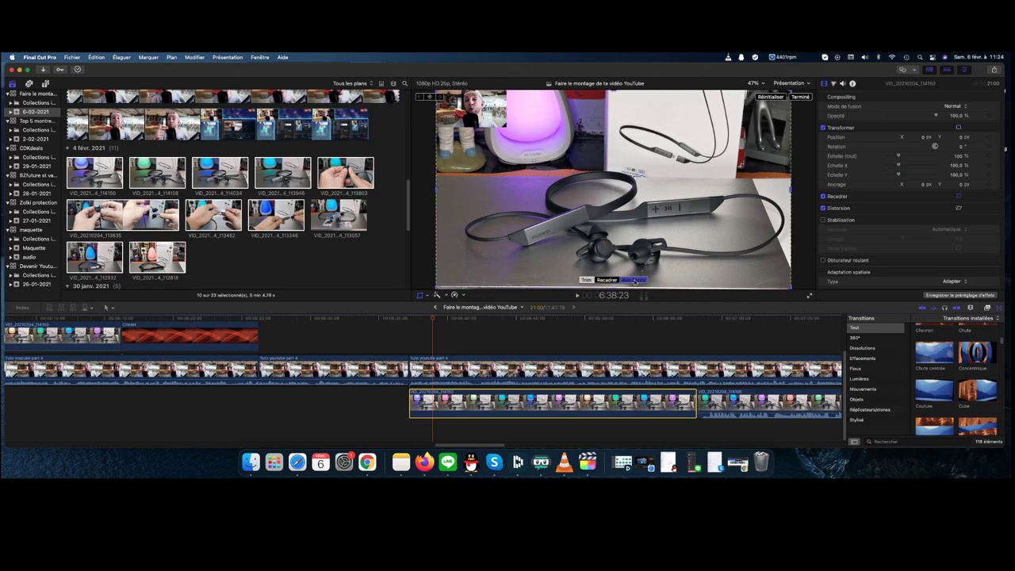
{"action": "left_click", "coordinate": [635, 280]}
{"action": "left_click_drag", "start_coordinate": [613, 226], "coordinate": [636, 232]}
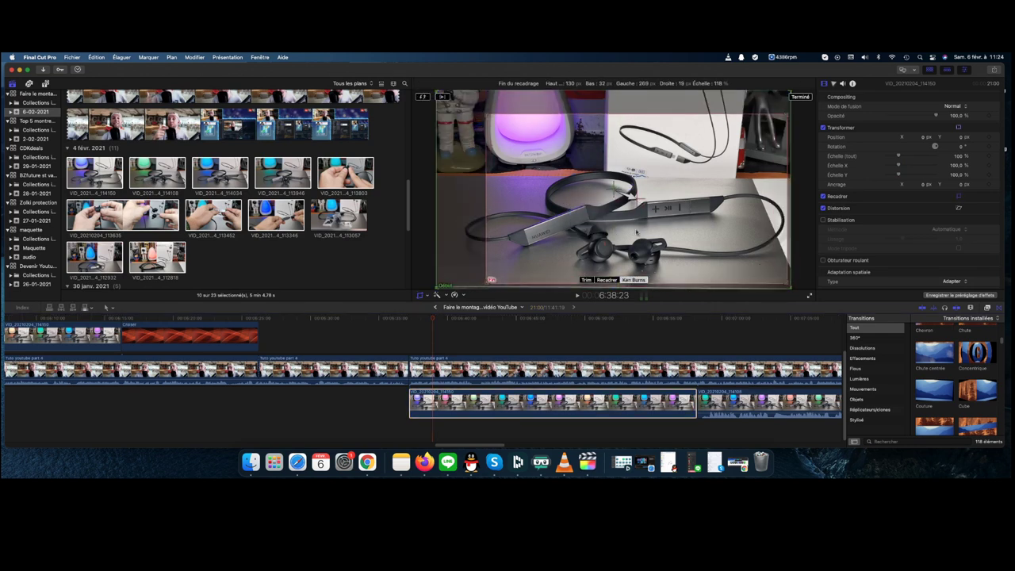
{"action": "left_click", "coordinate": [799, 98]}
{"action": "left_click", "coordinate": [397, 321]}
{"action": "key", "text": "space"}
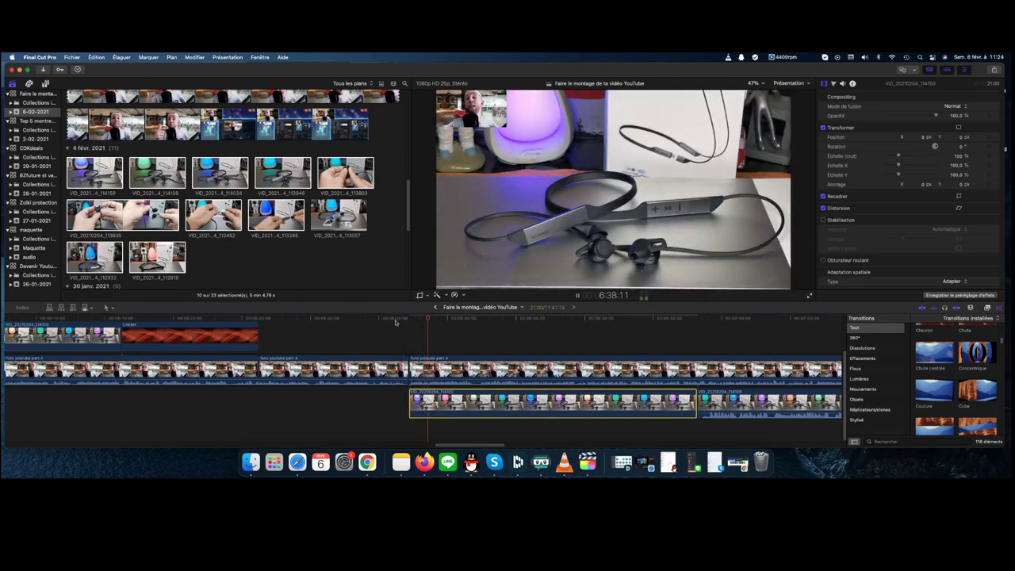
{"action": "key", "text": "space"}
Adjust the inset talking head to about X -772.7 px, Y 438.1 px and lower the audio of the following cutaway clips
{"action": "left_click", "coordinate": [473, 117]}
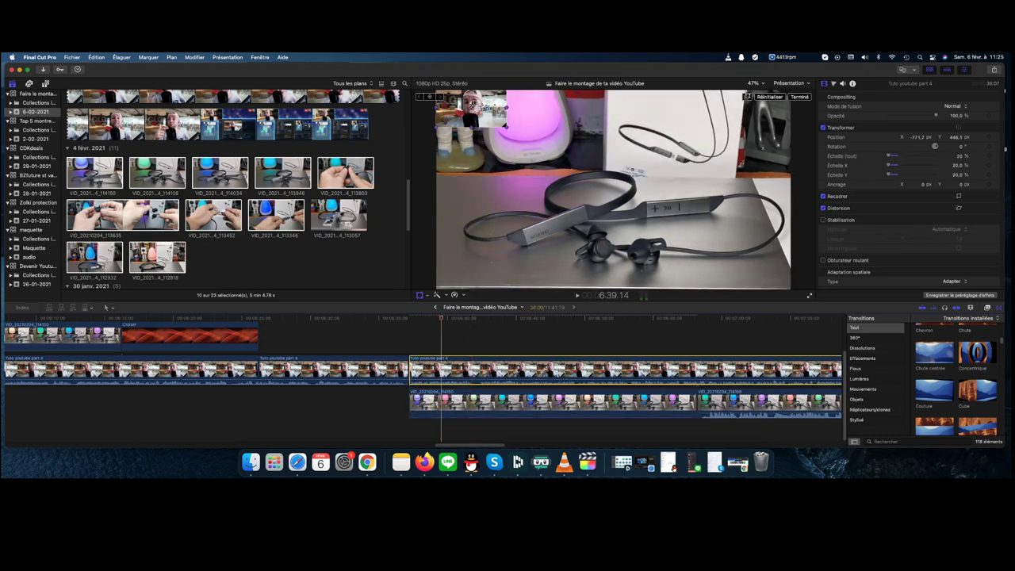
{"action": "left_click_drag", "start_coordinate": [474, 117], "coordinate": [472, 112]}
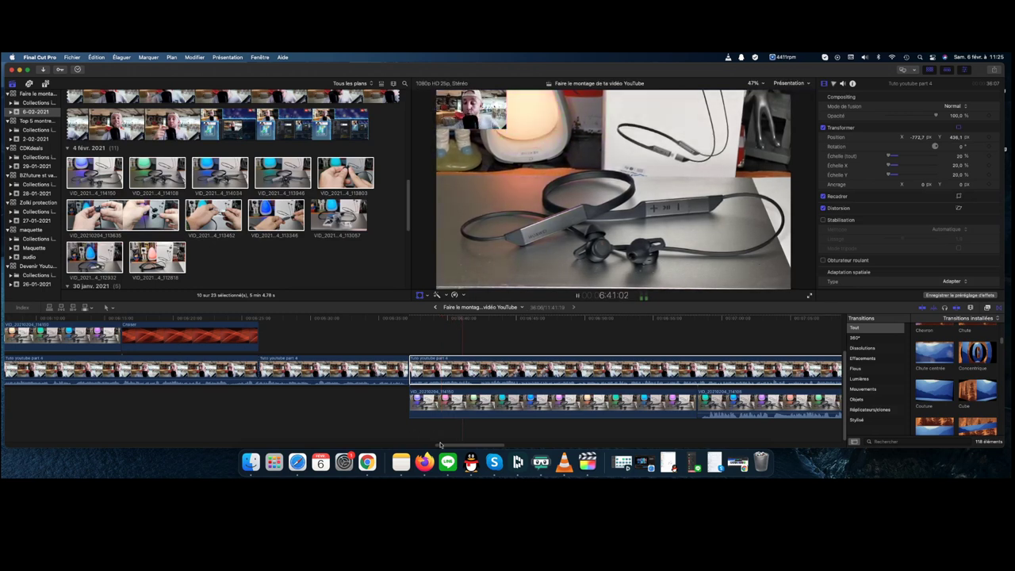
{"action": "left_click_drag", "start_coordinate": [442, 445], "coordinate": [466, 448]}
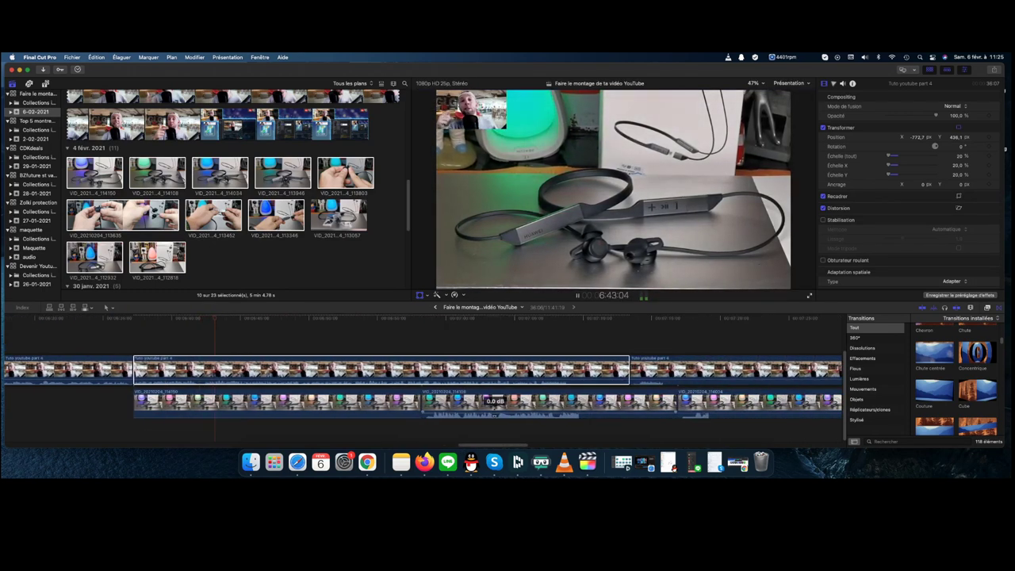
{"action": "left_click", "coordinate": [496, 410]}
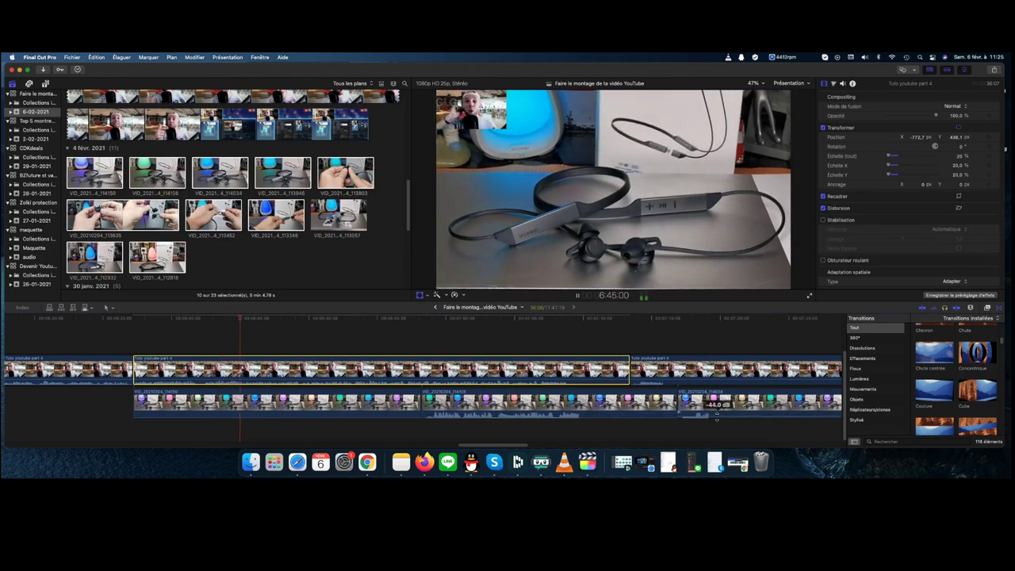
Play back the join at about 7:13 and trim about 10 frames from the start of the Tuto youtube part 4 segment there
{"action": "left_click", "coordinate": [596, 325]}
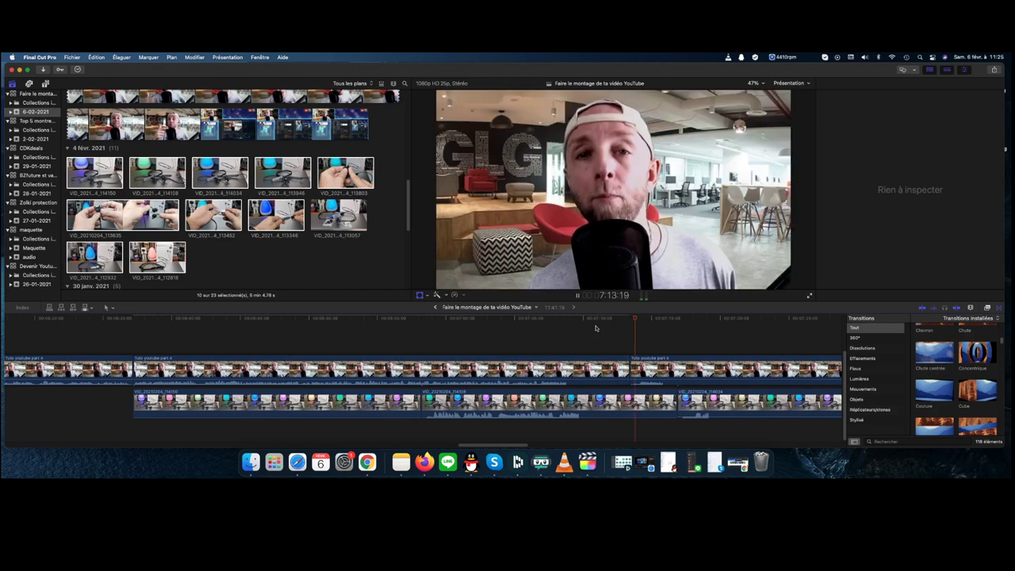
{"action": "key", "text": "space"}
{"action": "key", "text": "shift+t"}
{"action": "left_click_drag", "start_coordinate": [632, 371], "coordinate": [636, 371]}
Scale the talking-head segment starting at about 7:13 down to about 21.9% and place it in the upper-right corner of the picture
{"action": "left_click", "coordinate": [662, 373]}
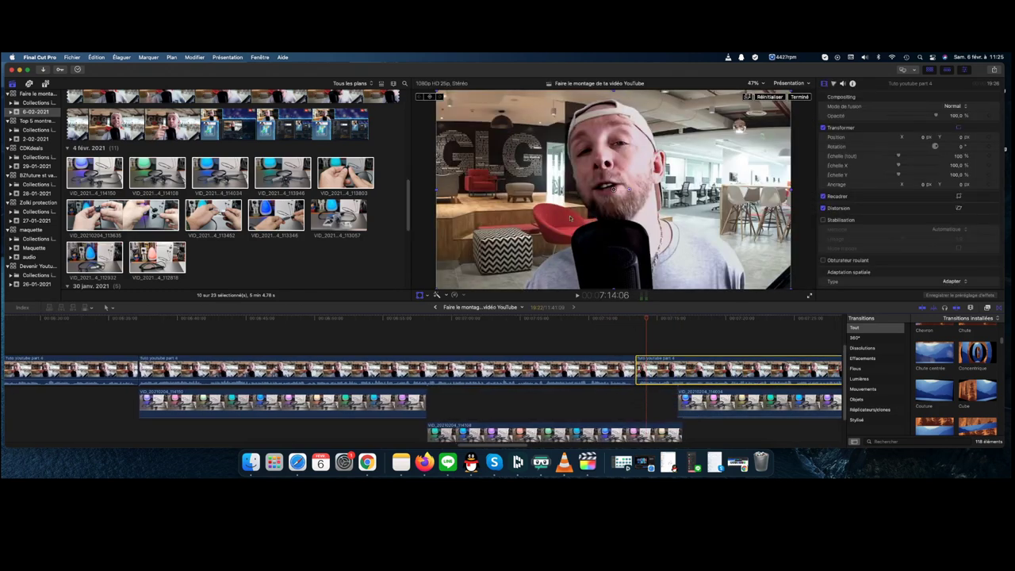
{"action": "left_click_drag", "start_coordinate": [438, 291], "coordinate": [575, 213]}
{"action": "left_click_drag", "start_coordinate": [613, 191], "coordinate": [751, 112]}
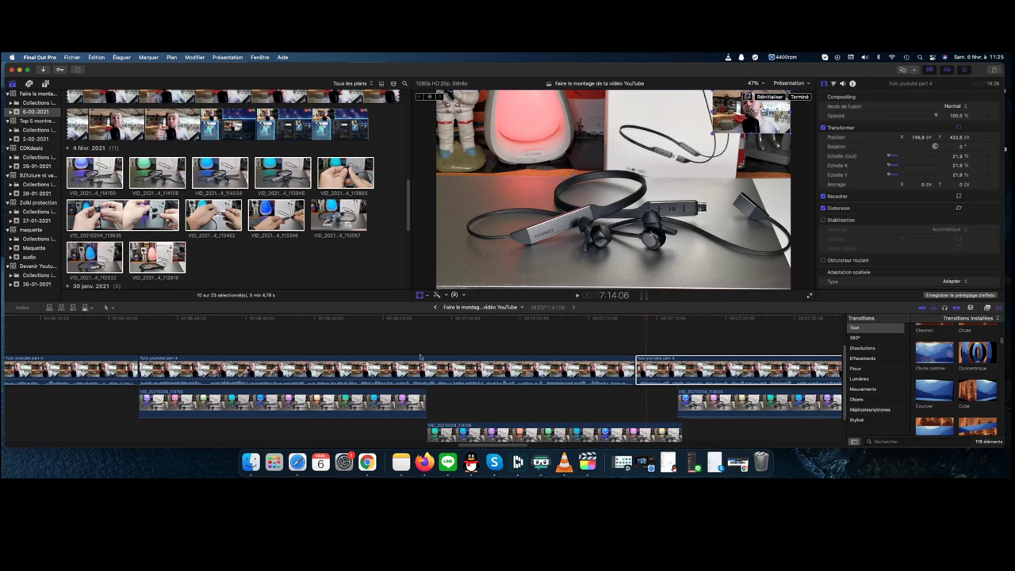
Play back the change of inset position and move VID_20210204_114034 directly after VID_20210204_114108
{"action": "left_click", "coordinate": [615, 329]}
{"action": "key", "text": "space"}
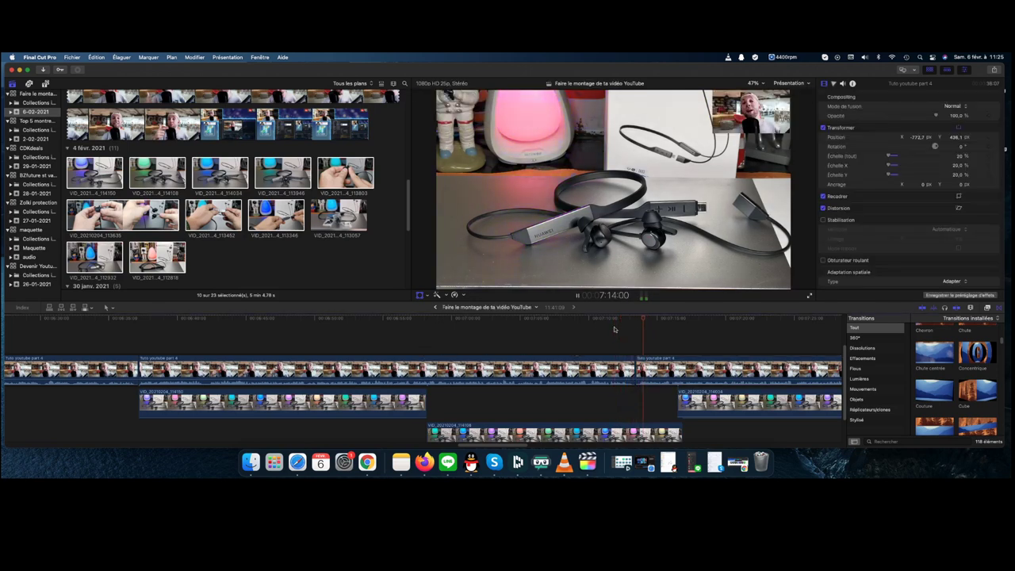
{"action": "left_click_drag", "start_coordinate": [686, 410], "coordinate": [693, 409]}
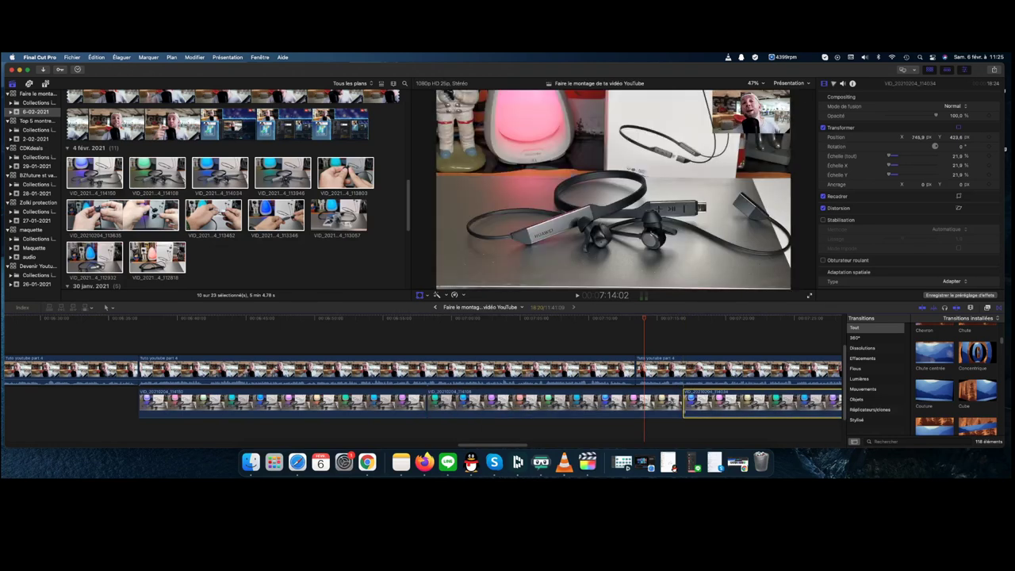
Add a Balayage transition between the two talking-head segments at about 7:13 and play it back
{"action": "scroll", "coordinate": [992, 406], "scroll_direction": "up", "scroll_amount": 3}
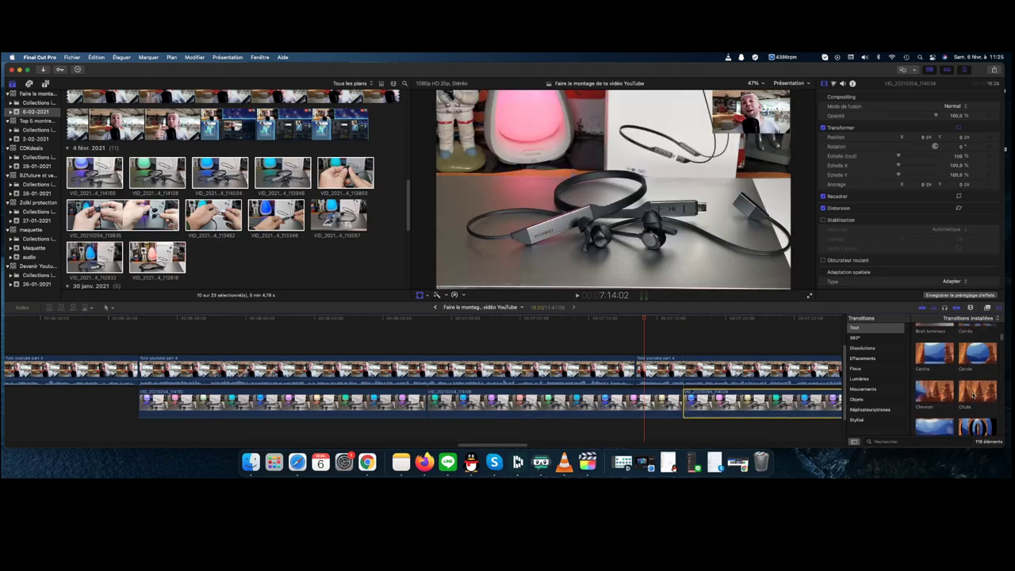
{"action": "scroll", "coordinate": [971, 393], "scroll_direction": "up", "scroll_amount": 4}
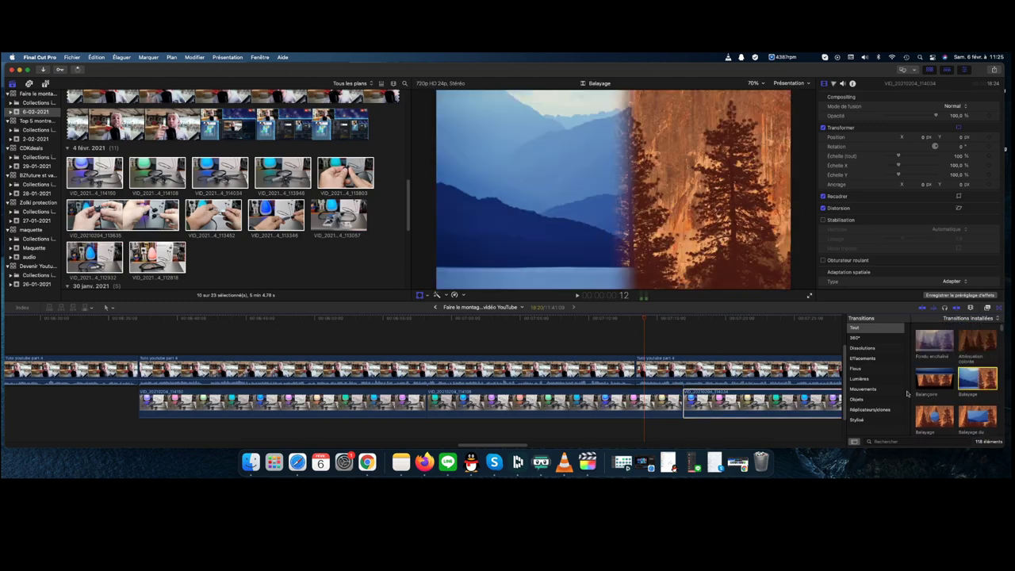
{"action": "left_click_drag", "start_coordinate": [980, 381], "coordinate": [634, 369]}
{"action": "left_click", "coordinate": [636, 361]}
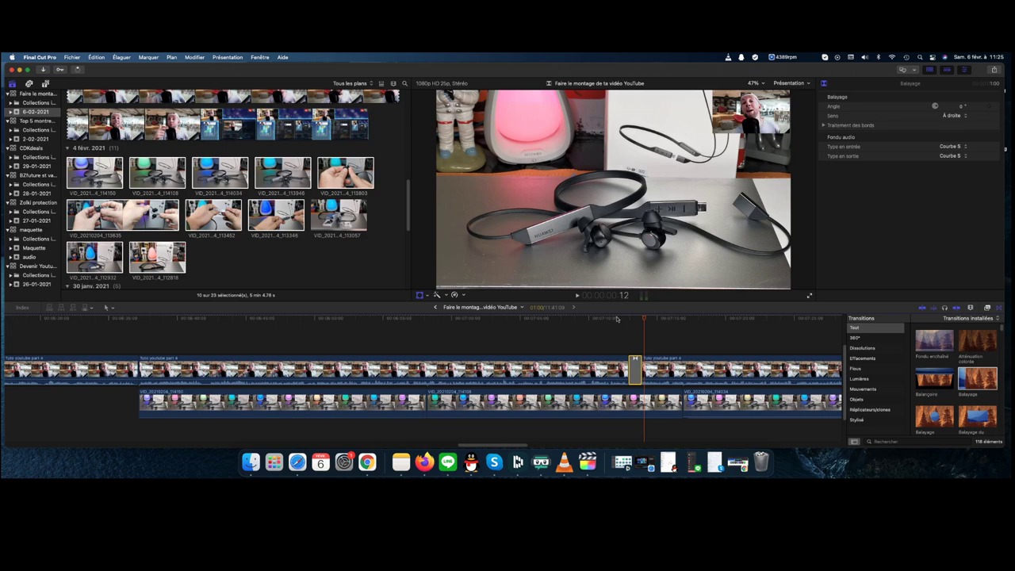
{"action": "key", "text": "space"}
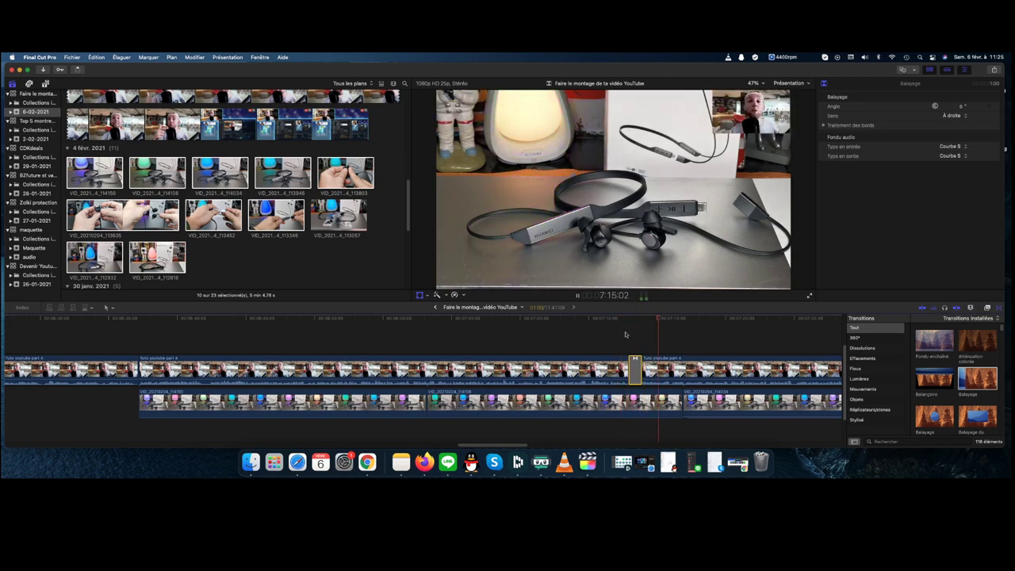
Move VID_20210204_113946 so that it starts directly after VID_20210204_114034
{"action": "left_click_drag", "start_coordinate": [473, 445], "coordinate": [517, 441]}
{"action": "left_click_drag", "start_coordinate": [434, 425], "coordinate": [440, 424]}
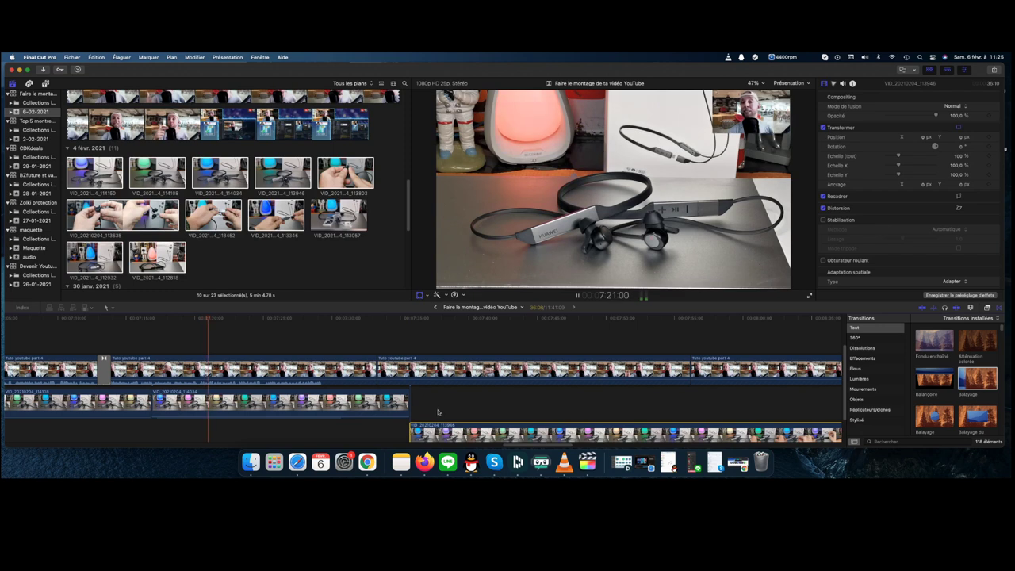
{"action": "scroll", "coordinate": [440, 413], "scroll_direction": "down", "scroll_amount": 1}
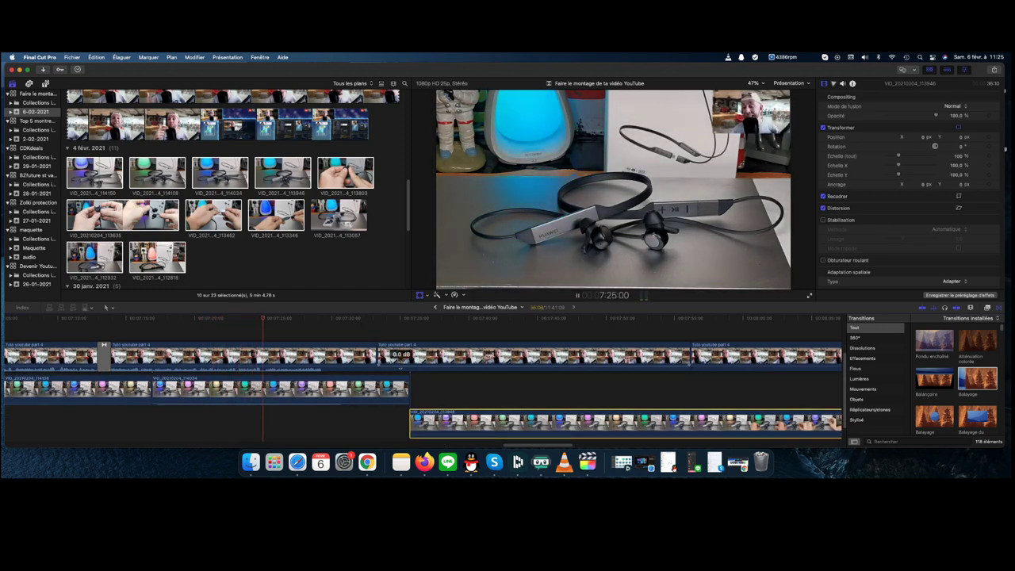
Scale the talking-head segment starting at about 7:33 down to 27.37%, place it in the picture's lower-left corner, and select VID_20210204_114034
{"action": "left_click", "coordinate": [365, 326]}
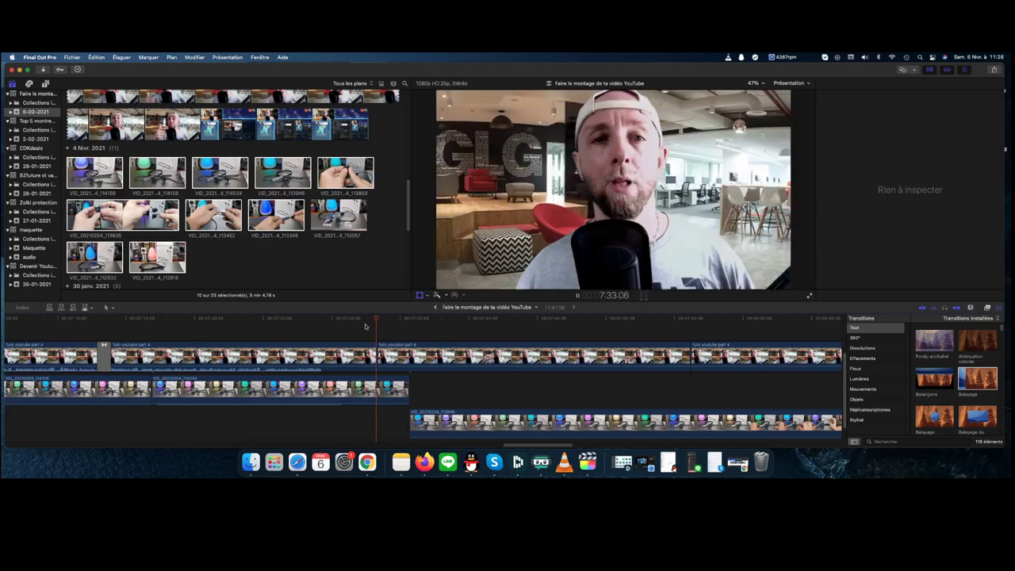
{"action": "key", "text": "space"}
{"action": "left_click", "coordinate": [430, 351]}
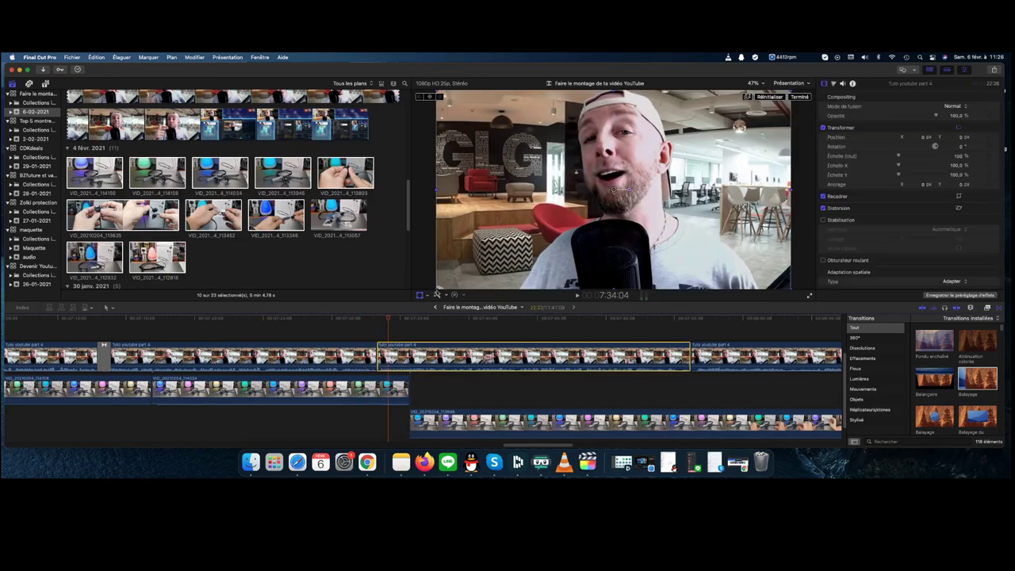
{"action": "left_click_drag", "start_coordinate": [437, 291], "coordinate": [563, 214]}
{"action": "left_click_drag", "start_coordinate": [610, 190], "coordinate": [484, 262]}
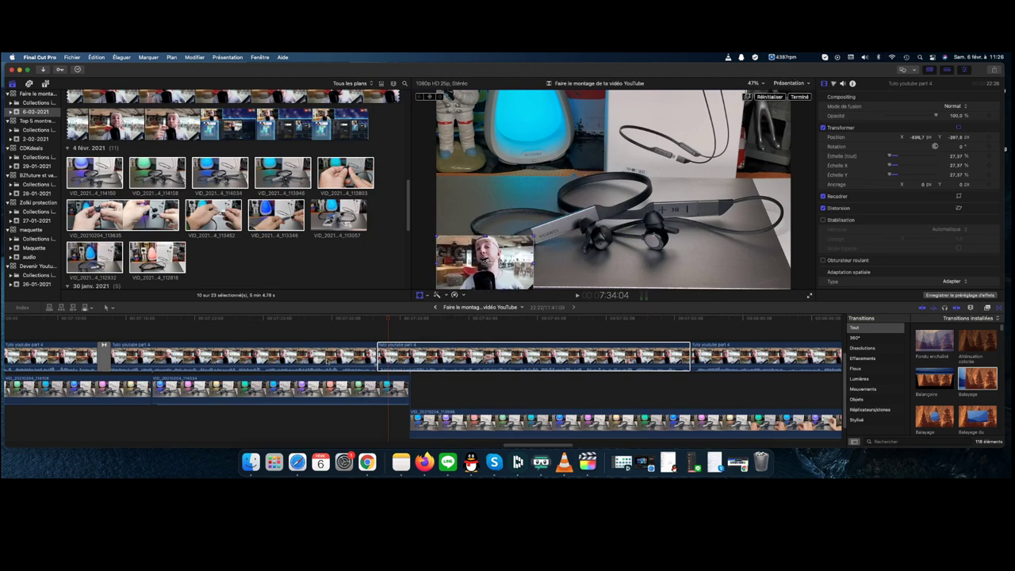
{"action": "left_click", "coordinate": [329, 362]}
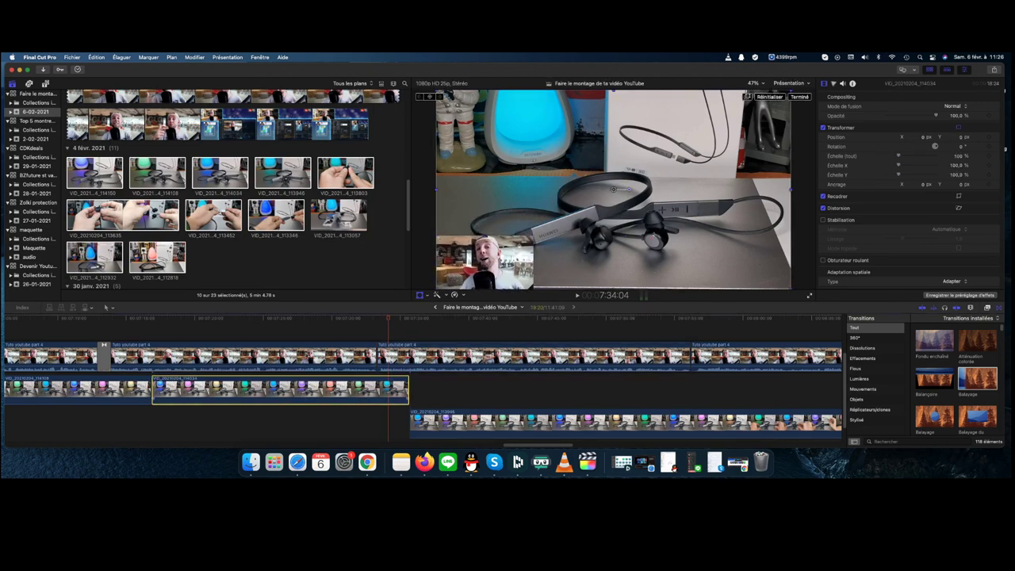
Apply a Ken Burns move to VID_20210204_114034, with a reduced end frame placed over the earphones
{"action": "left_click", "coordinate": [306, 339]}
{"action": "left_click", "coordinate": [306, 389]}
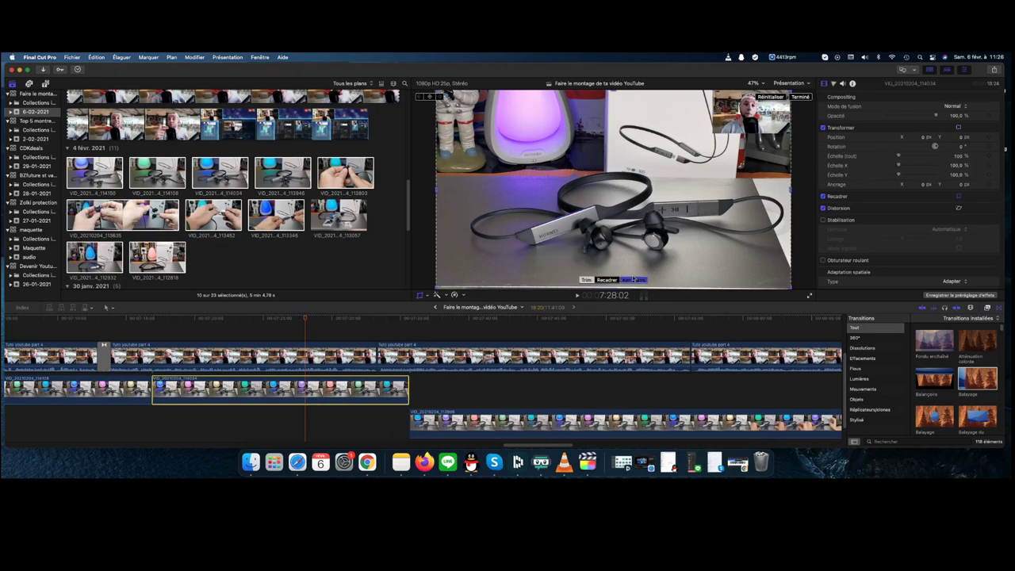
{"action": "left_click", "coordinate": [634, 279]}
{"action": "left_click_drag", "start_coordinate": [465, 272], "coordinate": [558, 219]}
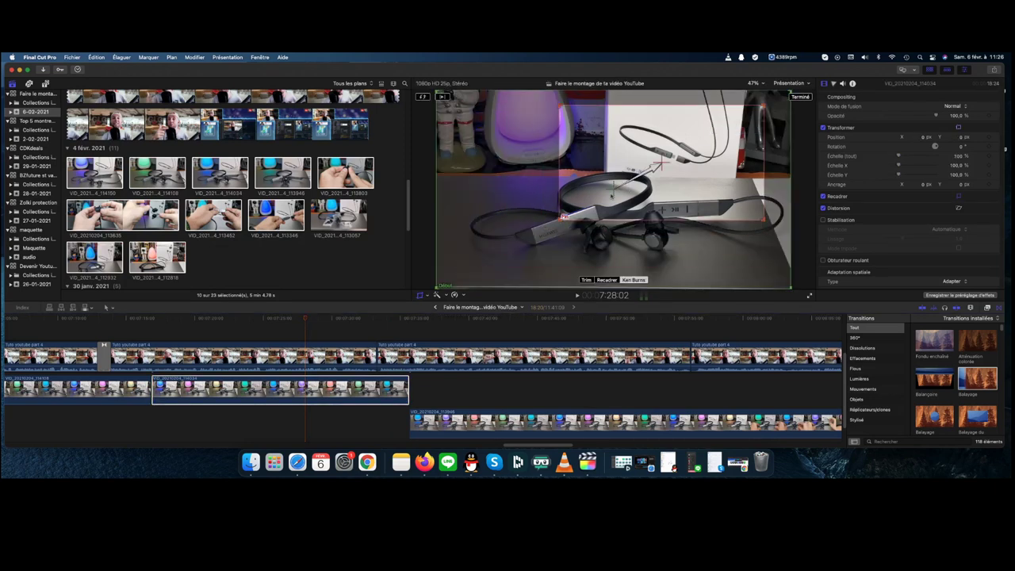
{"action": "left_click_drag", "start_coordinate": [690, 118], "coordinate": [653, 166]}
{"action": "left_click", "coordinate": [802, 97]}
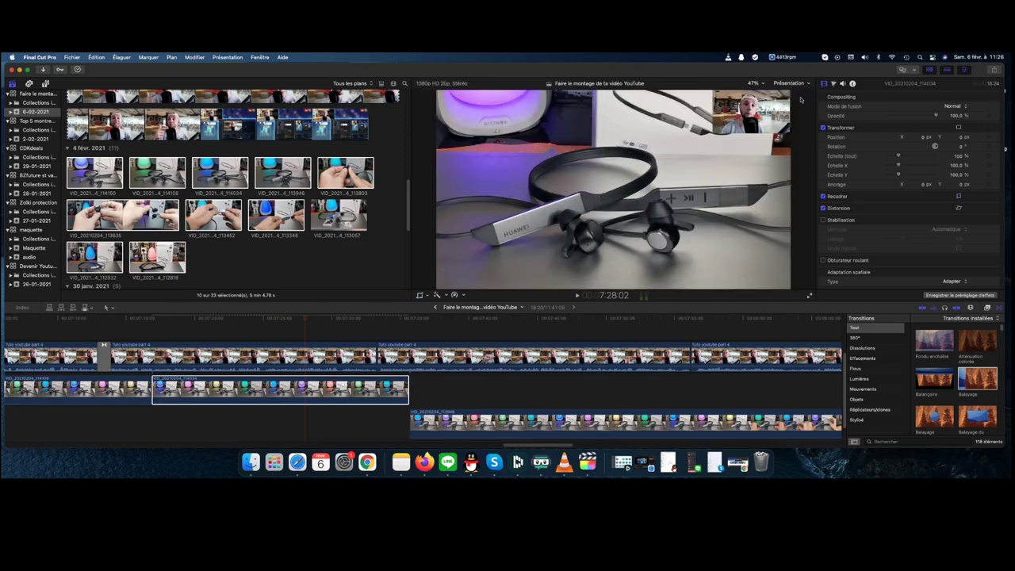
Apply a Ken Burns move to VID_20210204_113946, shifting its end frame slightly to the left and down
{"action": "left_click", "coordinate": [490, 318]}
{"action": "left_click", "coordinate": [493, 423]}
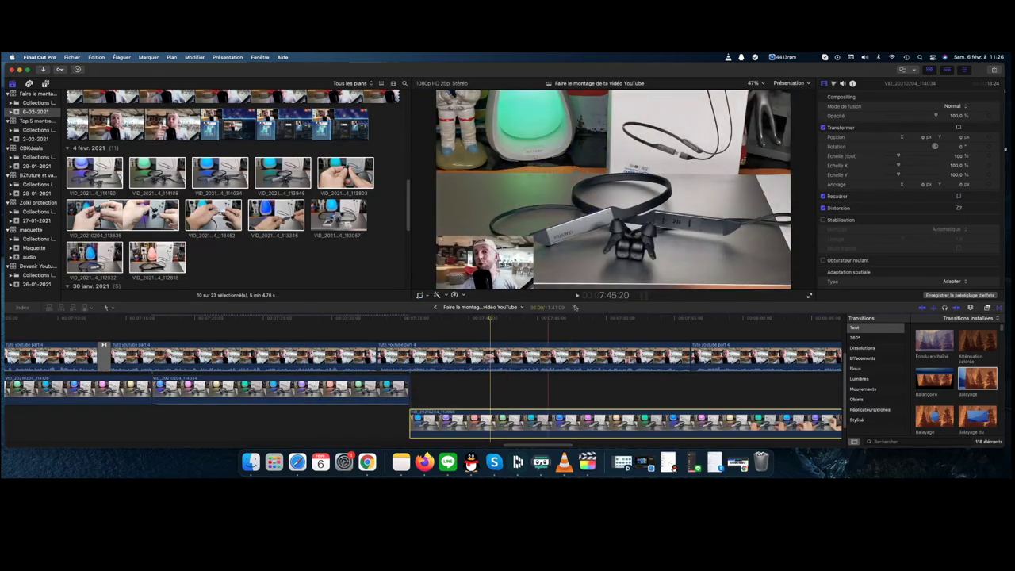
{"action": "key", "text": "shift+c"}
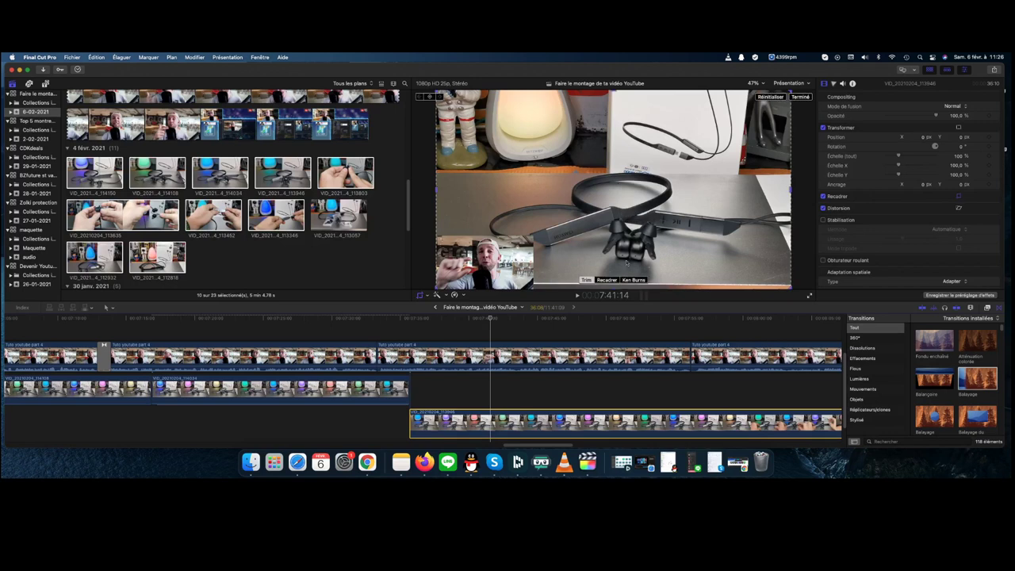
{"action": "left_click", "coordinate": [628, 279]}
{"action": "left_click_drag", "start_coordinate": [598, 215], "coordinate": [571, 223]}
{"action": "left_click", "coordinate": [803, 96]}
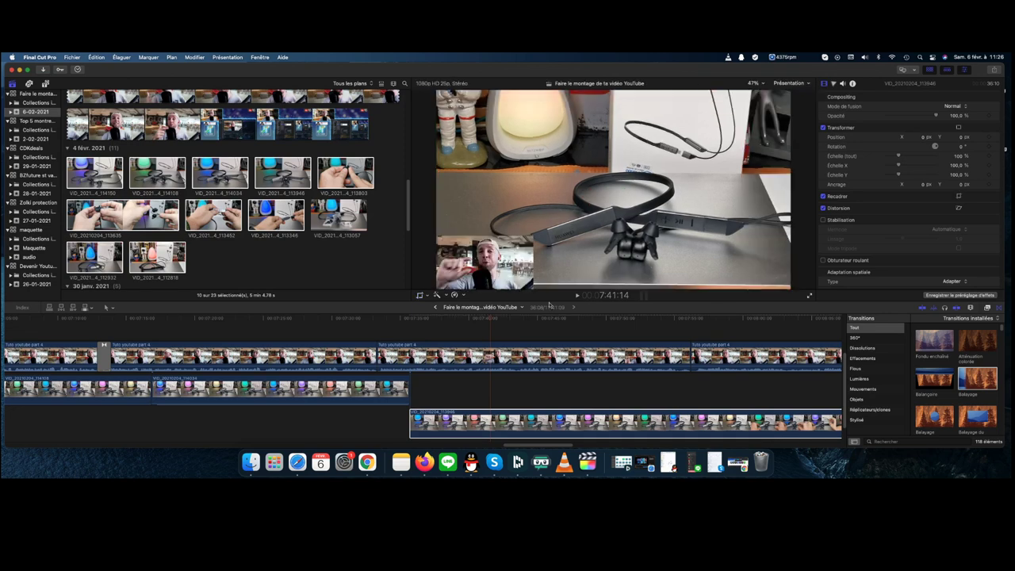
Play back the passage from VID_20210204_114034 into VID_20210204_113946, up to about 7:38
{"action": "left_click", "coordinate": [353, 328]}
{"action": "key", "text": "space"}
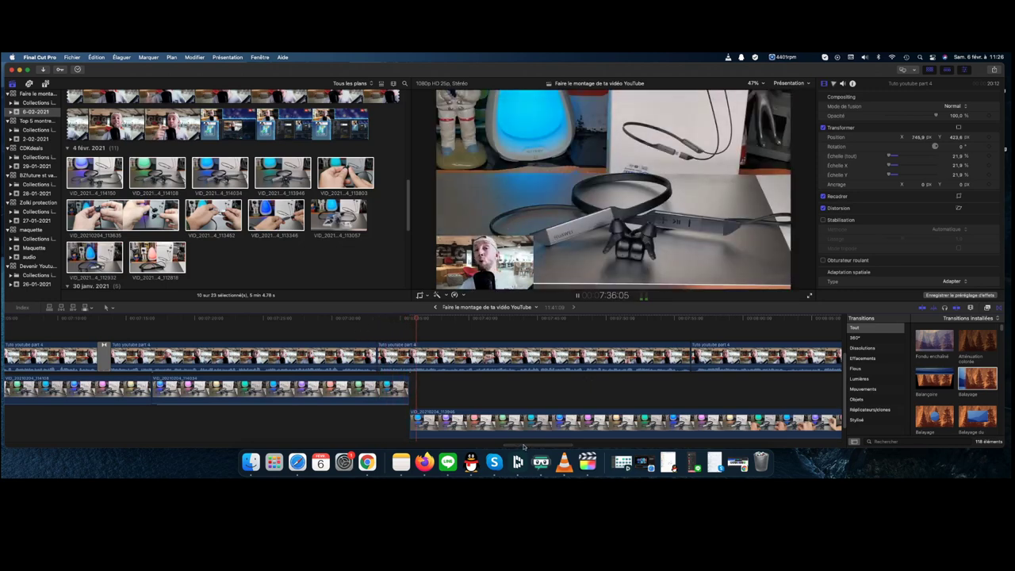
{"action": "left_click_drag", "start_coordinate": [524, 447], "coordinate": [546, 446]}
{"action": "key", "text": "space"}
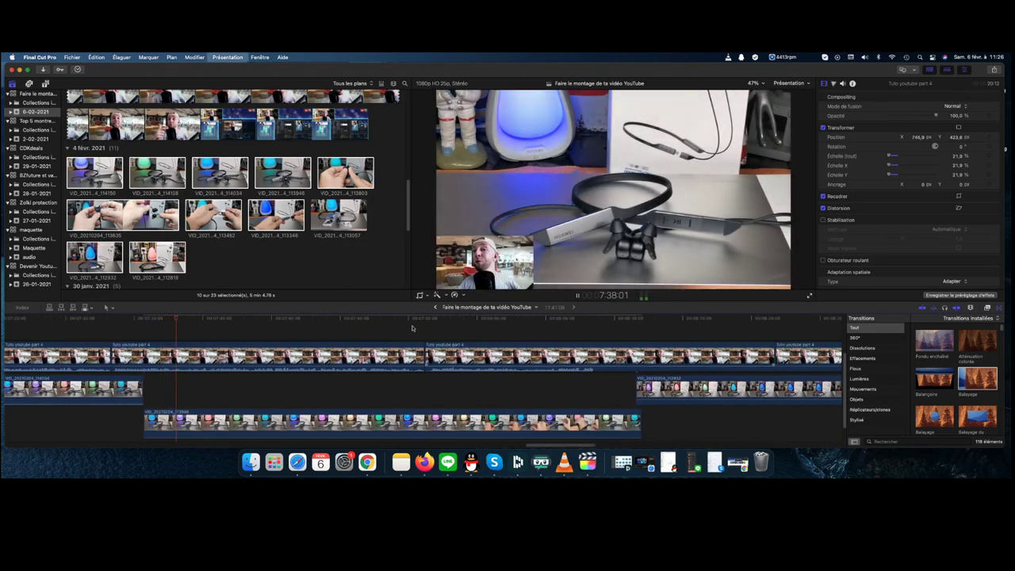
Preview the 16.34.31 product screenshot, move VID_20210204_112932 directly after VID_20210204_113946, and play back from about 7:36
{"action": "scroll", "coordinate": [206, 185], "scroll_direction": "up", "scroll_amount": 5}
{"action": "scroll", "coordinate": [206, 184], "scroll_direction": "down", "scroll_amount": 15}
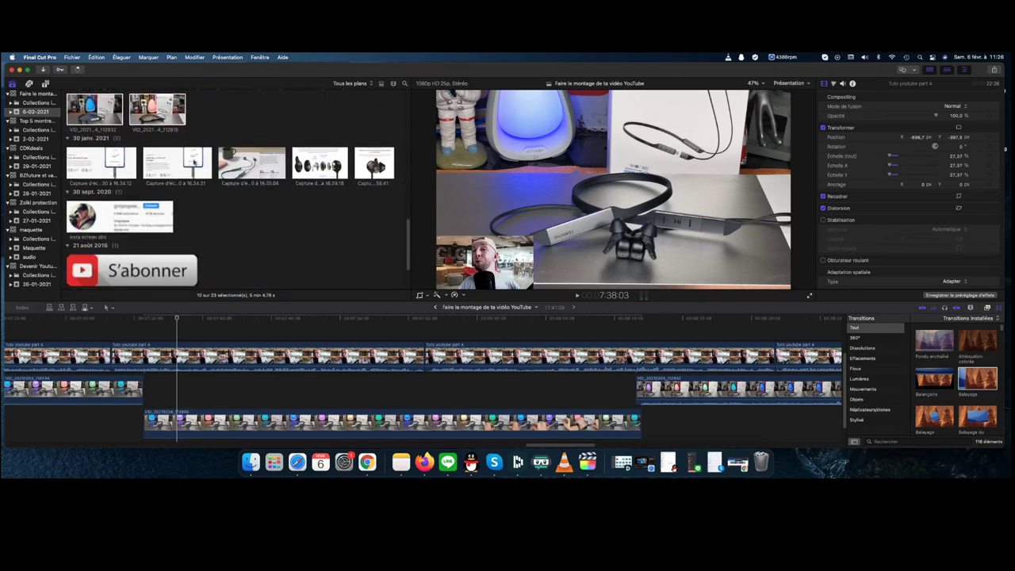
{"action": "left_click", "coordinate": [194, 162]}
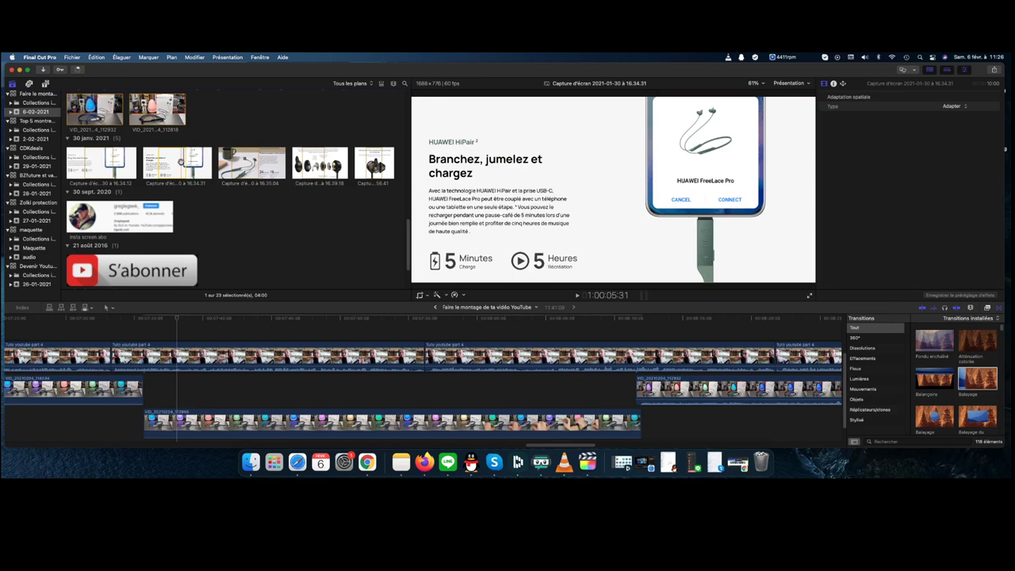
{"action": "left_click_drag", "start_coordinate": [651, 400], "coordinate": [656, 405]}
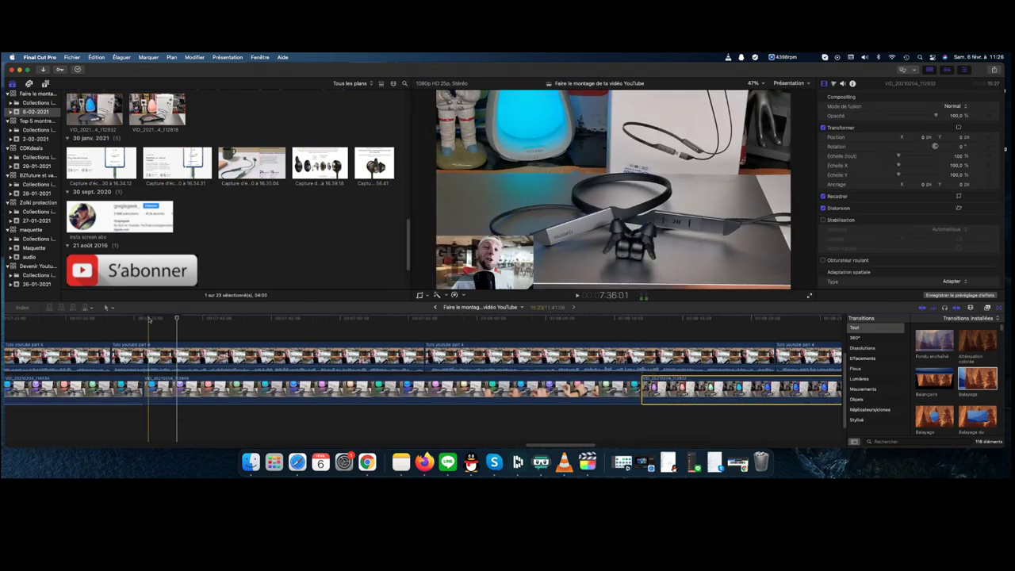
{"action": "key", "text": "space"}
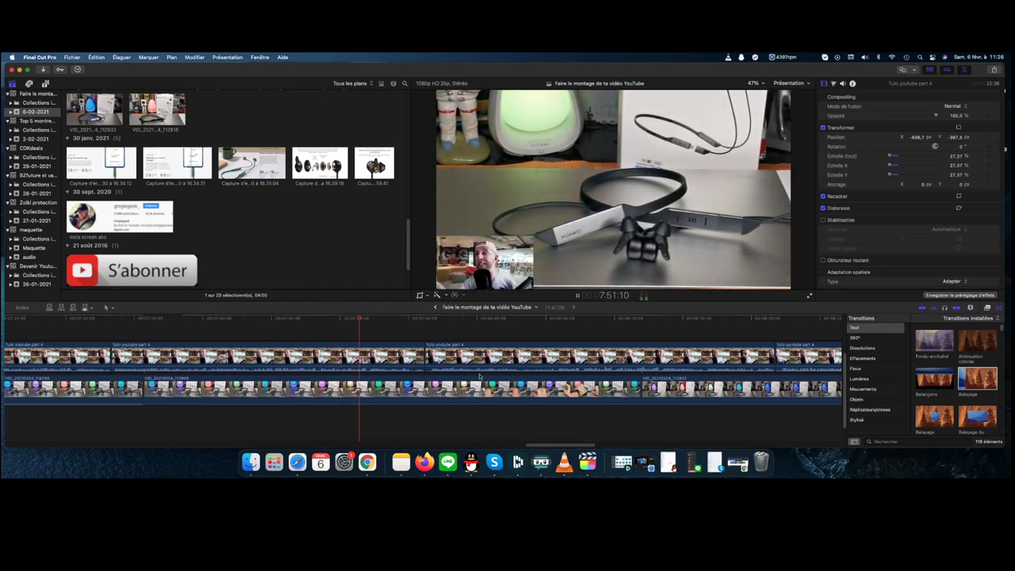
Trim the start of the talking-head segment at about 7:56 so that the segment lasts 25:04
{"action": "left_click_drag", "start_coordinate": [426, 355], "coordinate": [429, 355]}
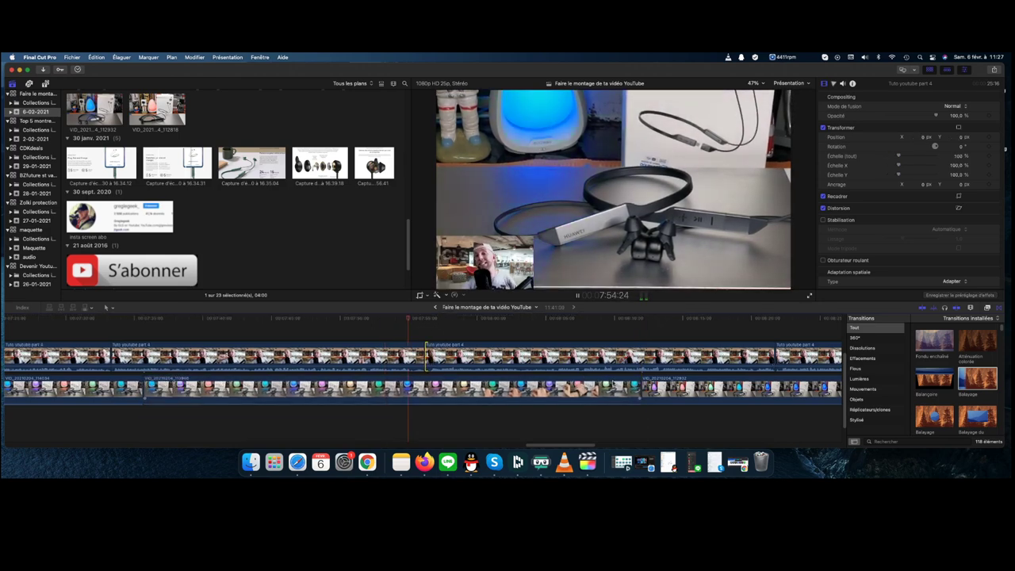
{"action": "key", "text": "space"}
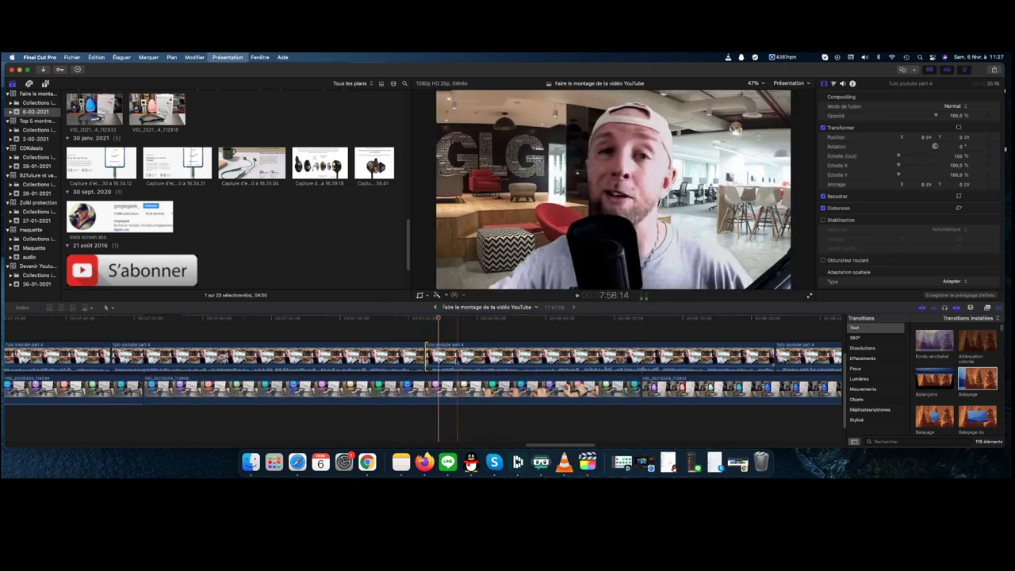
{"action": "left_click_drag", "start_coordinate": [428, 355], "coordinate": [434, 357]}
Scale the talking-head segment starting at about 7:56 down to about 26%, place it in the picture's upper-right corner, and play it back
{"action": "left_click", "coordinate": [604, 346]}
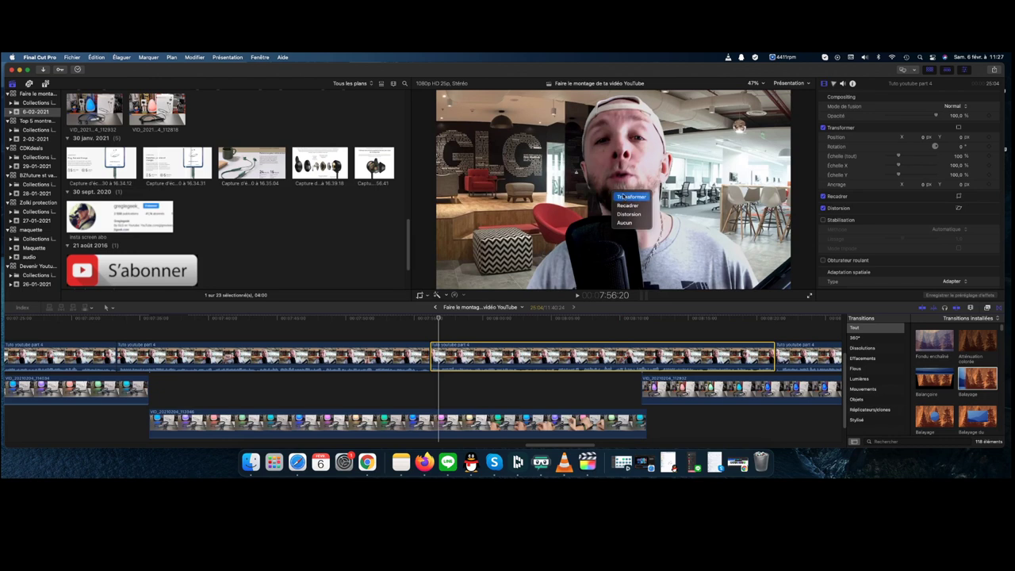
{"action": "left_click", "coordinate": [624, 196]}
{"action": "left_click_drag", "start_coordinate": [438, 290], "coordinate": [567, 216]}
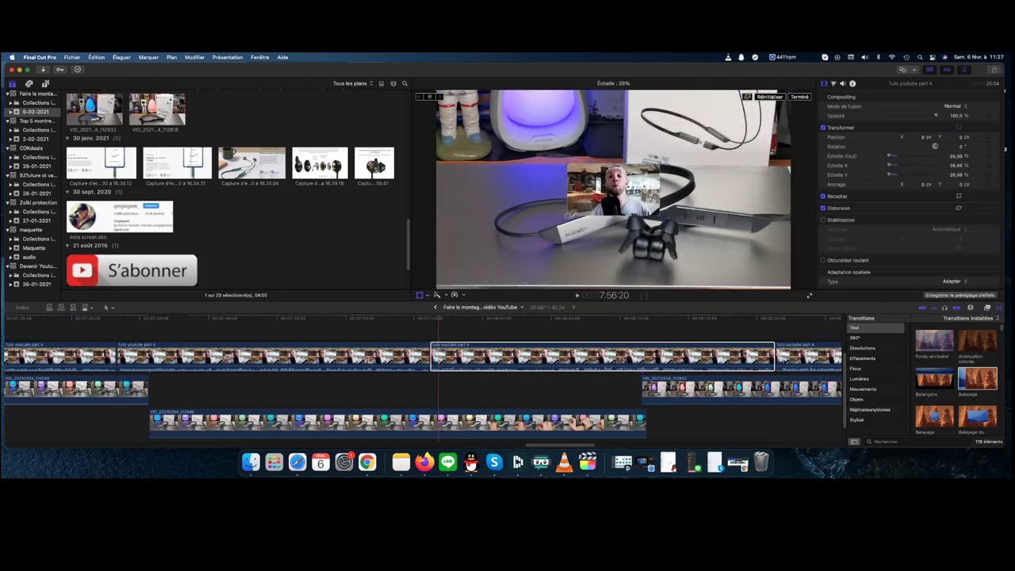
{"action": "left_click_drag", "start_coordinate": [612, 191], "coordinate": [744, 115]}
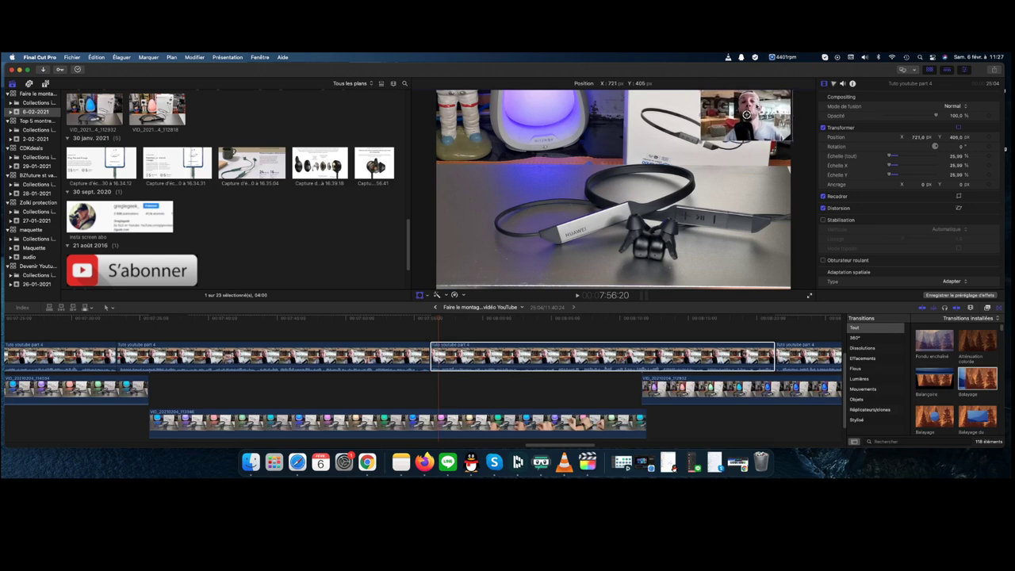
{"action": "left_click", "coordinate": [431, 321]}
{"action": "key", "text": "space"}
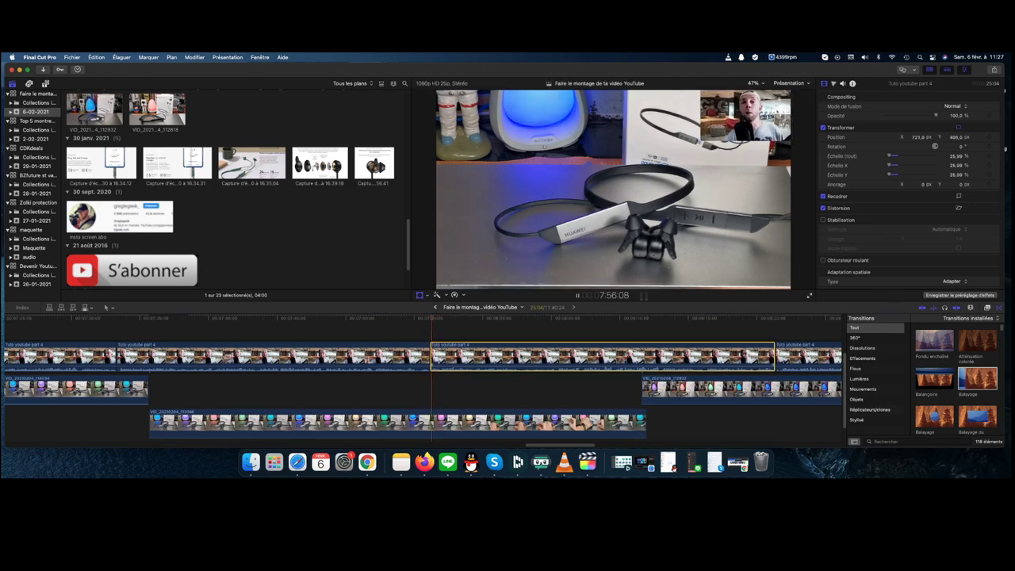
Close the gap by moving VID_20210204_112932 directly after VID_20210204_113946, and play back from about 8:18
{"action": "left_click_drag", "start_coordinate": [644, 390], "coordinate": [648, 391]}
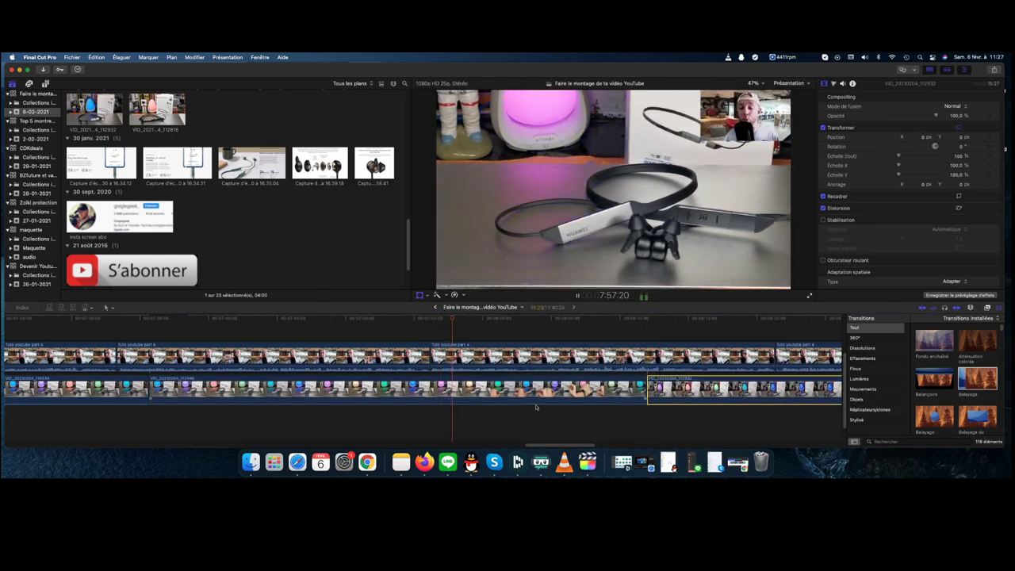
{"action": "left_click_drag", "start_coordinate": [535, 446], "coordinate": [539, 446]}
{"action": "scroll", "coordinate": [540, 446], "scroll_direction": "right", "scroll_amount": 3}
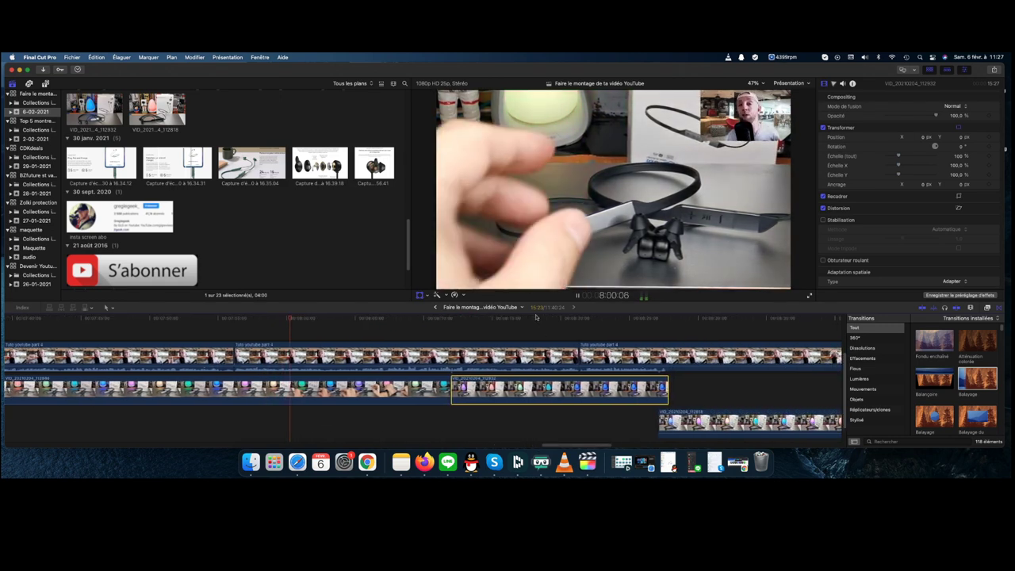
{"action": "left_click", "coordinate": [539, 424]}
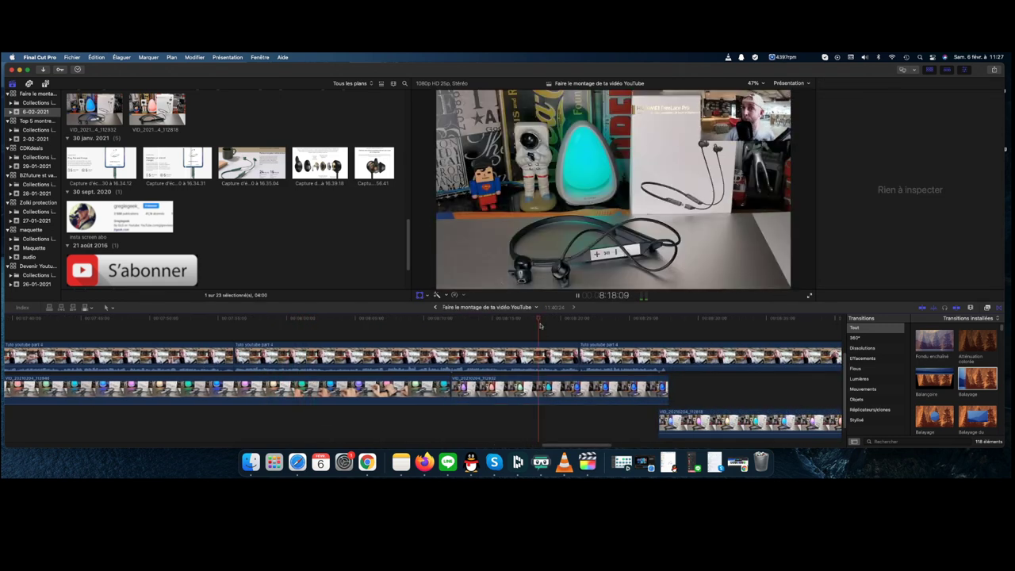
{"action": "scroll", "coordinate": [548, 431], "scroll_direction": "right", "scroll_amount": 1}
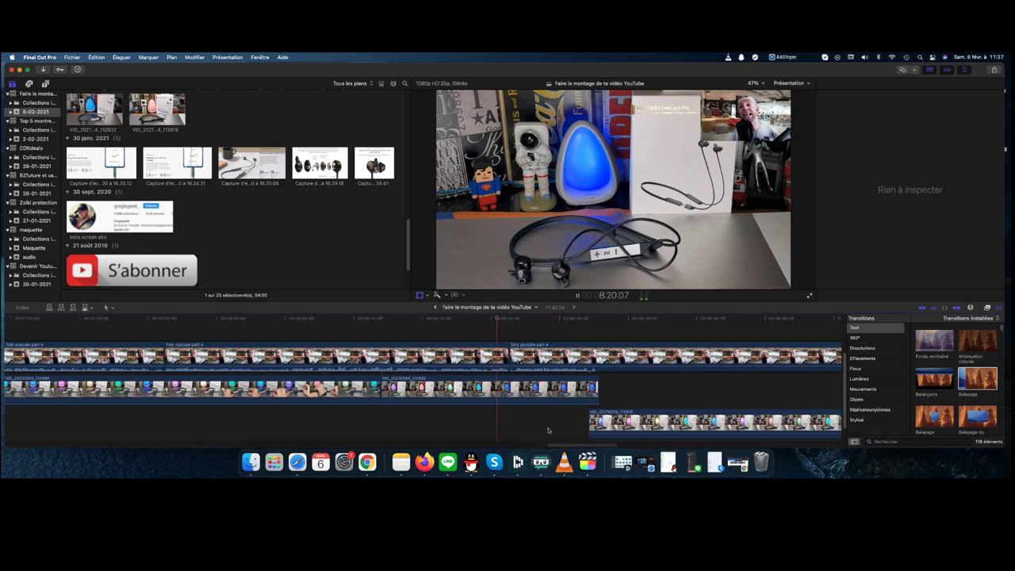
Apply the Ken Burns effect to VID_20210204_112932, keeping the end frame low in the picture, and resume playback
{"action": "key", "text": "space"}
{"action": "left_click", "coordinate": [515, 383]}
{"action": "right_click", "coordinate": [618, 159]}
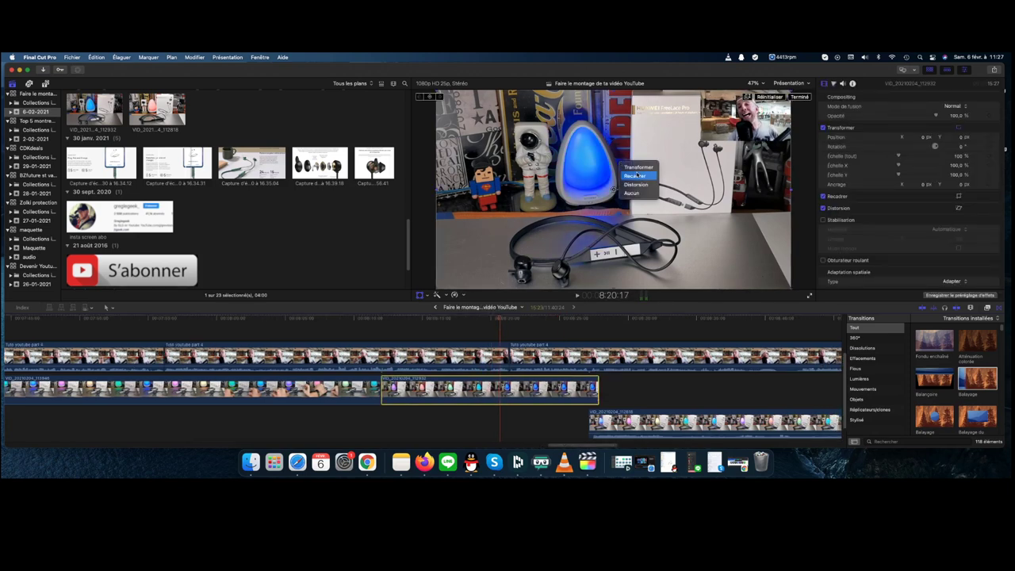
{"action": "left_click", "coordinate": [637, 175]}
{"action": "left_click", "coordinate": [635, 280]}
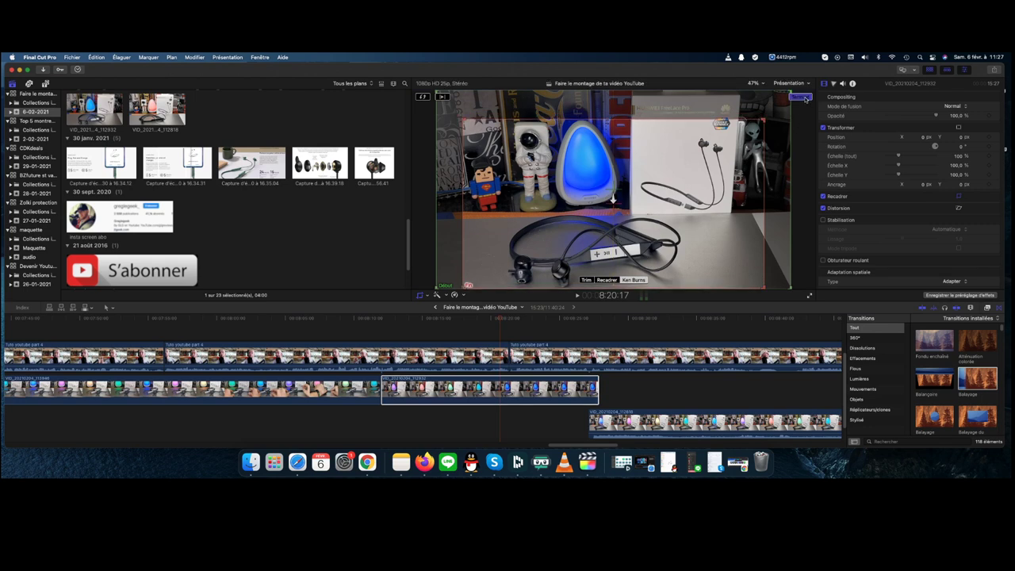
{"action": "left_click", "coordinate": [801, 97]}
{"action": "key", "text": "space"}
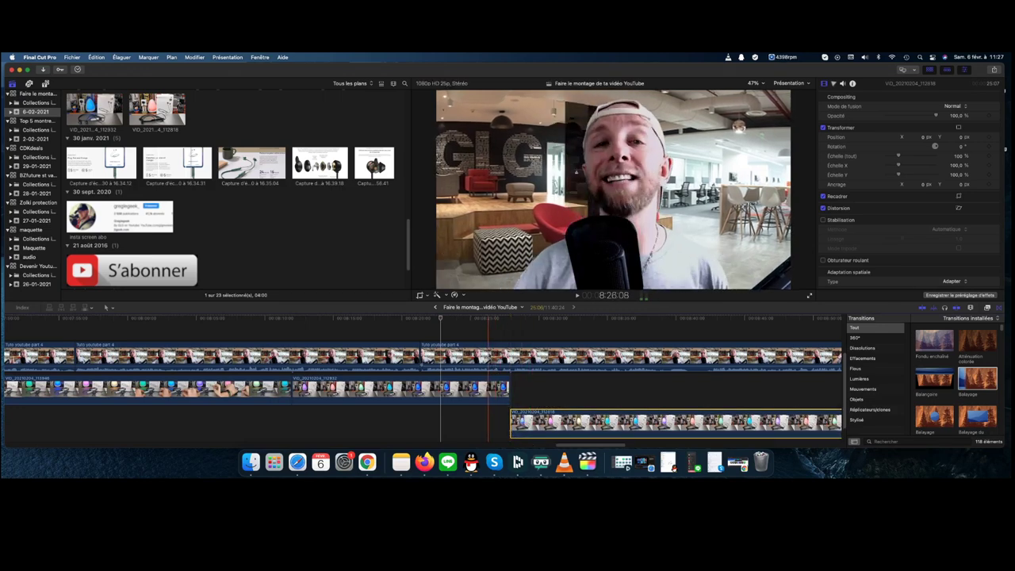
{"action": "left_click", "coordinate": [488, 356]}
{"action": "right_click", "coordinate": [548, 189]}
{"action": "left_click", "coordinate": [566, 194]}
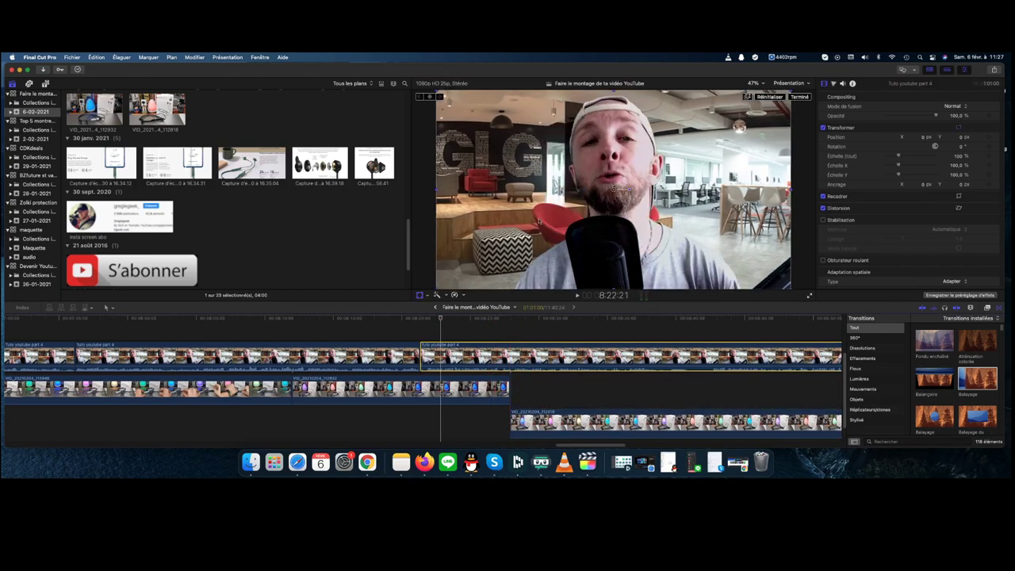
Trim the end of VID_20210204_112932 back to the talking-head cut at about 8:21 and move VID_20210204_112818 above the footage, starting at that cut
{"action": "scroll", "coordinate": [422, 389], "scroll_direction": "up", "scroll_amount": 1}
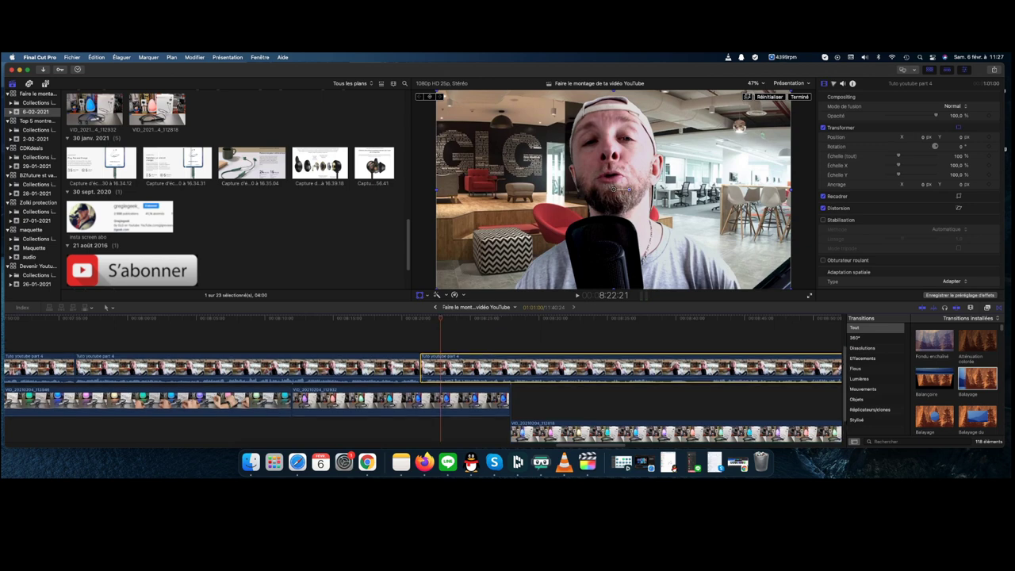
{"action": "left_click_drag", "start_coordinate": [509, 400], "coordinate": [419, 400]}
{"action": "scroll", "coordinate": [540, 404], "scroll_direction": "up", "scroll_amount": 1}
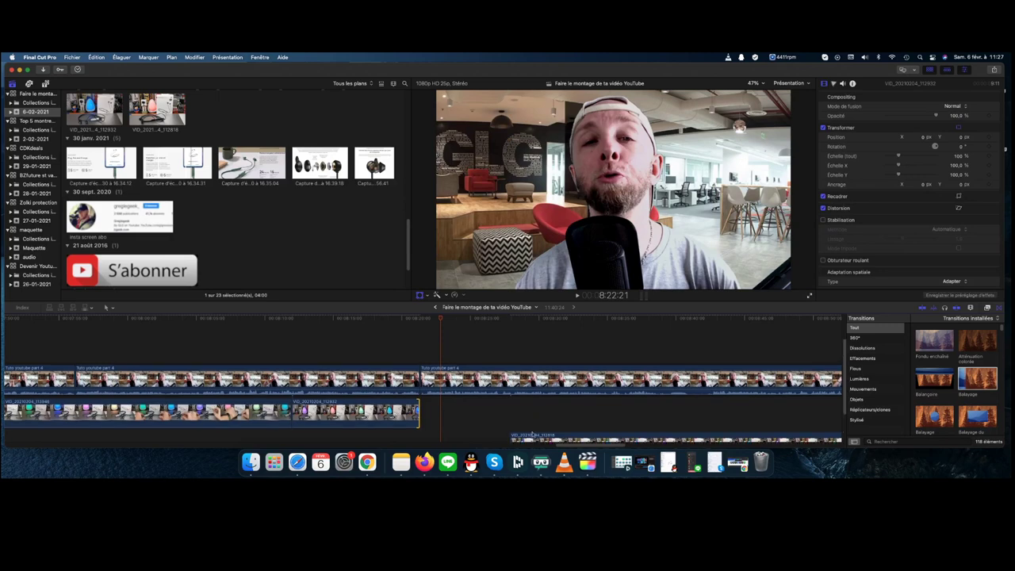
{"action": "left_click_drag", "start_coordinate": [527, 435], "coordinate": [430, 325]}
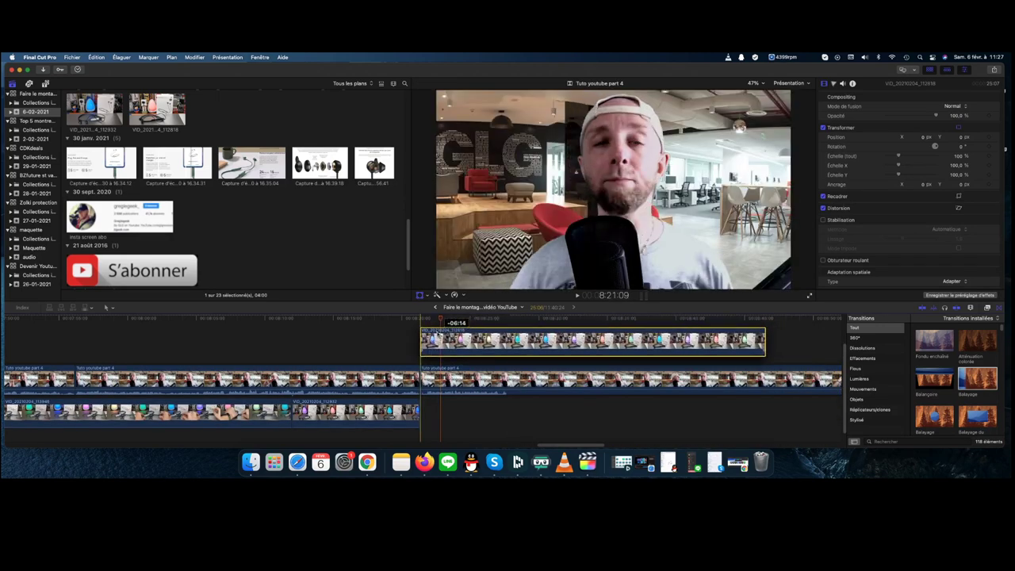
{"action": "scroll", "coordinate": [498, 356], "scroll_direction": "up", "scroll_amount": 2}
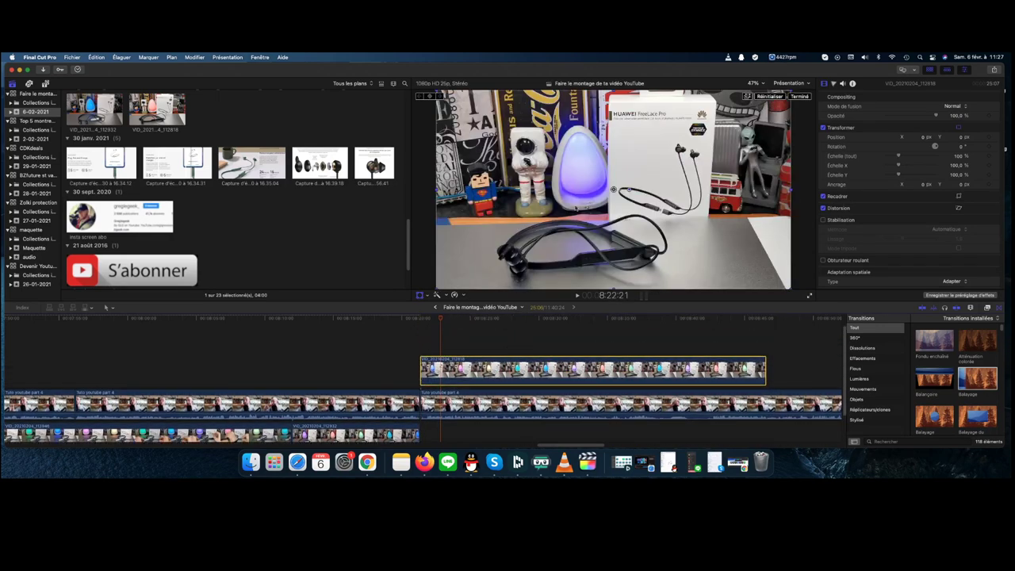
Scale VID_20210204_112818 down to 43.71% and place it as an inset in the picture's lower-left corner
{"action": "right_click", "coordinate": [534, 221]}
{"action": "left_click", "coordinate": [538, 223]}
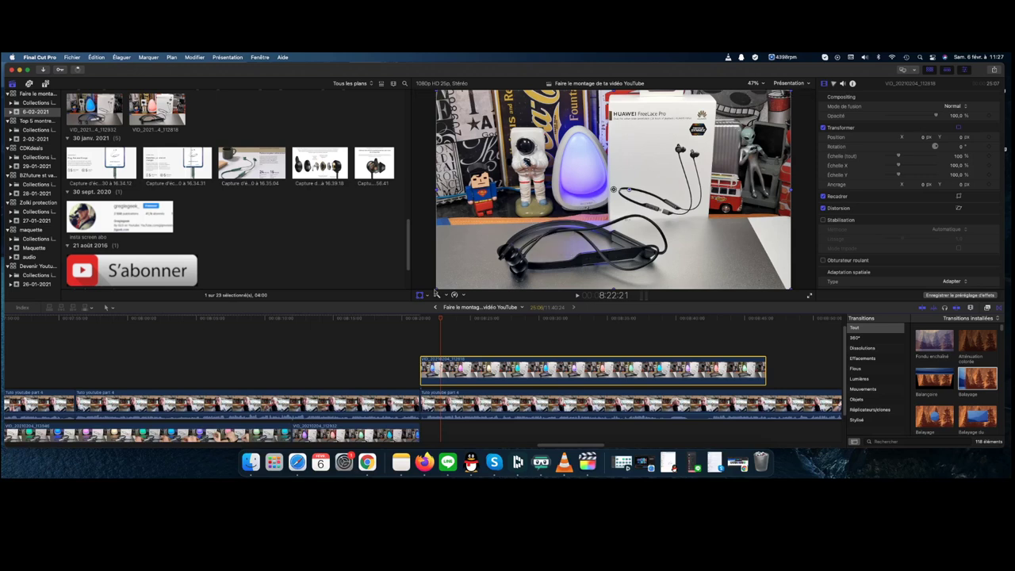
{"action": "left_click_drag", "start_coordinate": [435, 290], "coordinate": [514, 244]}
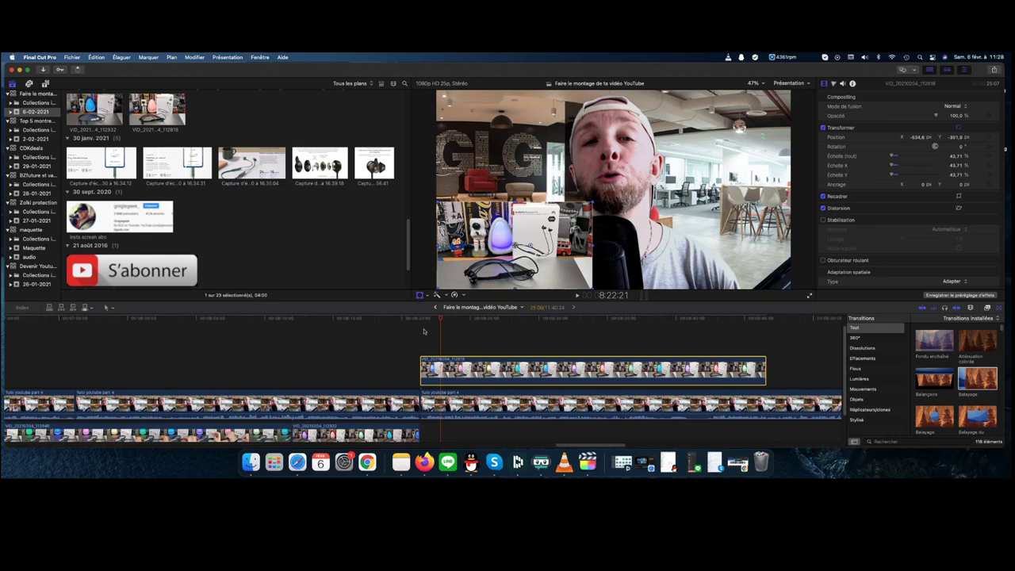
Apply the Ken Burns effect to the VID_20210204_112818 inset and play back from just before it starts
{"action": "right_click", "coordinate": [516, 245]}
{"action": "left_click", "coordinate": [532, 253]}
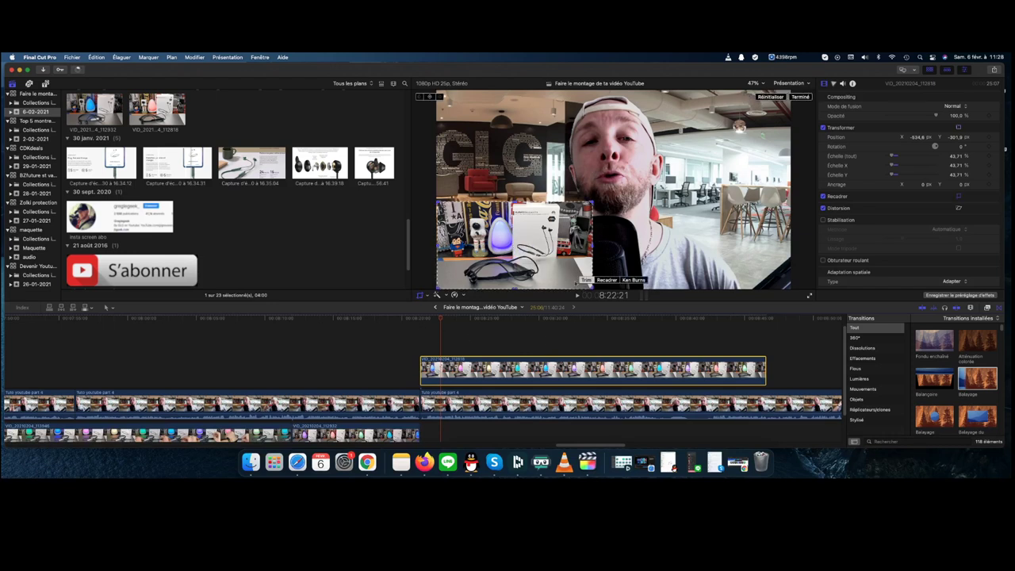
{"action": "left_click", "coordinate": [633, 280]}
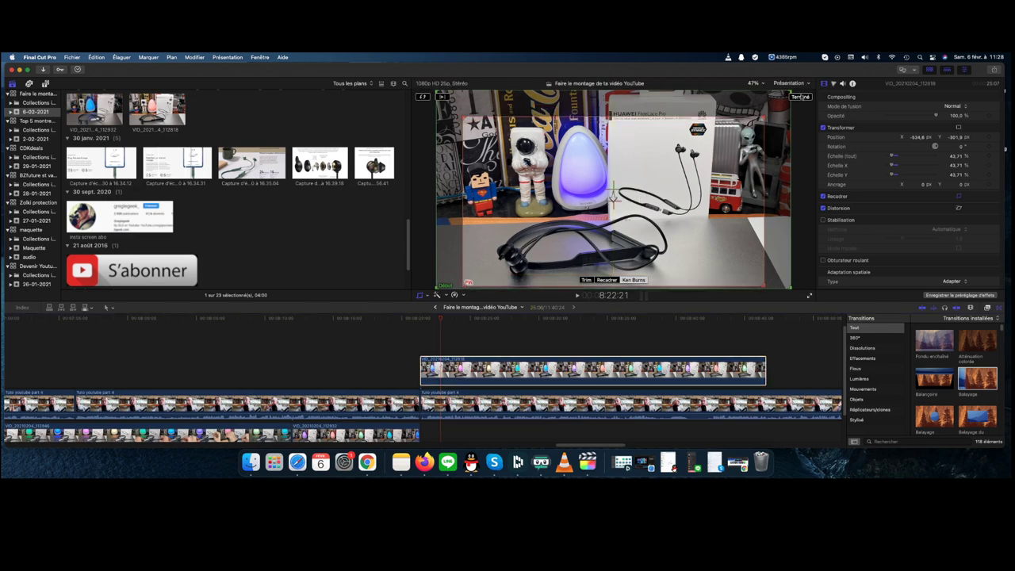
{"action": "left_click", "coordinate": [801, 97]}
{"action": "left_click", "coordinate": [408, 327]}
{"action": "key", "text": "space"}
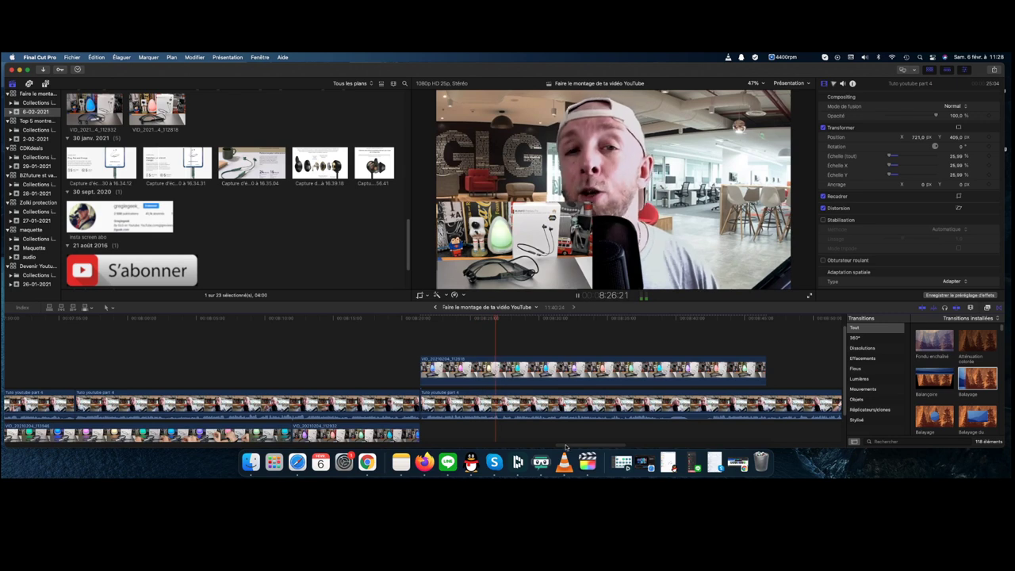
Cut the talking-head footage between about 8:38 and 8:42, delete that section, and play back across the cut
{"action": "scroll", "coordinate": [555, 447], "scroll_direction": "right", "scroll_amount": 5}
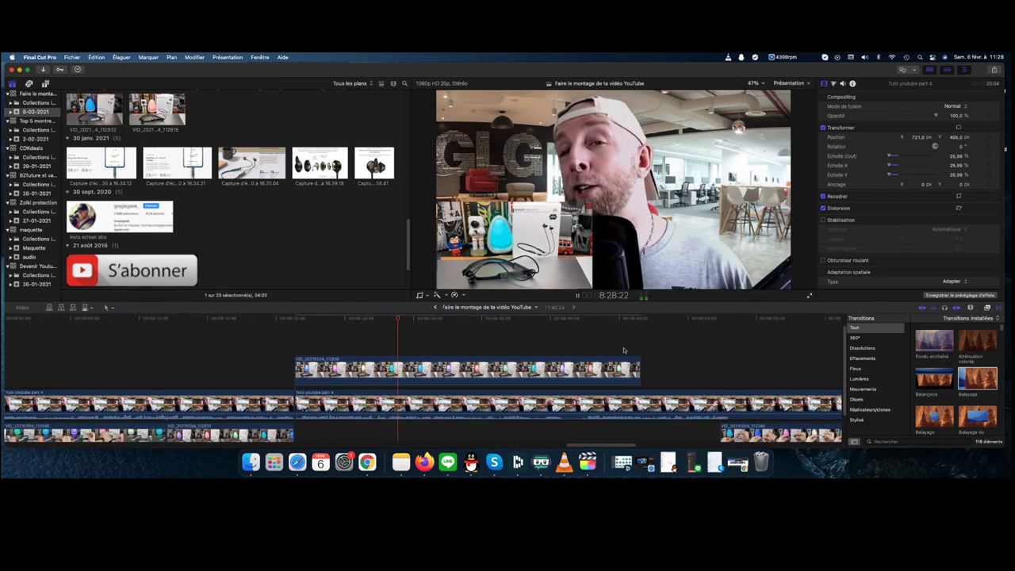
{"action": "left_click", "coordinate": [543, 333]}
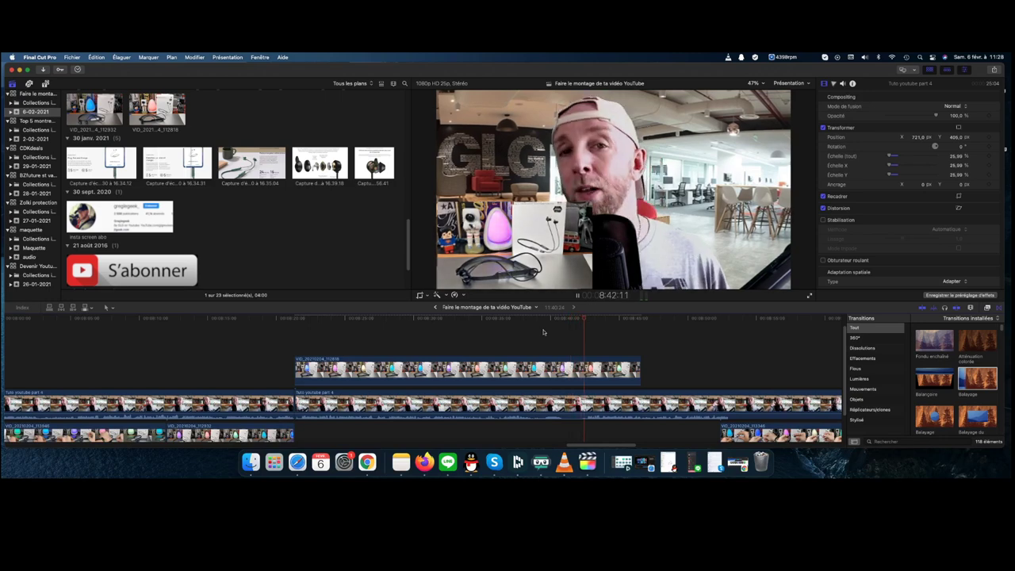
{"action": "key", "text": "space"}
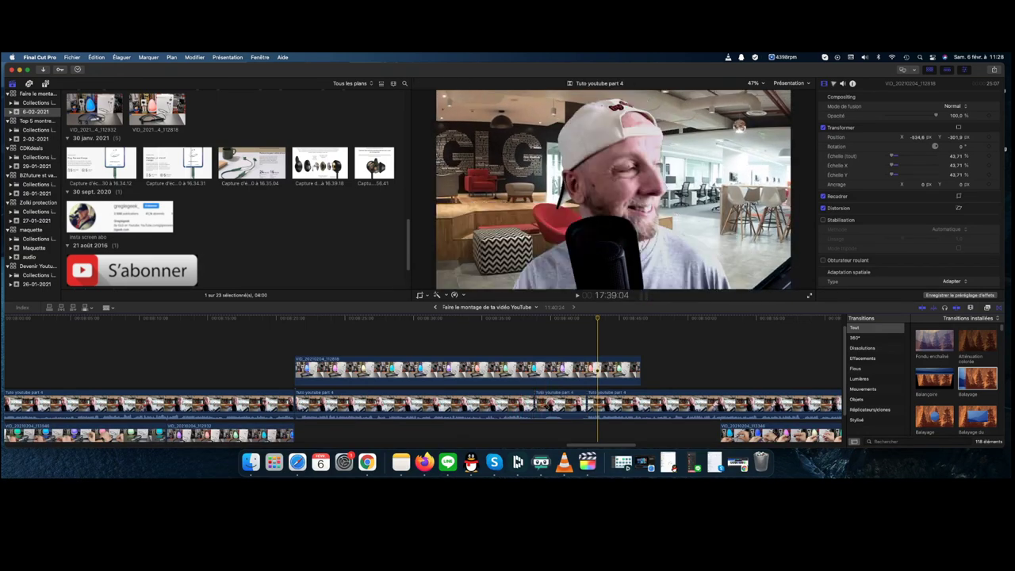
{"action": "left_click", "coordinate": [562, 404]}
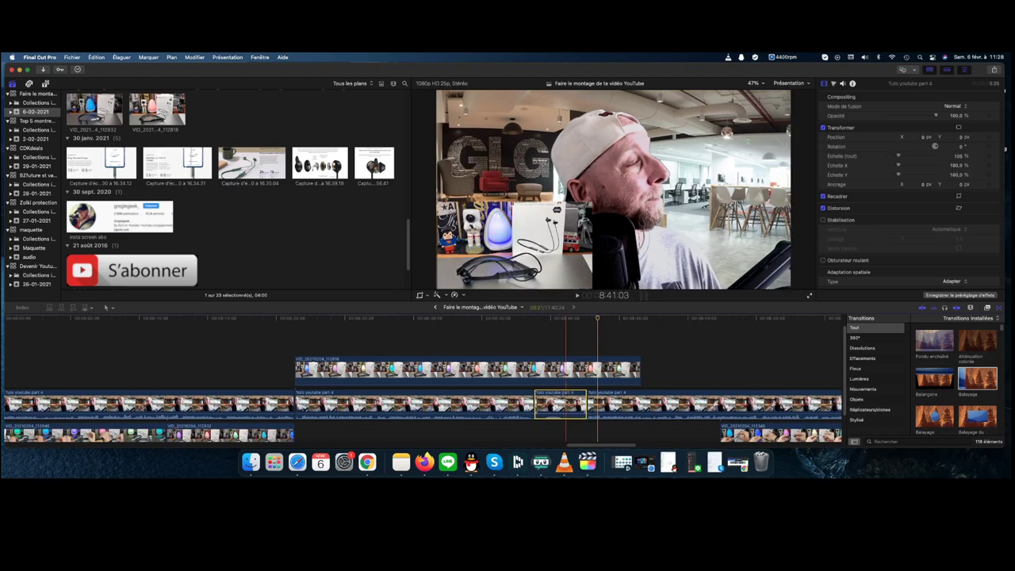
{"action": "key", "text": "BackSpace"}
{"action": "left_click", "coordinate": [505, 326]}
{"action": "key", "text": "space"}
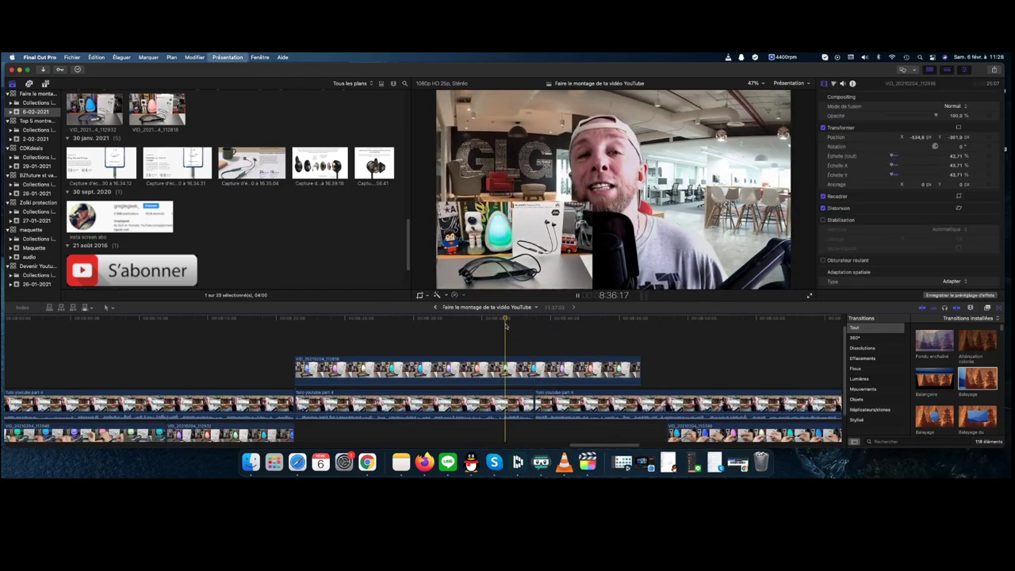
Trim the end of the talking-head clip before the new cut back to about 8:36 and replay the join
{"action": "left_click", "coordinate": [486, 325]}
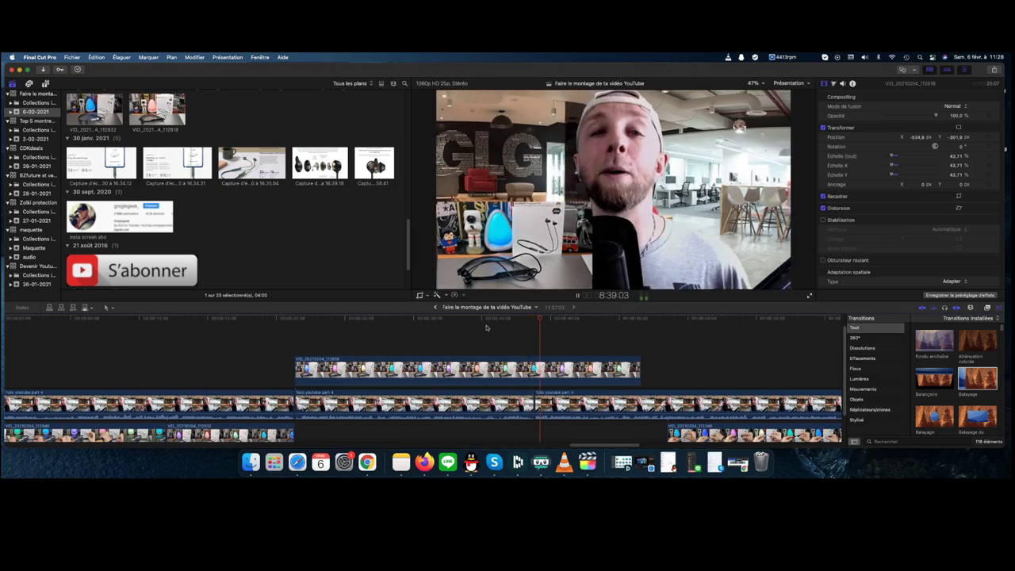
{"action": "left_click_drag", "start_coordinate": [535, 401], "coordinate": [497, 400]}
{"action": "left_click", "coordinate": [482, 334]}
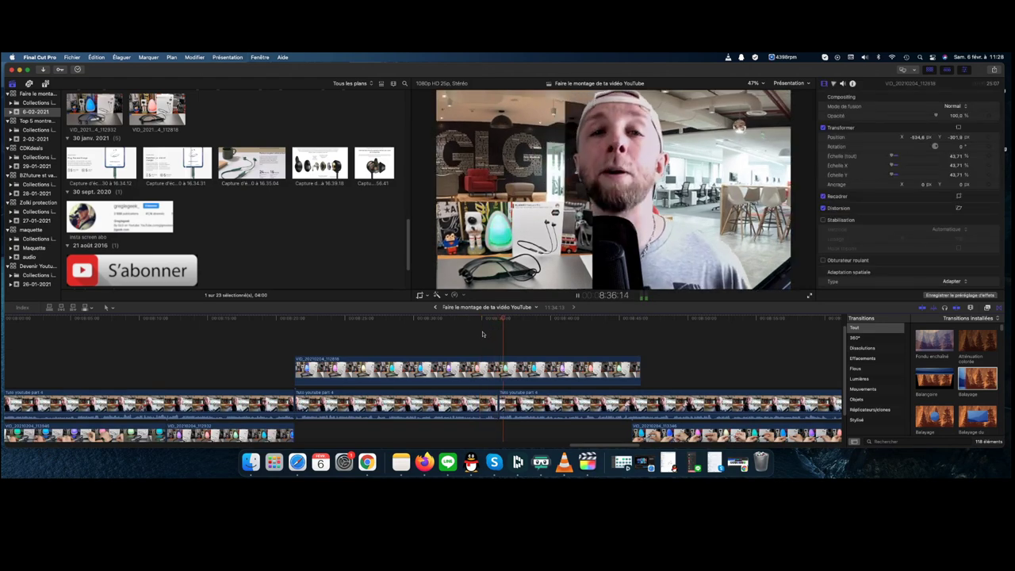
{"action": "scroll", "coordinate": [576, 434], "scroll_direction": "down", "scroll_amount": 3}
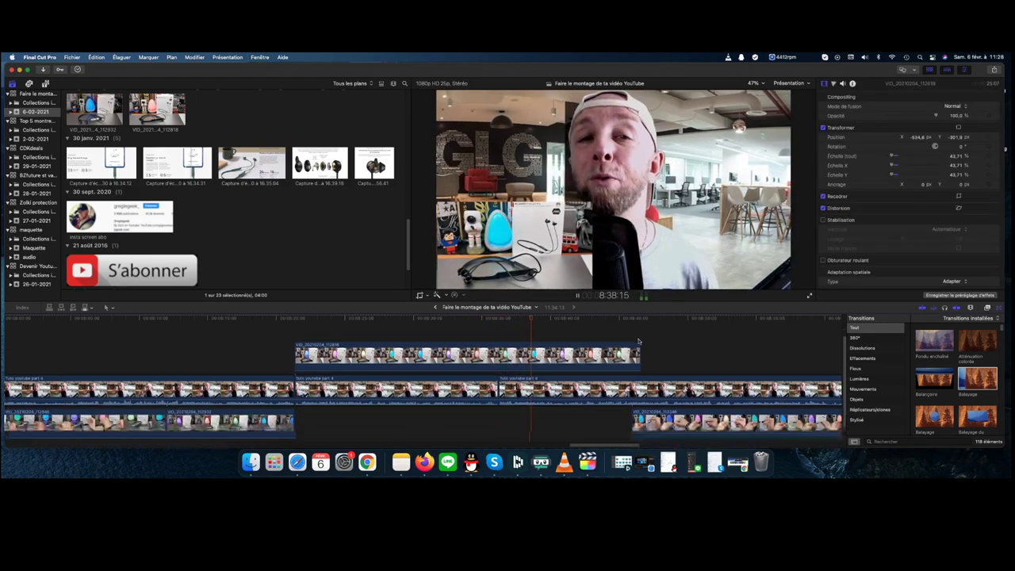
Move VID_20210204_113346 below the talking-head footage so it starts at about 8:48
{"action": "left_click_drag", "start_coordinate": [582, 445], "coordinate": [599, 444]}
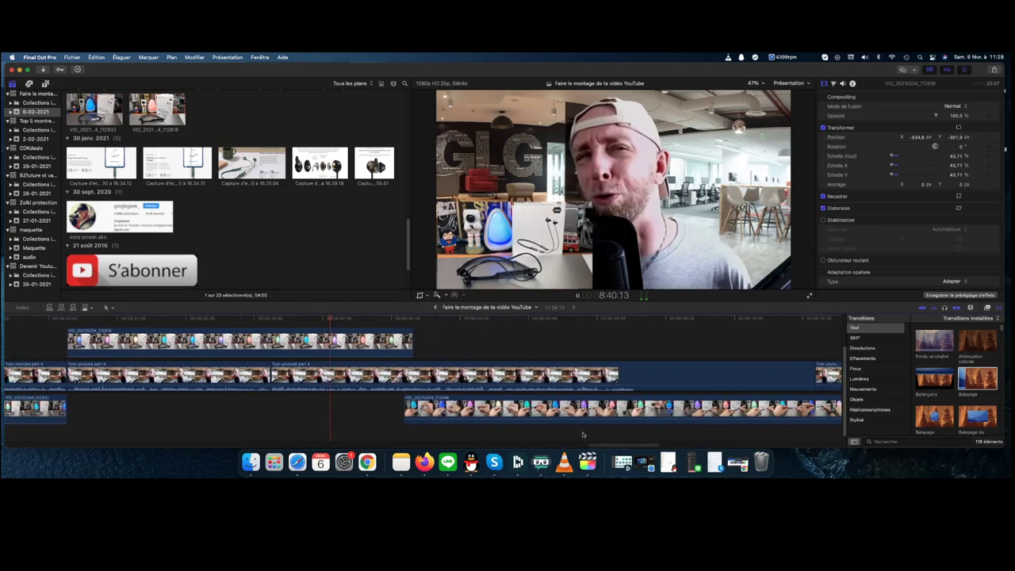
{"action": "left_click_drag", "start_coordinate": [605, 408], "coordinate": [481, 418]}
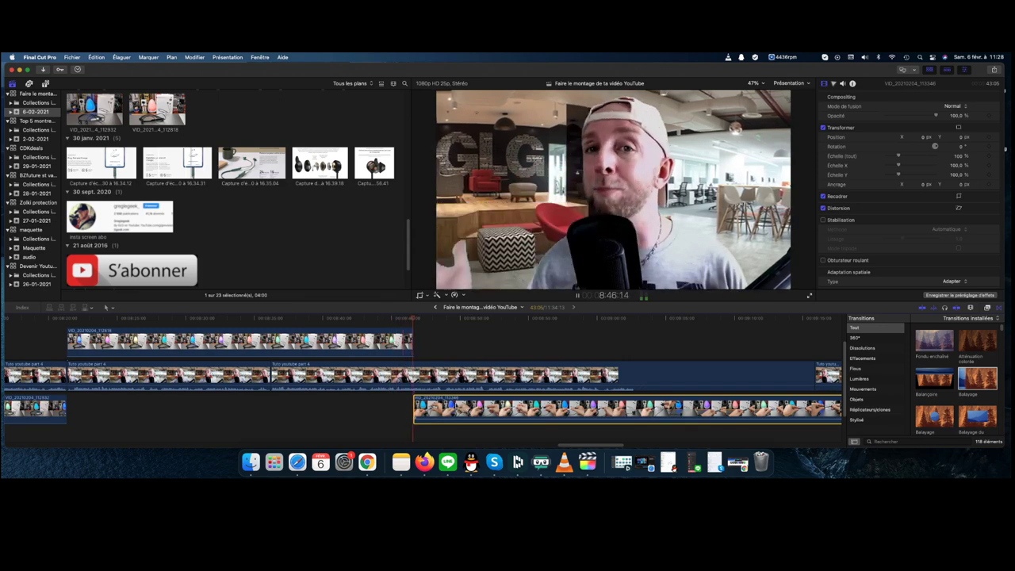
{"action": "left_click_drag", "start_coordinate": [475, 414], "coordinate": [505, 408]}
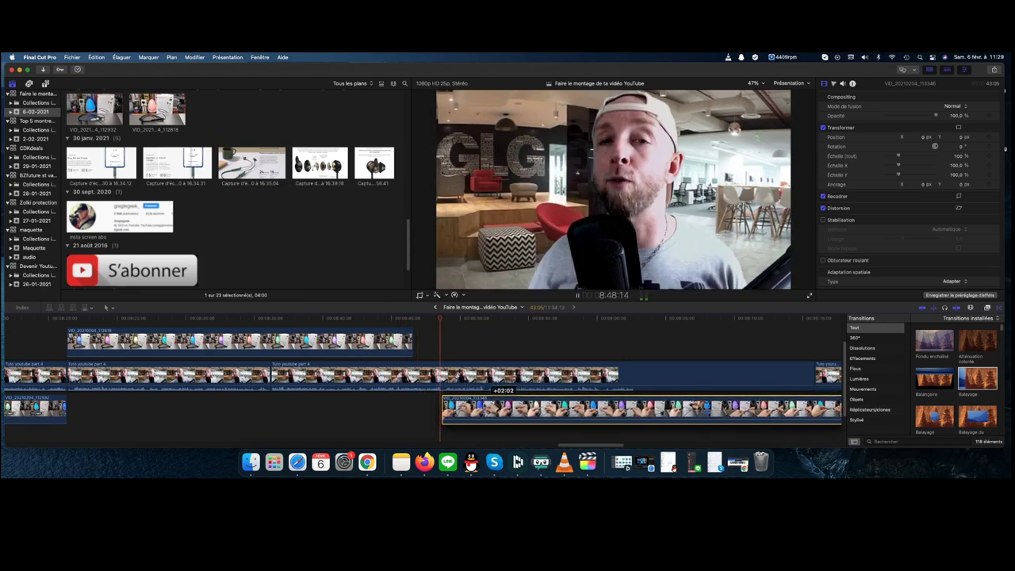
Split the talking-head footage where VID_20210204_113346 starts and select the part after the cut
{"action": "key", "text": "space"}
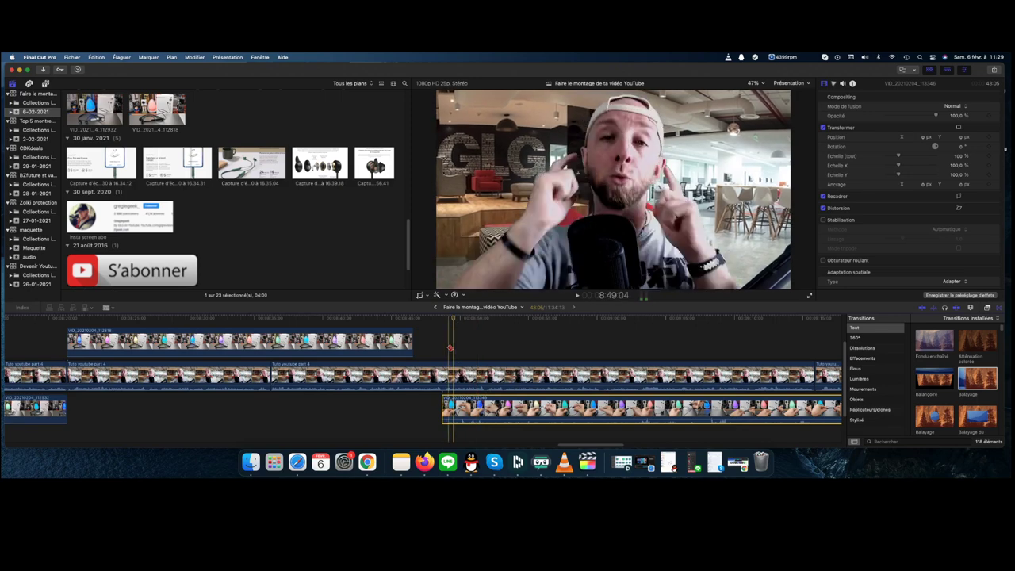
{"action": "left_click", "coordinate": [448, 373]}
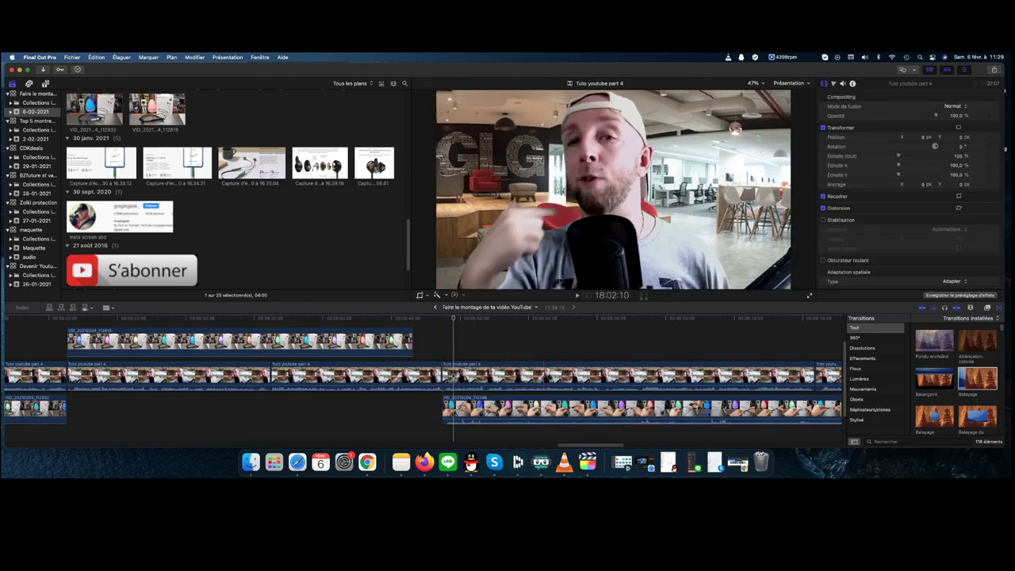
{"action": "key", "text": "a"}
{"action": "left_click", "coordinate": [553, 379]}
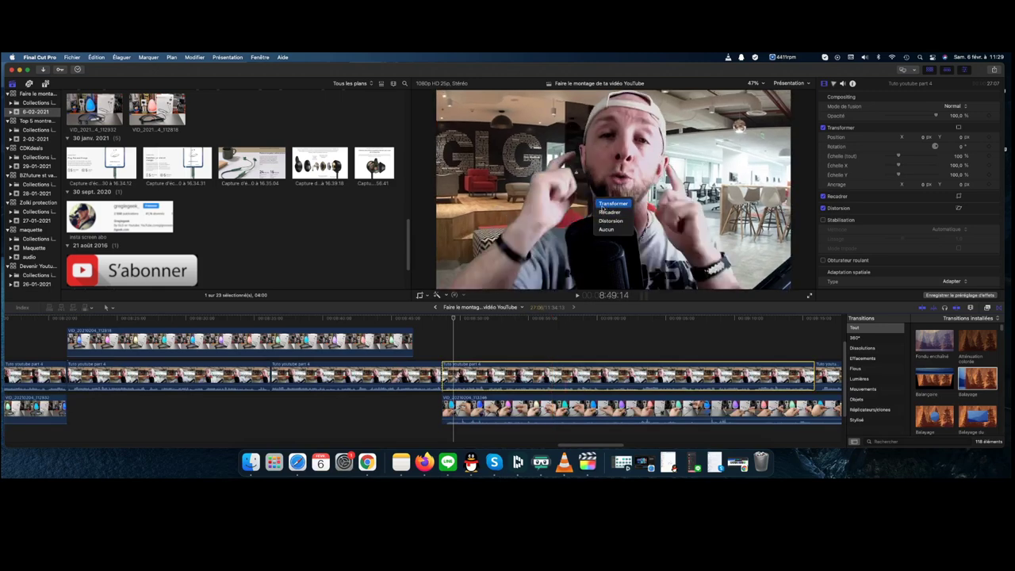
Scale the talking-head clip down to 33.71%, place it as an inset in the picture's upper-left corner, and play back
{"action": "left_click", "coordinate": [604, 205]}
{"action": "left_click_drag", "start_coordinate": [438, 290], "coordinate": [480, 265]}
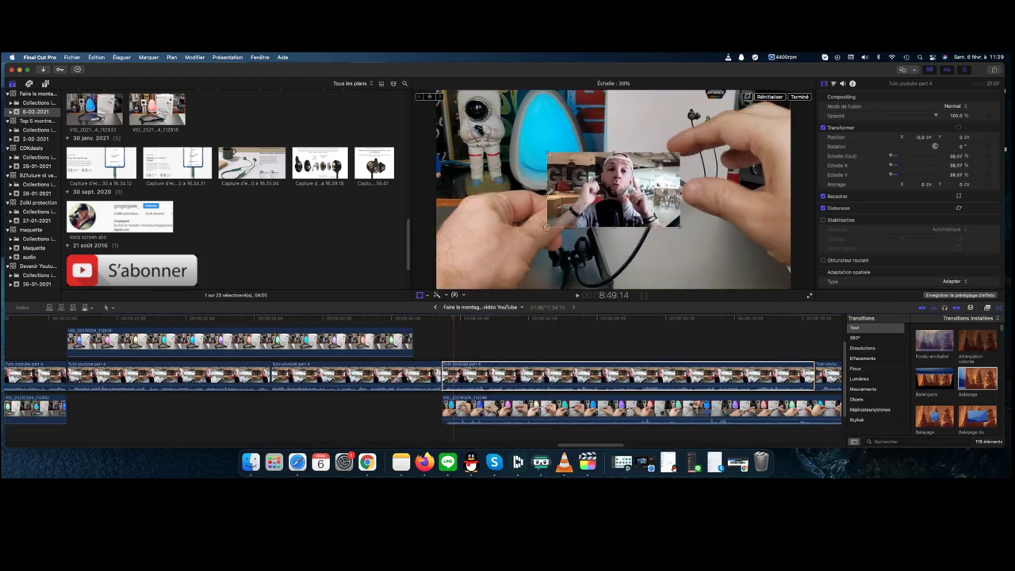
{"action": "left_click_drag", "start_coordinate": [614, 190], "coordinate": [613, 189]}
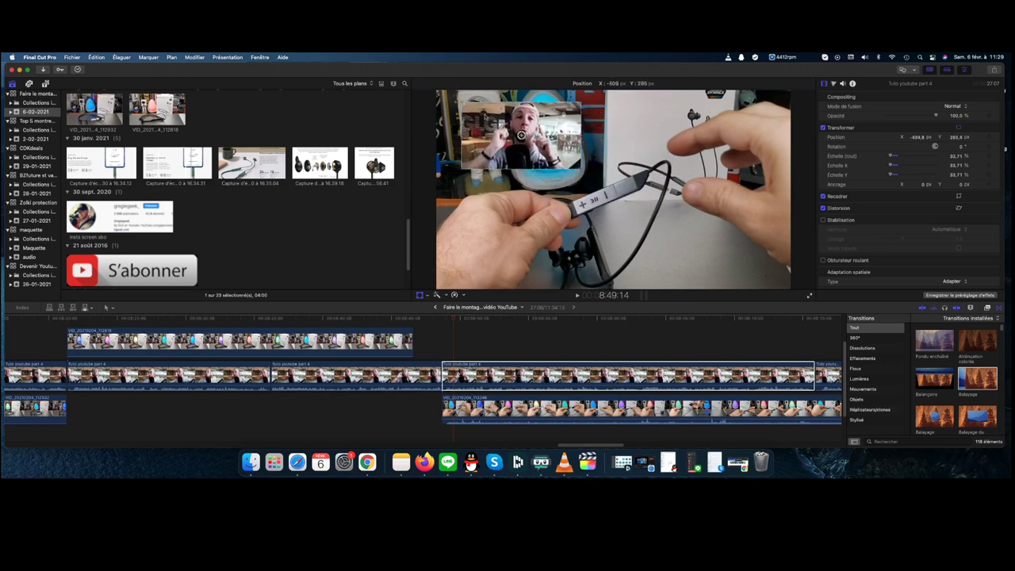
{"action": "left_click", "coordinate": [424, 324]}
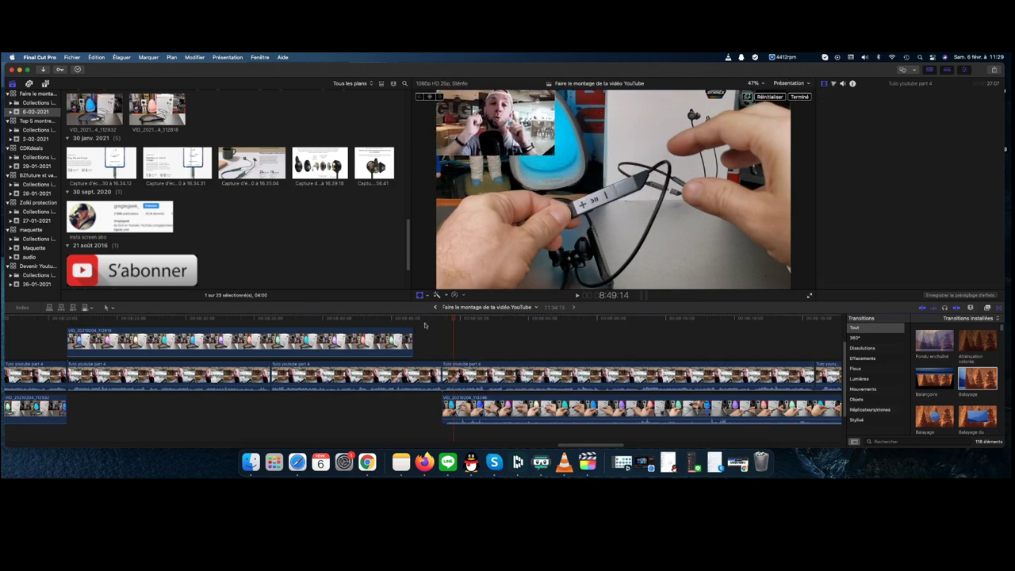
{"action": "key", "text": "space"}
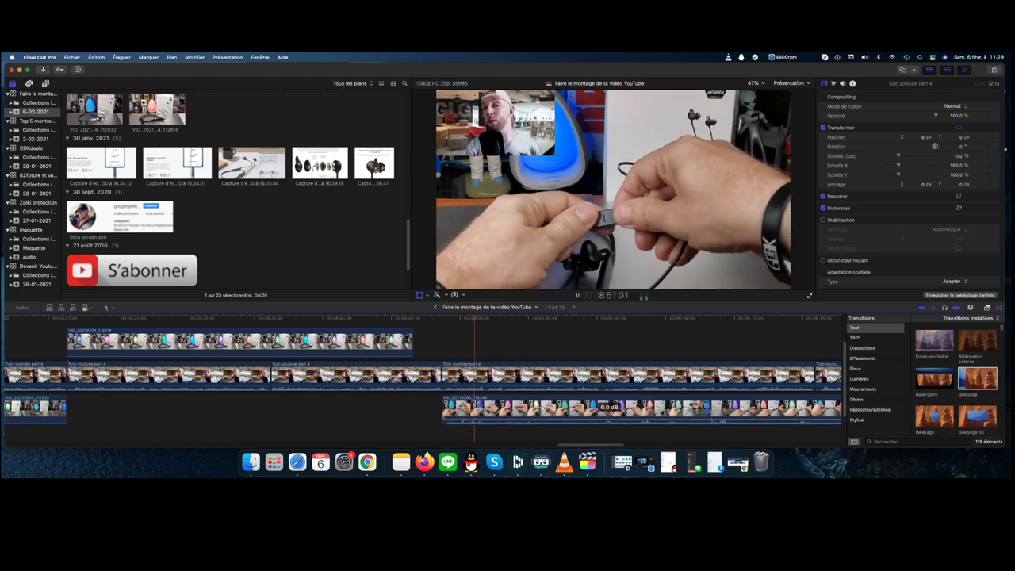
Move VID_20210204_113452 so it starts at the end of VID_20210204_113346
{"action": "scroll", "coordinate": [575, 446], "scroll_direction": "right", "scroll_amount": 5}
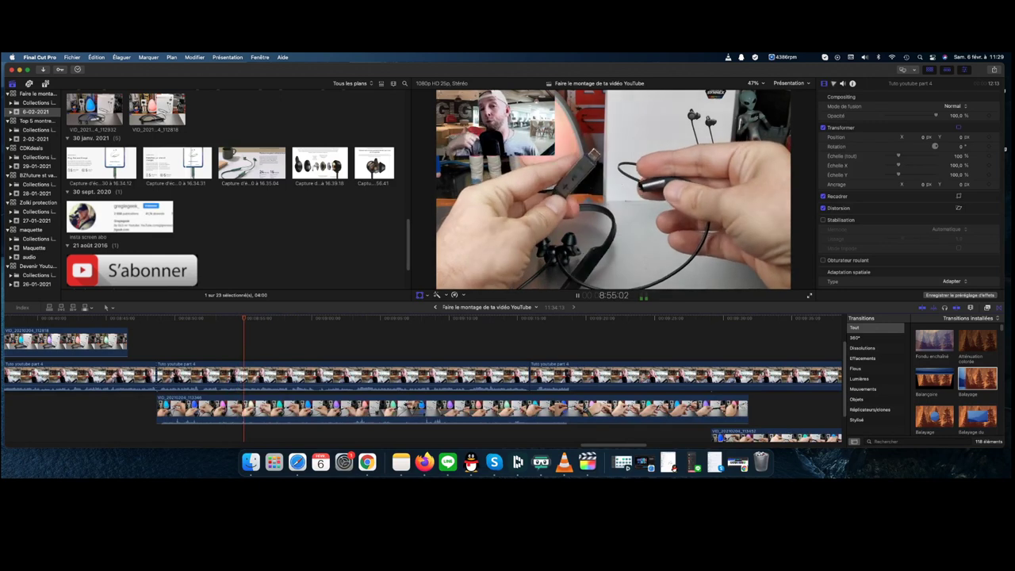
{"action": "left_click_drag", "start_coordinate": [728, 435], "coordinate": [768, 410]}
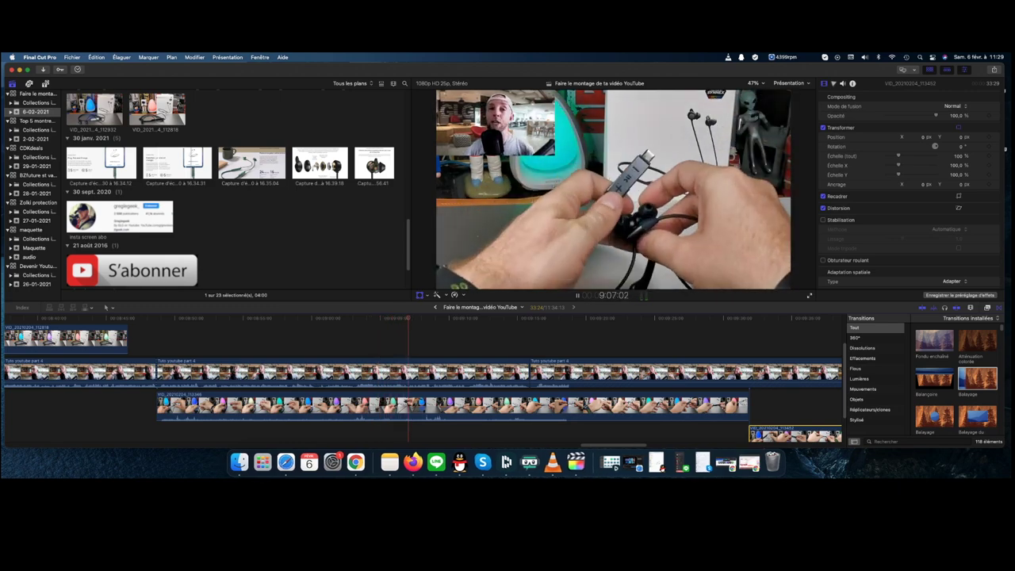
{"action": "scroll", "coordinate": [957, 253], "scroll_direction": "down", "scroll_amount": 1}
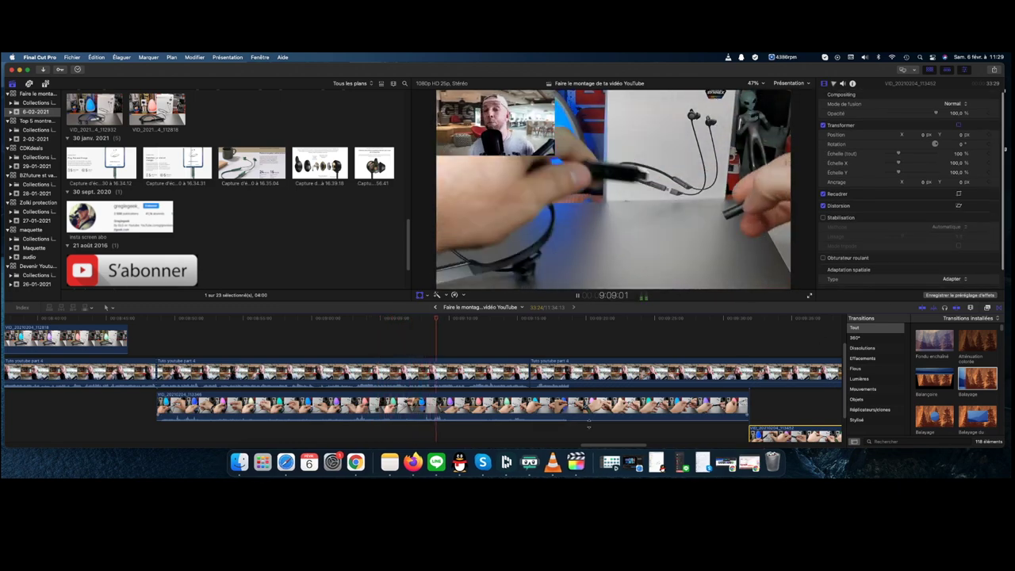
{"action": "scroll", "coordinate": [594, 437], "scroll_direction": "down", "scroll_amount": 1}
Trim about 10 frames off the talking-head clip's start at 9:16 and realign VID_20210204_113452 with the end of VID_20210204_113346
{"action": "left_click_drag", "start_coordinate": [593, 446], "coordinate": [601, 446]}
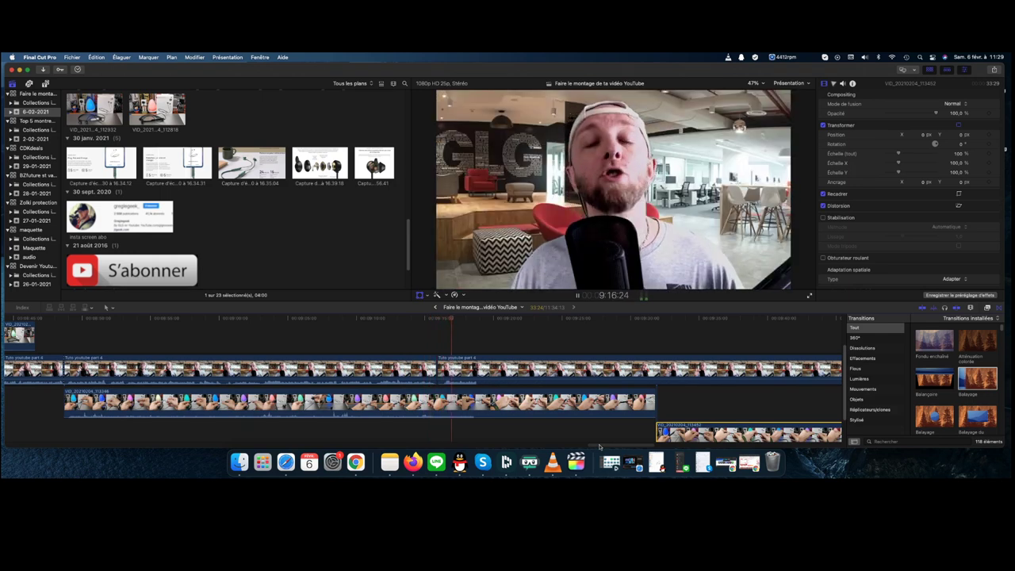
{"action": "key", "text": "space"}
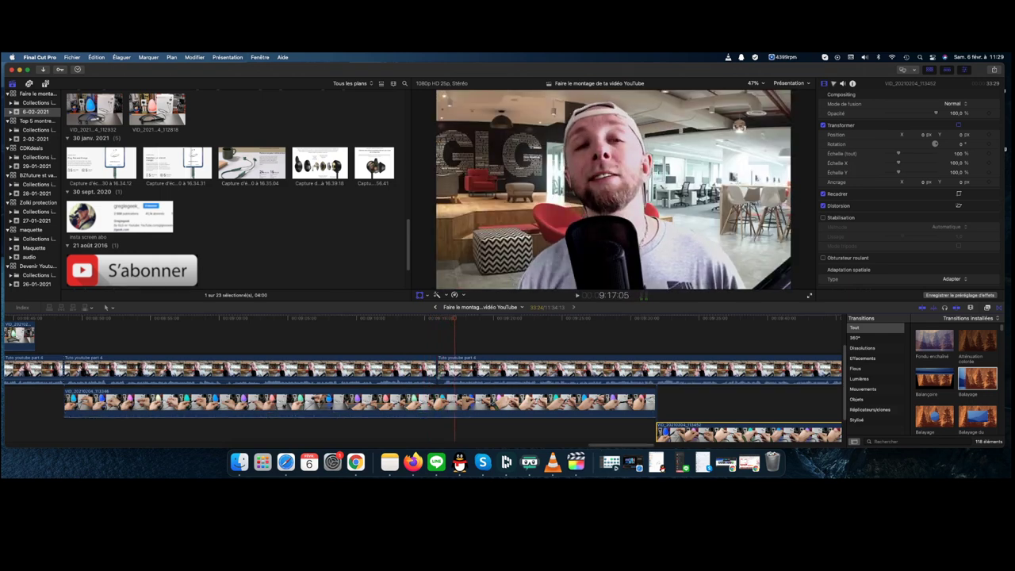
{"action": "left_click_drag", "start_coordinate": [440, 369], "coordinate": [445, 368]}
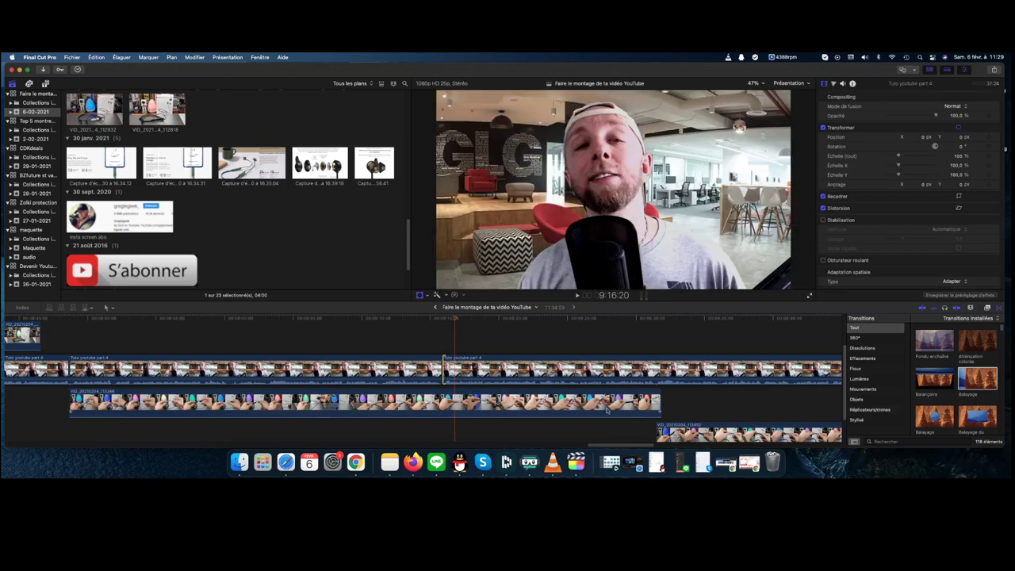
{"action": "left_click_drag", "start_coordinate": [657, 434], "coordinate": [663, 434]}
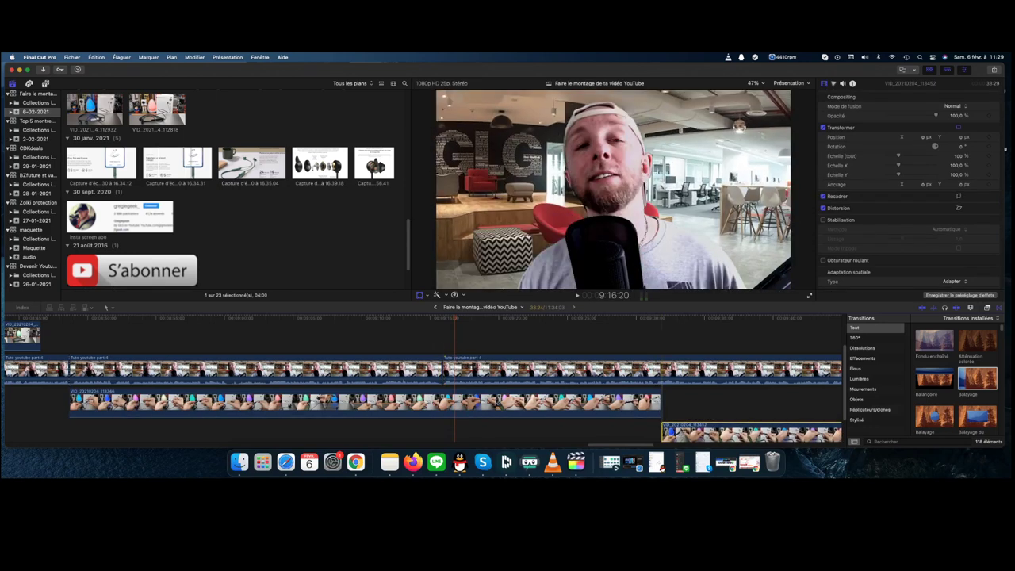
Scale the talking-head clip starting at about 9:16 down to 25.68%, place it in the picture's upper-right corner, and play back
{"action": "left_click", "coordinate": [445, 330]}
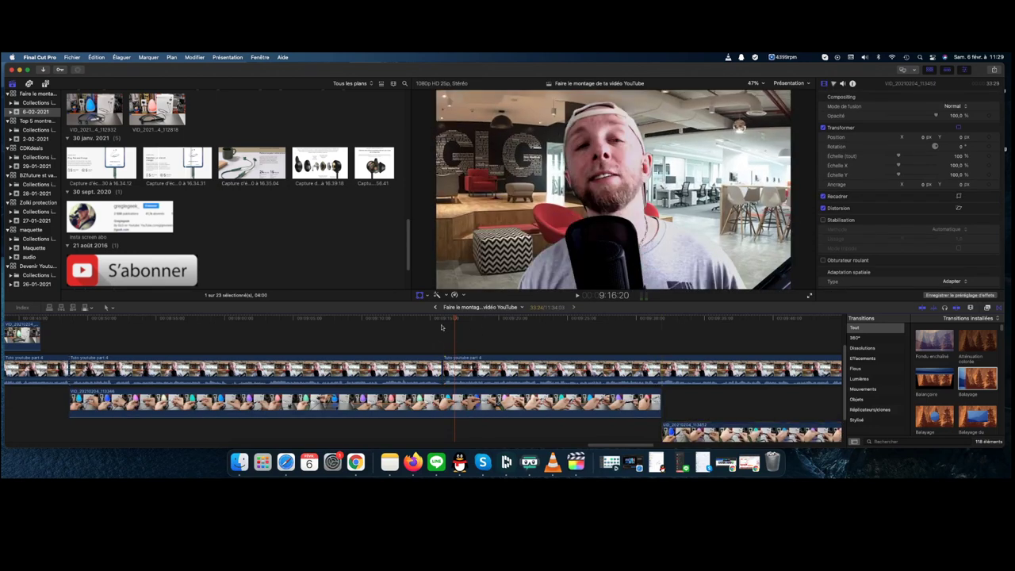
{"action": "key", "text": "space"}
{"action": "key", "text": "space"}
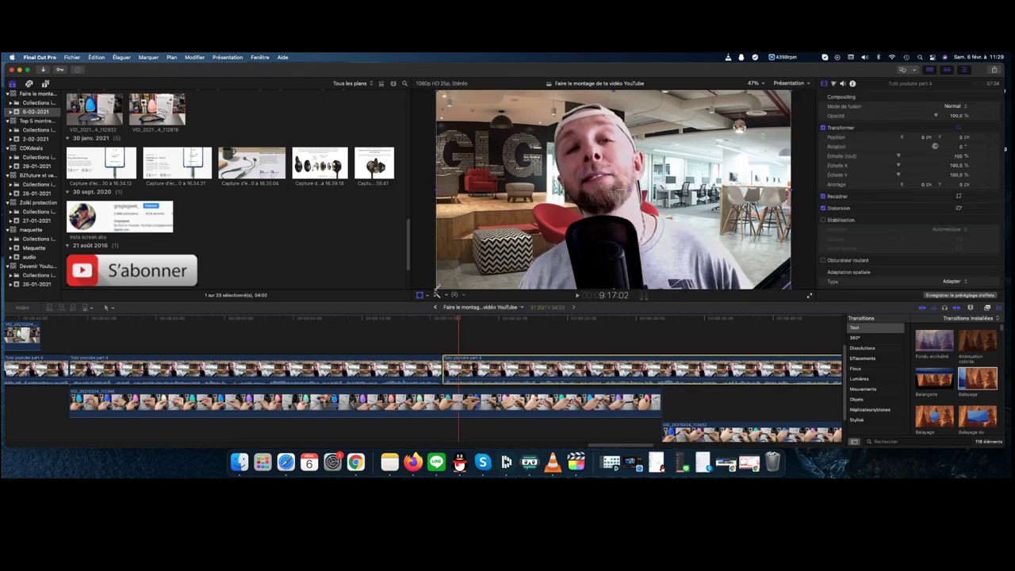
{"action": "left_click_drag", "start_coordinate": [437, 288], "coordinate": [557, 220]}
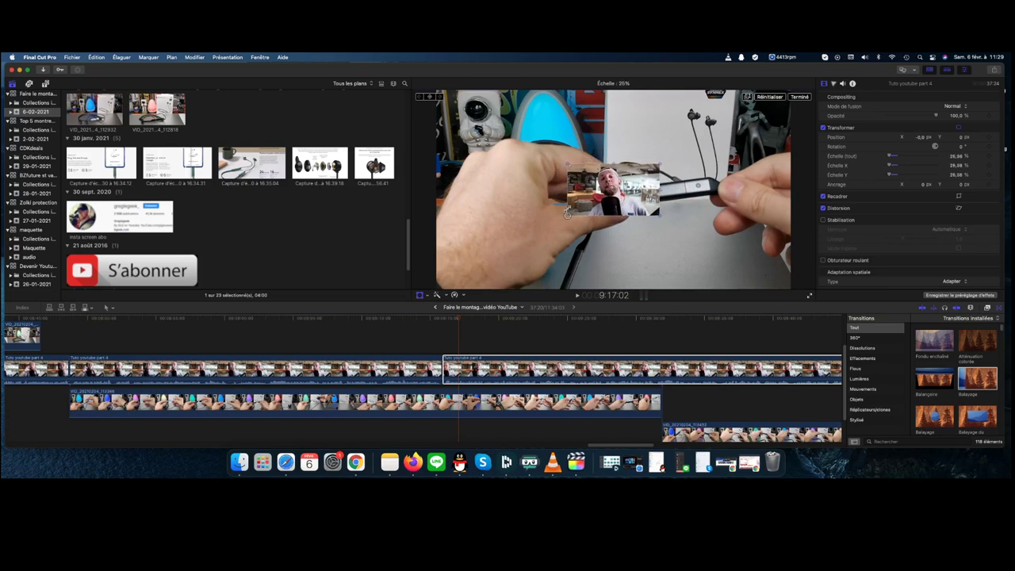
{"action": "left_click_drag", "start_coordinate": [613, 190], "coordinate": [744, 114]}
{"action": "left_click", "coordinate": [442, 328]}
{"action": "key", "text": "space"}
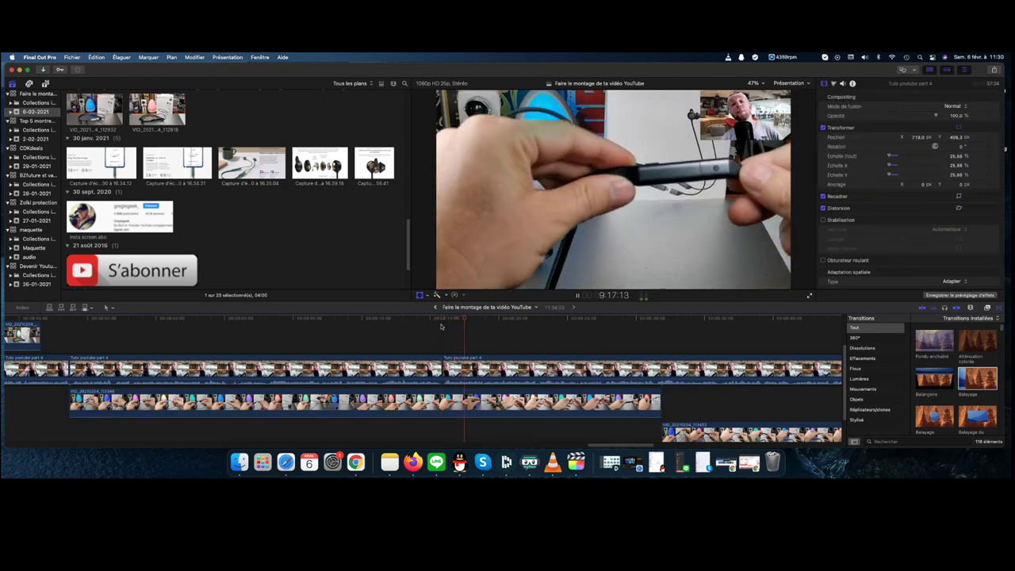
Shift VID_20210204_113452 so it starts slightly after the end of VID_20210204_113346
{"action": "scroll", "coordinate": [555, 429], "scroll_direction": "down", "scroll_amount": 2}
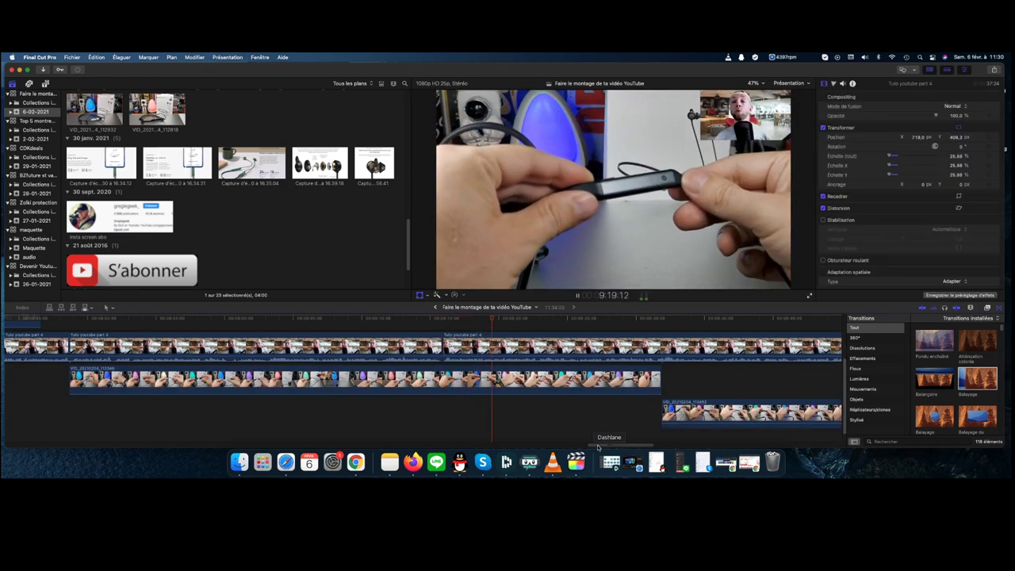
{"action": "left_click_drag", "start_coordinate": [596, 445], "coordinate": [606, 444]}
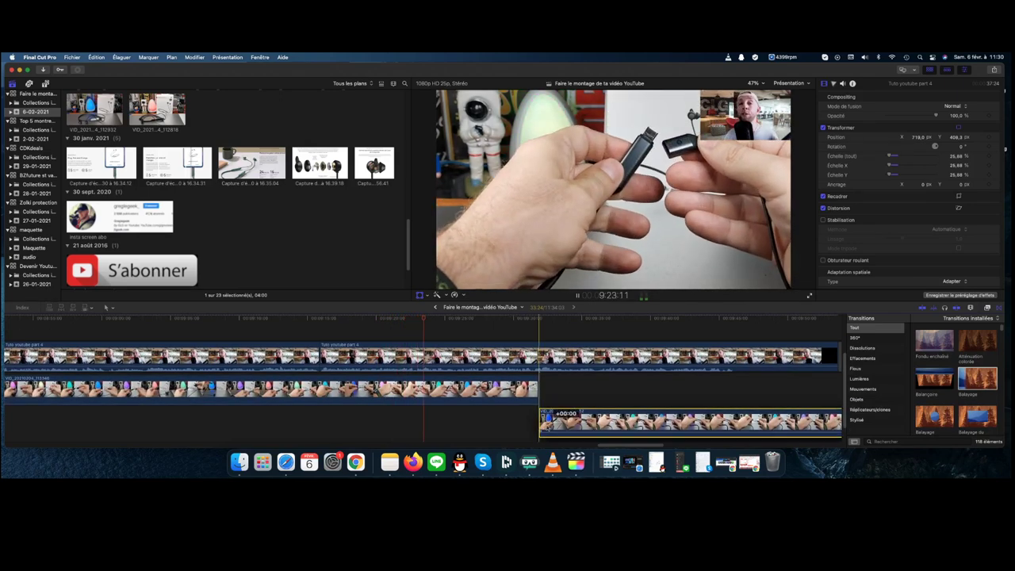
{"action": "left_click_drag", "start_coordinate": [545, 429], "coordinate": [552, 430]}
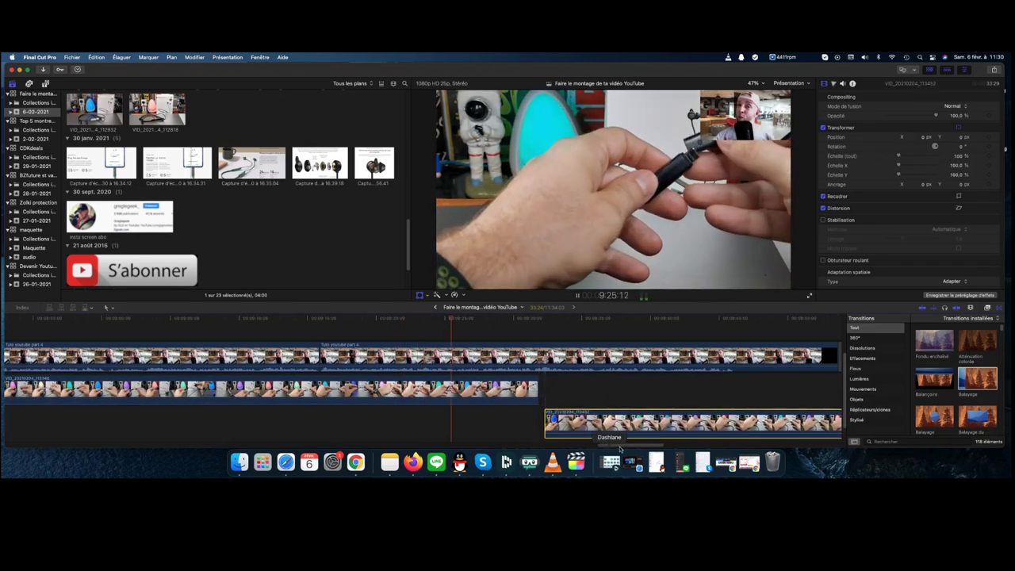
Split VID_20210204_113452 at the end of the talking-head footage and delete its remainder and everything after that point
{"action": "scroll", "coordinate": [587, 441], "scroll_direction": "right", "scroll_amount": 10}
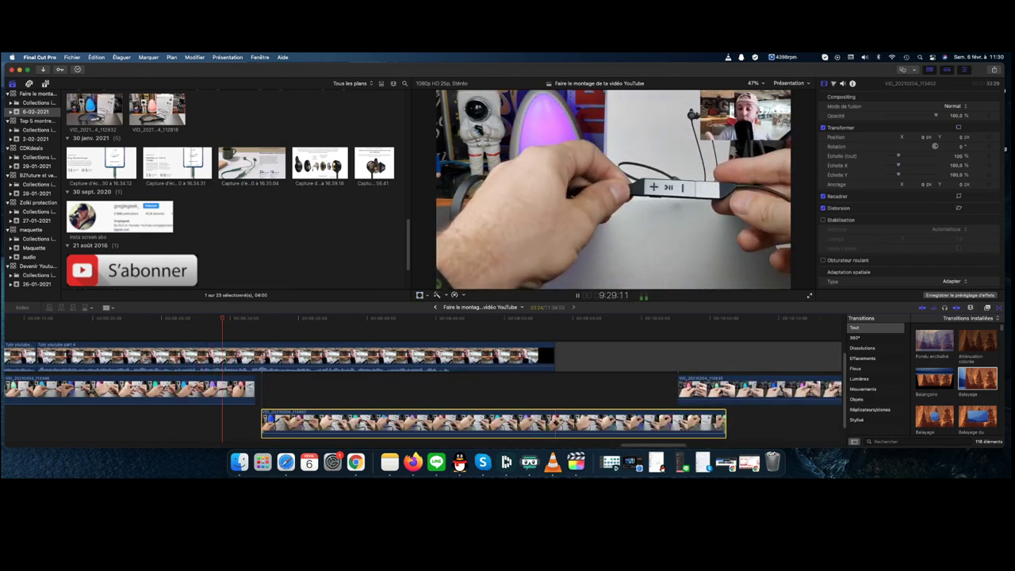
{"action": "left_click", "coordinate": [555, 424]}
{"action": "key", "text": "a"}
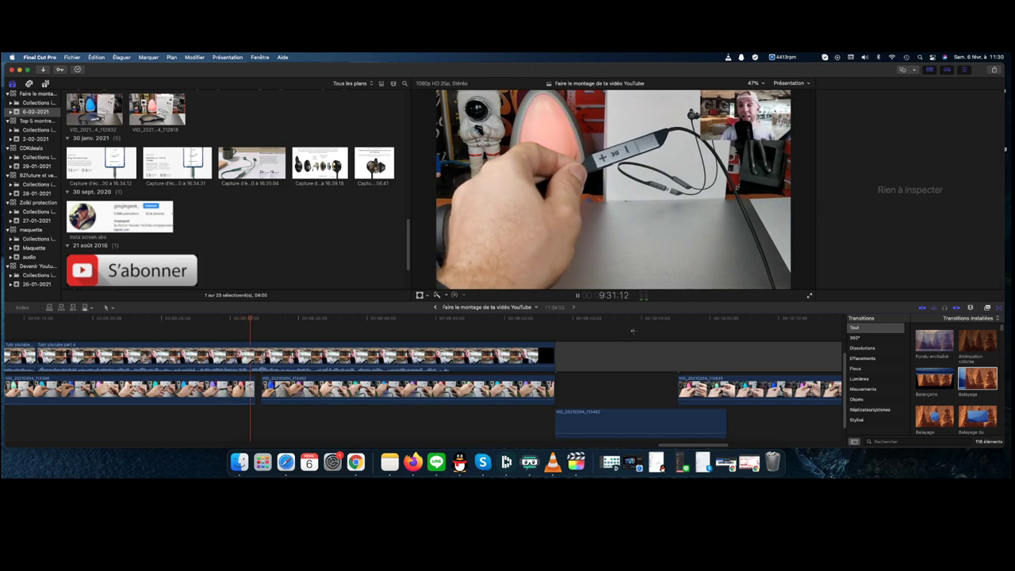
{"action": "left_click_drag", "start_coordinate": [631, 330], "coordinate": [726, 416]}
{"action": "key", "text": "Delete"}
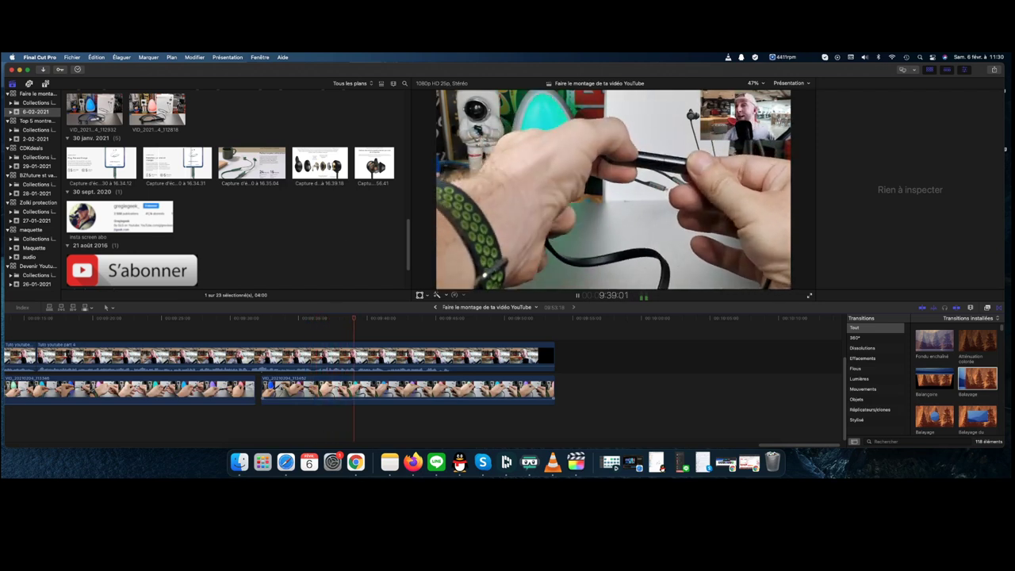
Move VID_20210204_113452 against the end of VID_20210204_113346, extend its end to match the talking-head footage, and play back
{"action": "left_click", "coordinate": [243, 337]}
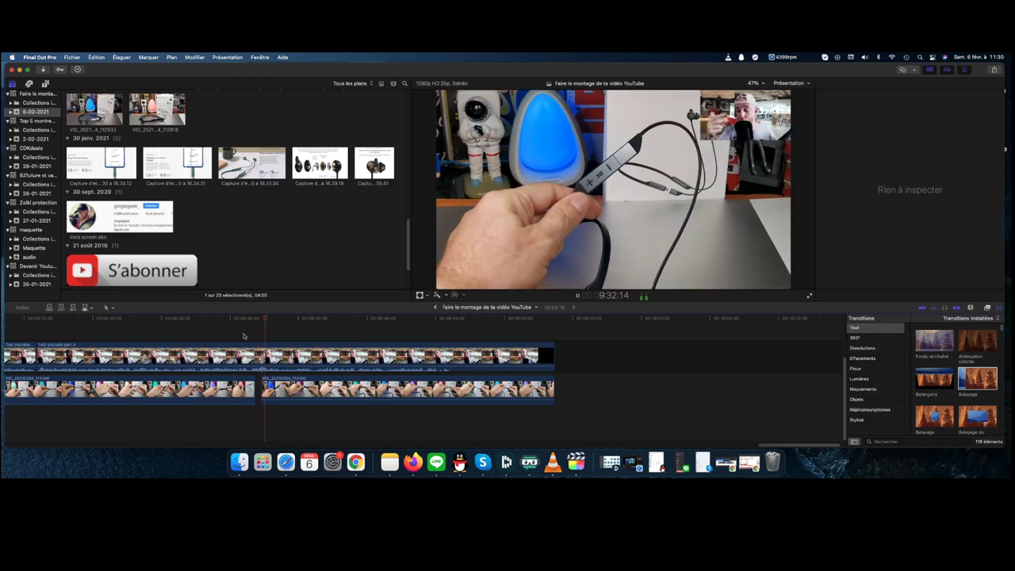
{"action": "key", "text": "space"}
{"action": "left_click", "coordinate": [304, 391]}
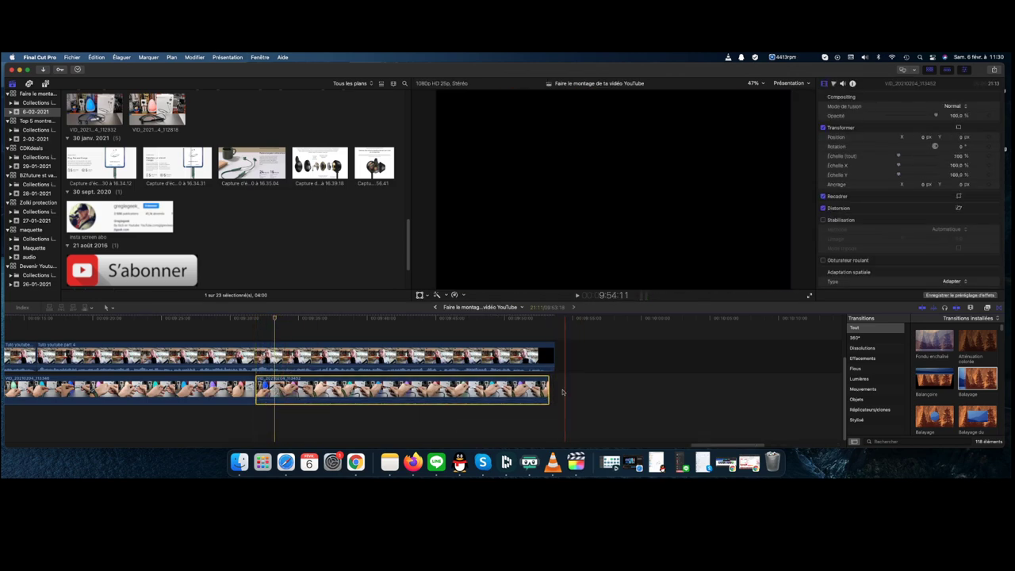
{"action": "left_click_drag", "start_coordinate": [550, 390], "coordinate": [554, 386]}
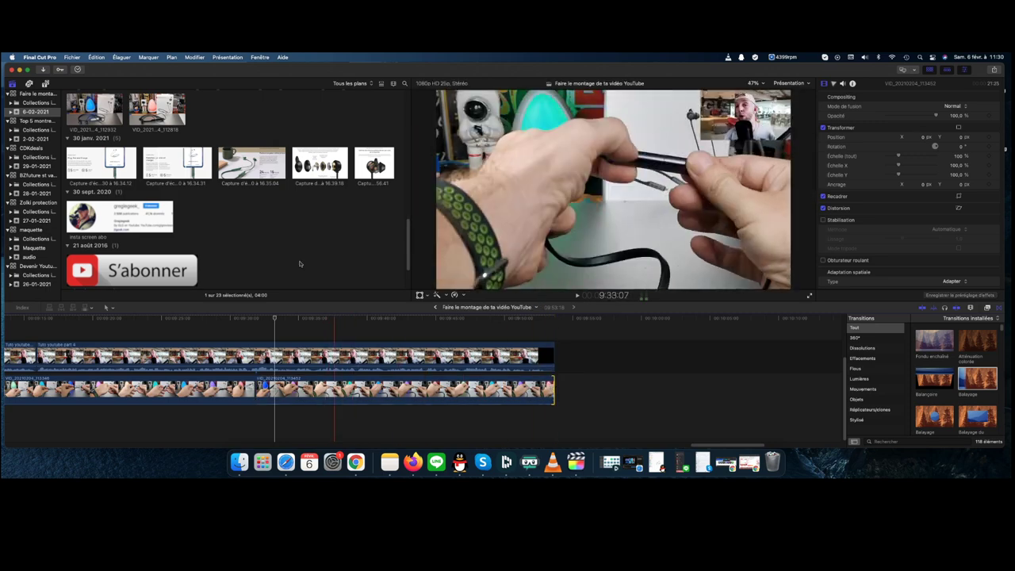
{"action": "left_click", "coordinate": [278, 333]}
{"action": "key", "text": "space"}
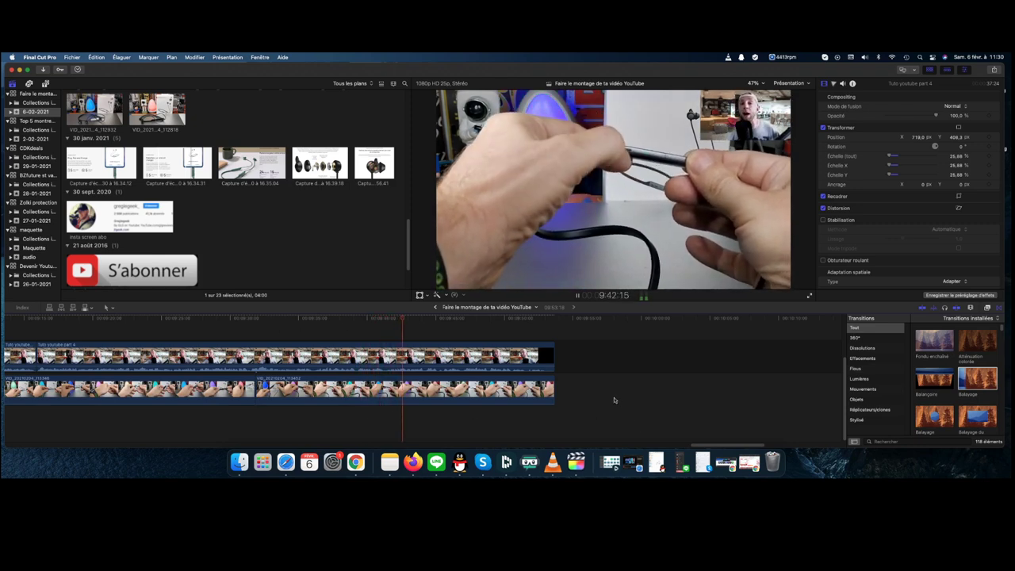
{"action": "scroll", "coordinate": [615, 400], "scroll_direction": "up", "scroll_amount": 1}
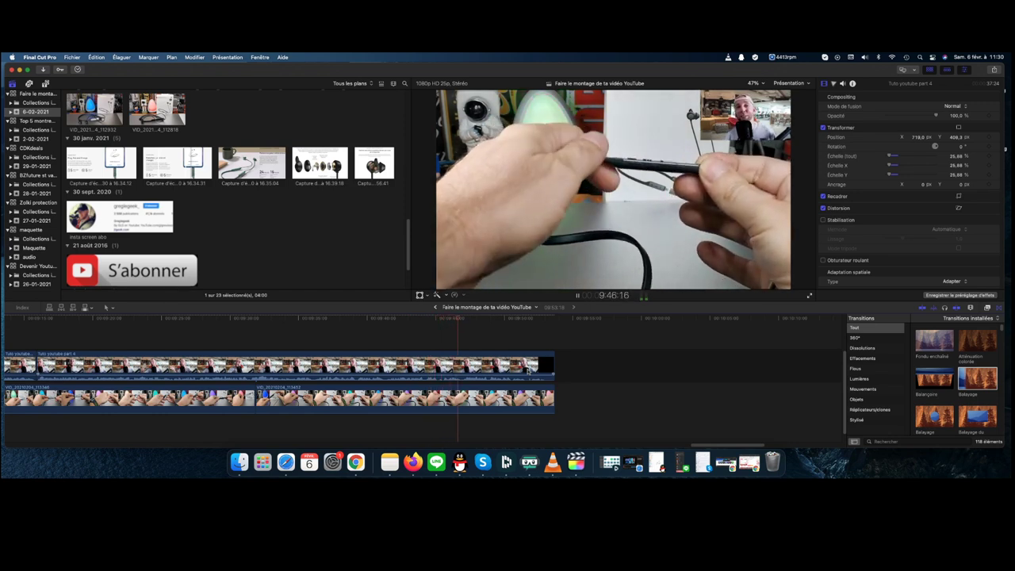
{"action": "key", "text": "space"}
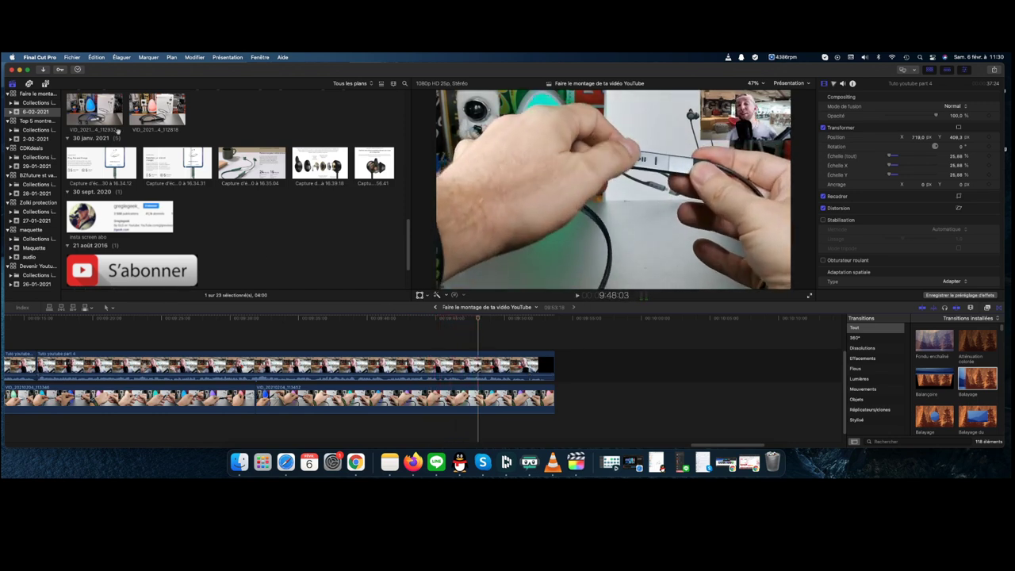
Add the Animation-Bouton-Abonnement-LabTube clip from the 2-02-2021 event above the talking-head footage at about 9:47:18 and play it back
{"action": "left_click", "coordinate": [34, 139]}
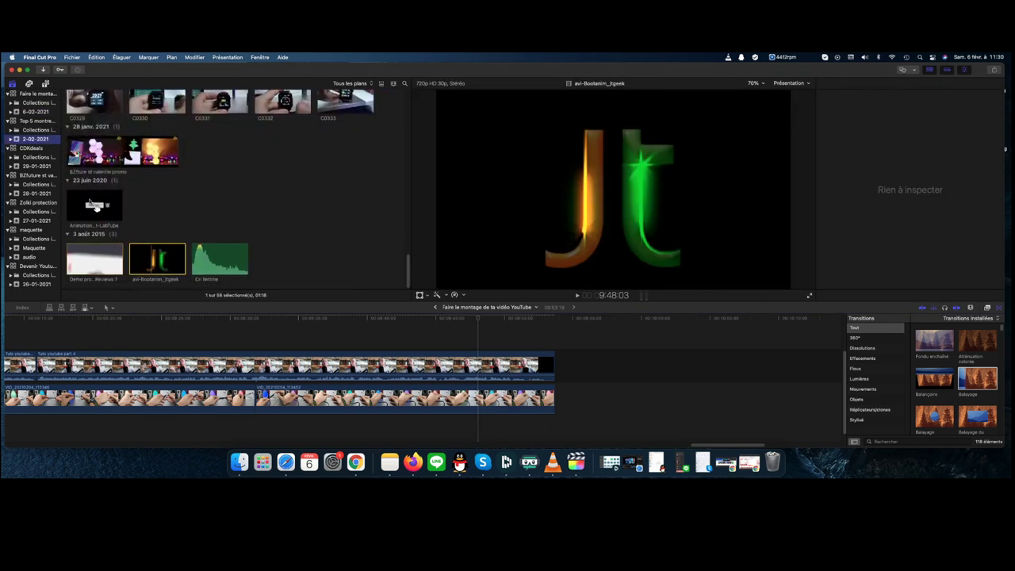
{"action": "left_click", "coordinate": [93, 207]}
{"action": "left_click_drag", "start_coordinate": [449, 314], "coordinate": [474, 333]}
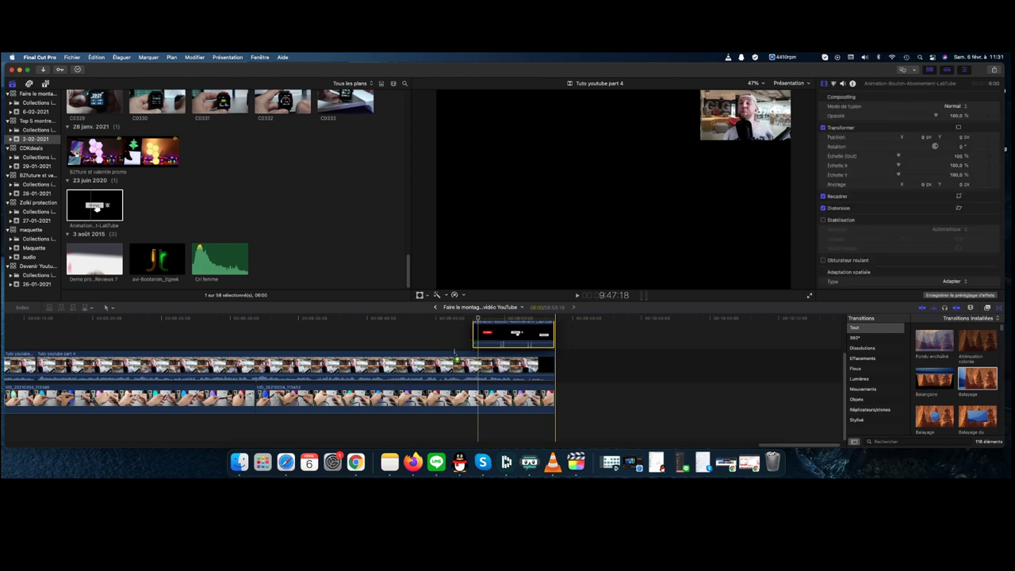
{"action": "scroll", "coordinate": [456, 327], "scroll_direction": "up", "scroll_amount": 3}
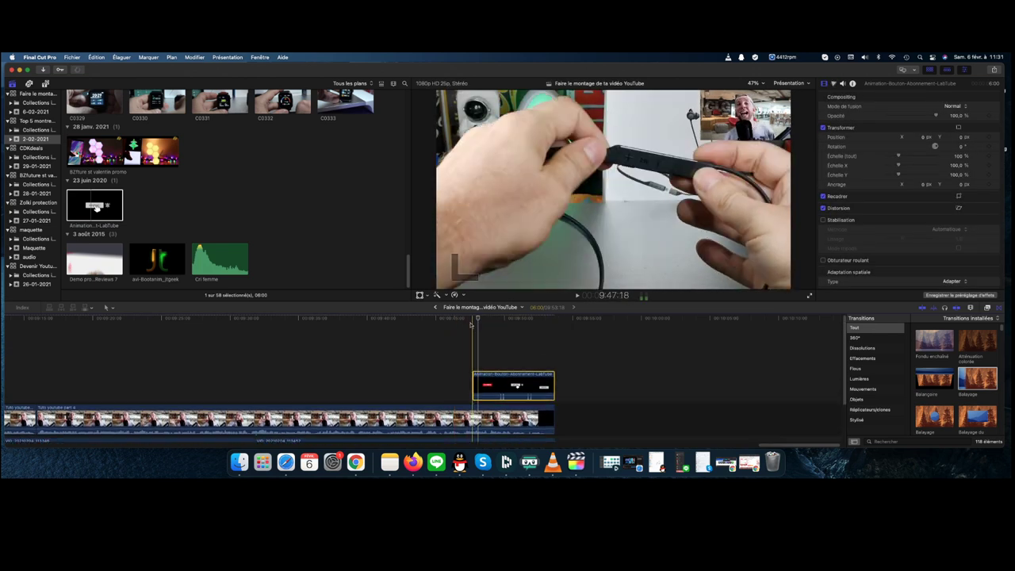
{"action": "scroll", "coordinate": [460, 324], "scroll_direction": "down", "scroll_amount": 2}
{"action": "key", "text": "space"}
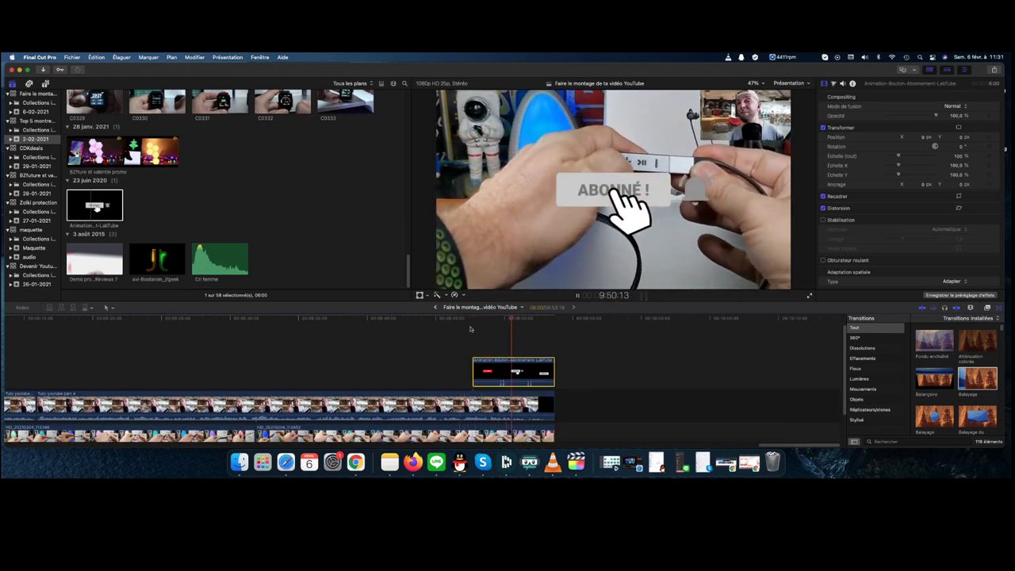
{"action": "scroll", "coordinate": [470, 329], "scroll_direction": "down", "scroll_amount": 1}
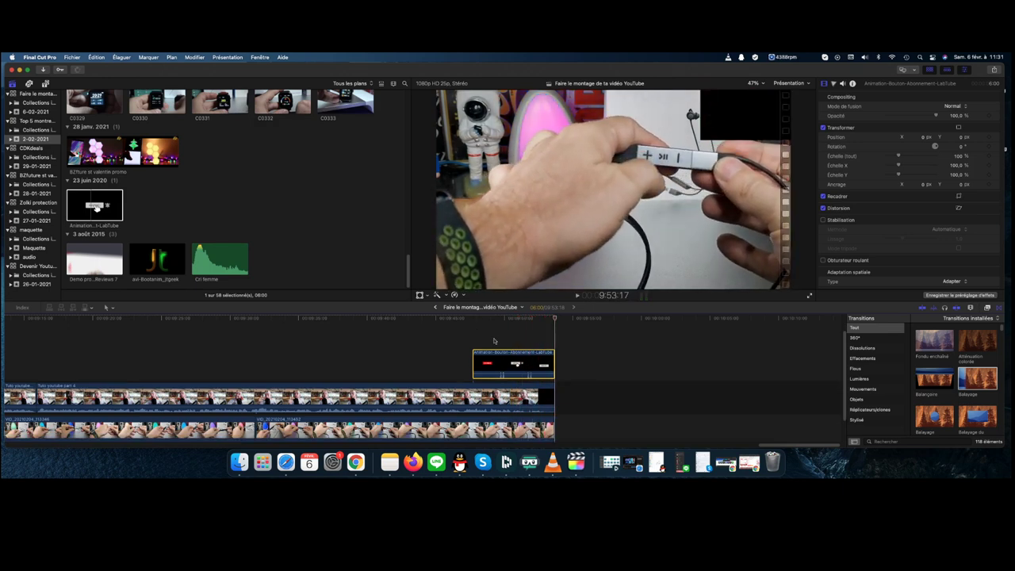
Split the talking-head clip at about 9:48:22 and turn off Transform on its last part so it fills the frame
{"action": "scroll", "coordinate": [547, 389], "scroll_direction": "down", "scroll_amount": 3}
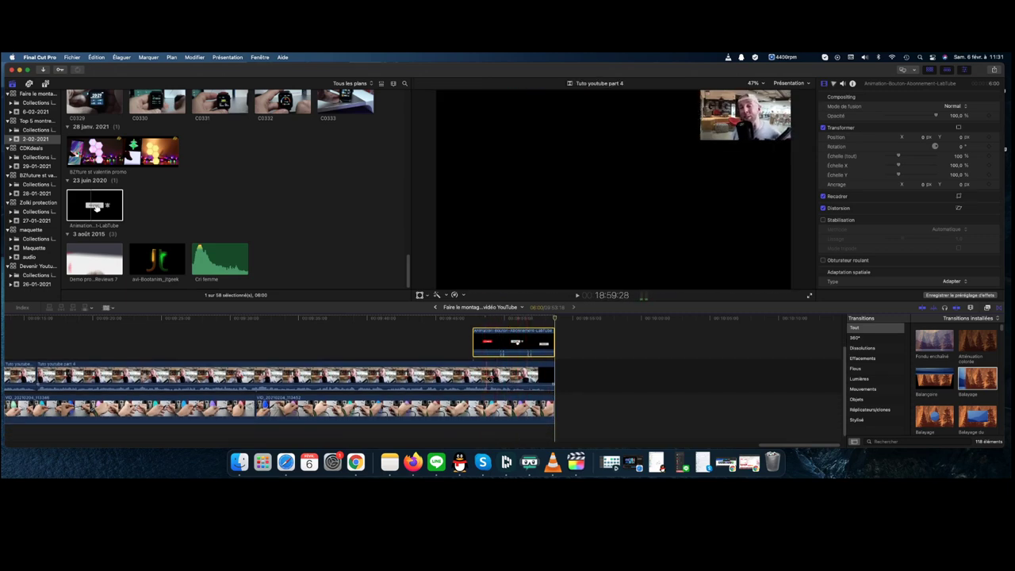
{"action": "left_click", "coordinate": [495, 379]}
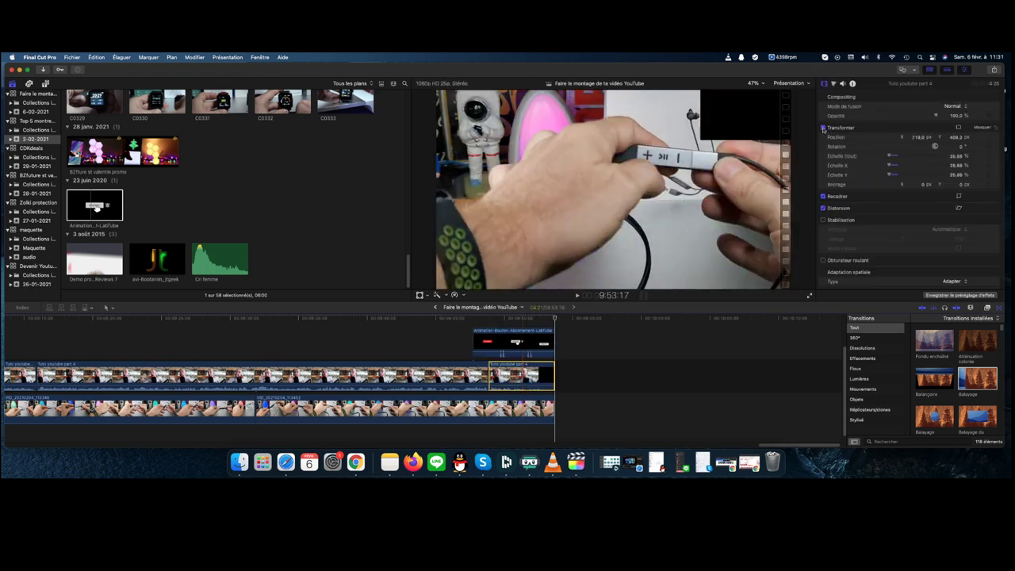
{"action": "left_click", "coordinate": [824, 127]}
{"action": "left_click", "coordinate": [488, 341]}
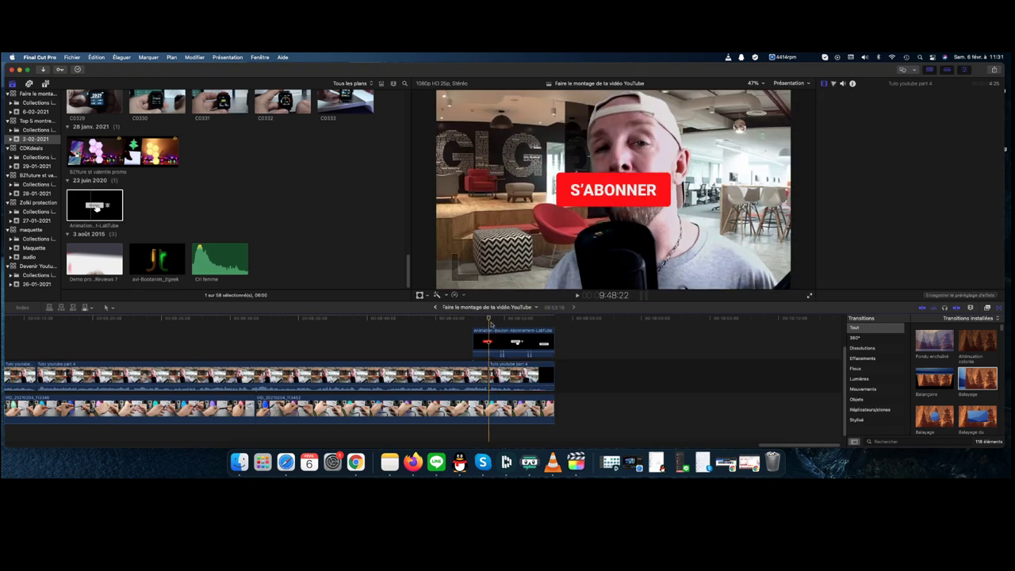
Append Demo projet GLG Reviews 7 followed by avi-Bootanim_jtgeek, lower the latter's volume to about -13 dB, and play the ending
{"action": "left_click_drag", "start_coordinate": [148, 271], "coordinate": [565, 376]}
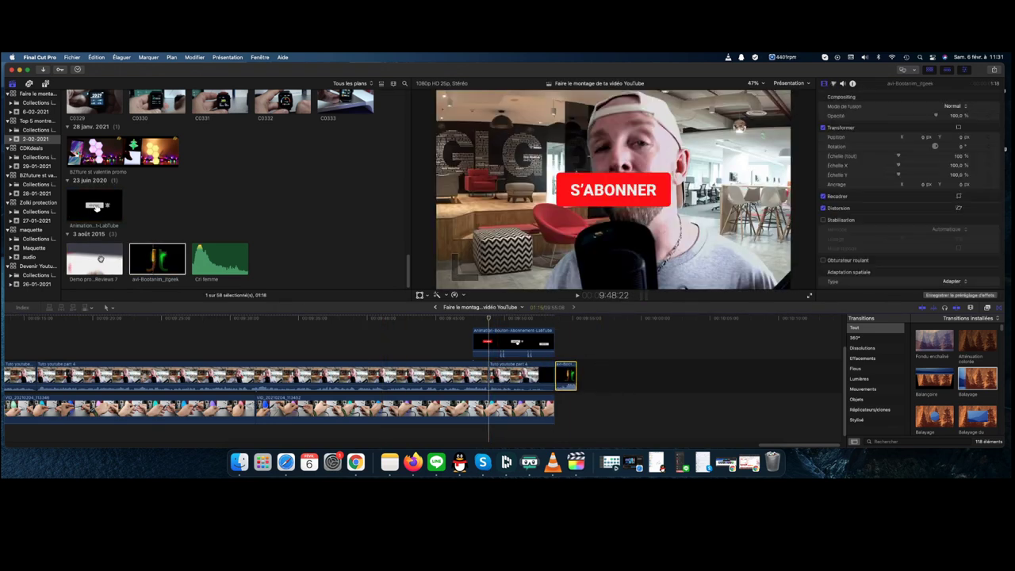
{"action": "left_click_drag", "start_coordinate": [92, 262], "coordinate": [604, 389]}
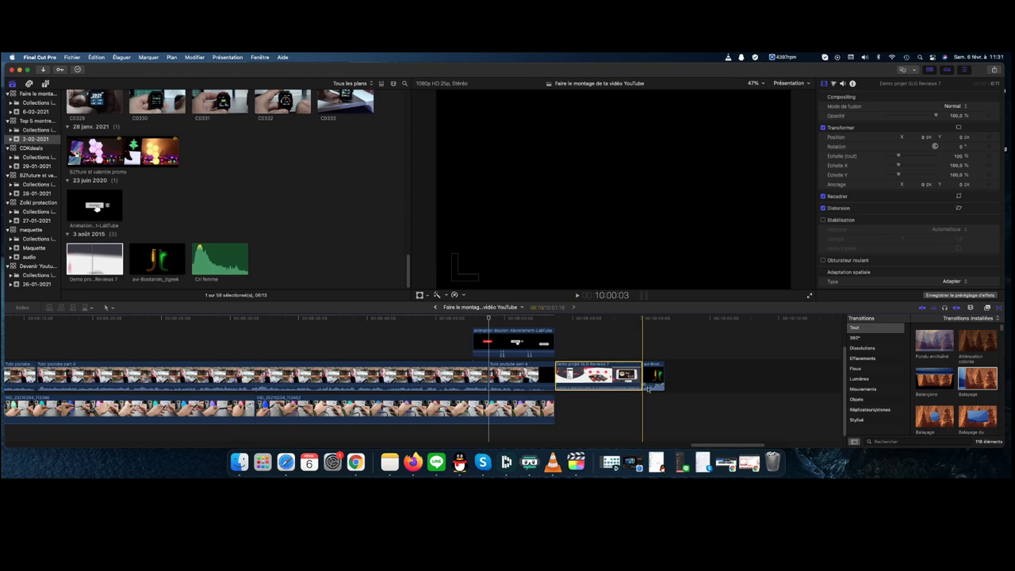
{"action": "left_click_drag", "start_coordinate": [648, 388], "coordinate": [648, 390]}
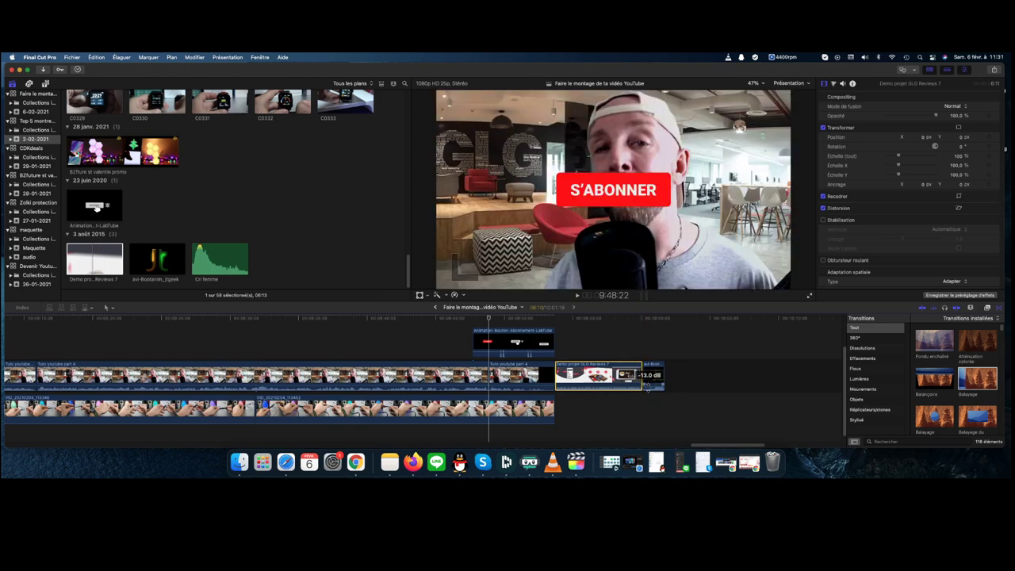
{"action": "left_click", "coordinate": [453, 328]}
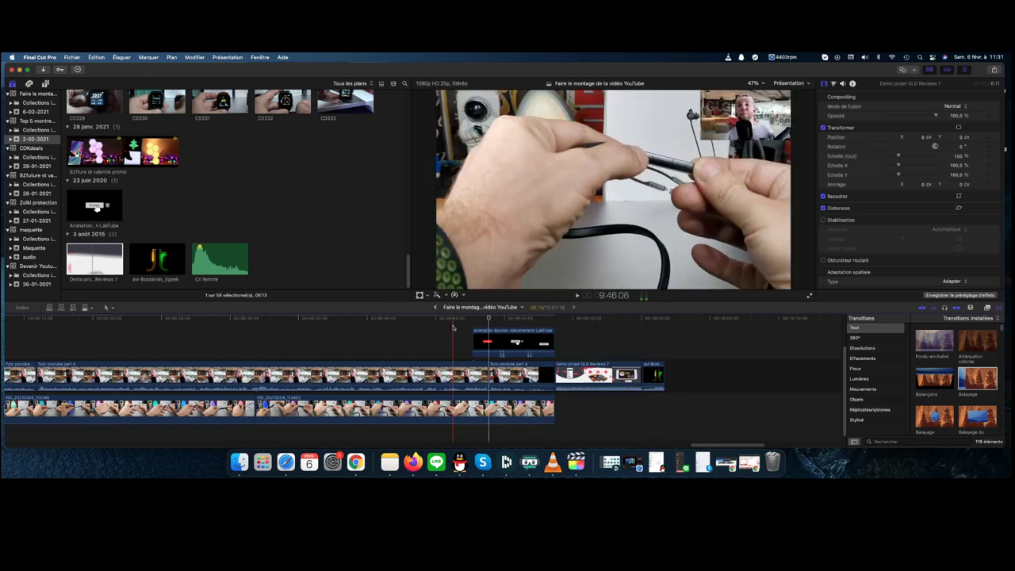
{"action": "key", "text": "space"}
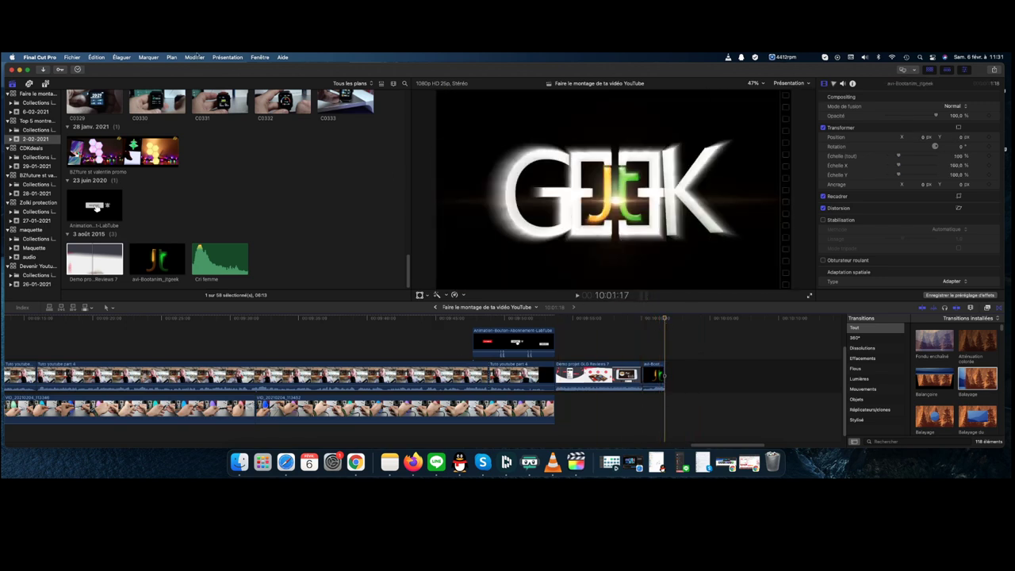
Set up an Apple Devices 1080p export with creator "By GLG" and replace its tag with new ones including "Tuto youtube" and "conseils youtube"
{"action": "left_click", "coordinate": [73, 58]}
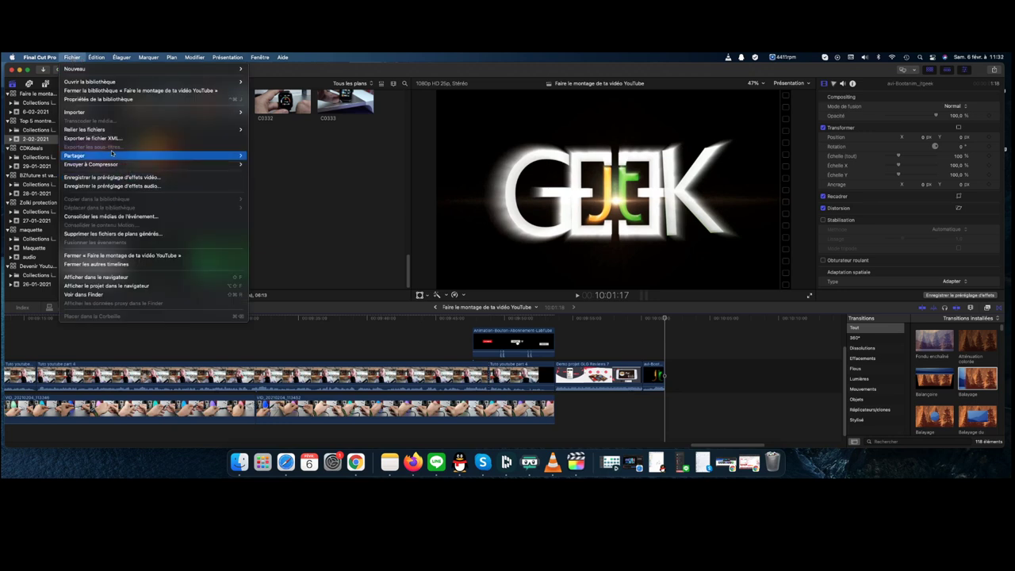
{"action": "mouse_move", "coordinate": [222, 156]}
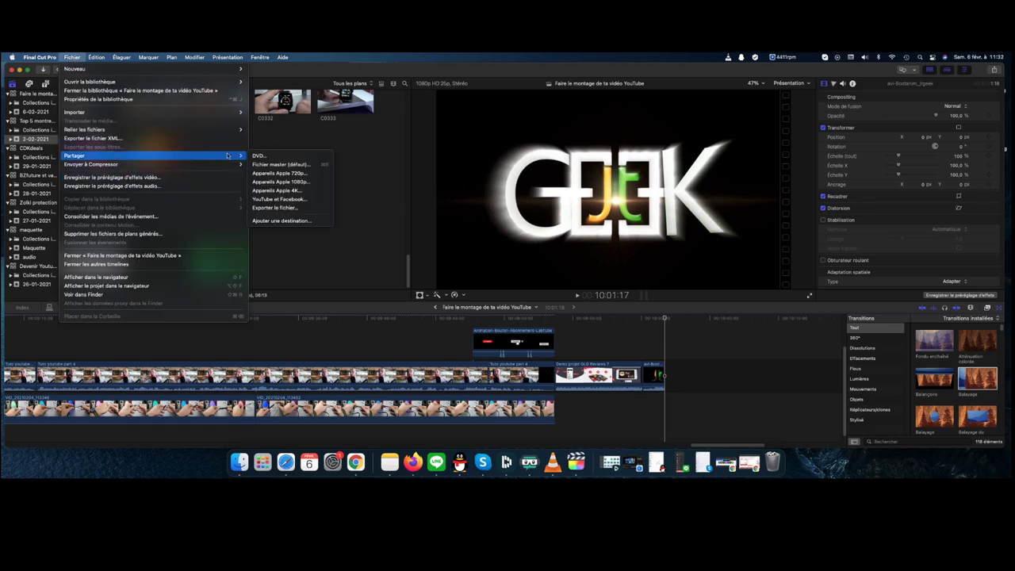
{"action": "left_click", "coordinate": [274, 183]}
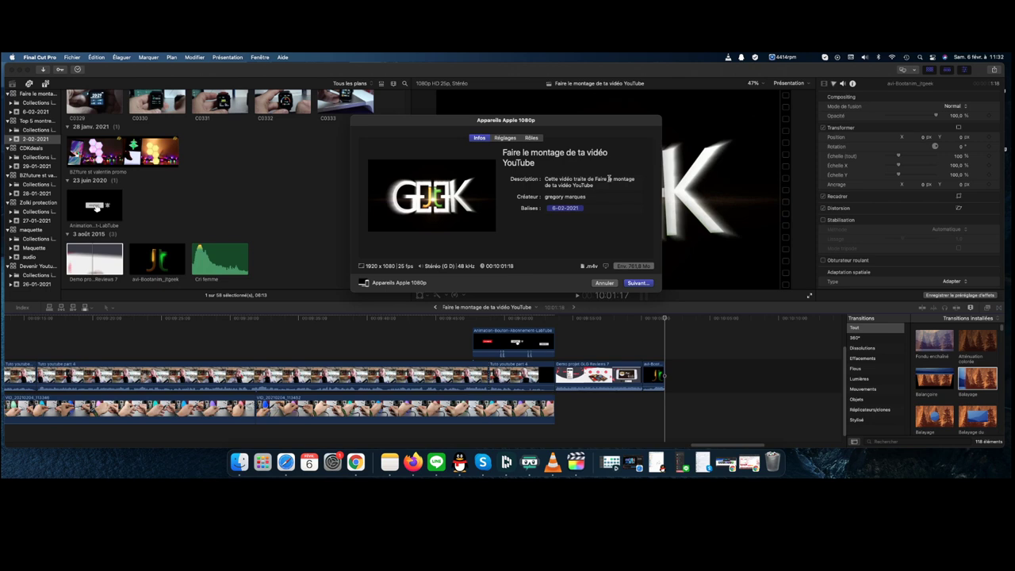
{"action": "left_click_drag", "start_coordinate": [595, 199], "coordinate": [523, 202]}
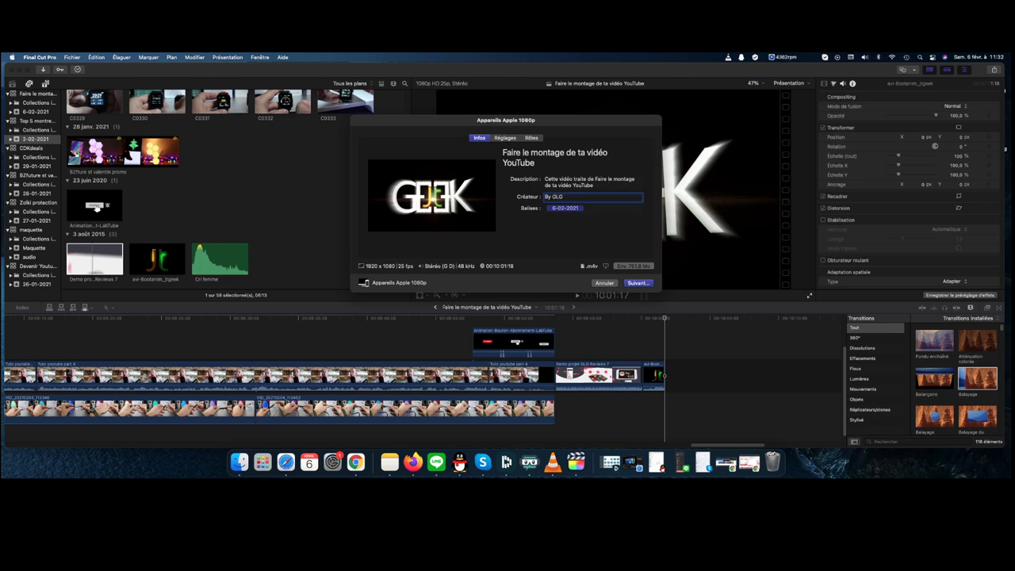
{"action": "left_click", "coordinate": [560, 210]}
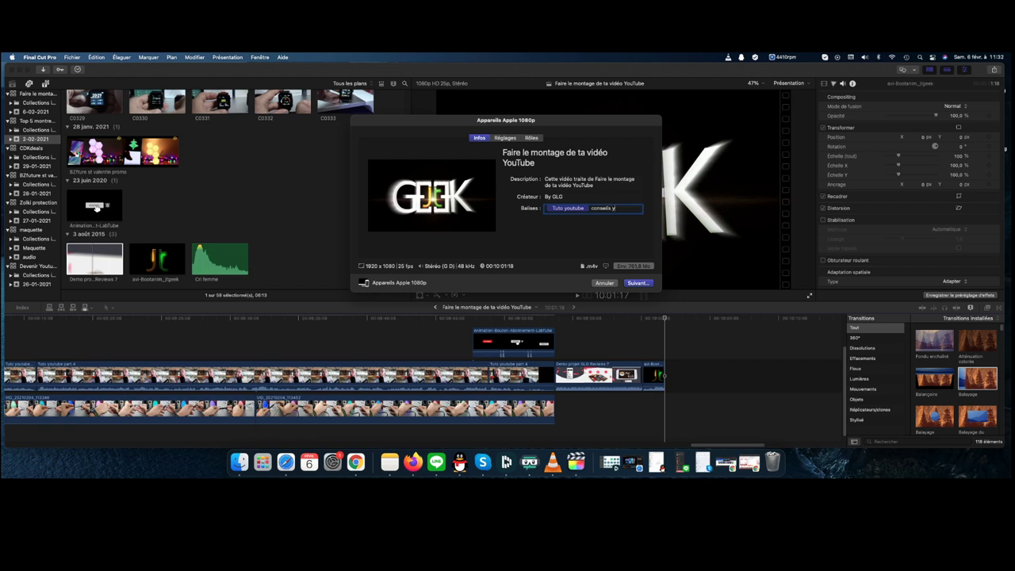
{"action": "type", "text": ",d"}
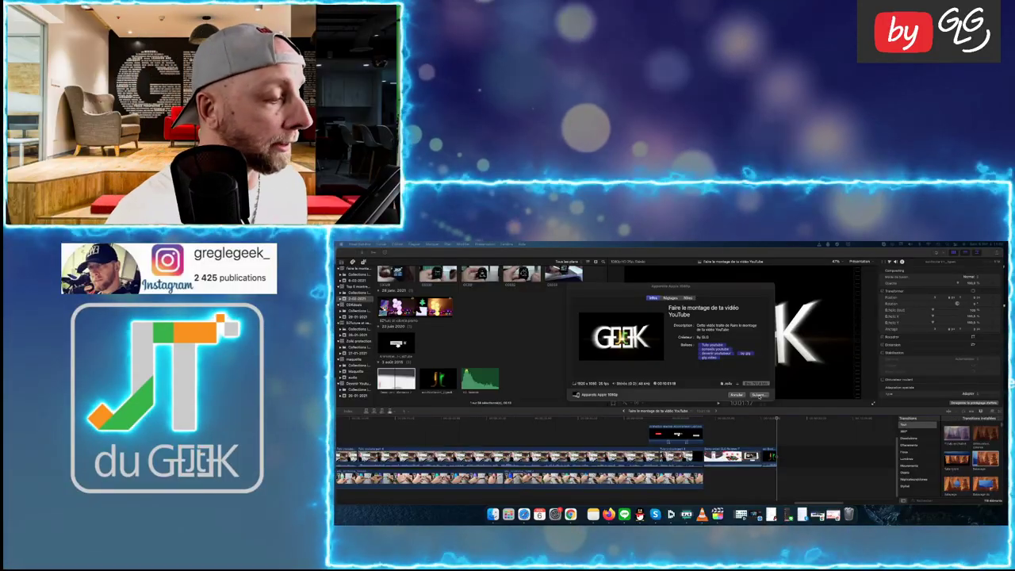
Save the export as "Faire le montage de ta vidéo YouTube" in Documents and show the background tasks
{"action": "left_click", "coordinate": [759, 395]}
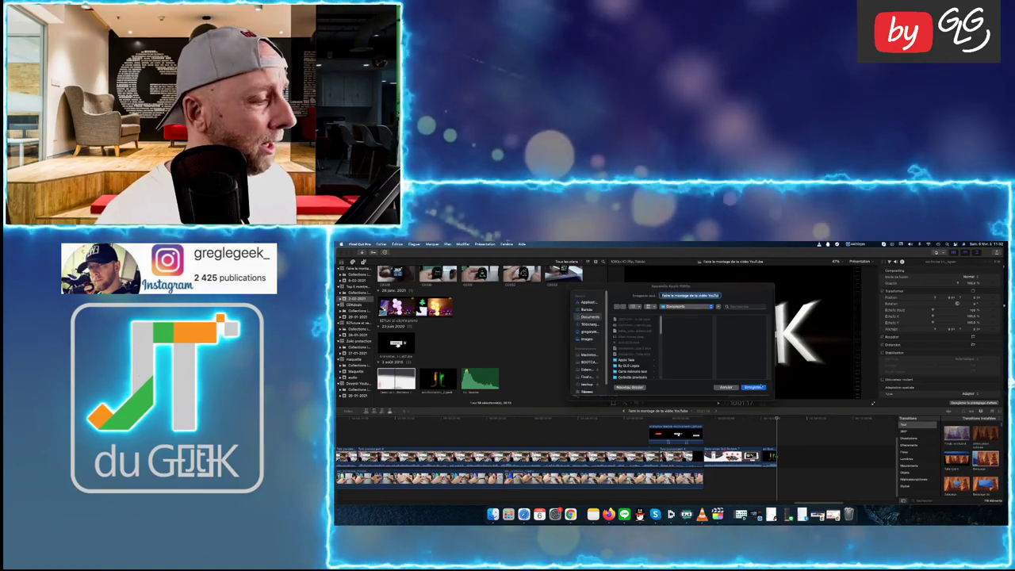
{"action": "left_click", "coordinate": [752, 389]}
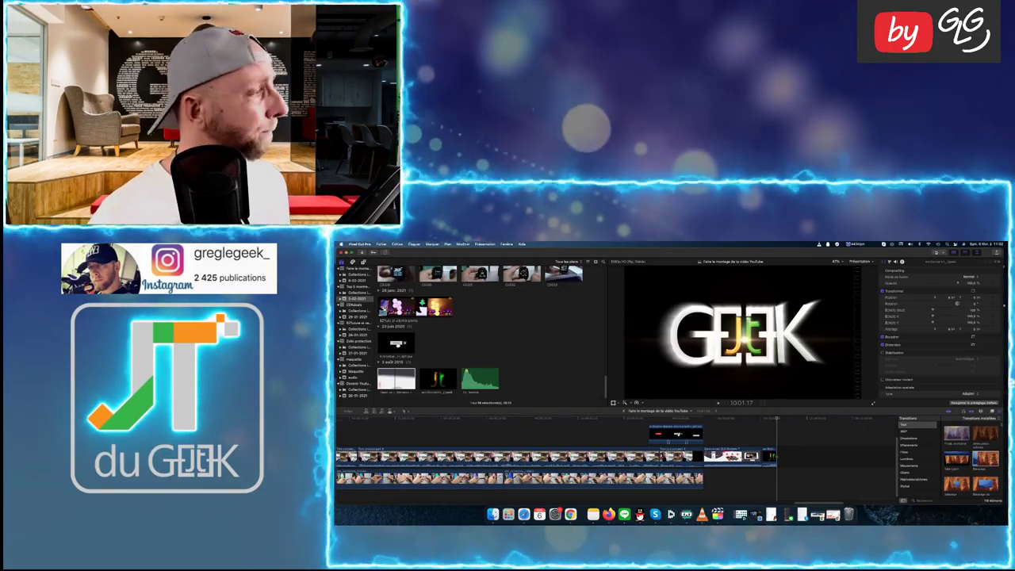
{"action": "left_click", "coordinate": [385, 253]}
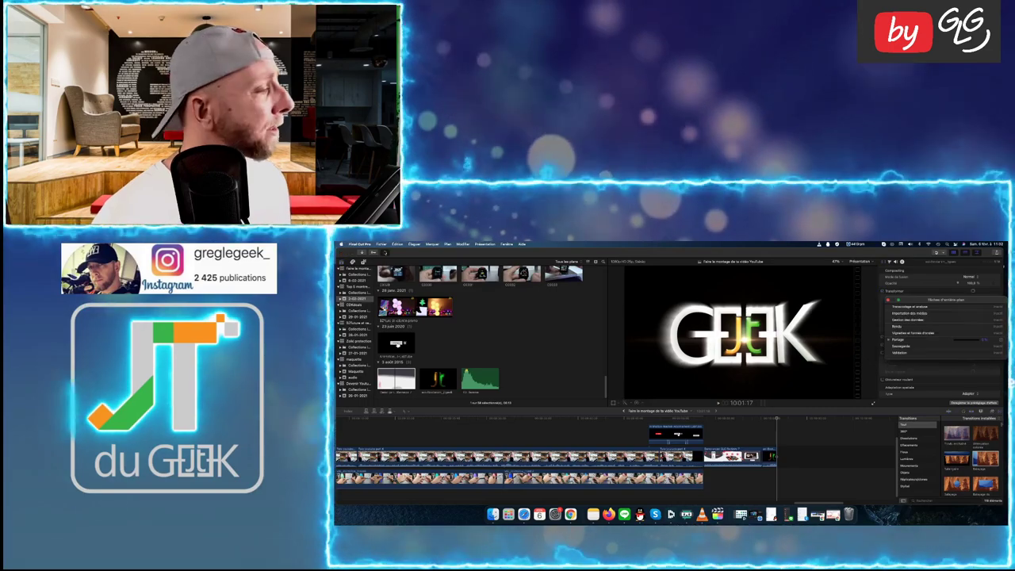